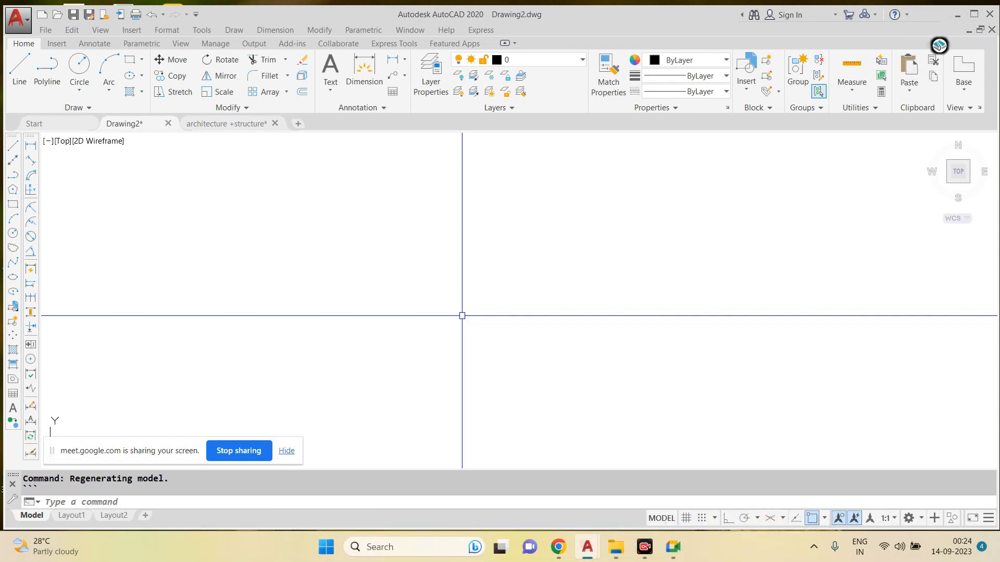
Step: Maximize the drawing program's window
key(Escape)
key(Escape)
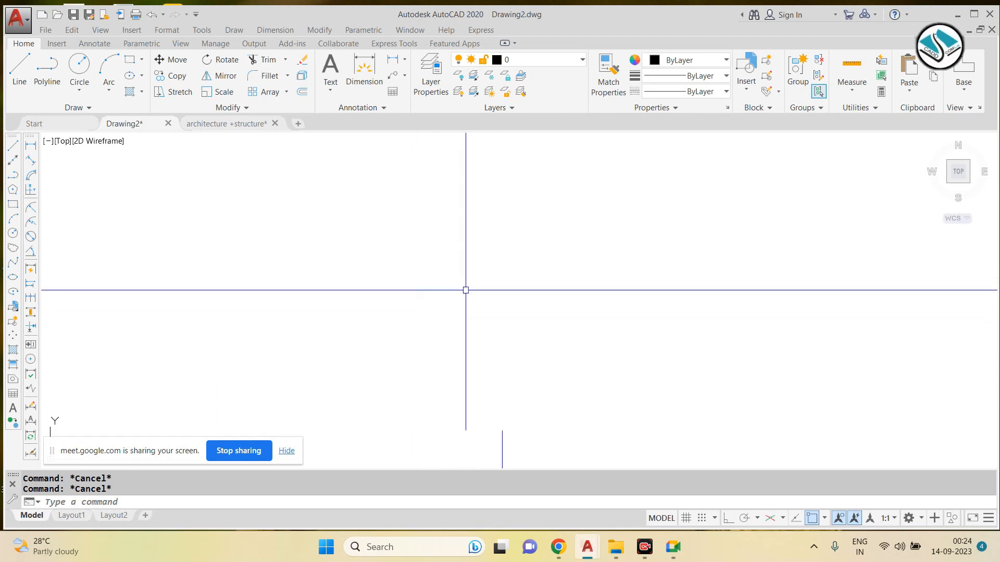
click(974, 13)
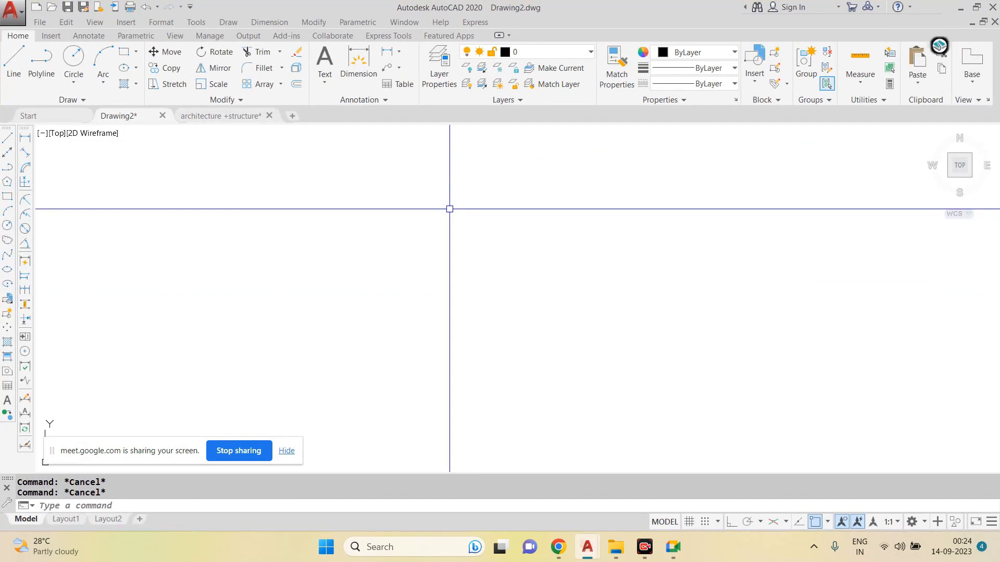
text(rec)
key(Return)
click(385, 202)
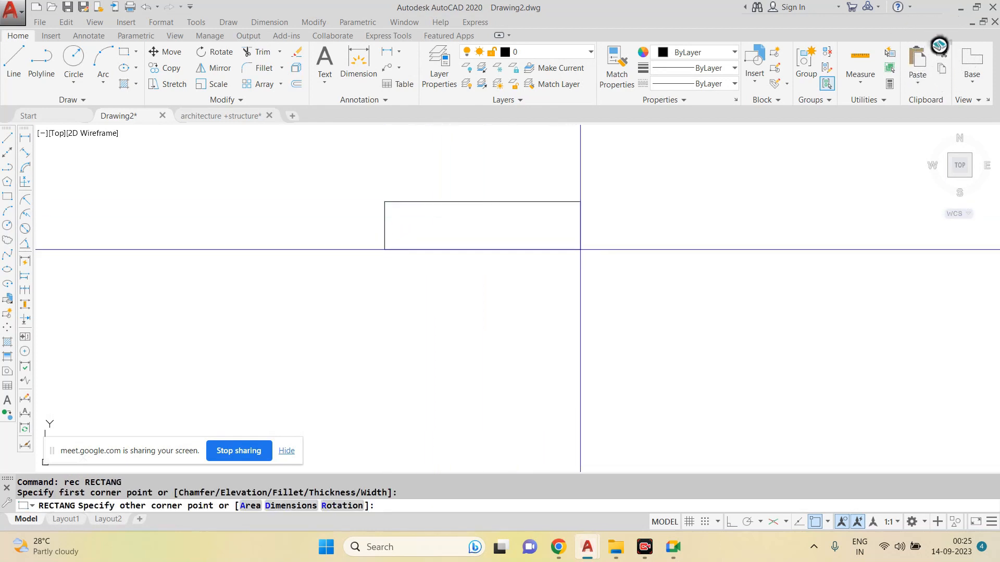
key(Escape)
Step: Configure the drawing units with Architectural length type and Inches as the insertion scale
text(un)
key(Return)
click(598, 166)
click(575, 175)
click(575, 255)
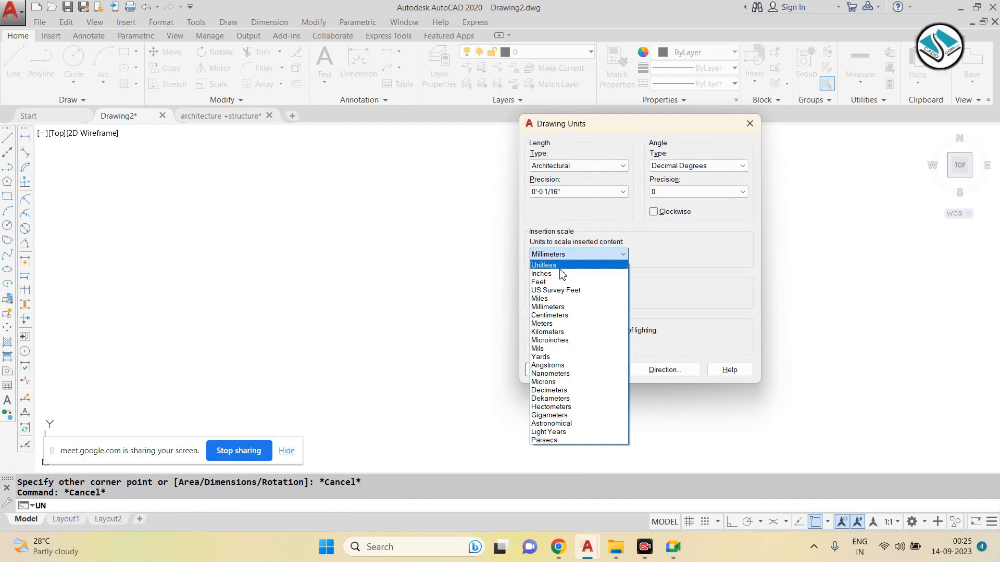
click(562, 274)
click(548, 370)
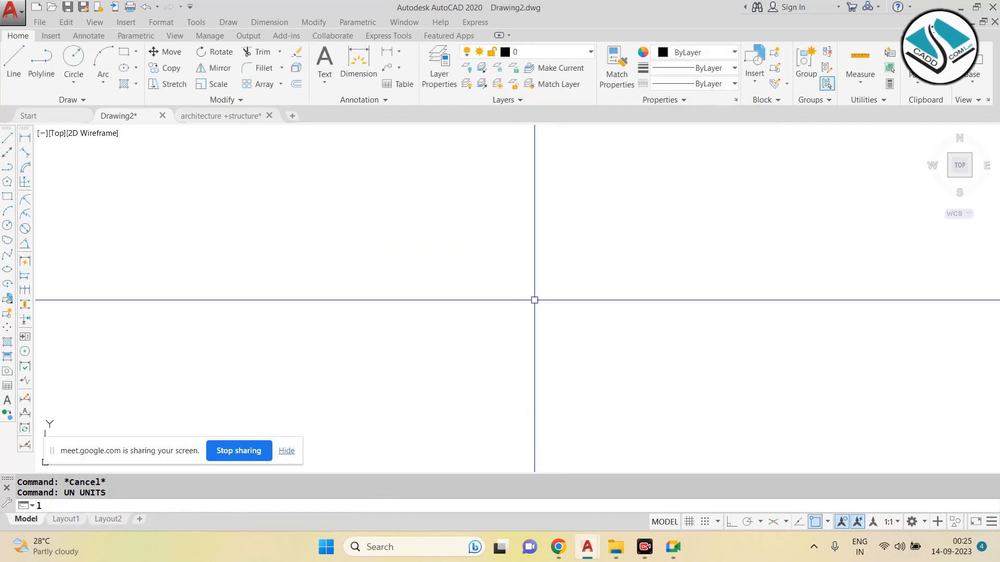
Step: Turn on ortho mode and draw a 6' horizontal line as the window's upper edge
text(l)
key(Return)
click(402, 255)
click(731, 522)
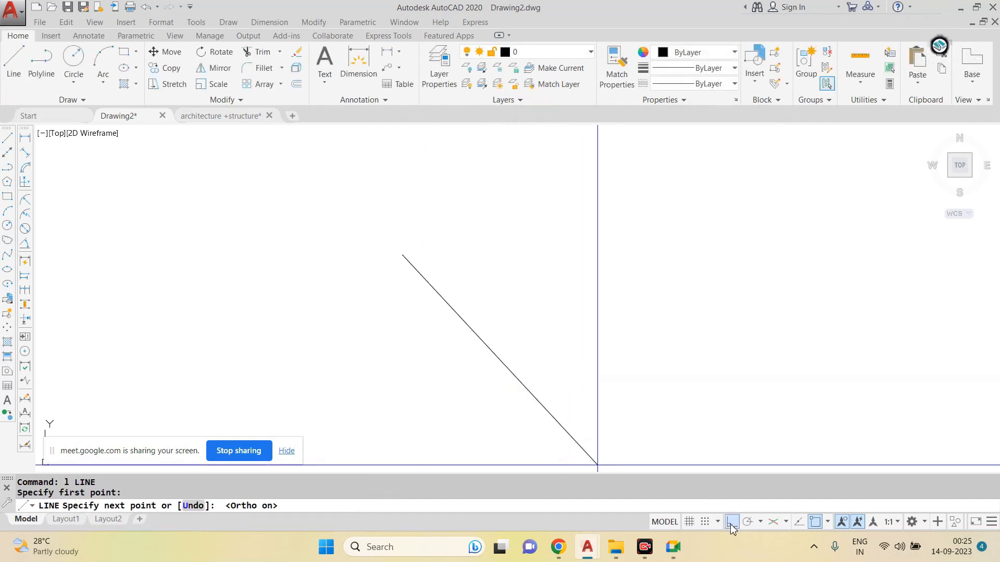
text(6')
key(Return)
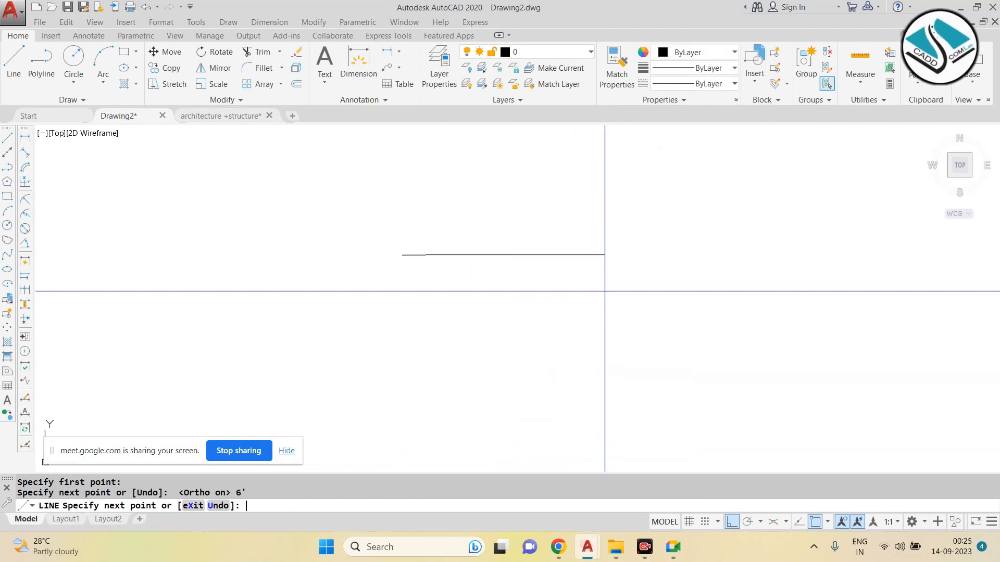
Step: Continue the outline with a line 9" down and a line 8' back along the lower edge
scroll(427, 247, up, 5)
text(9)
key(Return)
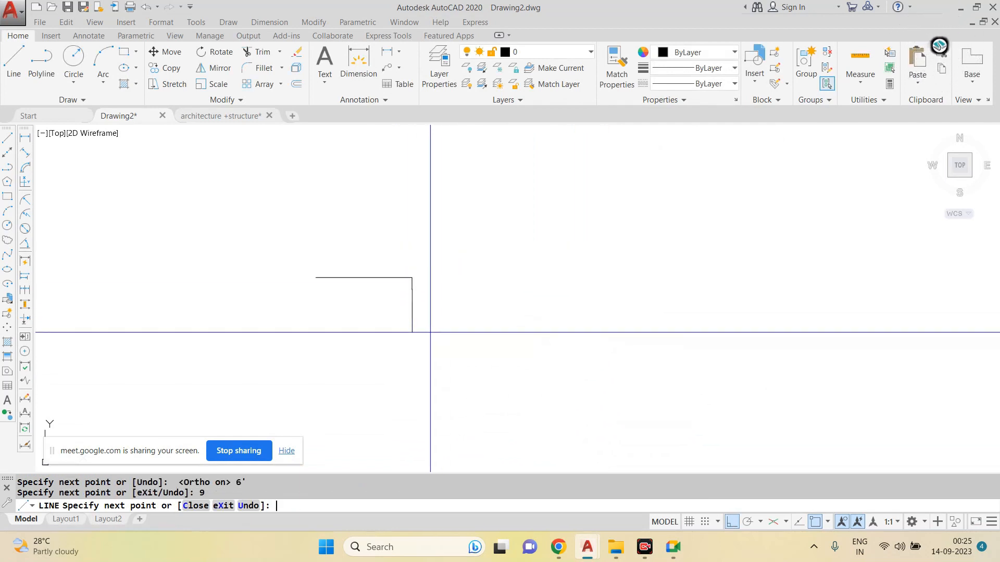
text(8')
key(Return)
key(Escape)
Step: Draw a vertical line down from the upper-left corner and trim the overhanging ends to close the rectangle
key(Return)
click(316, 277)
click(311, 339)
key(Escape)
text(tr)
click(303, 308)
click(293, 282)
click(309, 323)
click(345, 306)
key(Escape)
Step: Draw a horizontal centre line through the rectangle between the midpoints of its short sides
scroll(345, 306, up, 4)
text(l)
key(Return)
click(266, 249)
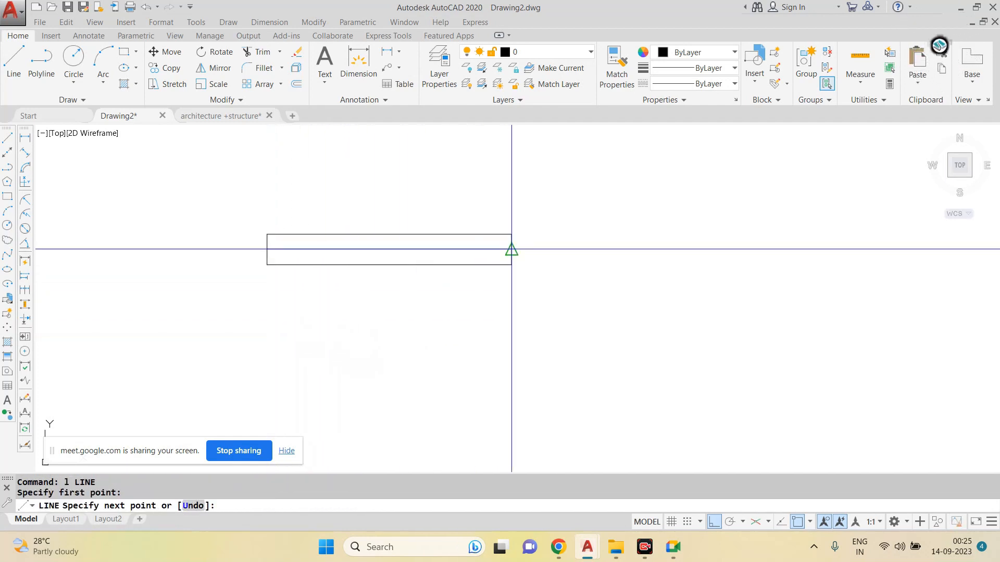
click(510, 250)
key(Escape)
scroll(447, 289, down, 2)
scroll(439, 266, up, 4)
scroll(433, 269, down, 2)
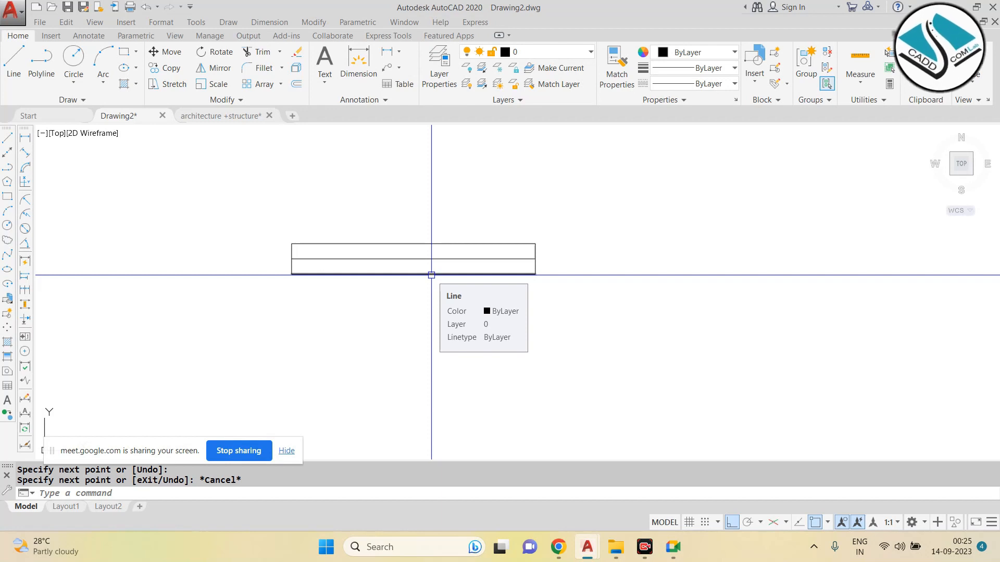
Step: Create a block named window from all the lines of the rectangle and its centre line
text(b)
key(Return)
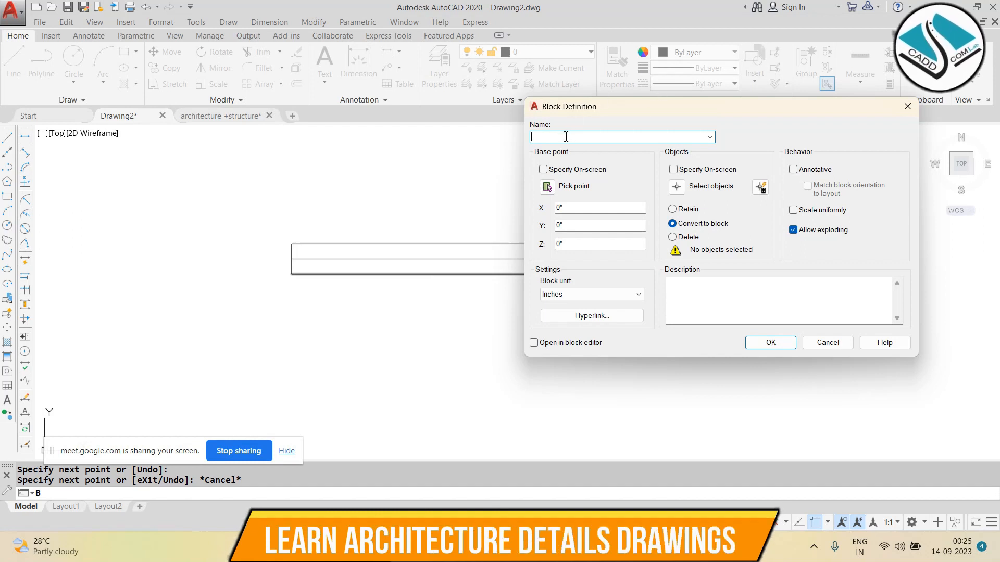
text(window)
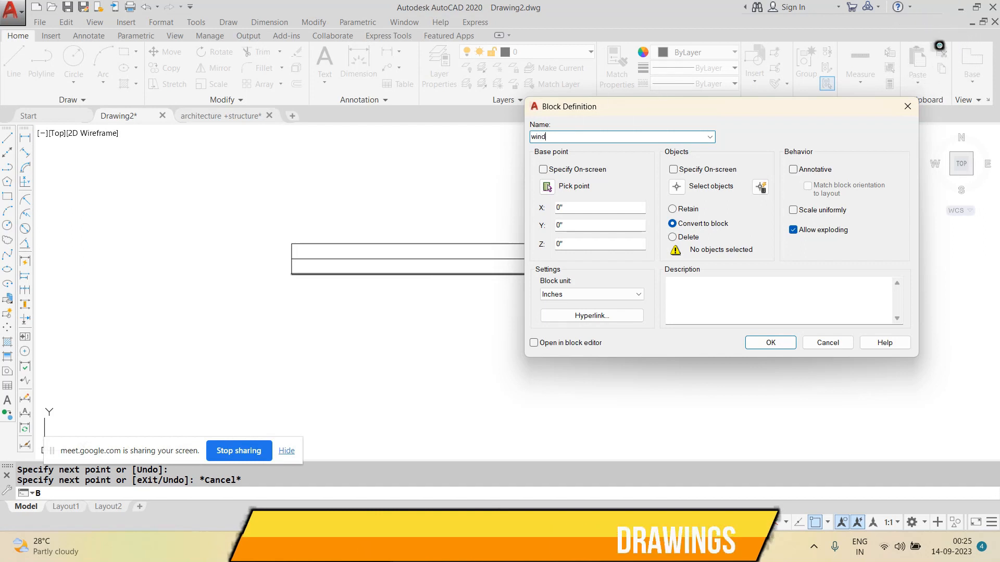
click(677, 186)
click(596, 196)
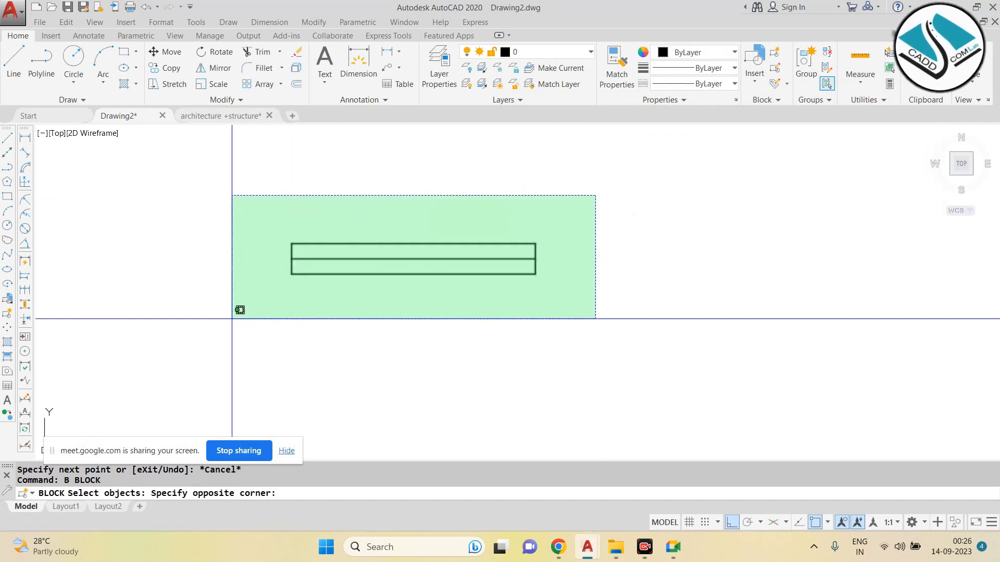
click(231, 319)
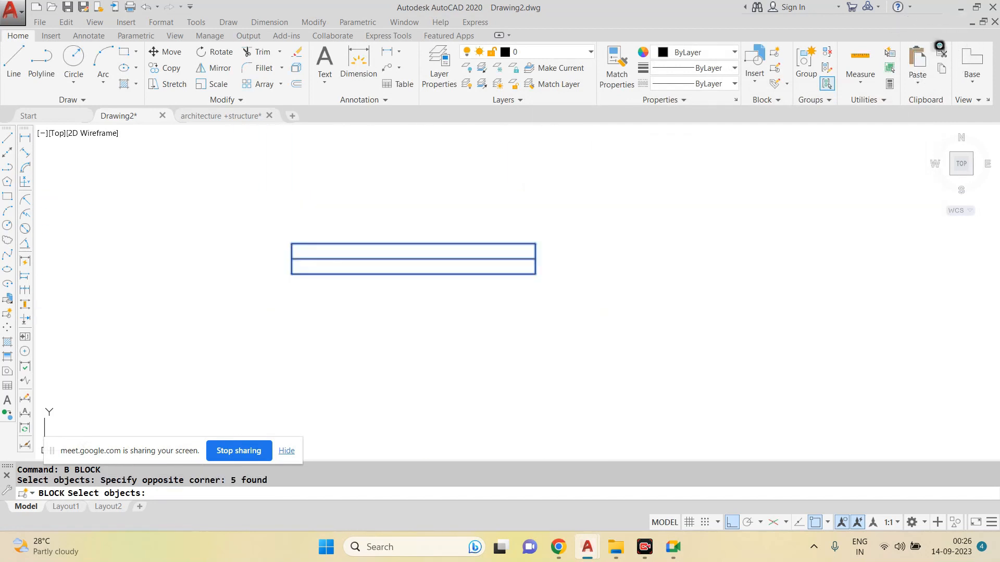
key(Return)
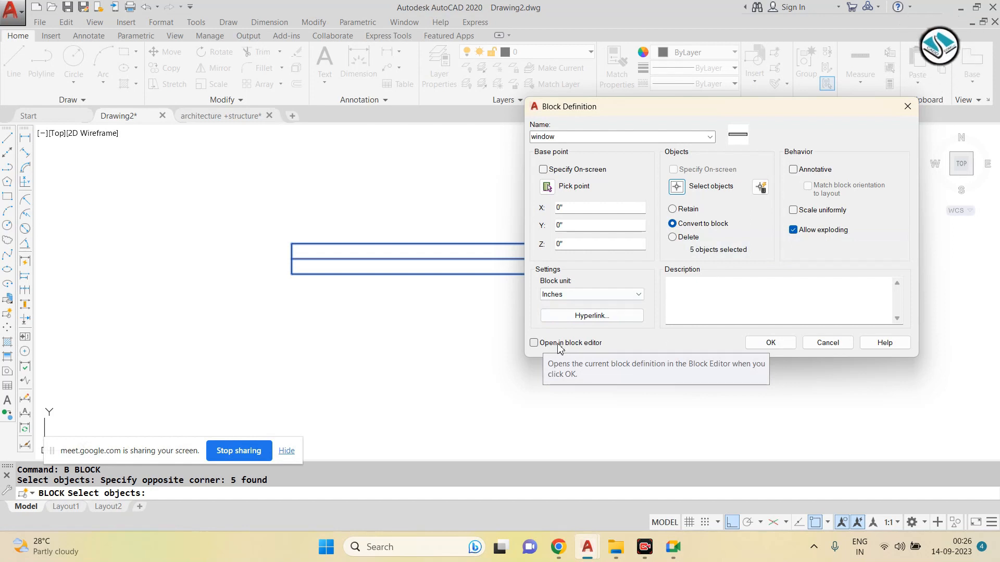
click(769, 343)
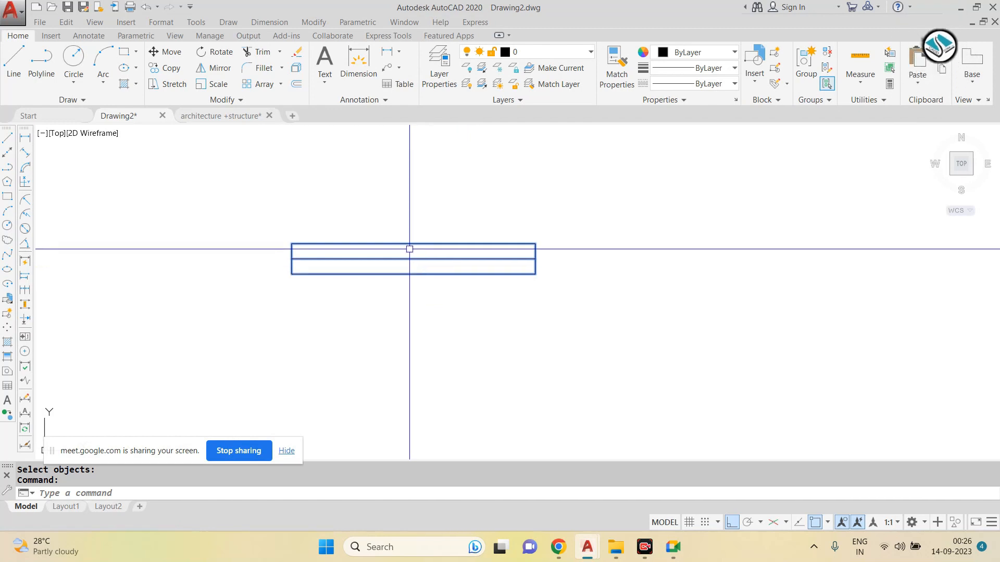
key(Escape)
key(Escape)
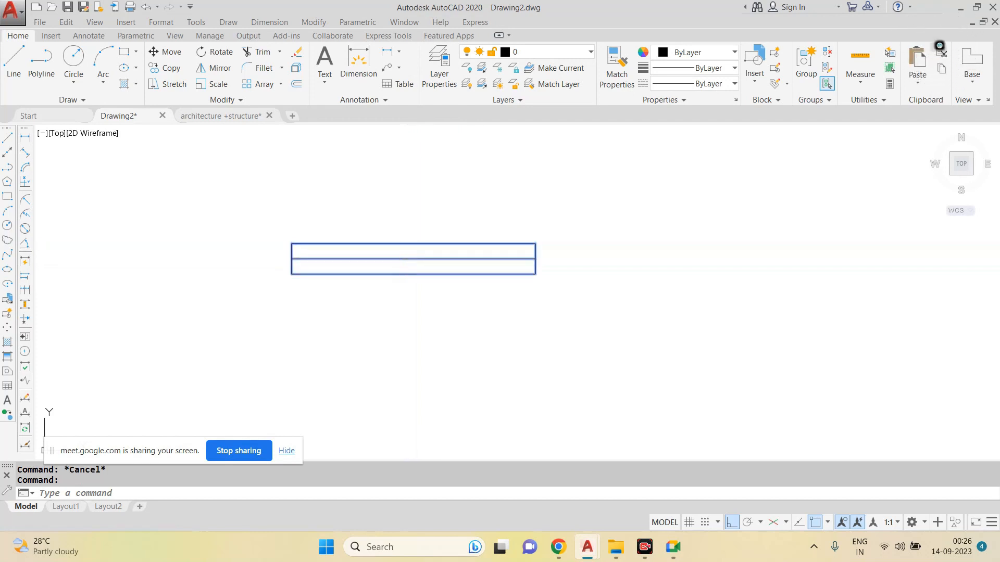
Step: Open the window block in the Block Editor
double_click(408, 244)
drag(411, 201, 551, 121)
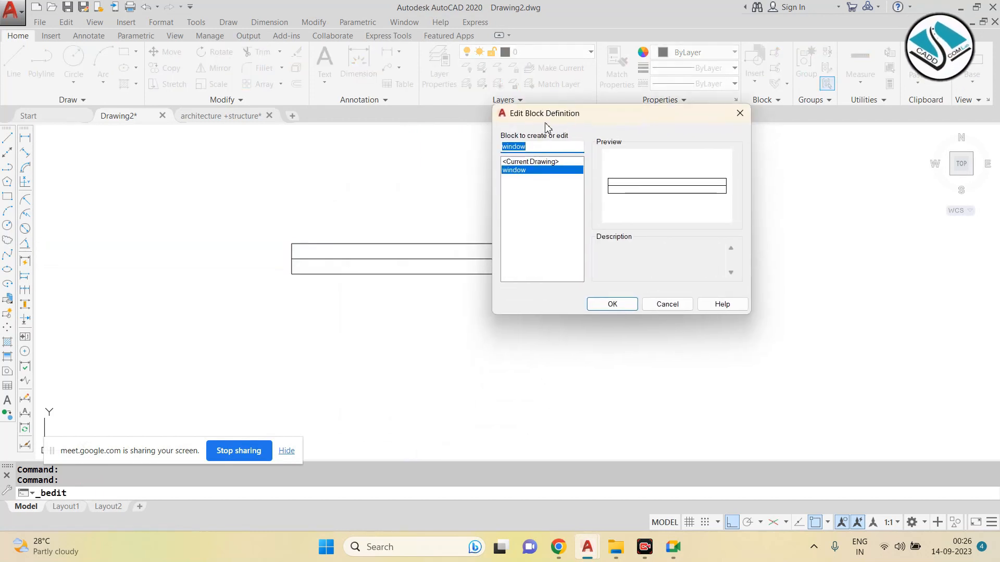
click(615, 307)
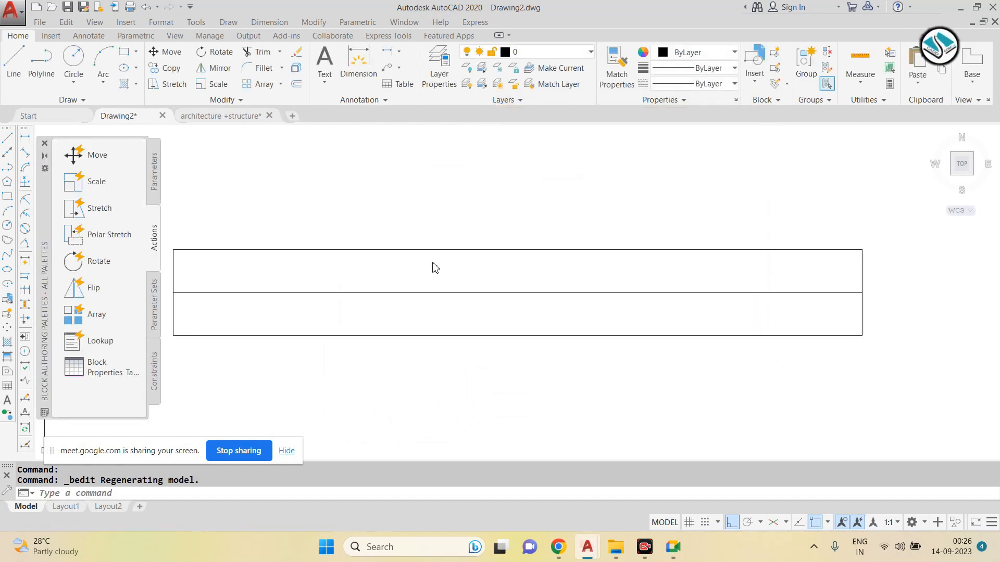
scroll(494, 200, down, 1)
scroll(492, 270, up, 1)
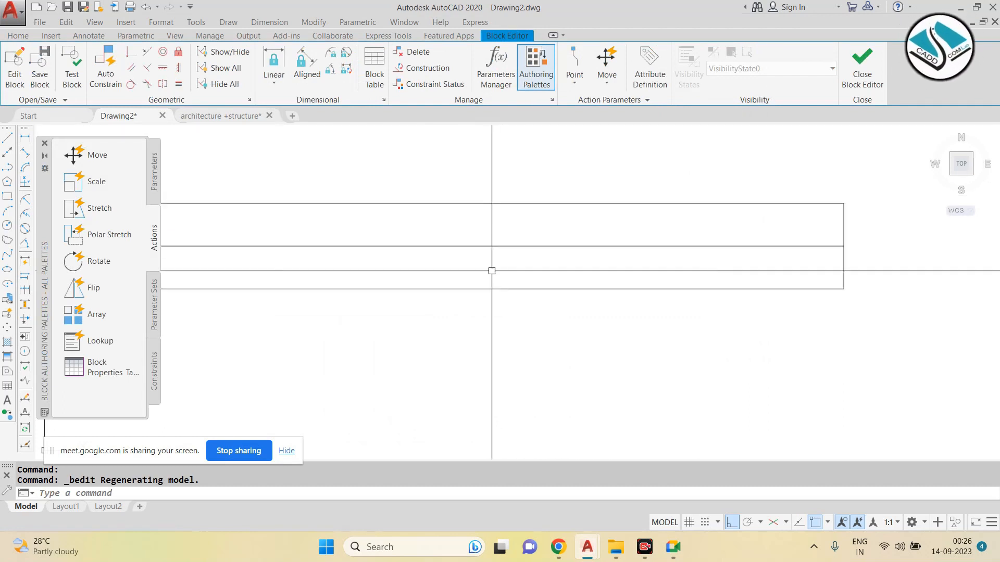
scroll(492, 271, down, 1)
scroll(302, 229, up, 1)
key(Escape)
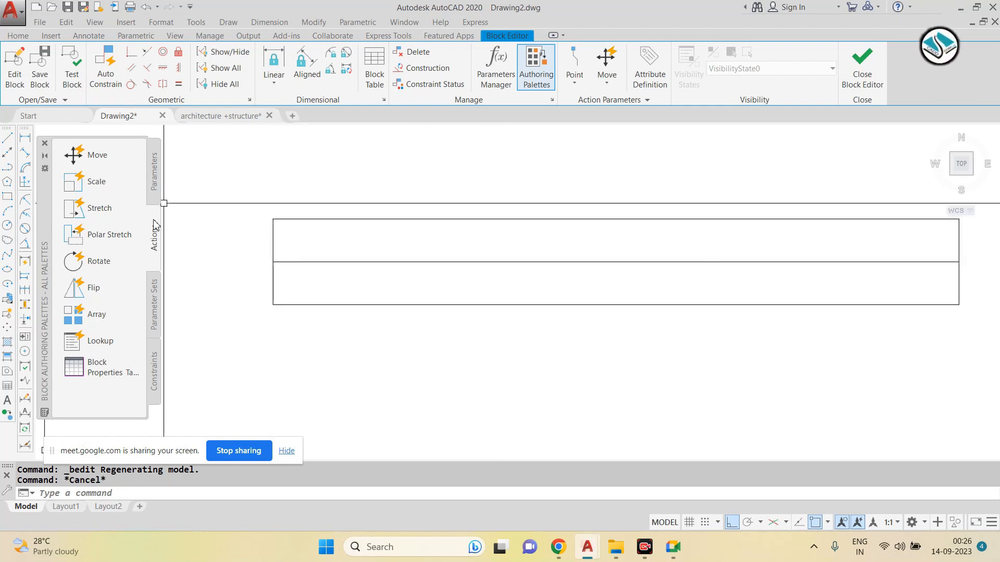
Step: Add a linear parameter between the two lower corners of the window, with its label placed below the outline
click(158, 193)
click(154, 232)
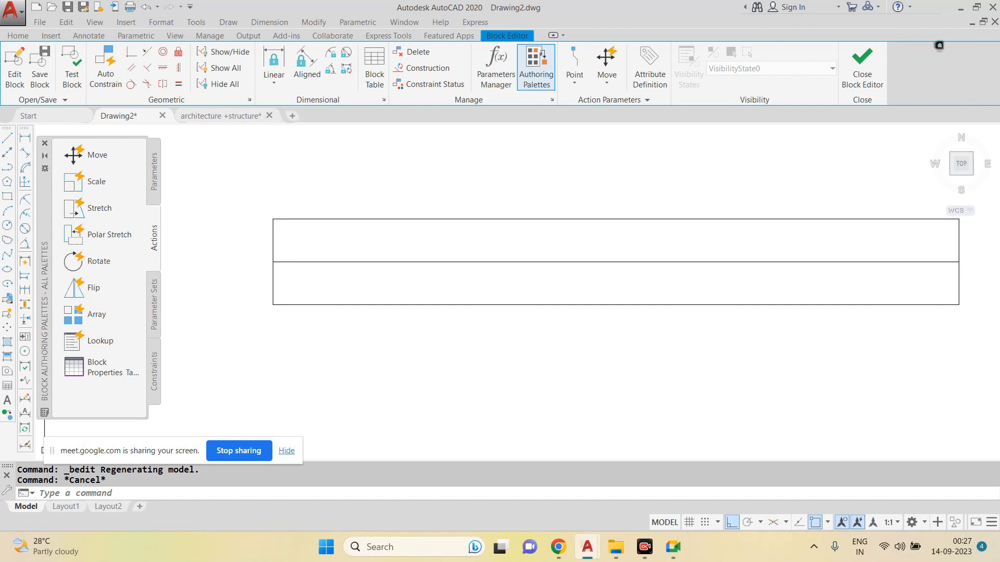
click(161, 181)
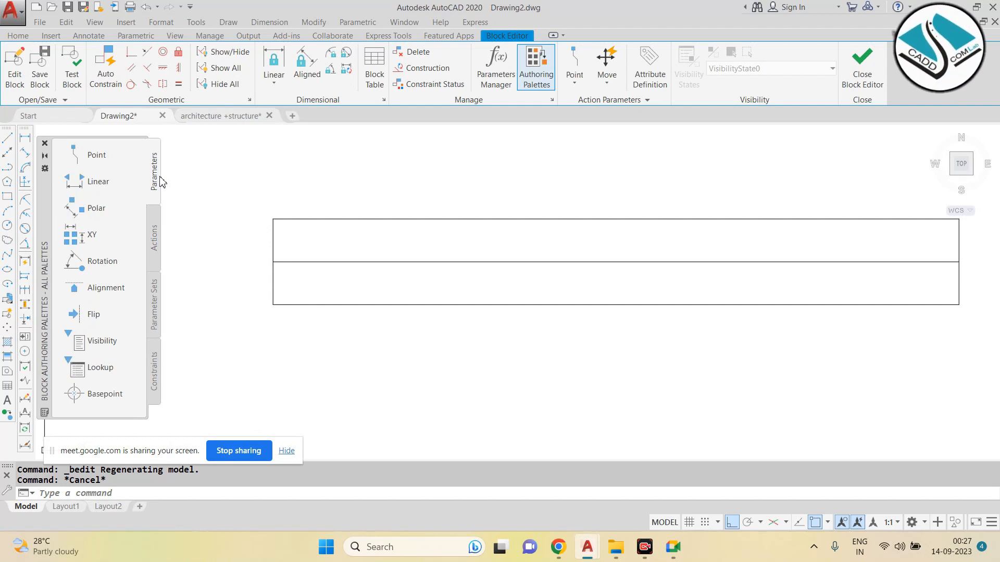
scroll(323, 264, down, 3)
scroll(388, 261, up, 3)
scroll(384, 259, down, 2)
scroll(384, 259, up, 2)
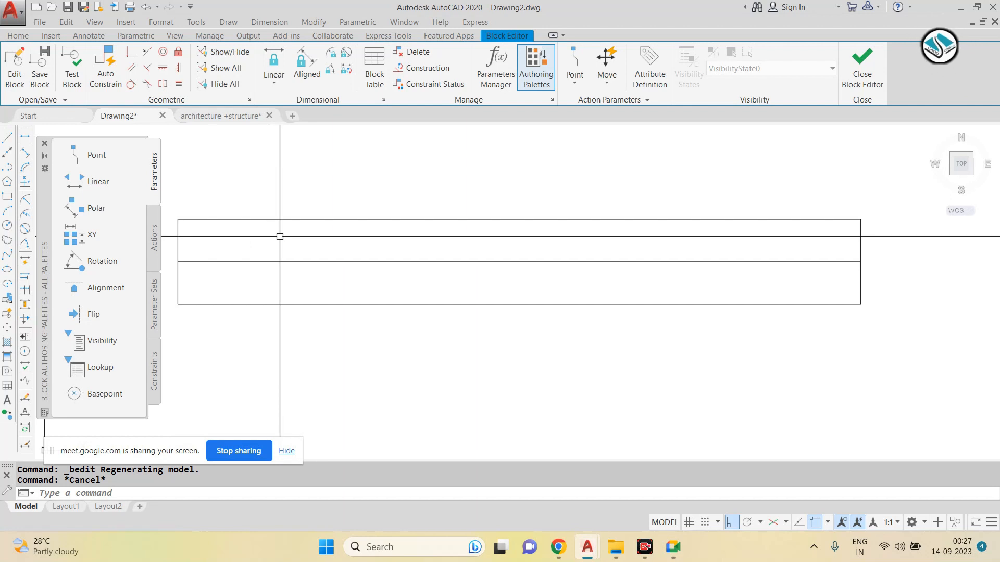
scroll(279, 236, down, 2)
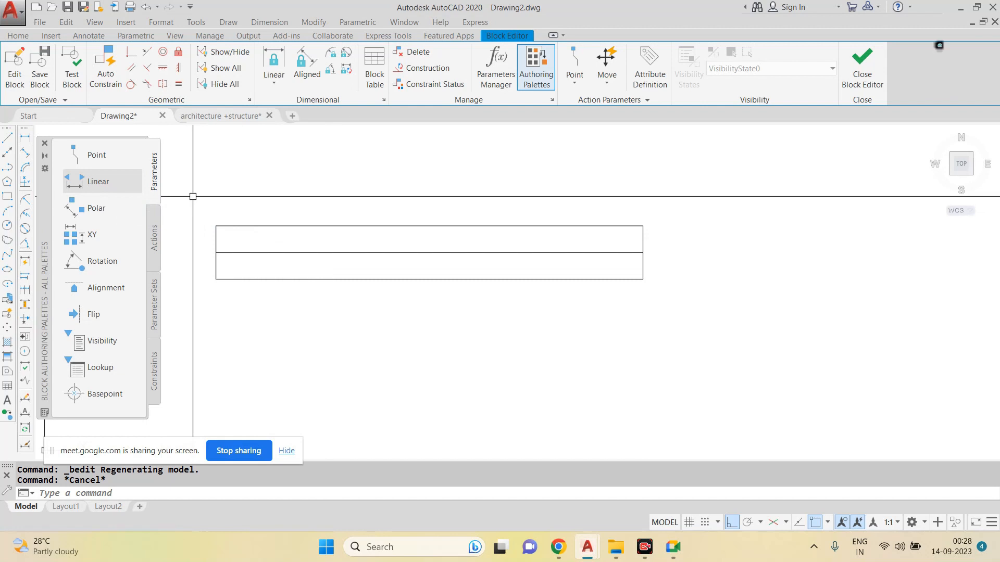
click(98, 186)
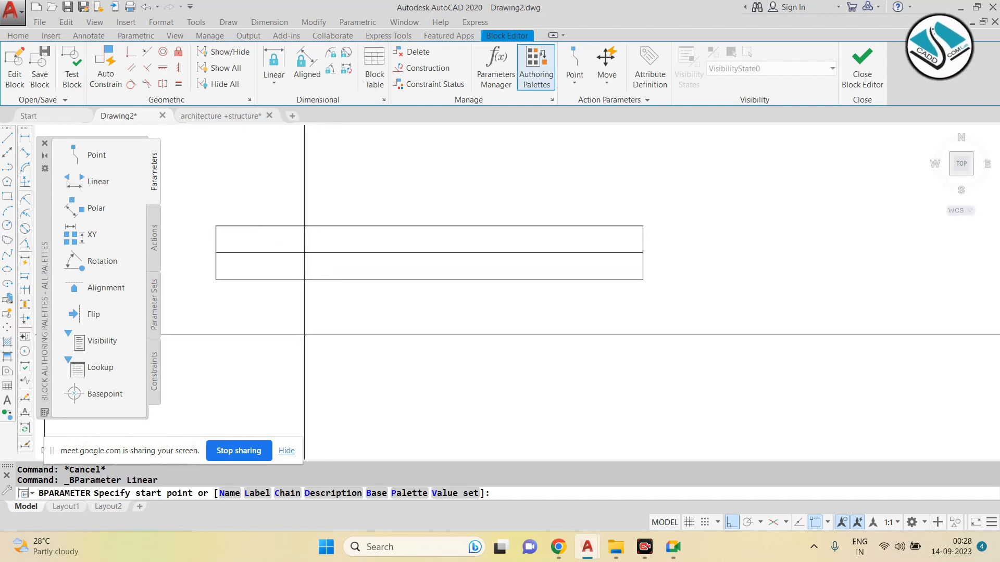
click(216, 279)
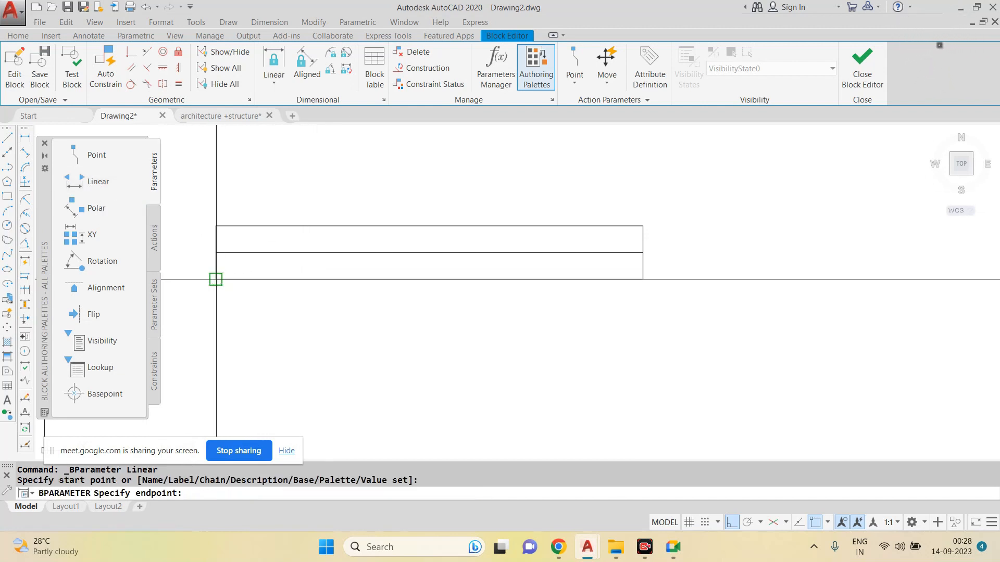
click(643, 280)
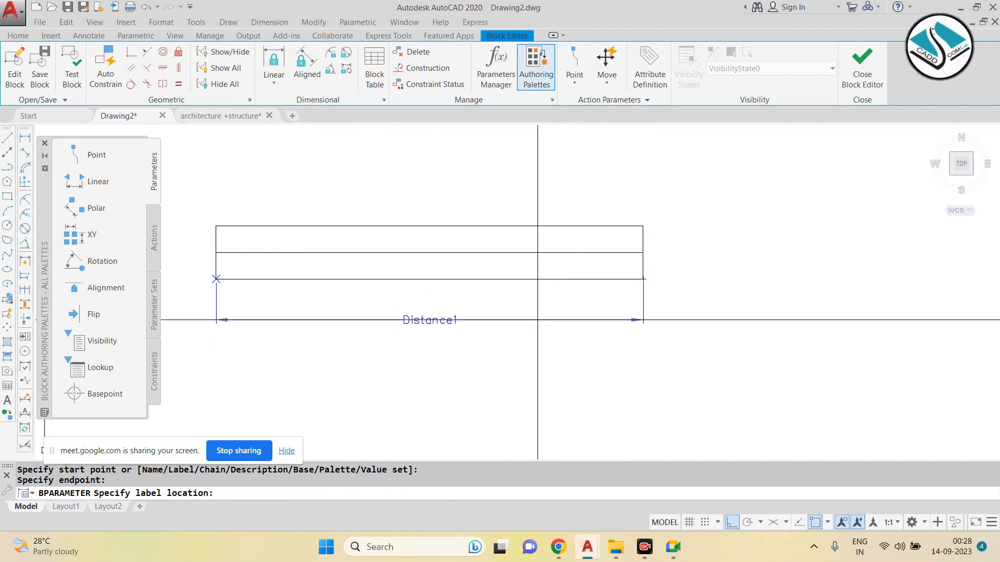
click(538, 320)
key(Escape)
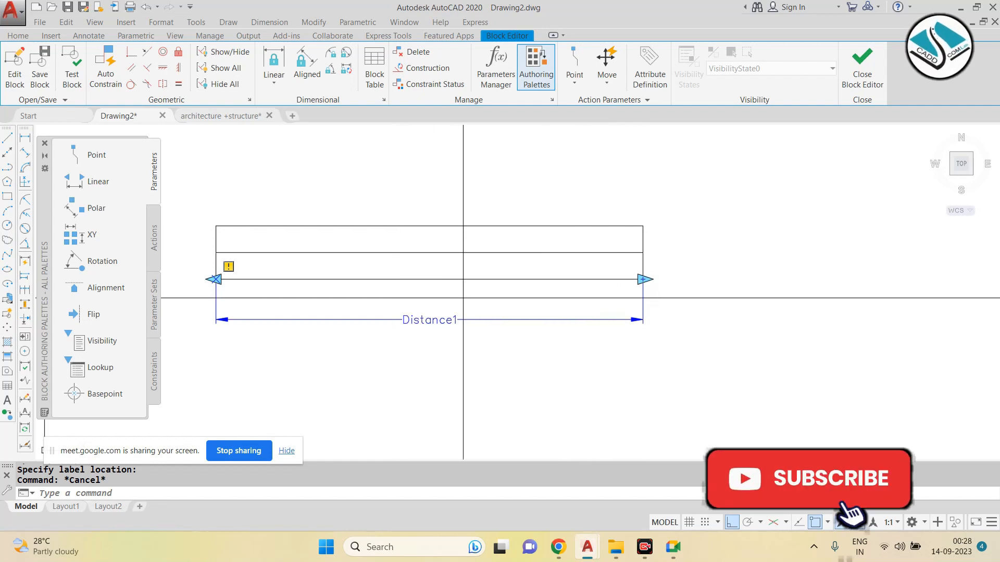
Step: Set the linear parameter's grip display to 1
click(462, 297)
click(401, 338)
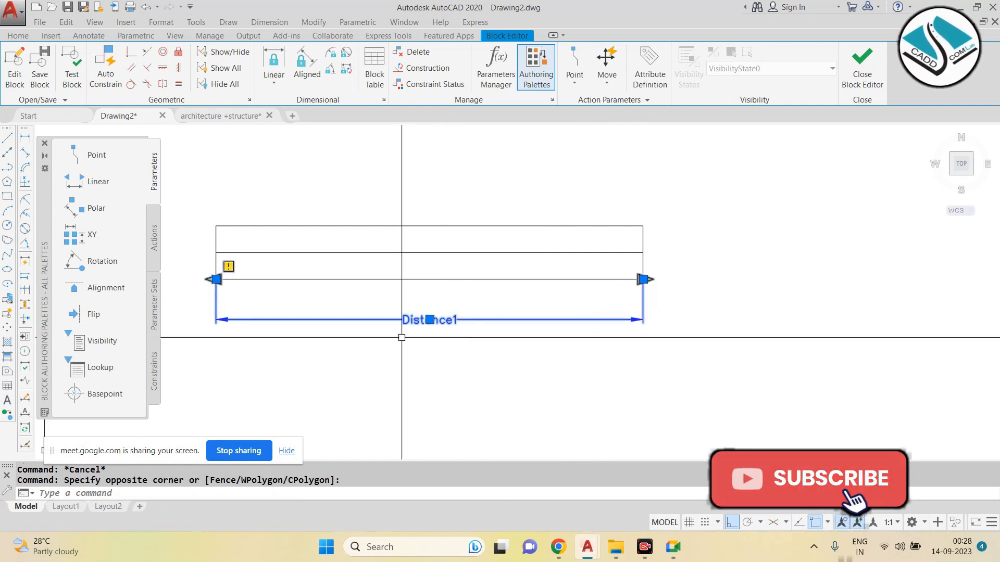
right_click(429, 347)
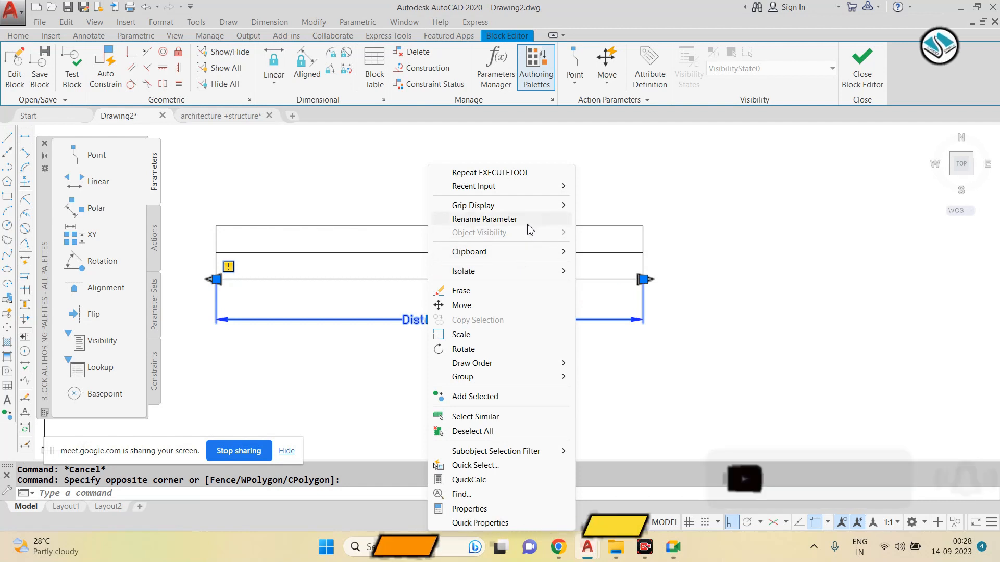
mouse_move(530, 212)
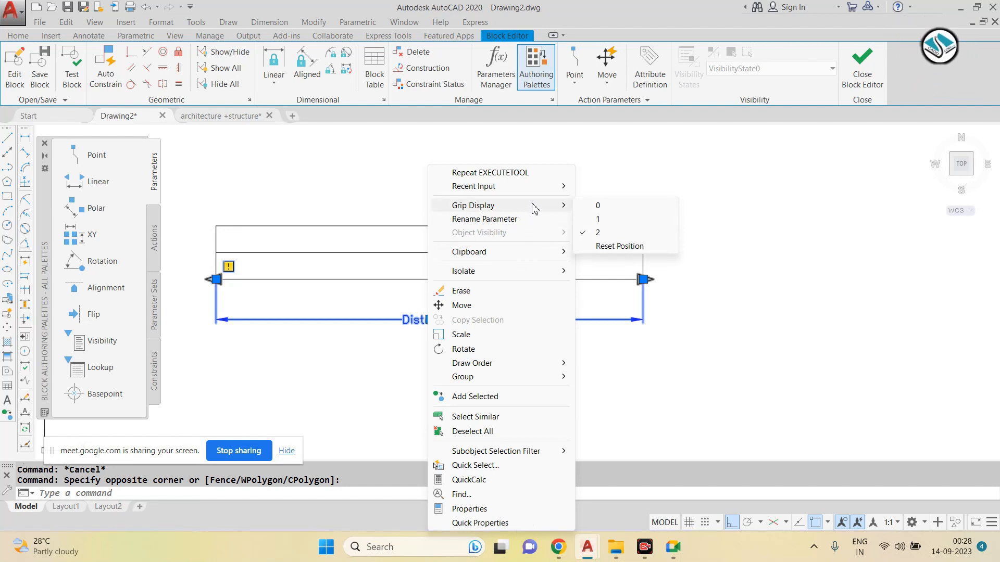
click(598, 219)
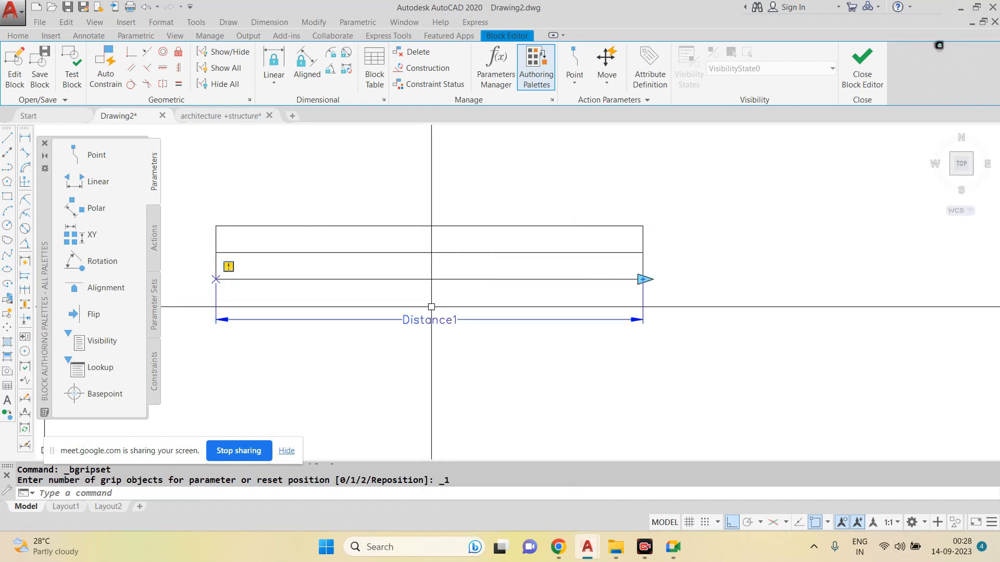
key(Escape)
key(Escape)
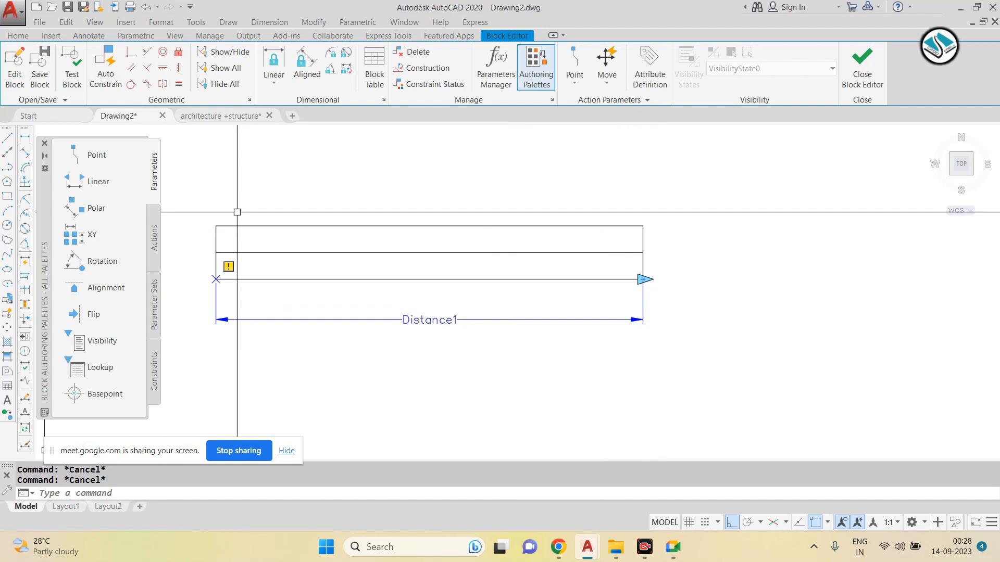
Step: Add a linear parameter from the window's lower right corner to its upper right corner, with its label placed outside the right edge
click(98, 182)
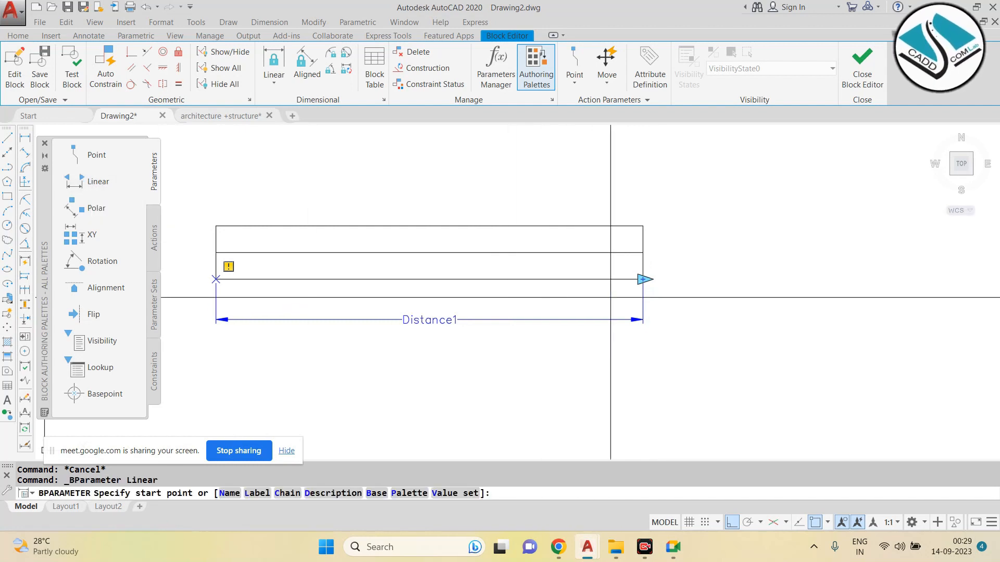
click(643, 279)
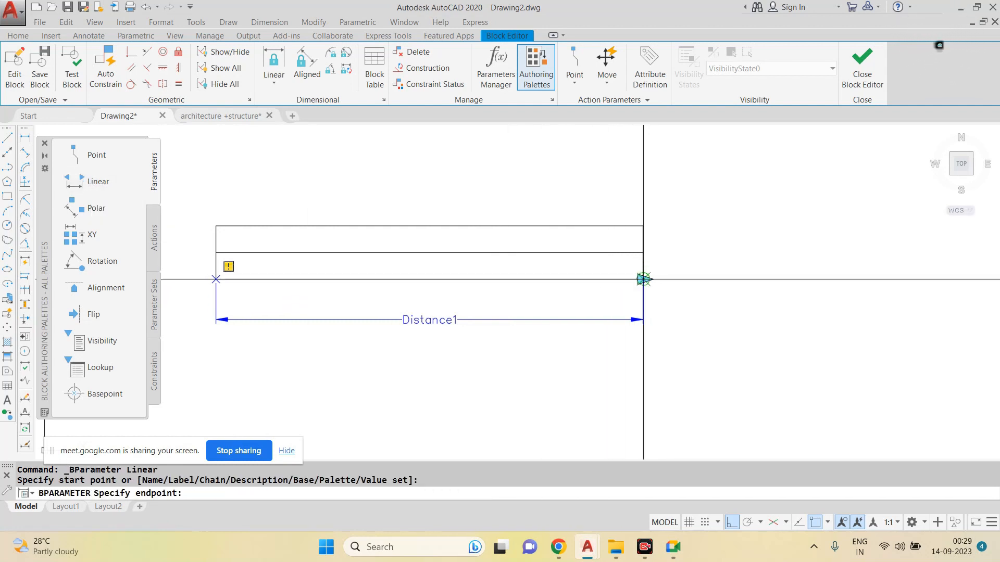
click(643, 226)
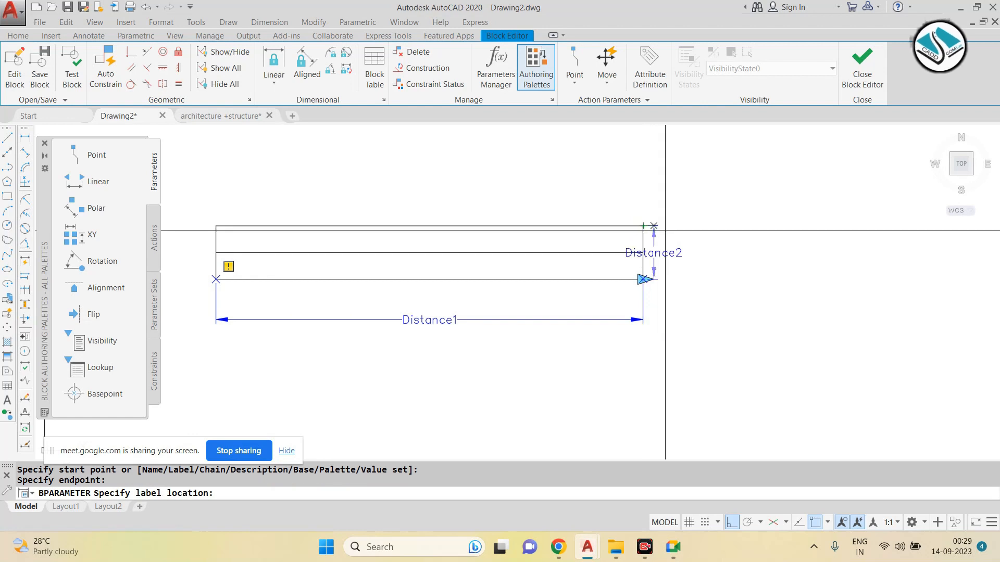
click(711, 236)
key(Escape)
key(Escape)
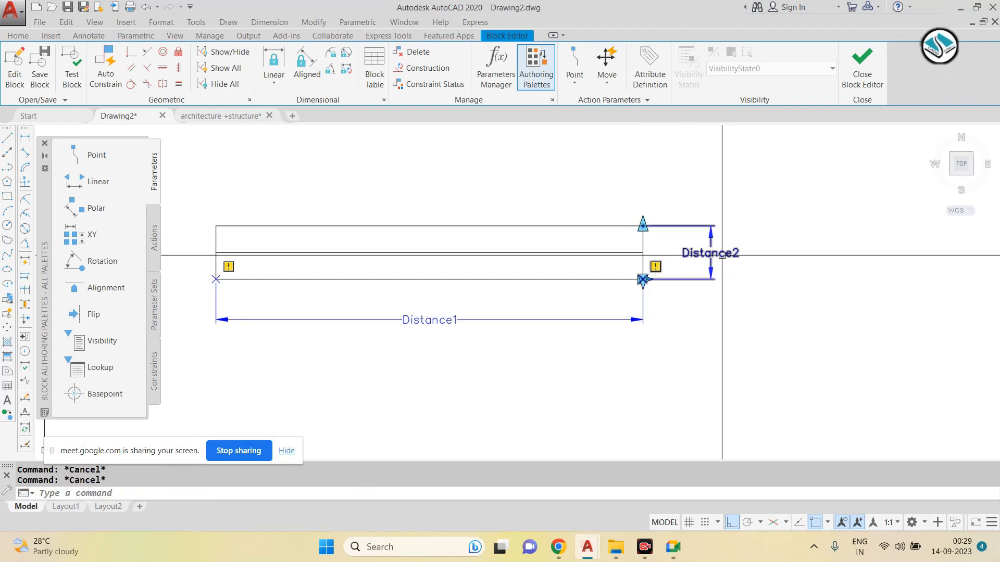
Step: Set the grip display of the vertical linear parameter to 1
click(746, 229)
click(695, 309)
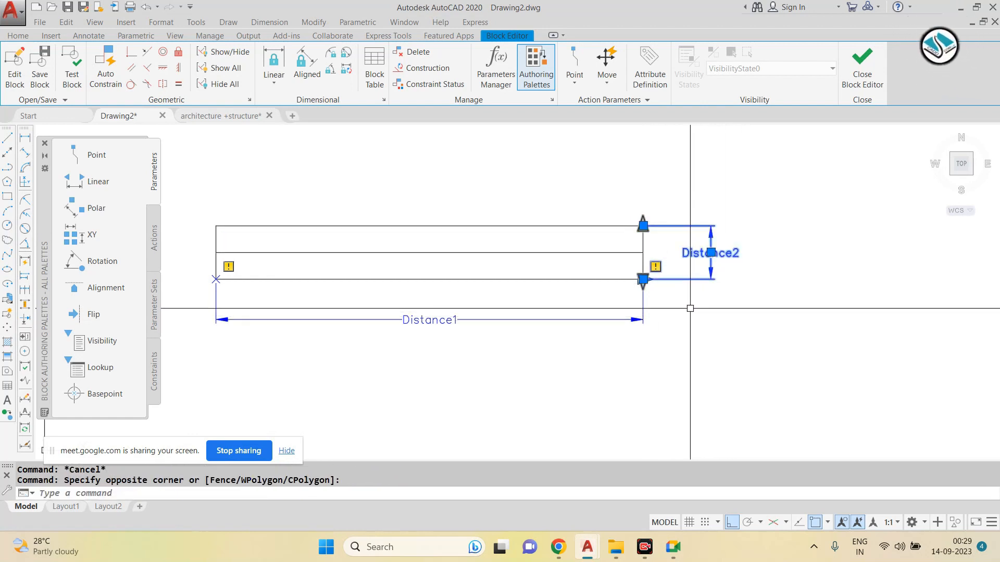
right_click(690, 309)
mouse_move(818, 206)
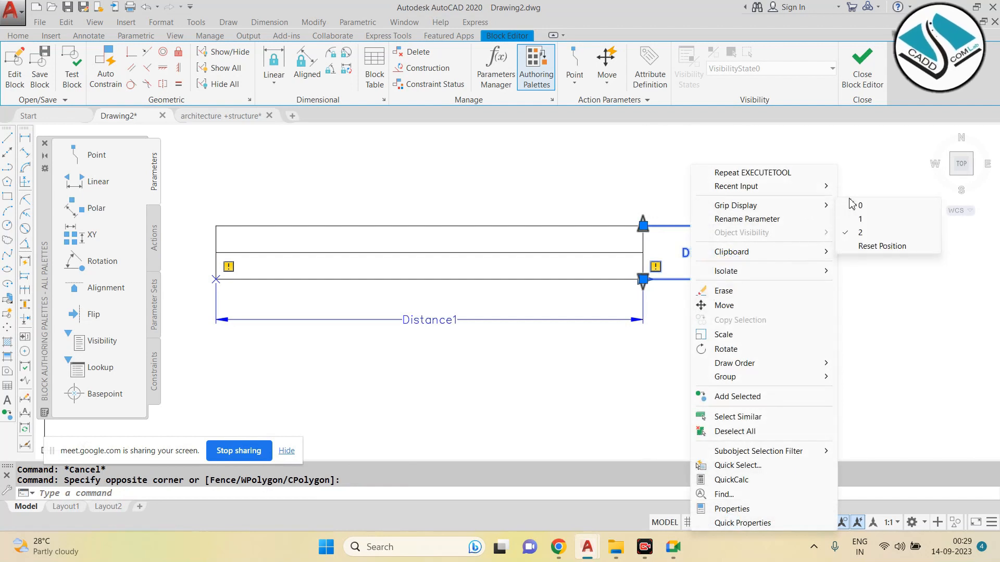
click(860, 219)
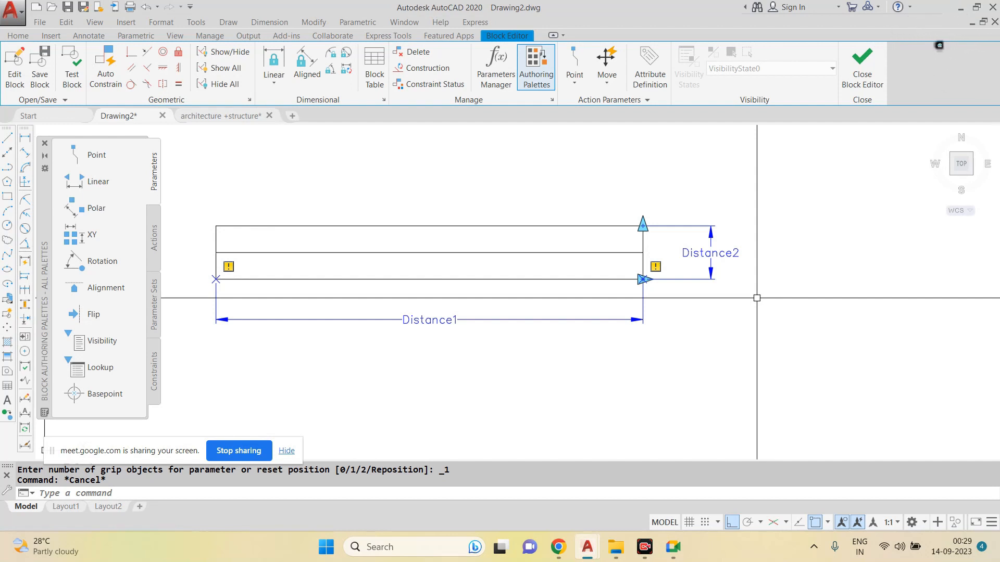
key(Escape)
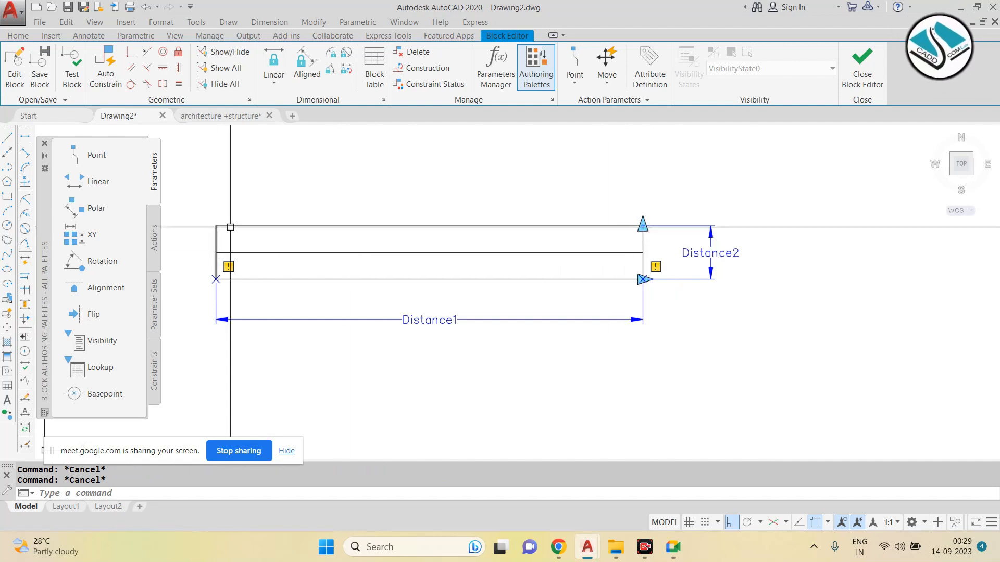
Step: Start a Stretch action on the horizontal linear parameter, associate it with the lower right point, and frame the window's right end
click(155, 232)
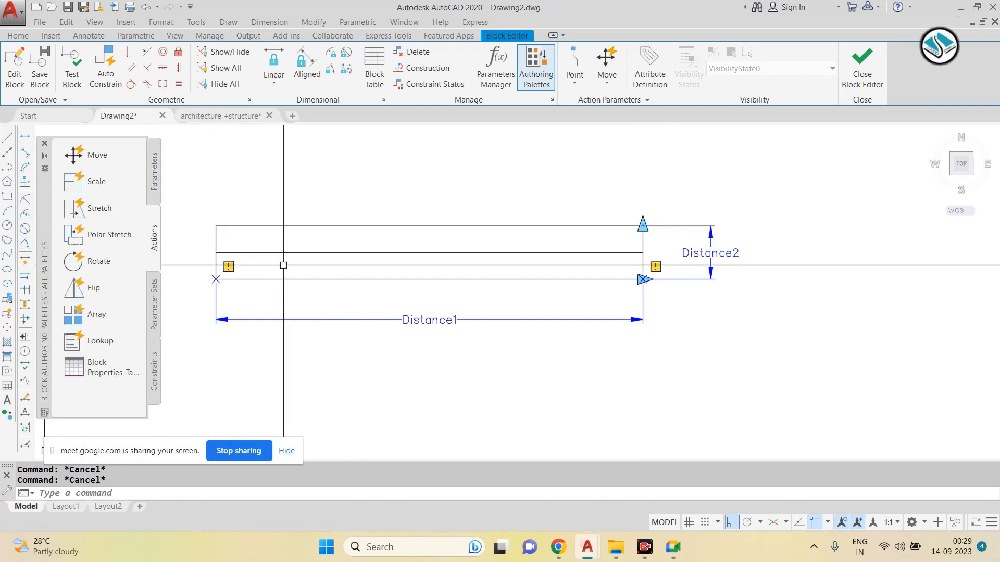
click(95, 211)
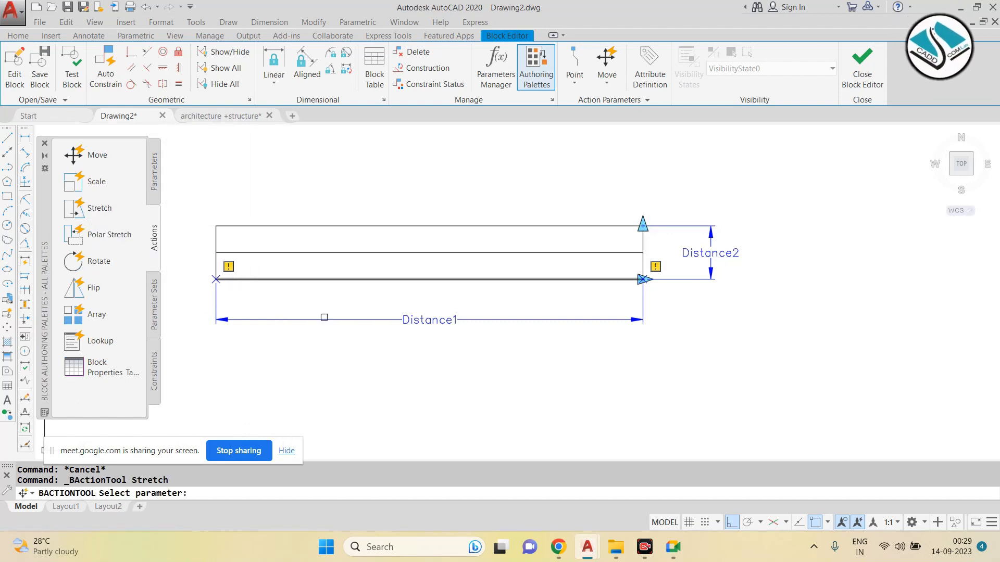
click(422, 321)
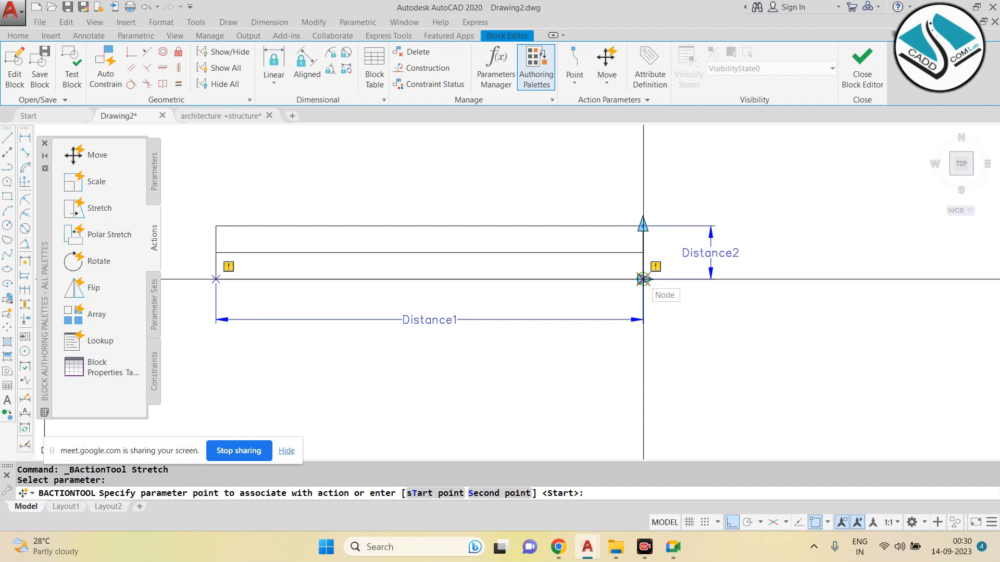
click(644, 279)
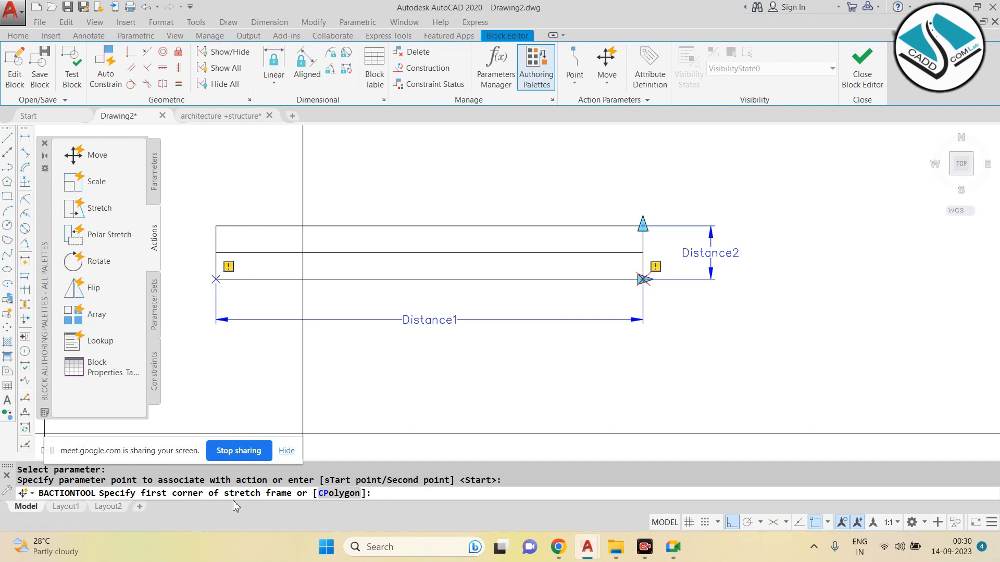
scroll(292, 292, down, 2)
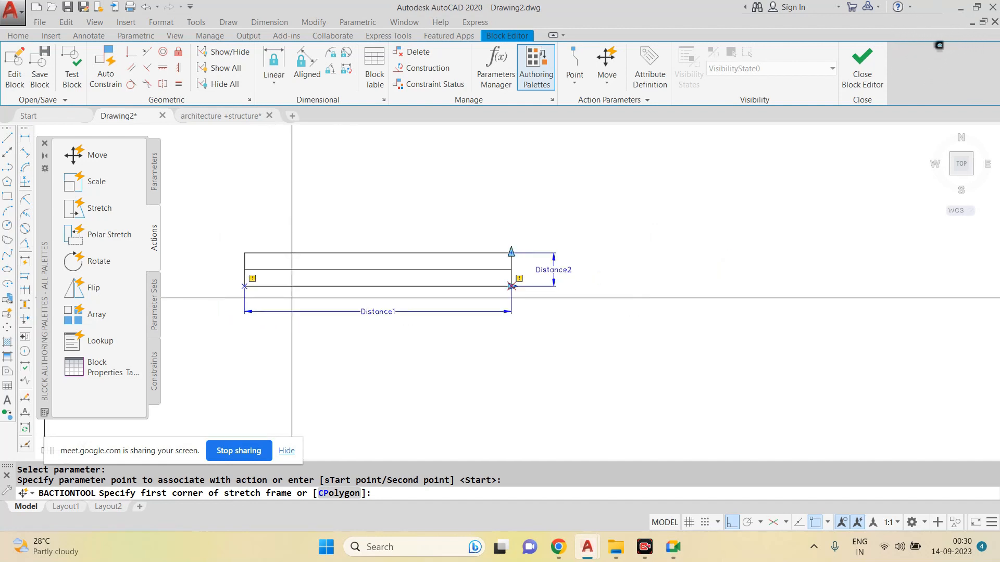
scroll(604, 204, up, 1)
scroll(607, 196, down, 1)
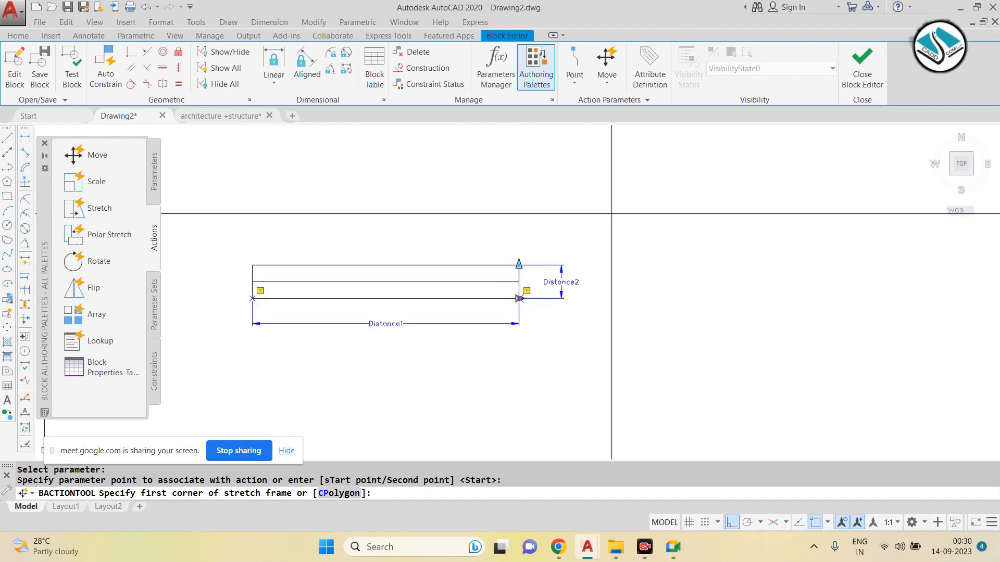
click(634, 194)
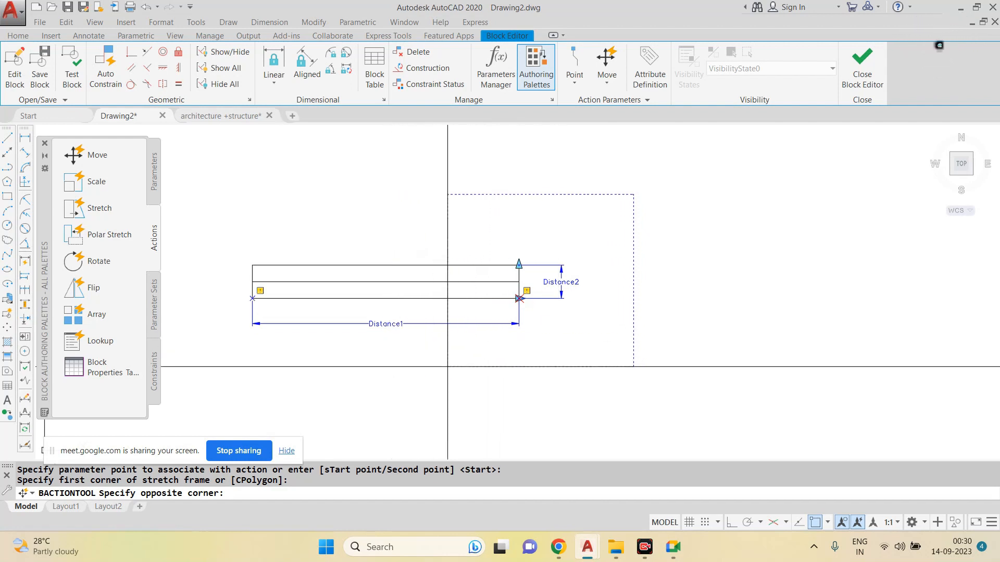
click(412, 369)
key(F8)
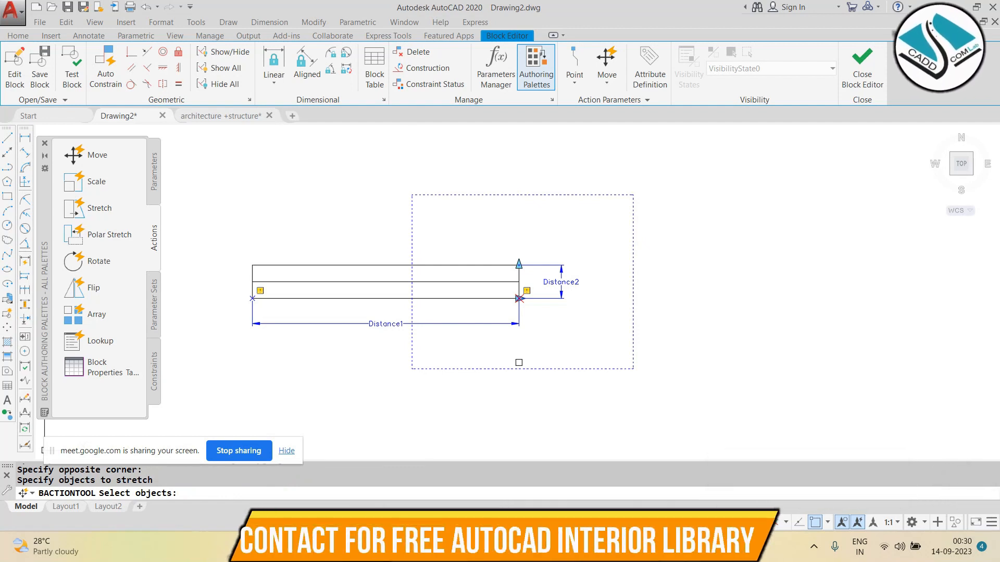
Step: Try selecting the objects crossing the window's right end and removing both linear parameters from the stretch selection
click(586, 217)
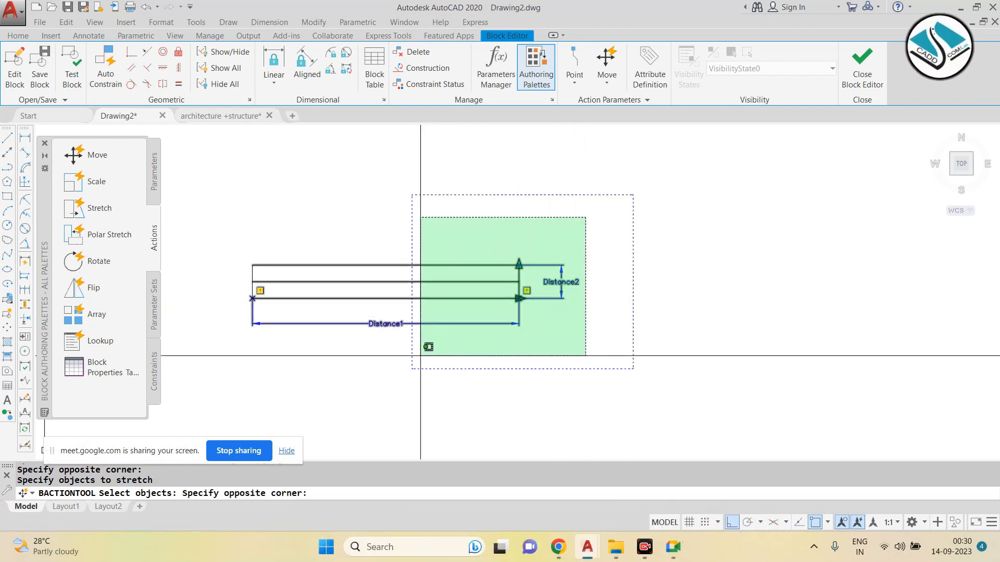
click(421, 355)
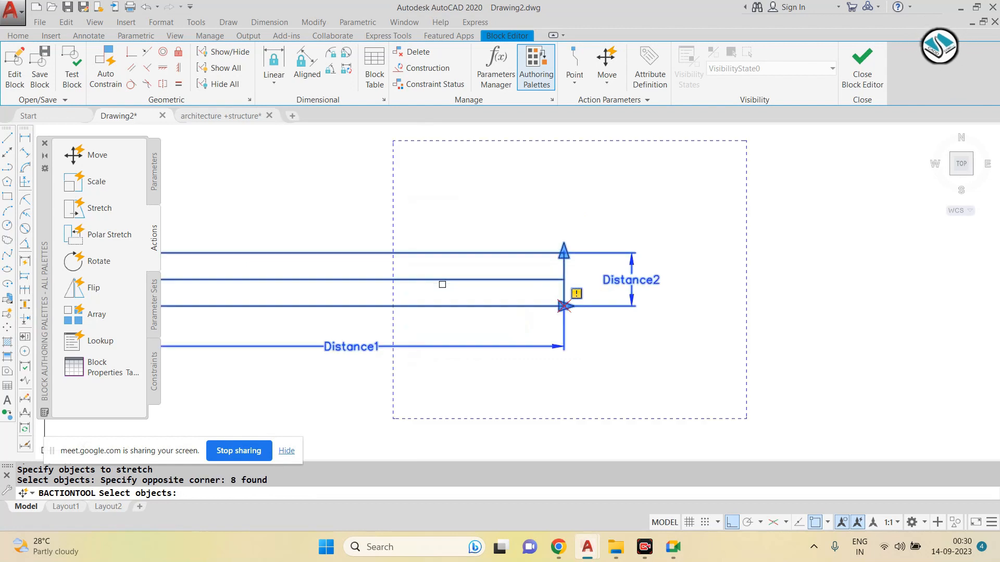
shift+click(589, 282)
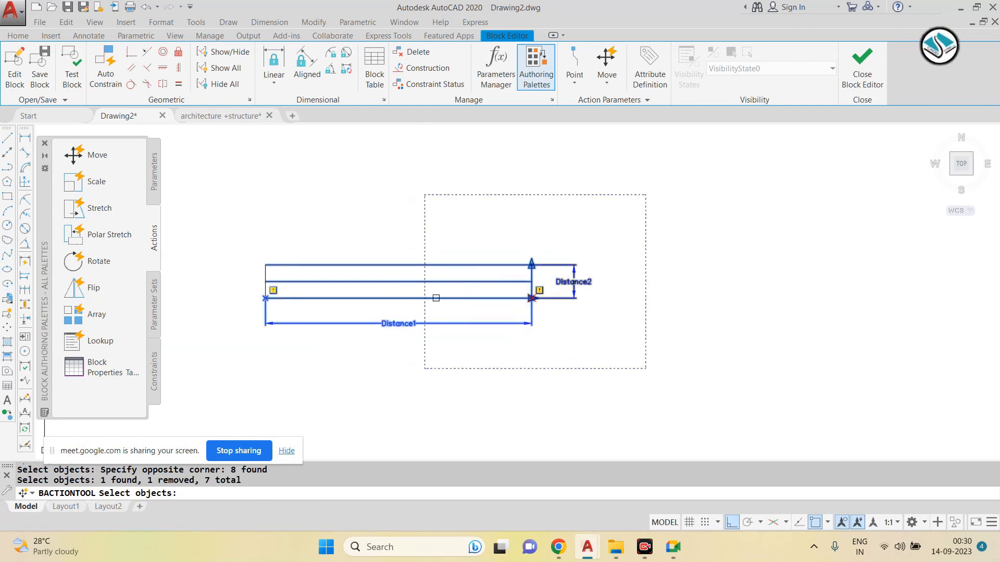
shift+click(398, 322)
scroll(369, 305, up, 2)
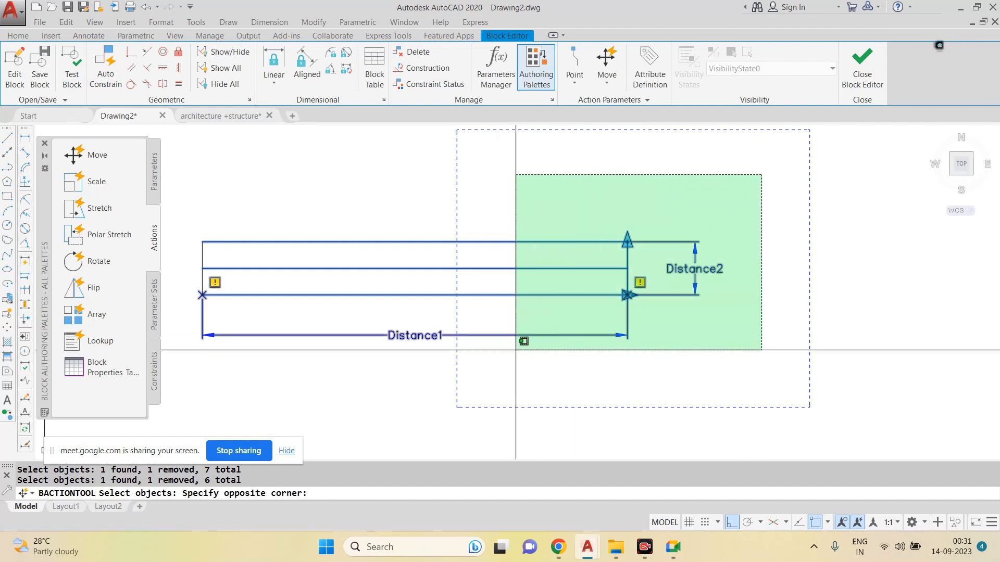
click(515, 356)
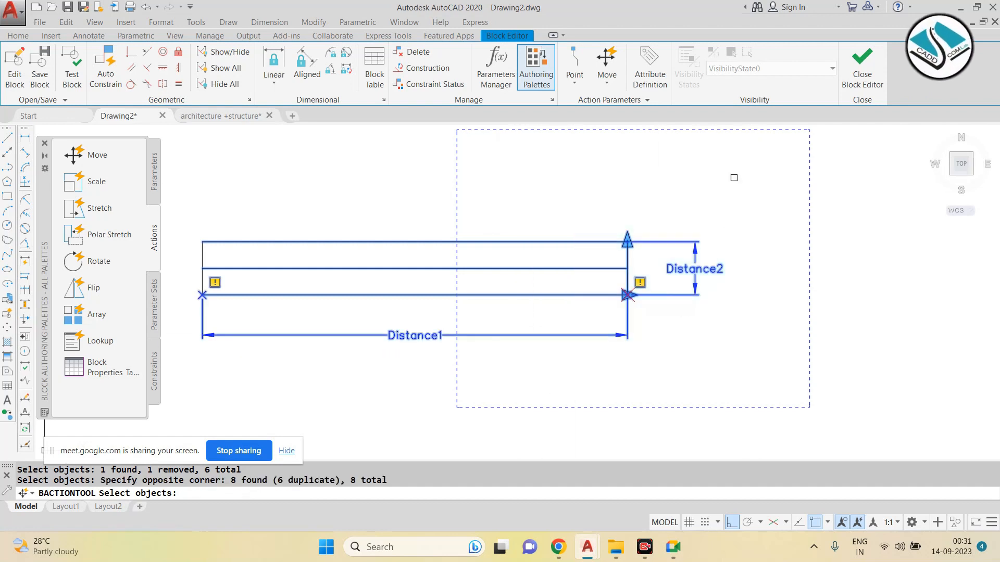
click(761, 166)
click(516, 362)
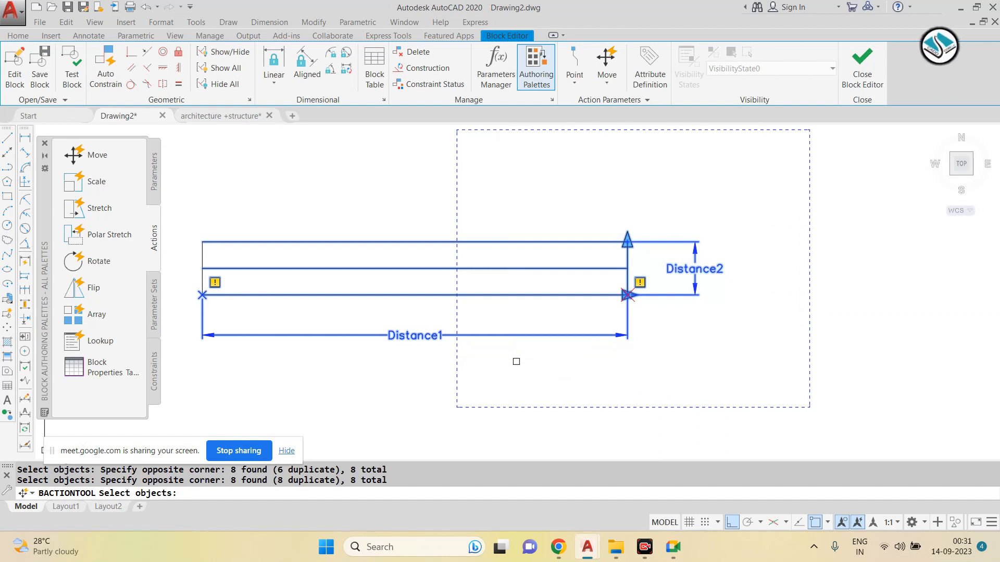
click(753, 162)
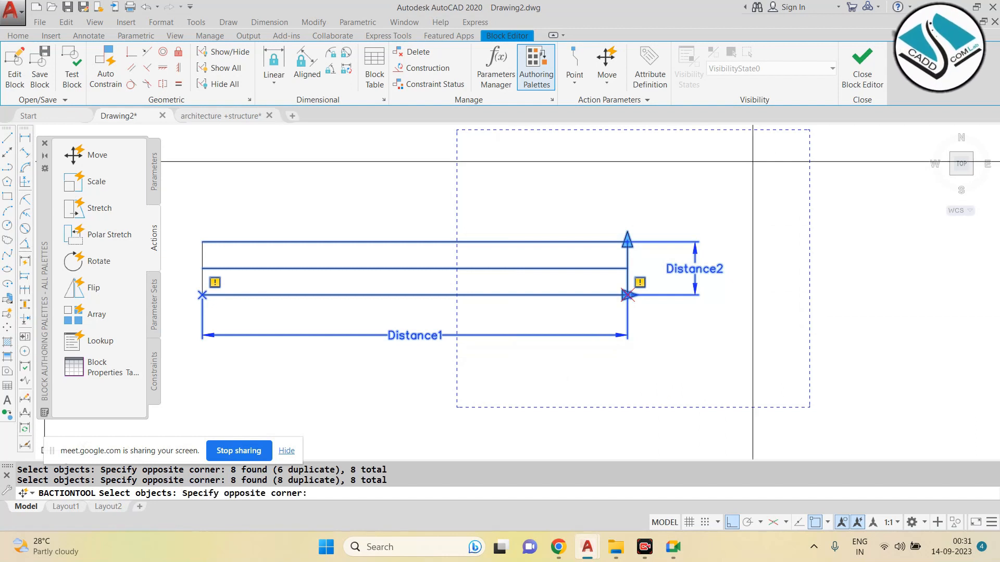
click(535, 349)
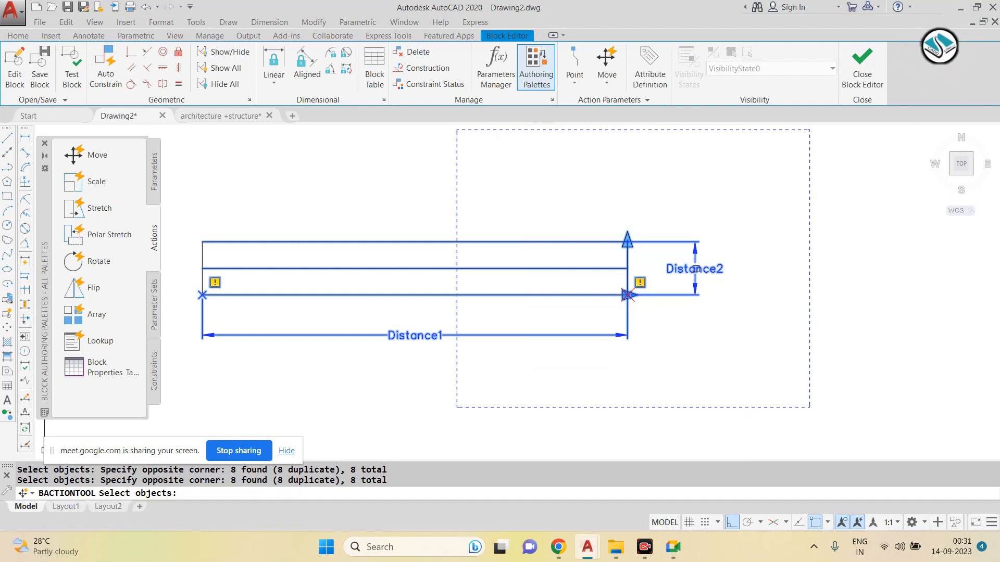
shift+click(695, 268)
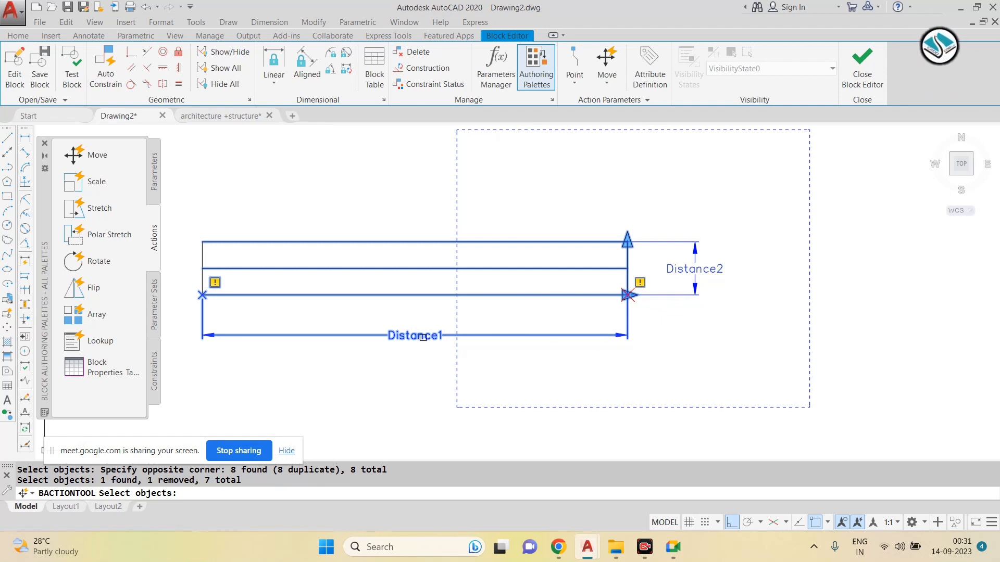
shift+click(423, 336)
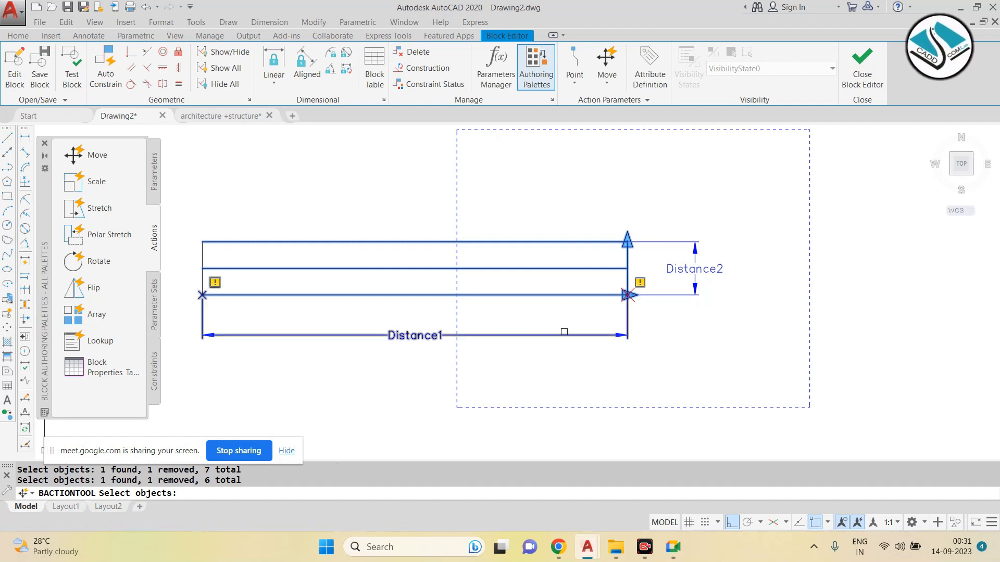
Step: Complete the Stretch action with the objects crossing the window's right end, leaving out both the vertical and horizontal linear parameters
click(725, 179)
click(517, 352)
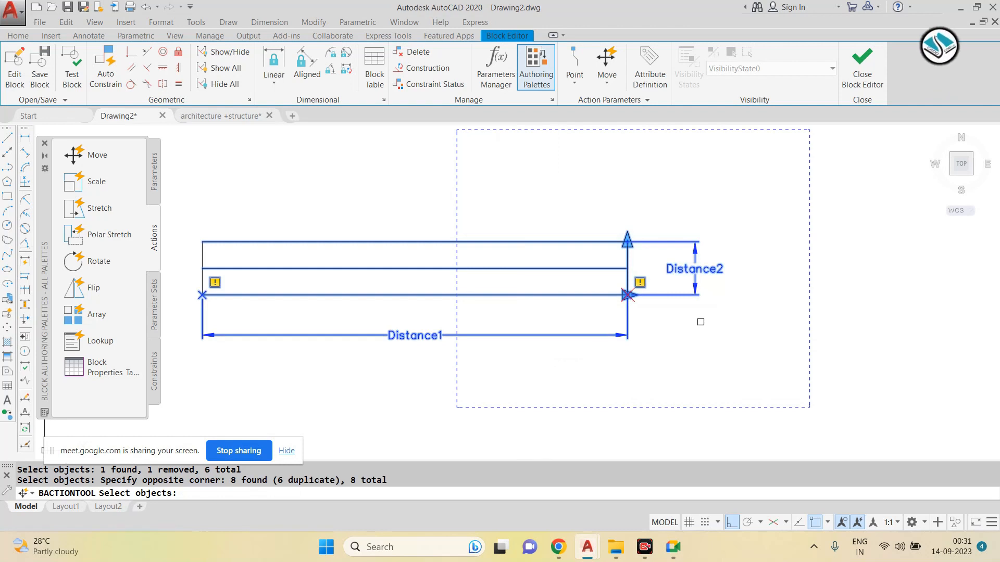
click(688, 290)
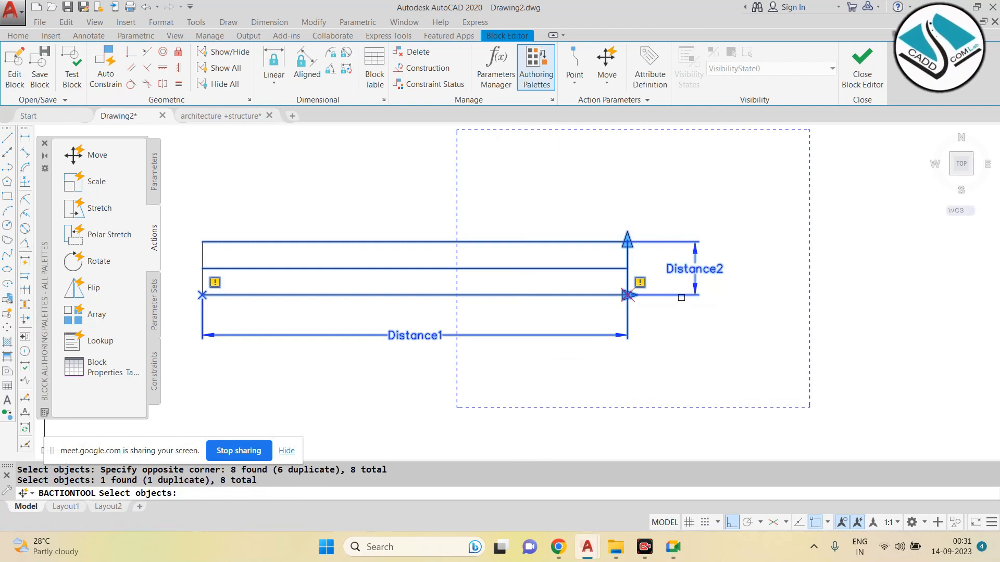
shift+click(696, 276)
shift+click(426, 336)
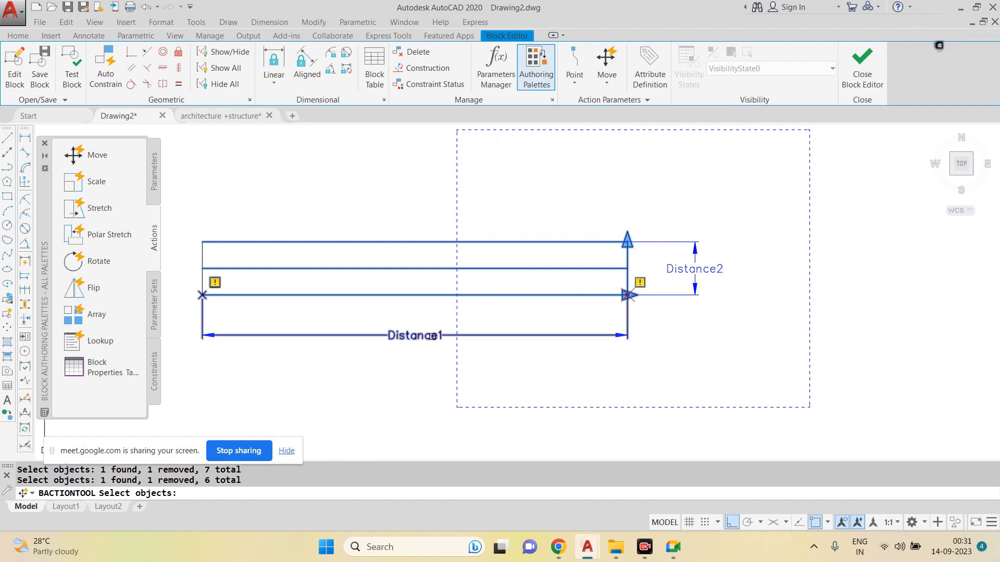
scroll(432, 337, down, 2)
key(Return)
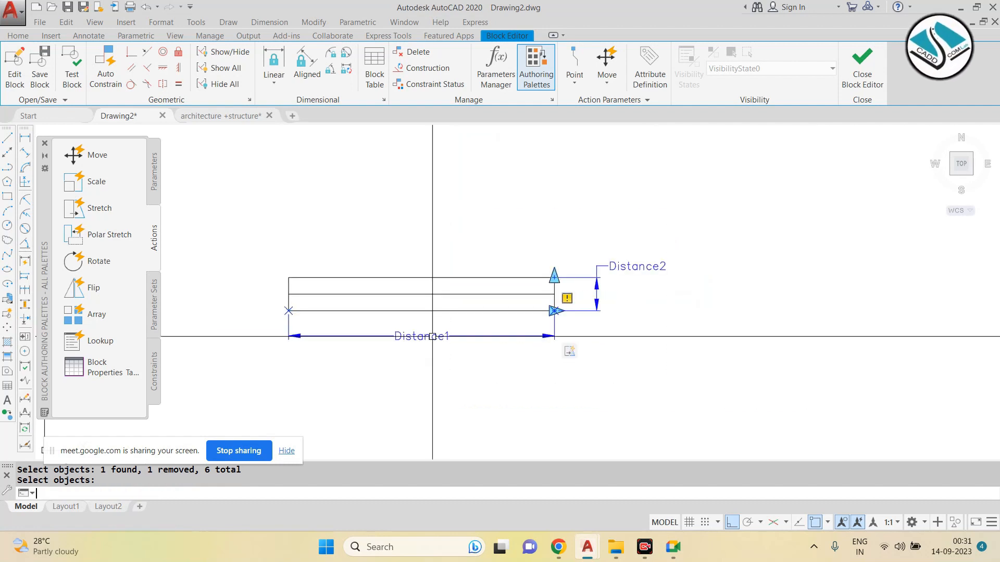
Step: Examine the stretch action's frame and its associated parameter at the window's right end
middle_drag(469, 306, 377, 276)
scroll(377, 282, down, 2)
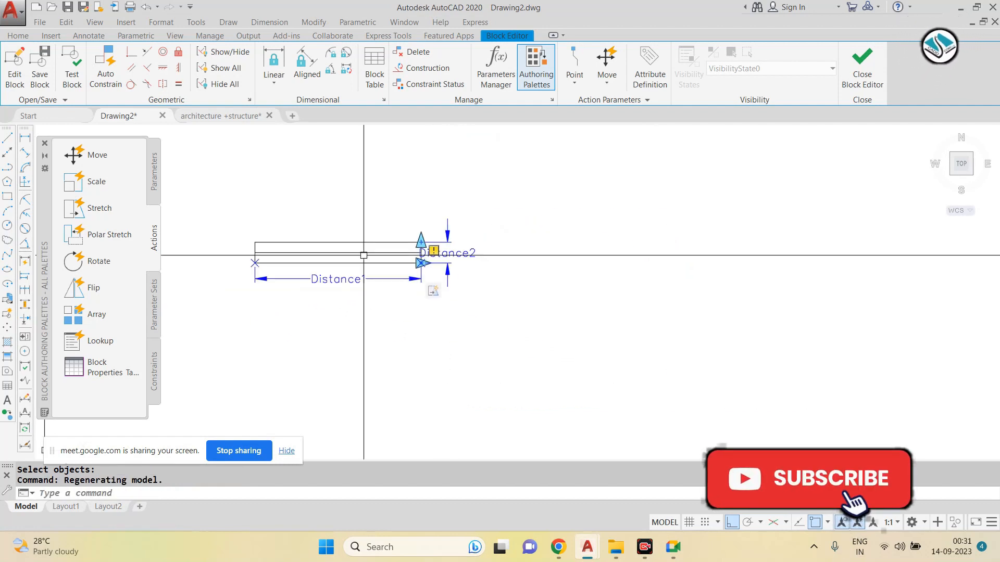
scroll(377, 282, up, 2)
scroll(437, 298, down, 1)
scroll(393, 256, up, 1)
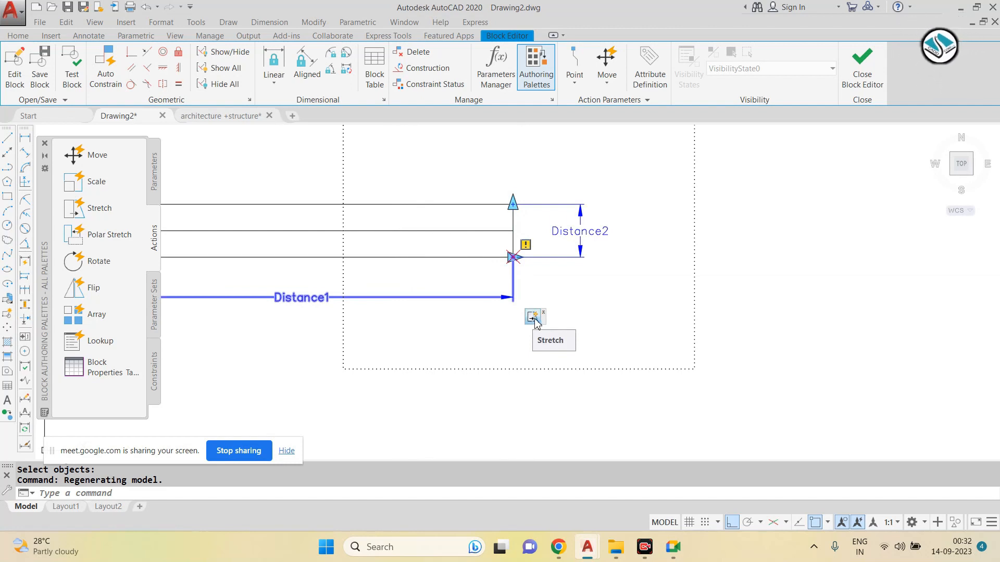
scroll(458, 277, down, 2)
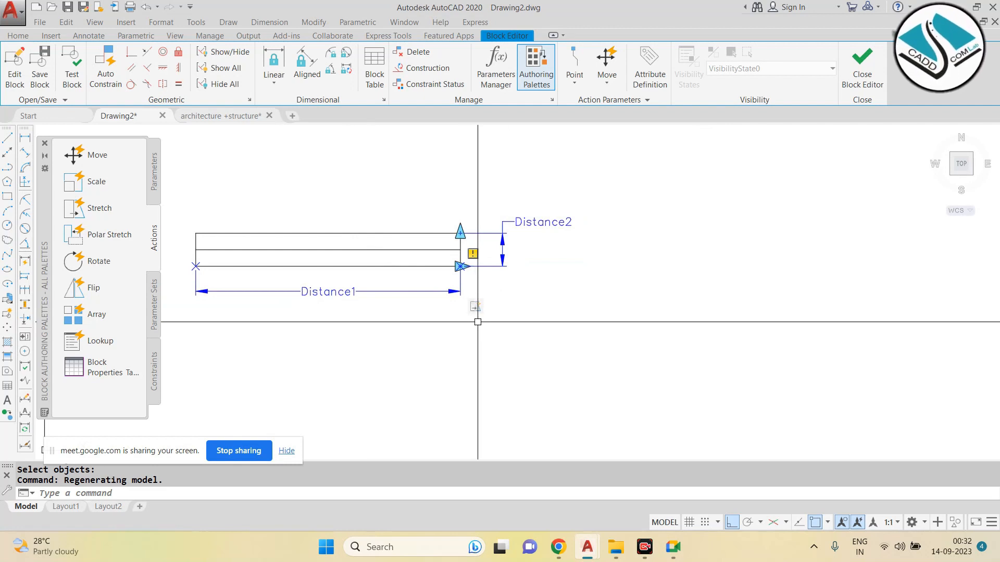
scroll(477, 322, up, 2)
scroll(470, 307, down, 2)
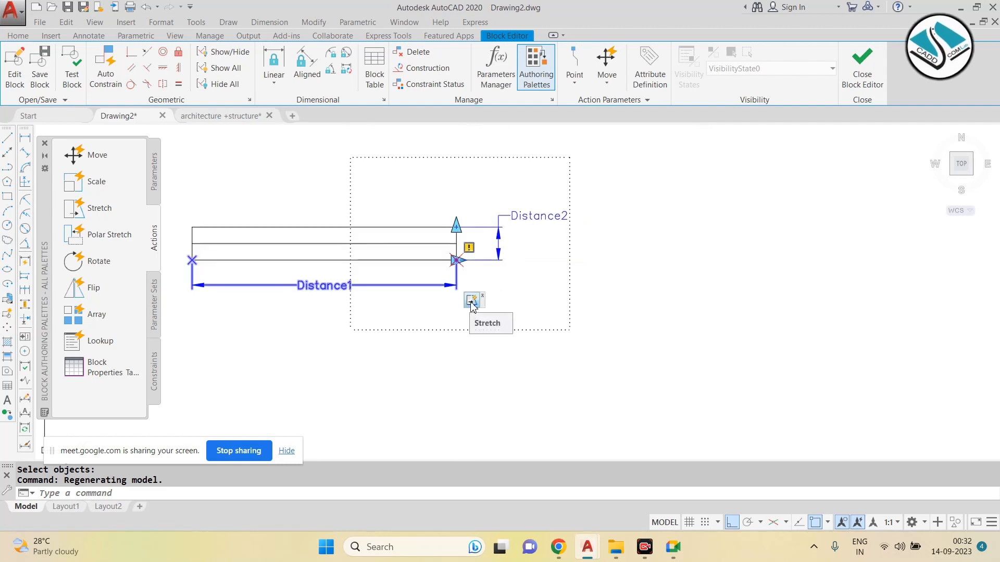
key(Escape)
key(Escape)
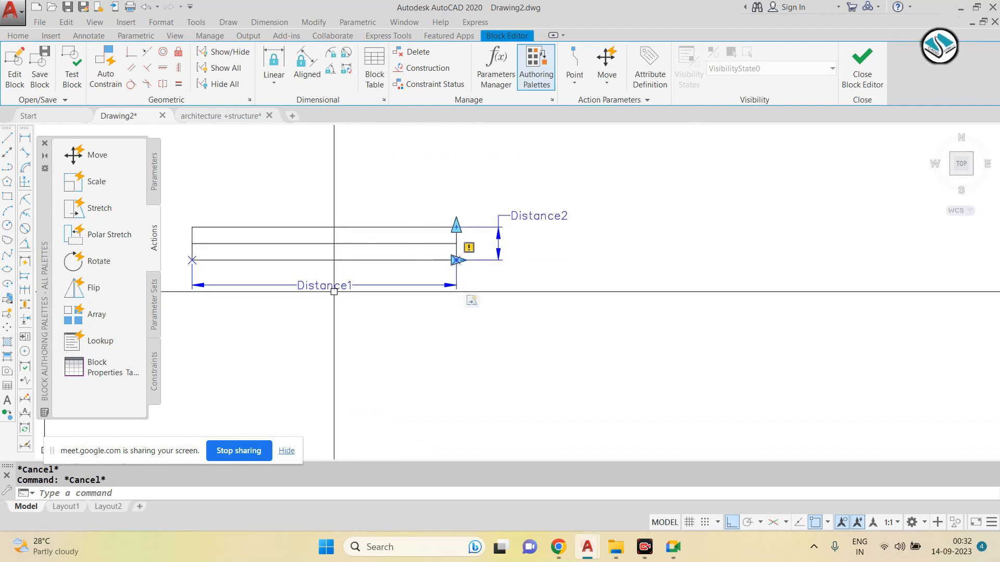
Step: Set the distance type of the window's horizontal linear parameter to List in its properties
click(331, 285)
text(ch)
key(Return)
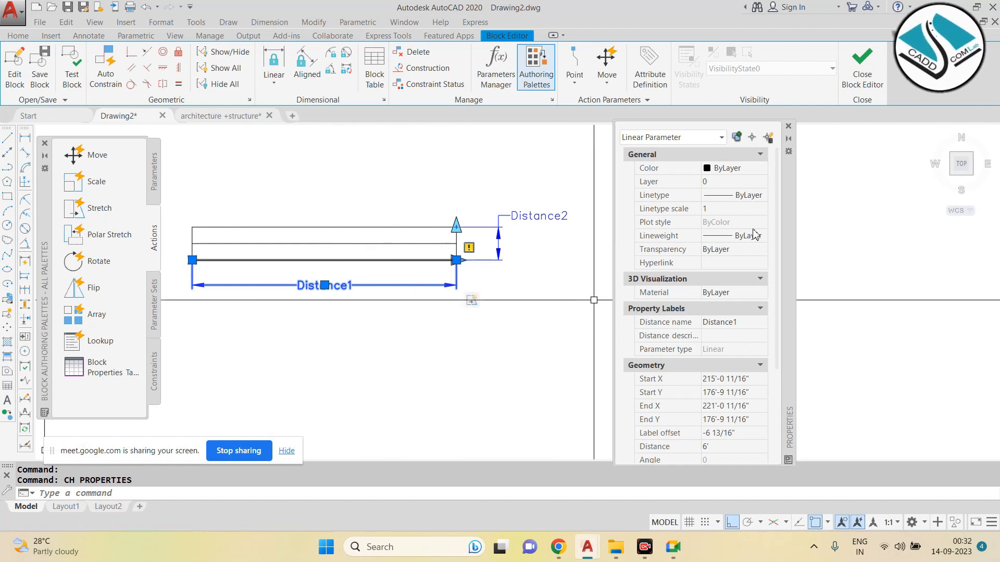
scroll(781, 317, down, 3)
scroll(781, 317, down, 1)
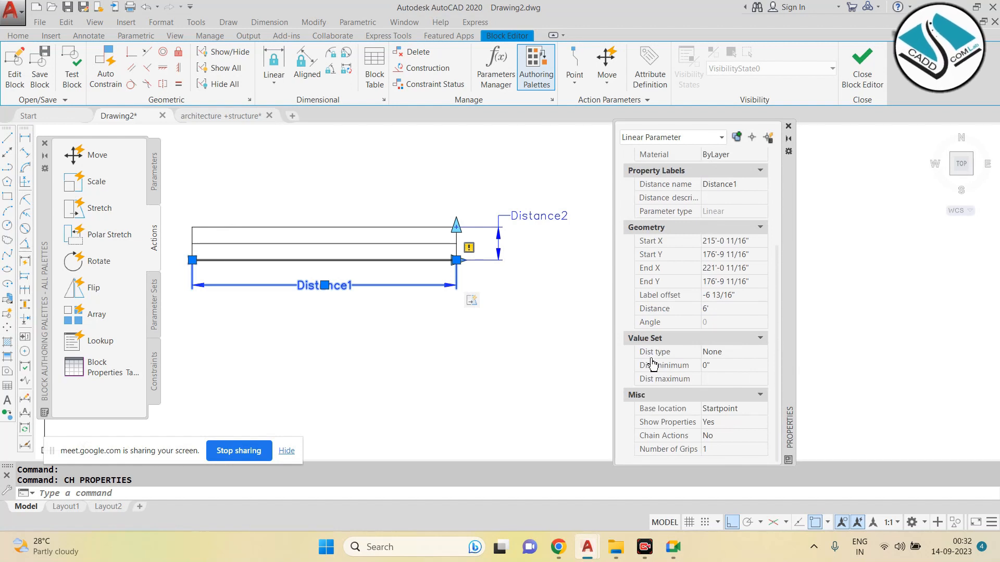
click(742, 357)
click(742, 357)
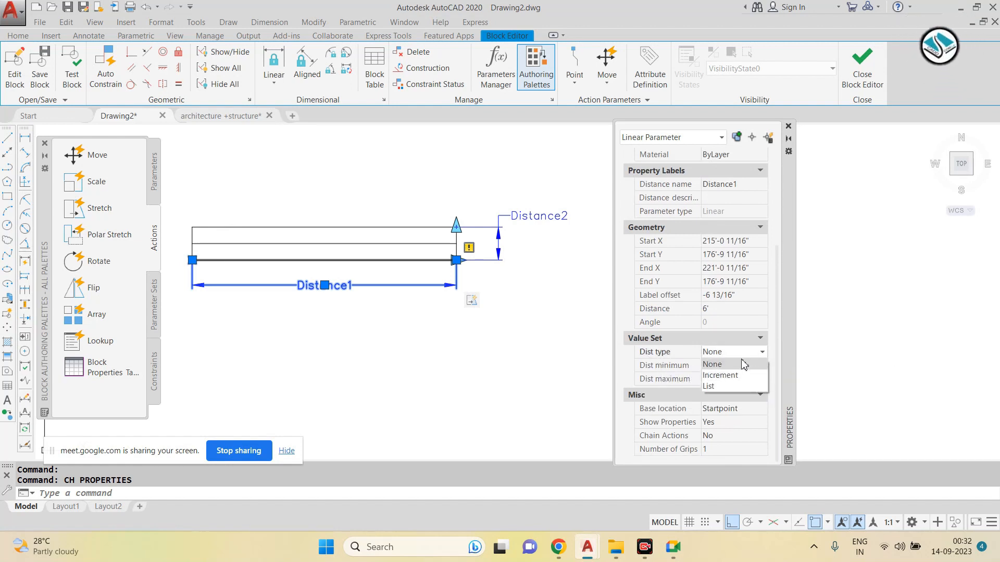
click(732, 387)
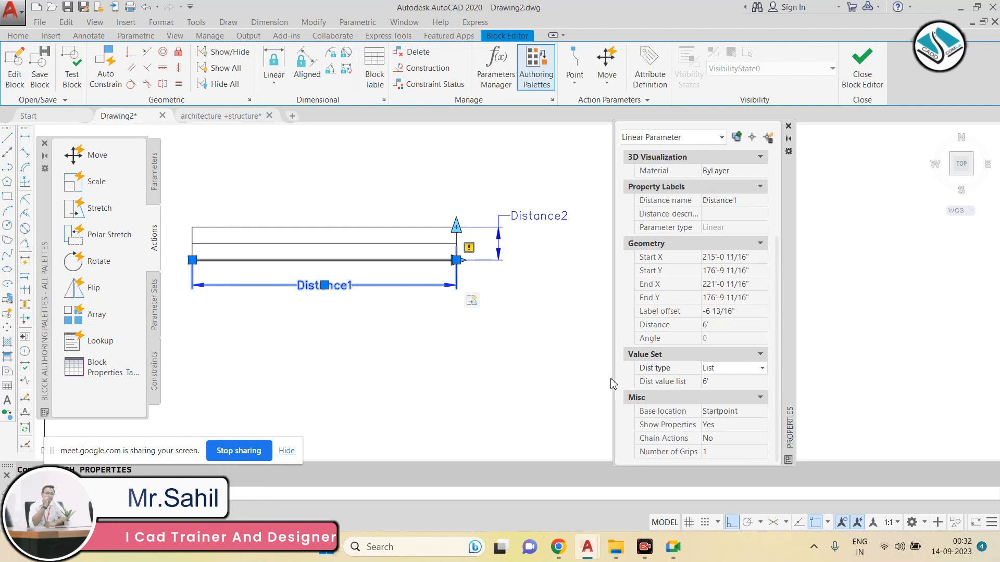
Step: Add the distances 5', 7' and 10' to the horizontal parameter's value list
click(729, 385)
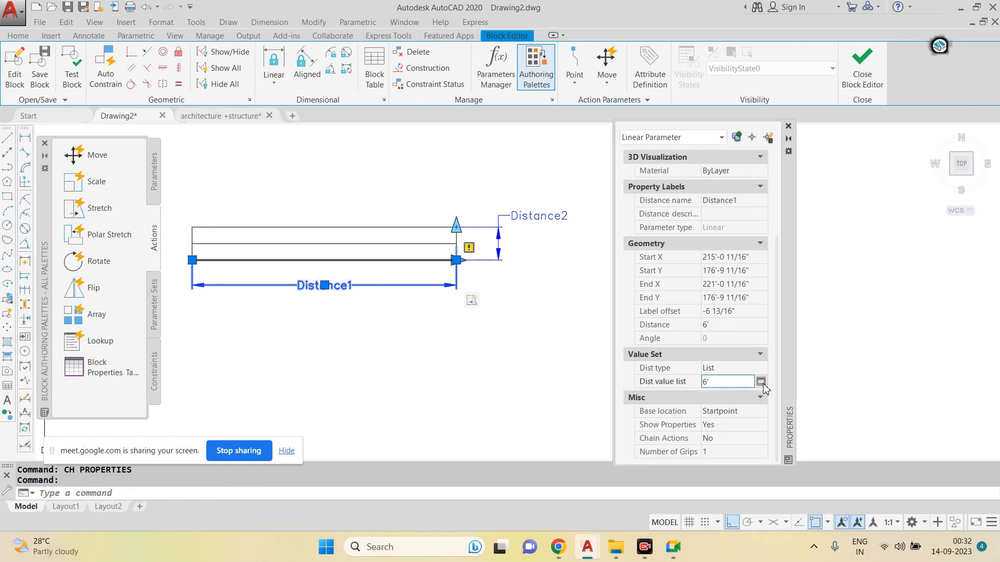
click(761, 382)
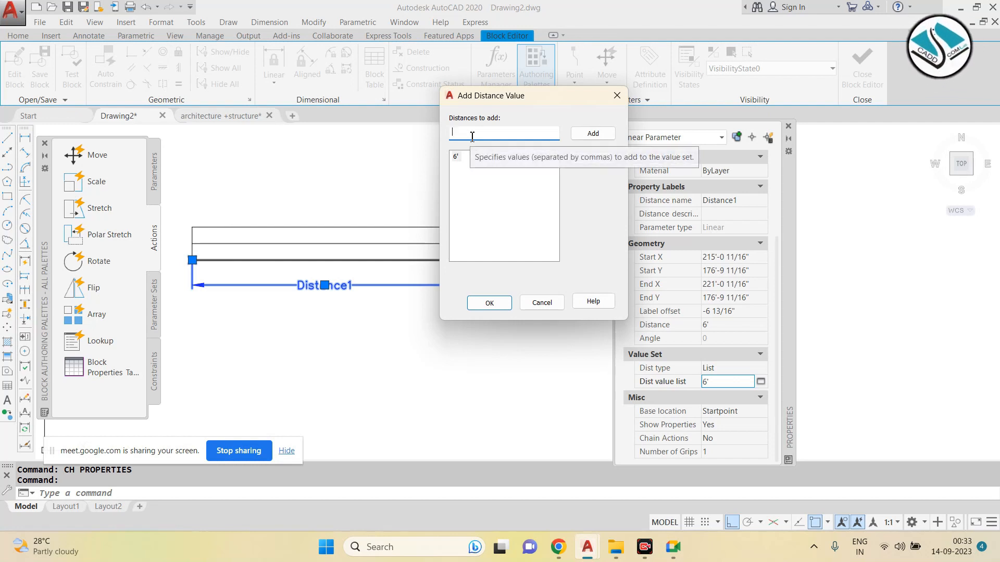
text(5')
key(Return)
text(7')
key(Return)
text(10')
key(Return)
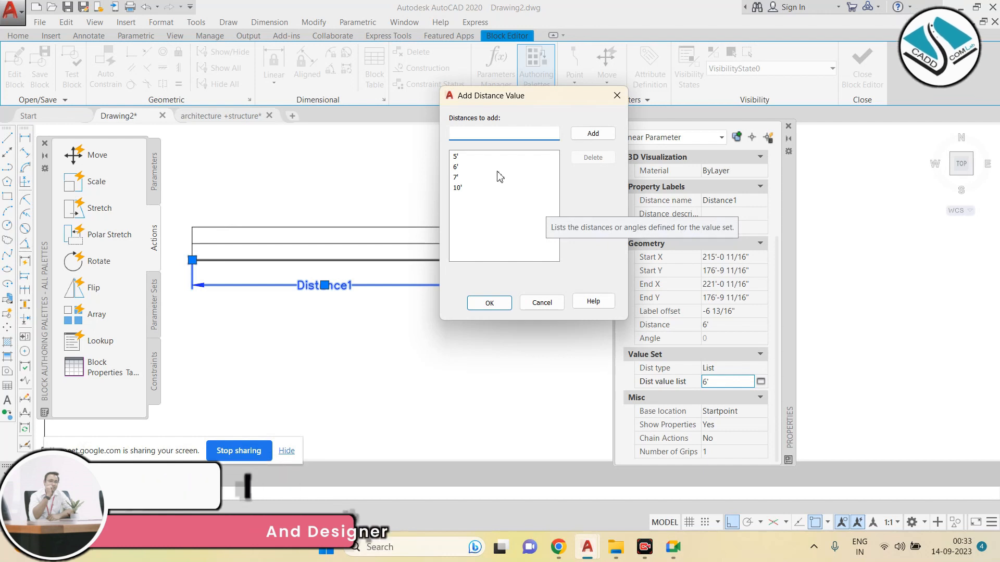
click(490, 304)
Step: Close the parameter's properties, then exit the Block Editor and save the changes to the window block
scroll(382, 293, down, 3)
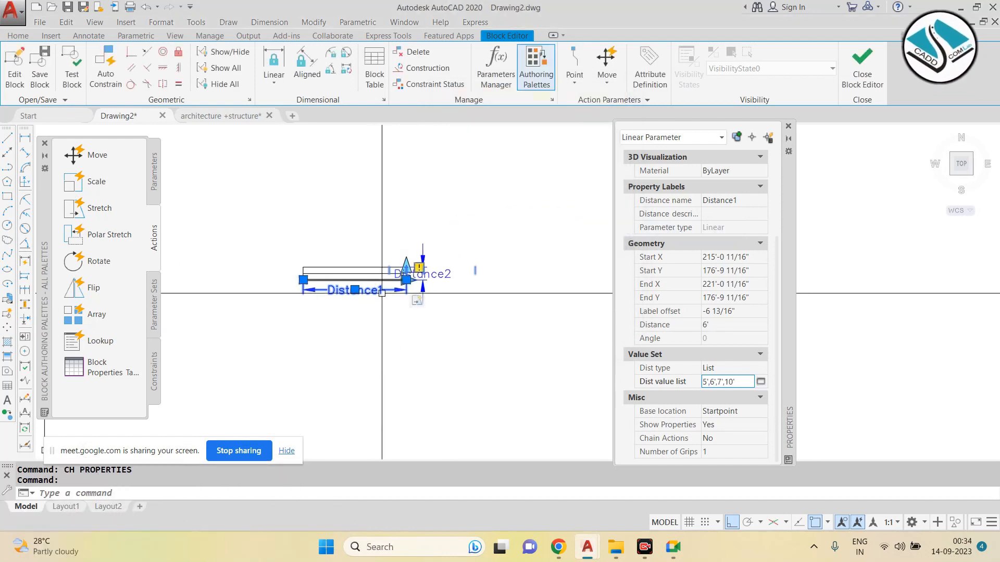
scroll(410, 280, up, 3)
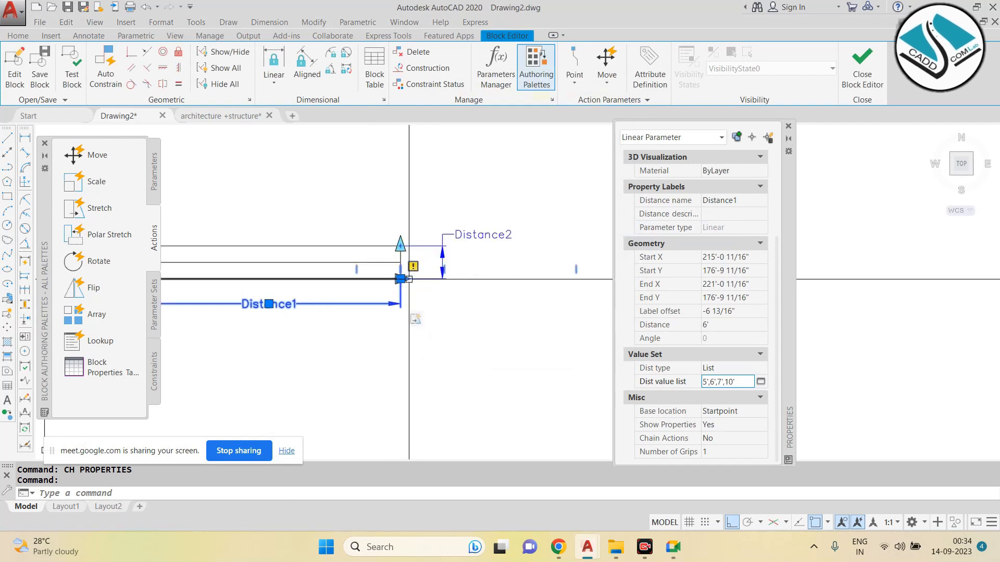
click(788, 127)
scroll(365, 271, up, 2)
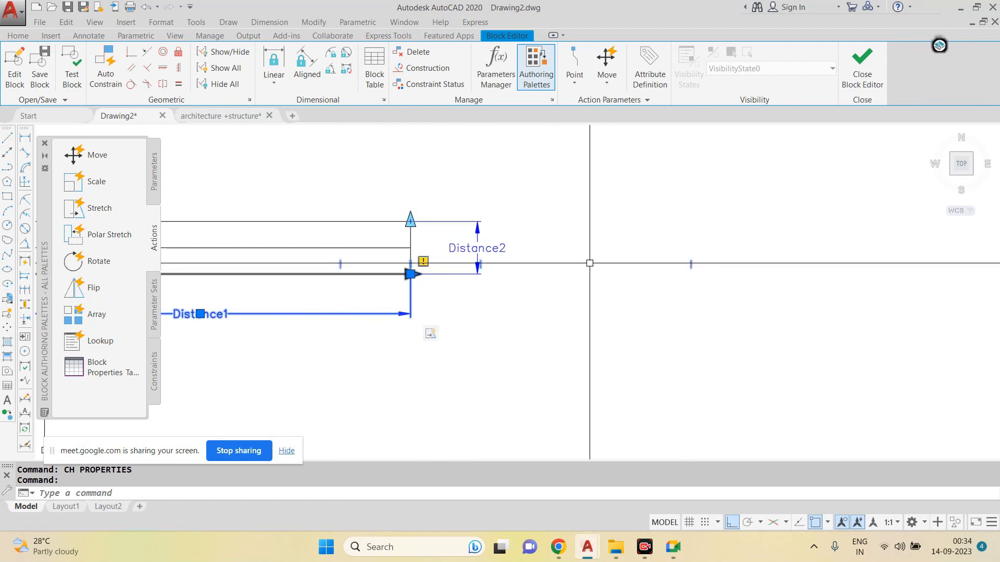
scroll(577, 263, down, 2)
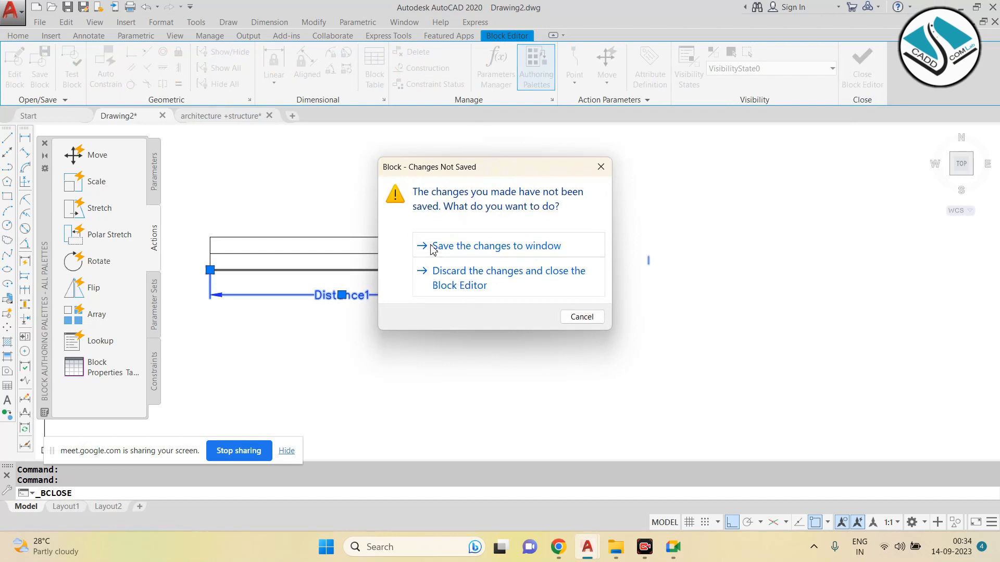
click(520, 251)
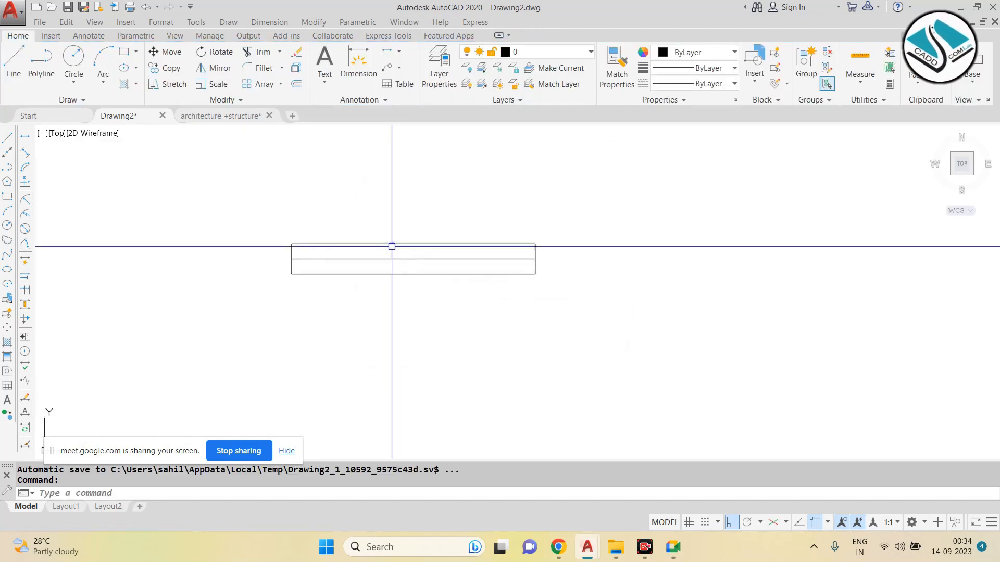
Step: Shorten the window block to its 5' preset length with the horizontal stretch grip, and deselect it
click(402, 243)
middle_drag(464, 275, 395, 299)
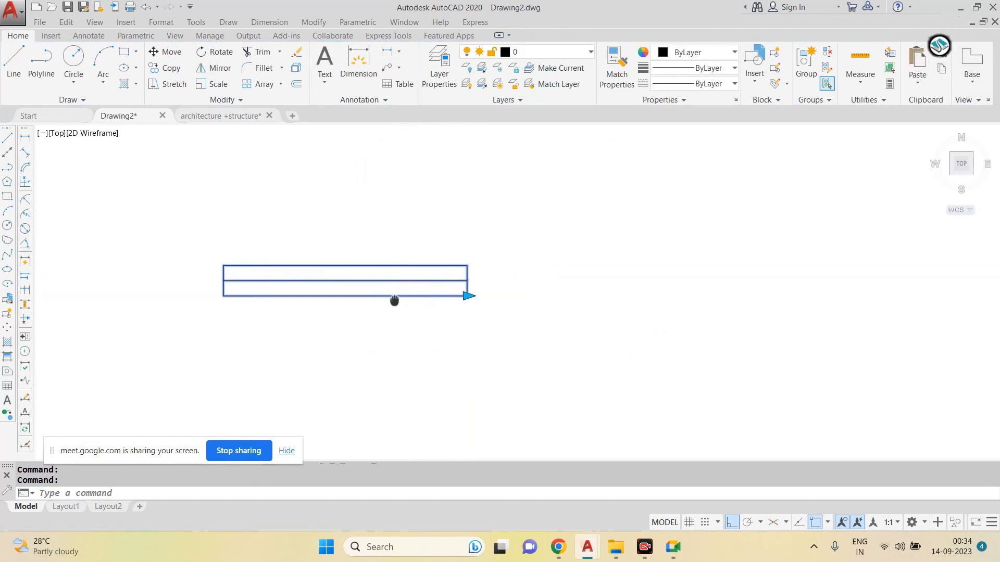
scroll(398, 276, up, 2)
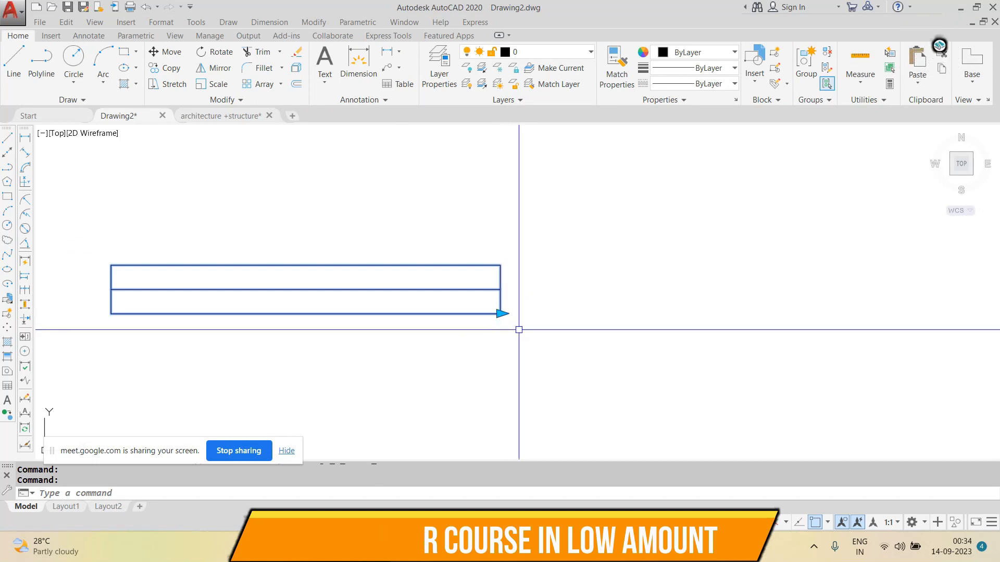
scroll(514, 328, down, 1)
click(505, 319)
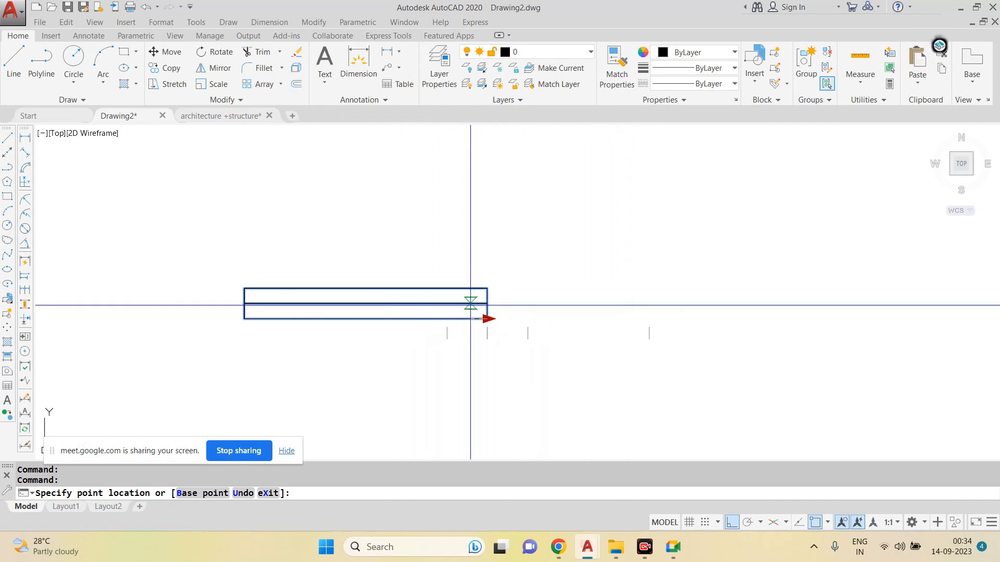
scroll(446, 319, up, 2)
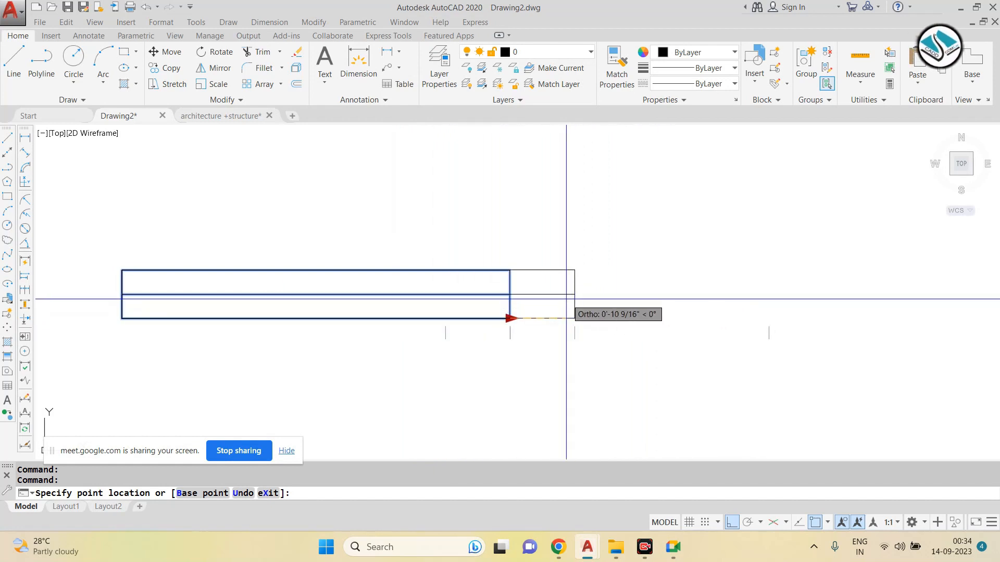
scroll(655, 297, down, 2)
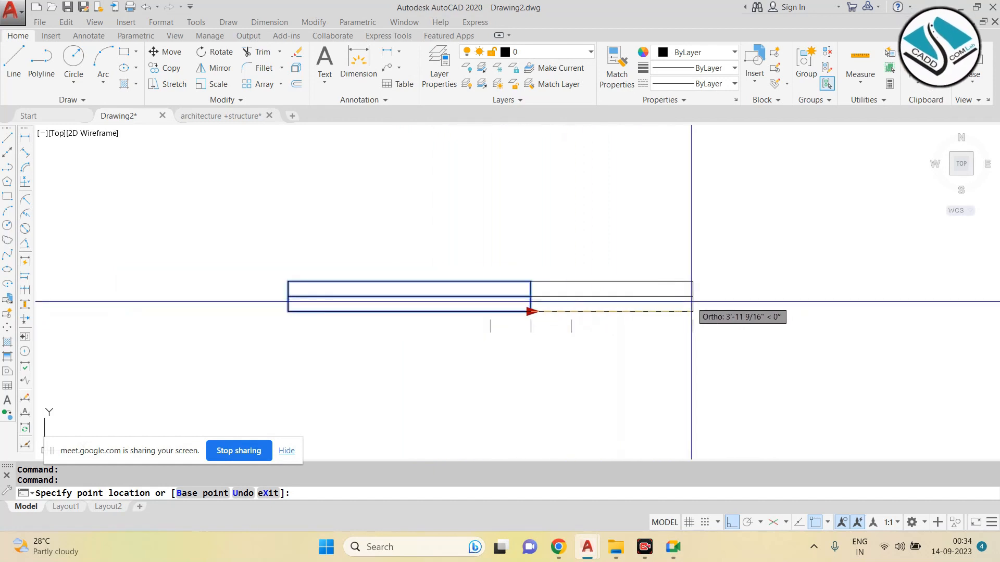
scroll(578, 298, down, 2)
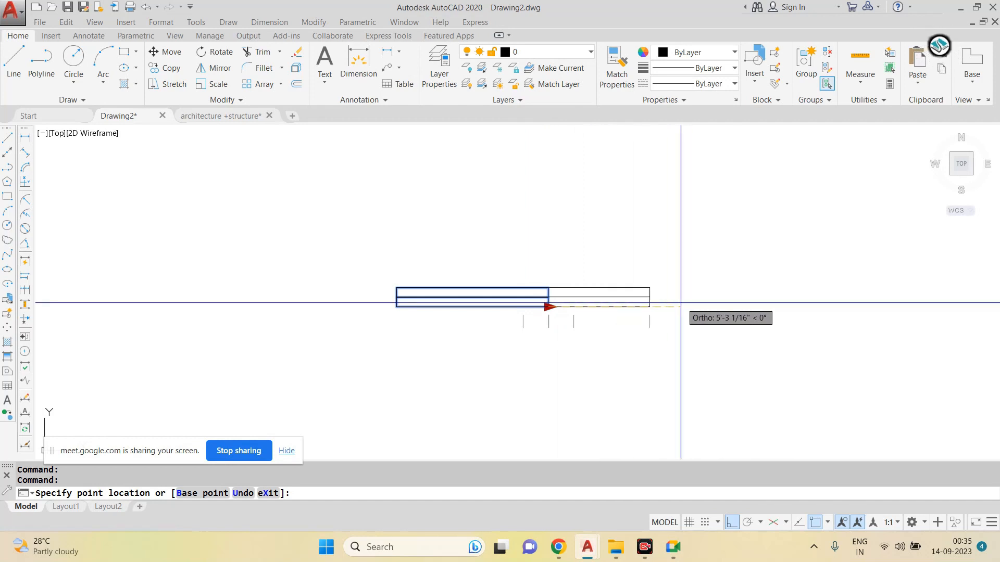
scroll(563, 300, up, 2)
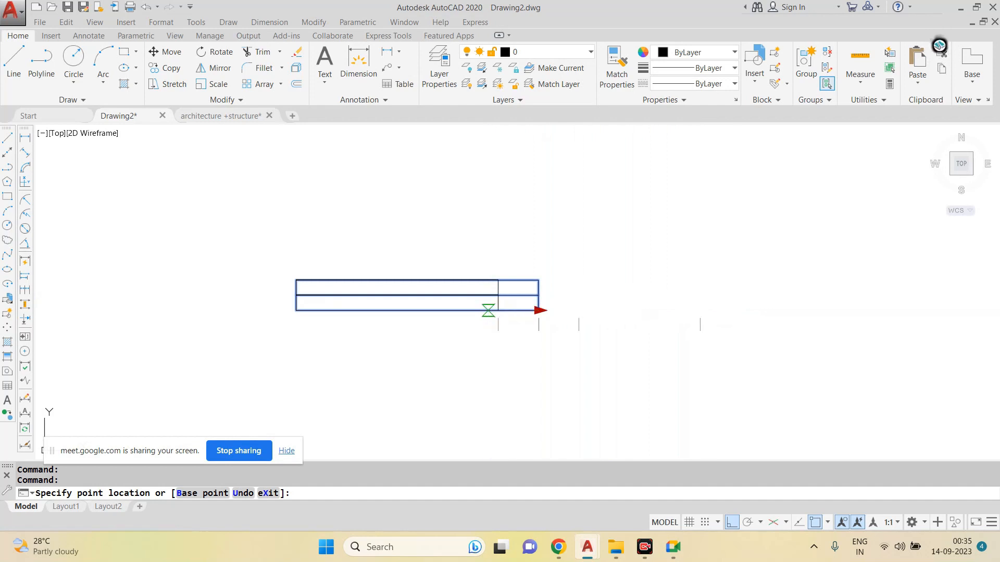
click(488, 309)
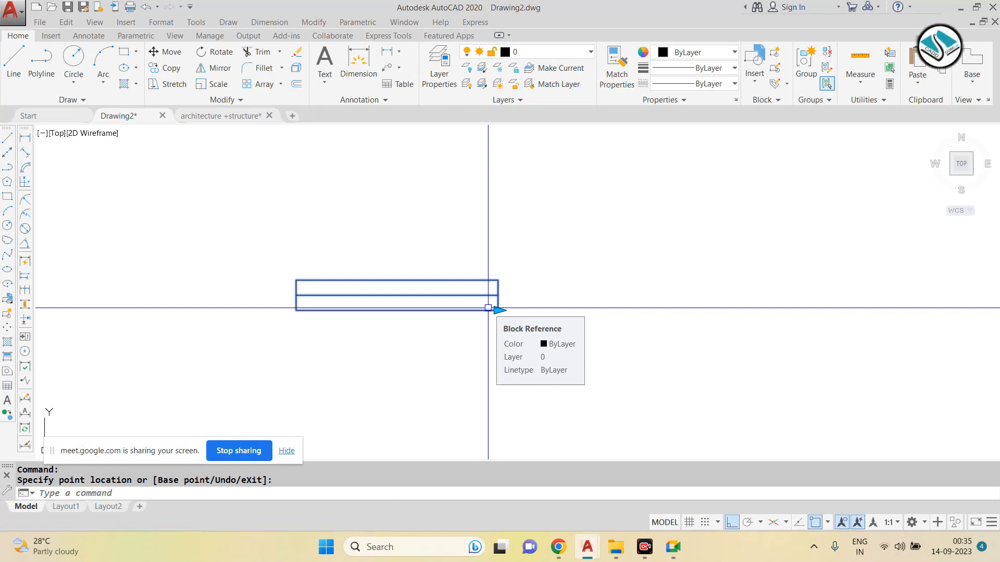
key(Escape)
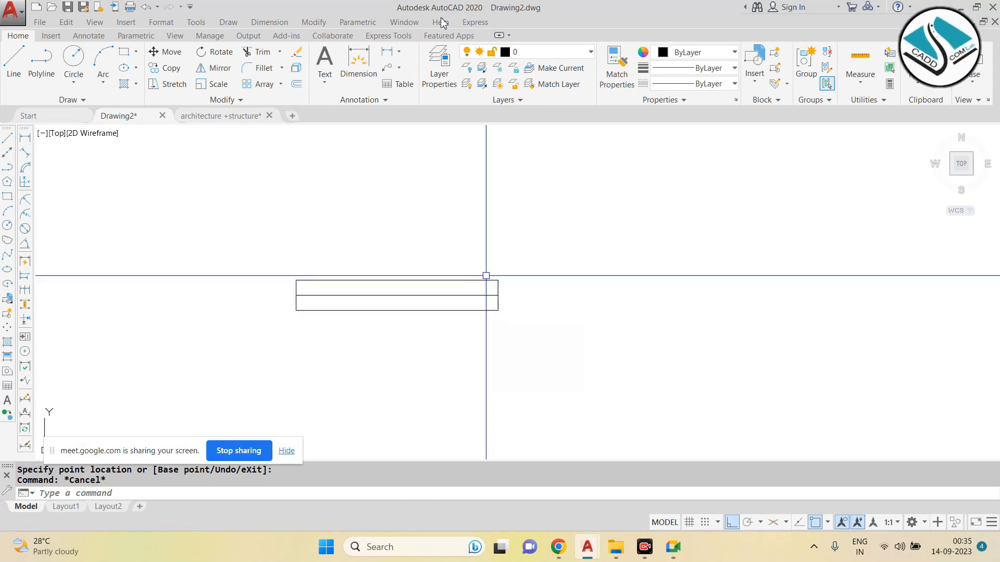
Step: Draw a vertical line across the middle of the window, from its upper edge to its lower edge
text(l)
key(Return)
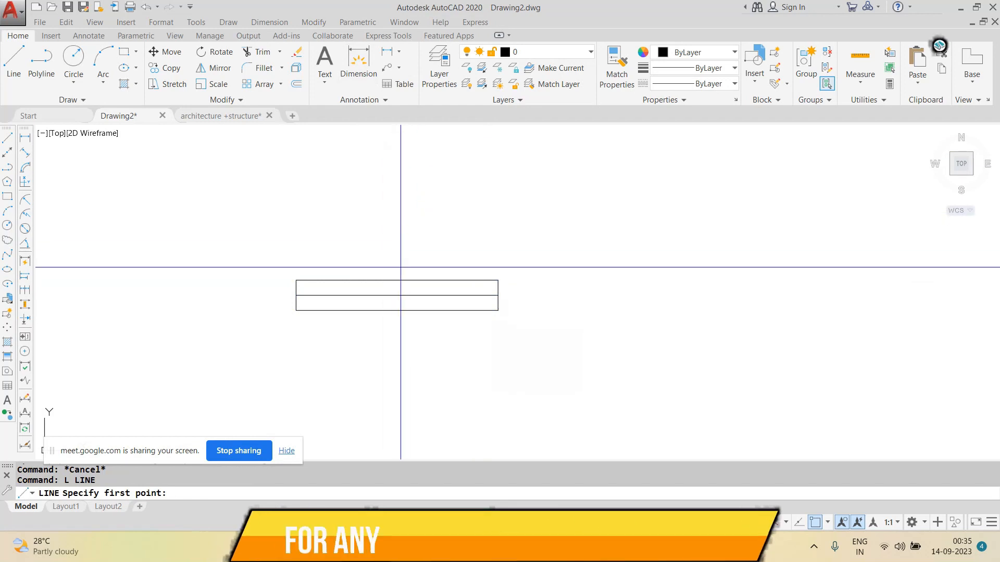
click(396, 282)
click(396, 311)
key(Escape)
Step: Add a linear dimension of the window's overall length above its upper edge
scroll(336, 307, up, 4)
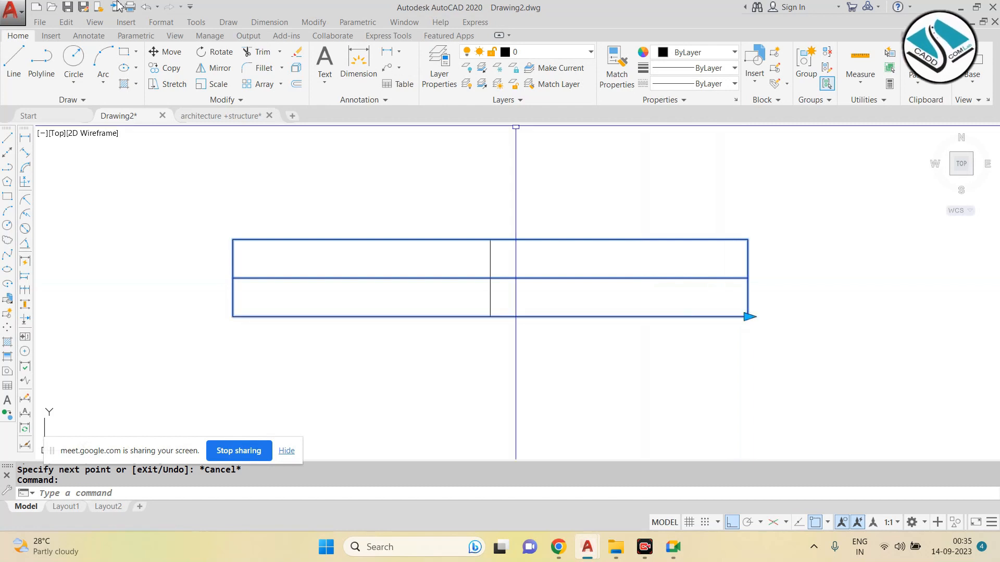
key(Escape)
click(270, 22)
click(293, 59)
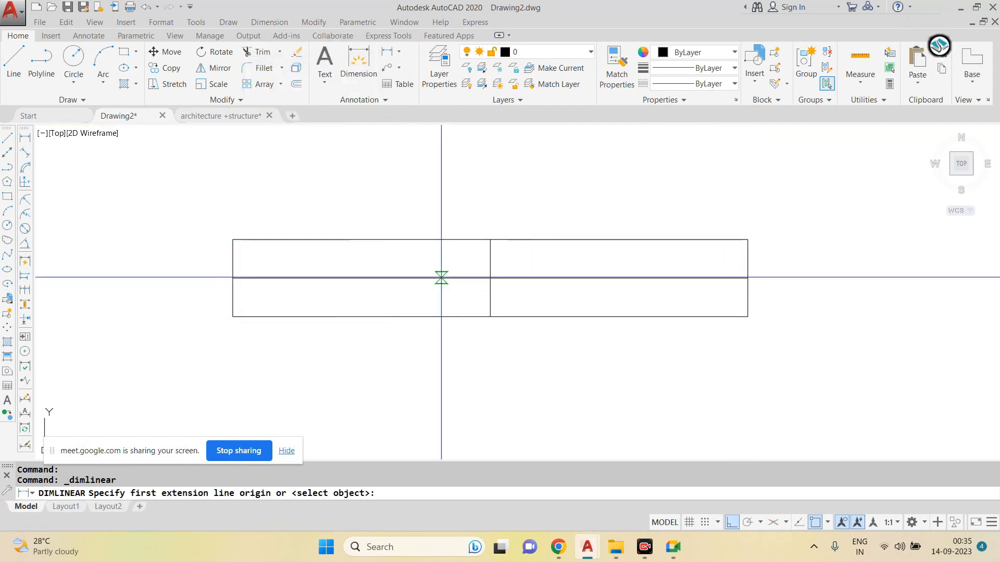
click(232, 239)
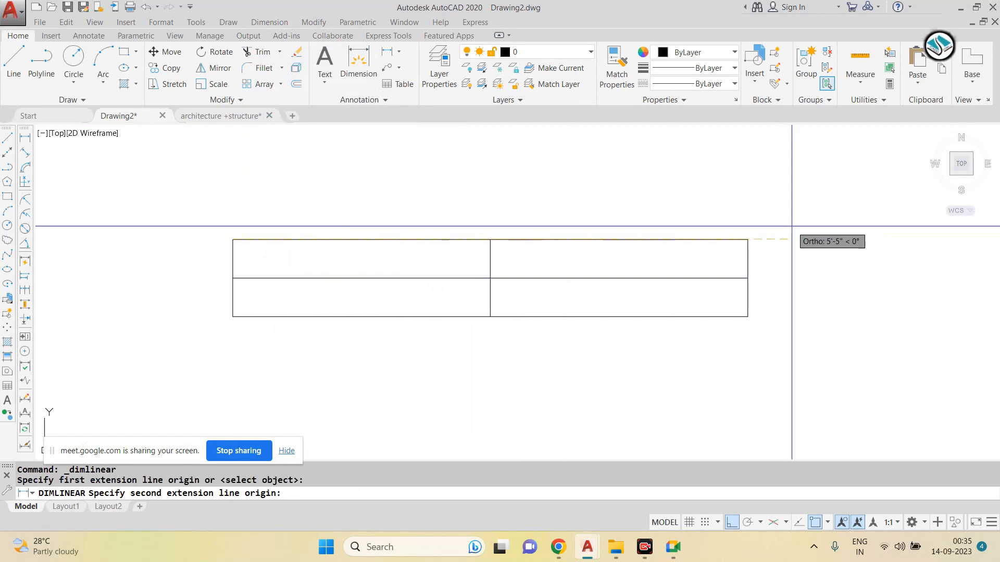
click(748, 240)
click(594, 175)
Step: Add aligned linear dimensions for the two halves of the window, on either side of the middle line
key(Return)
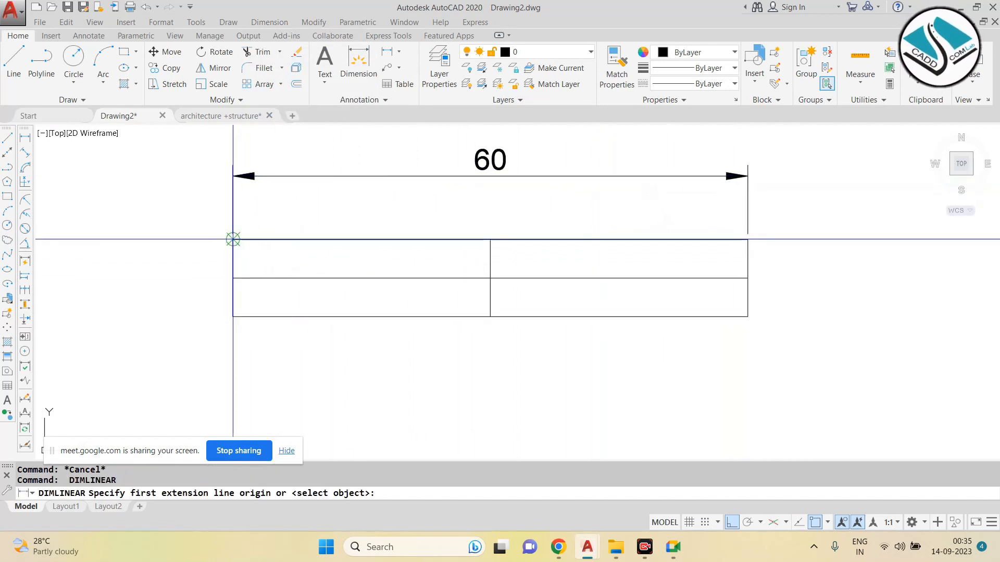
click(233, 239)
click(490, 239)
click(448, 218)
key(Escape)
key(Return)
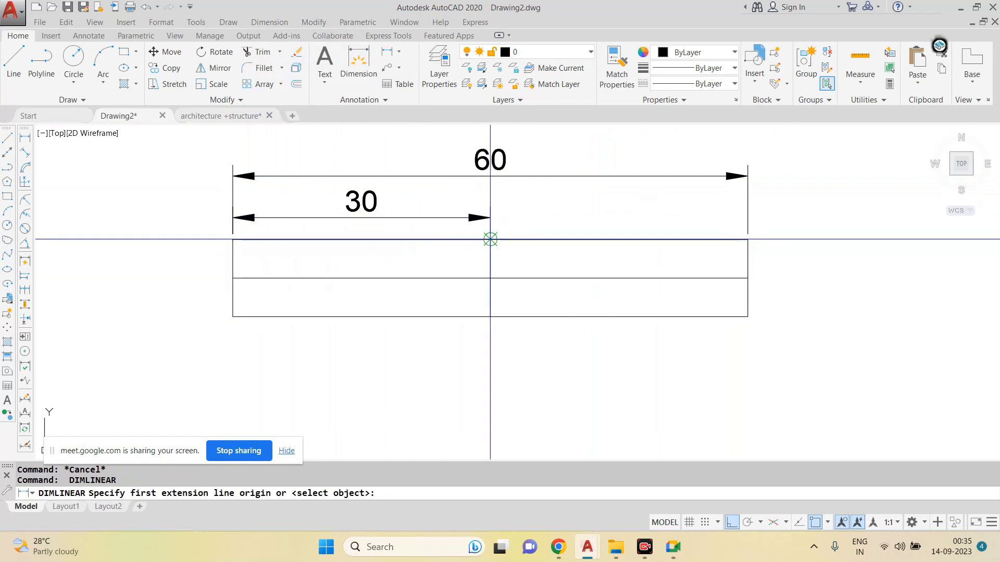
click(490, 239)
click(748, 239)
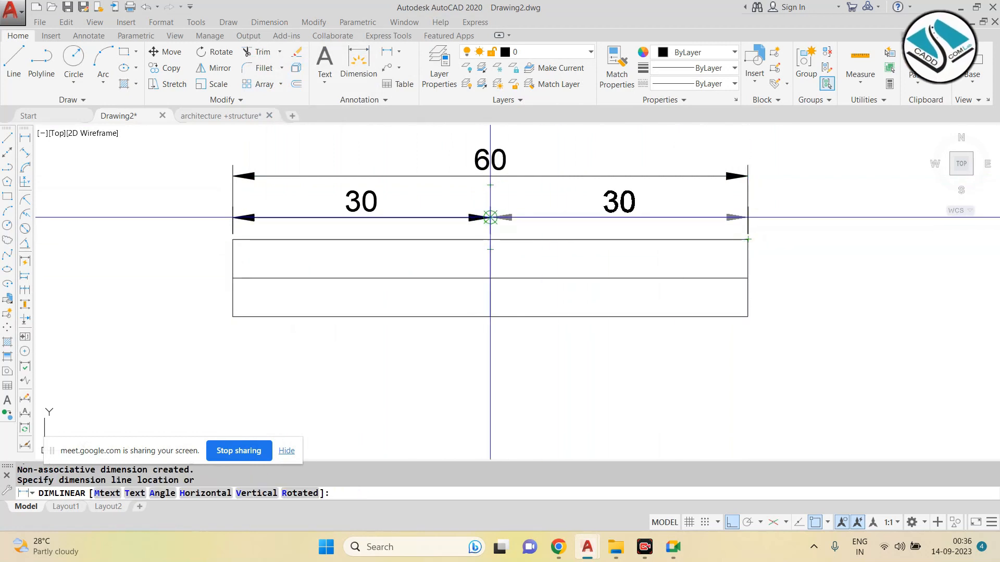
click(490, 217)
middle_drag(522, 240, 419, 263)
key(Escape)
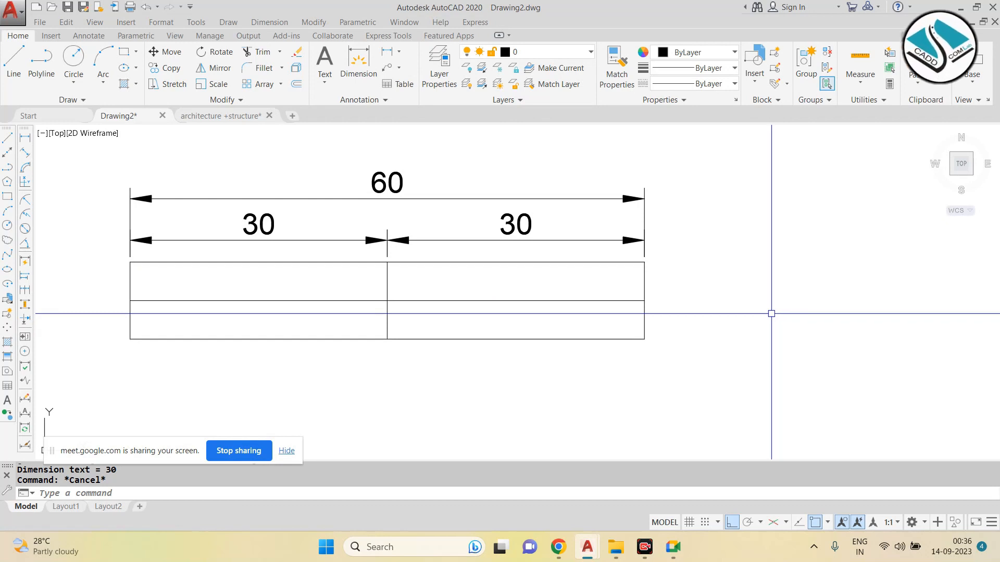
Step: Erase the overall dimension and both half-length dimensions above the window
click(386, 199)
text(e)
key(Return)
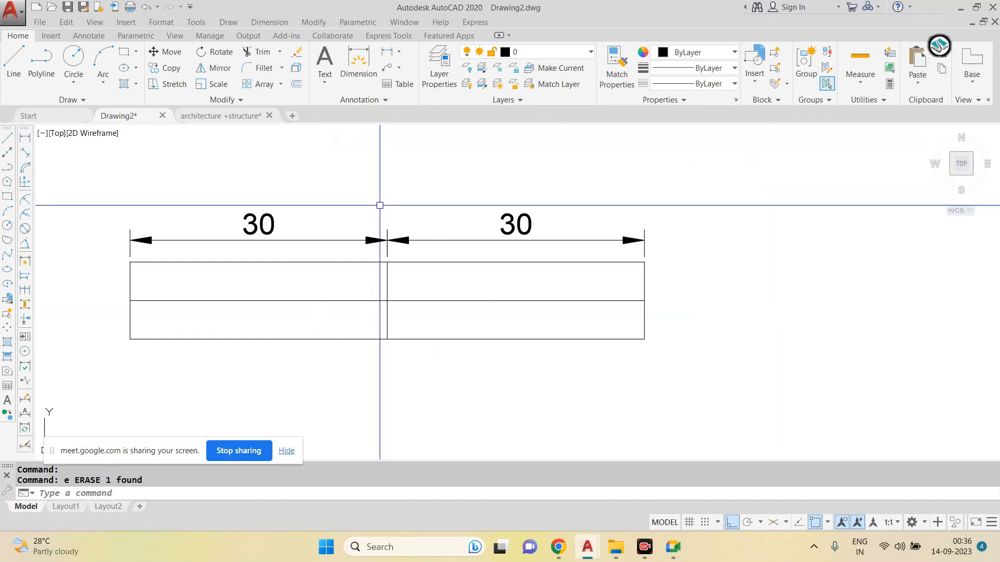
click(243, 218)
text(e)
key(Return)
click(500, 221)
text(e)
key(Return)
Step: Erase the vertical line across the middle of the window
click(288, 214)
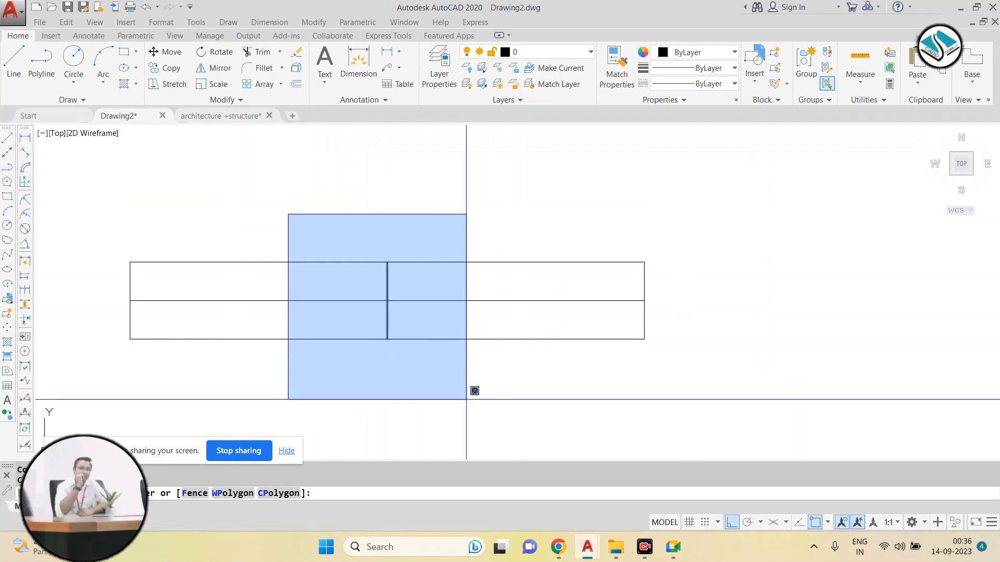
click(466, 399)
text(e)
key(Return)
Step: Open the window block's definition in the Block Editor
scroll(402, 283, down, 2)
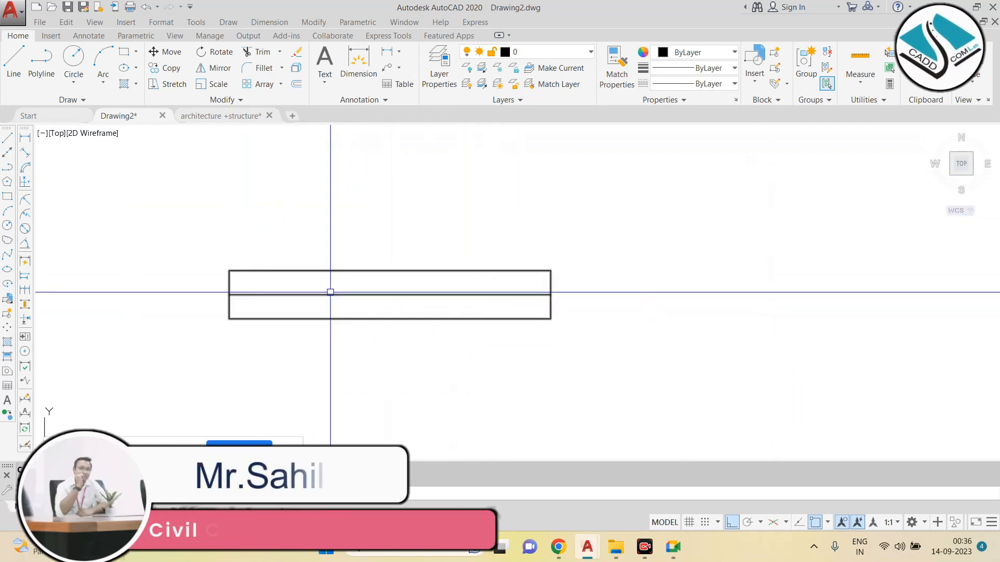
click(379, 273)
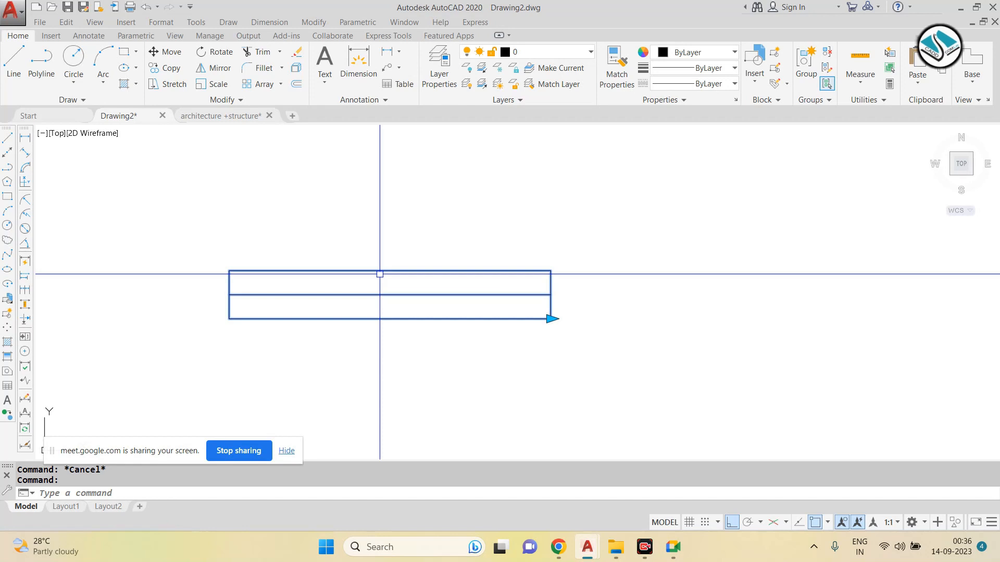
double_click(395, 271)
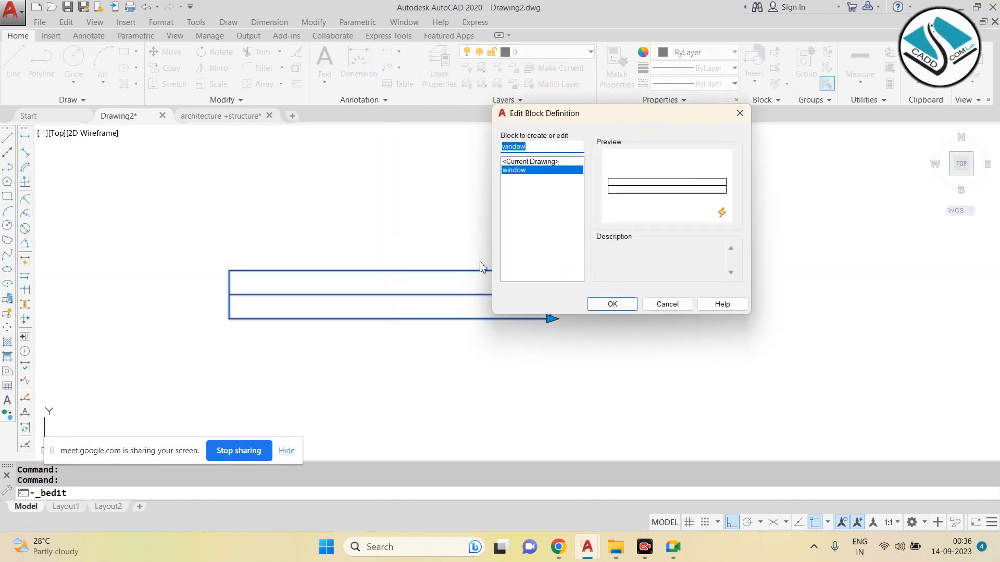
click(612, 304)
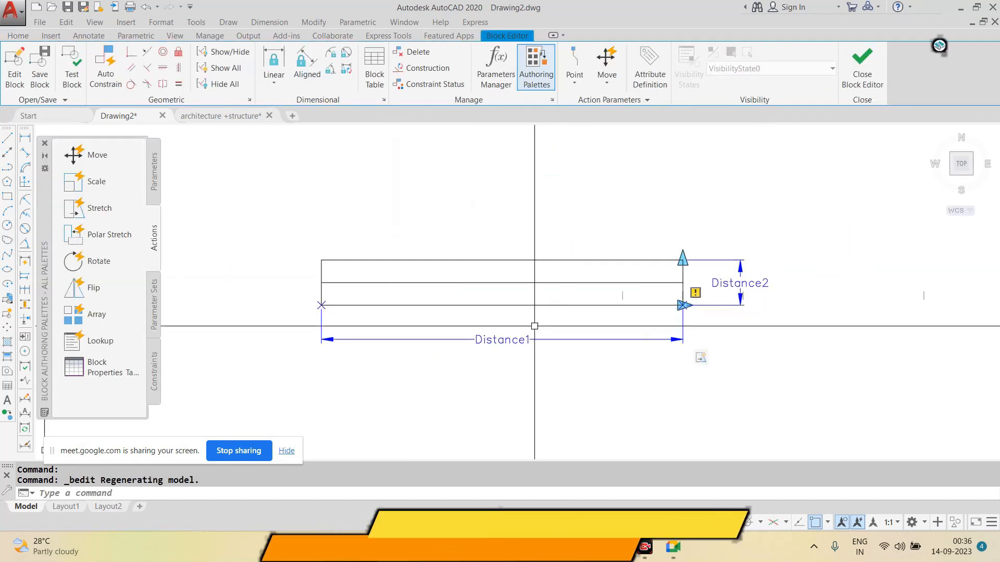
Step: Erase the vertical and horizontal linear parameters from the window block definition
middle_drag(450, 314, 454, 316)
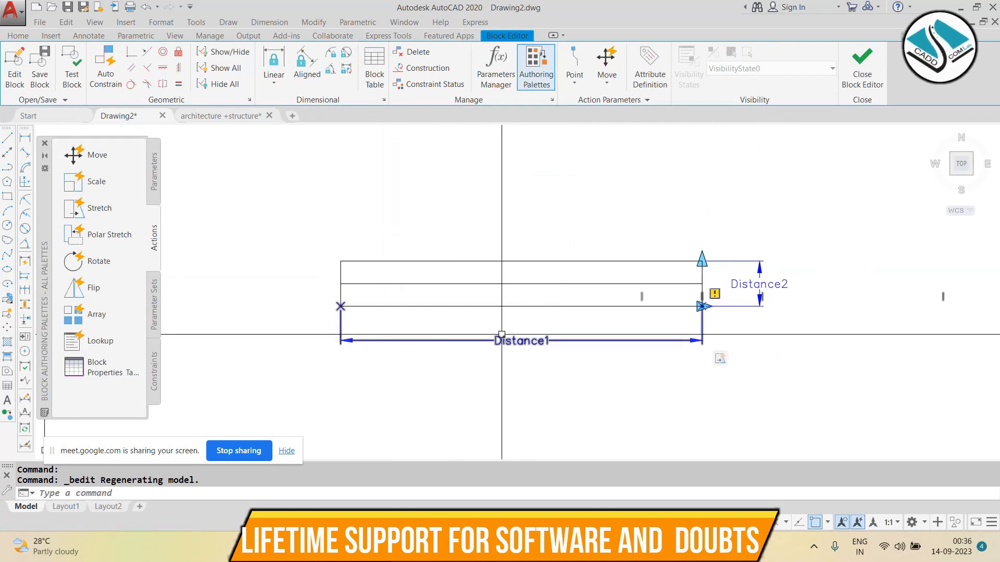
middle_drag(521, 330, 518, 334)
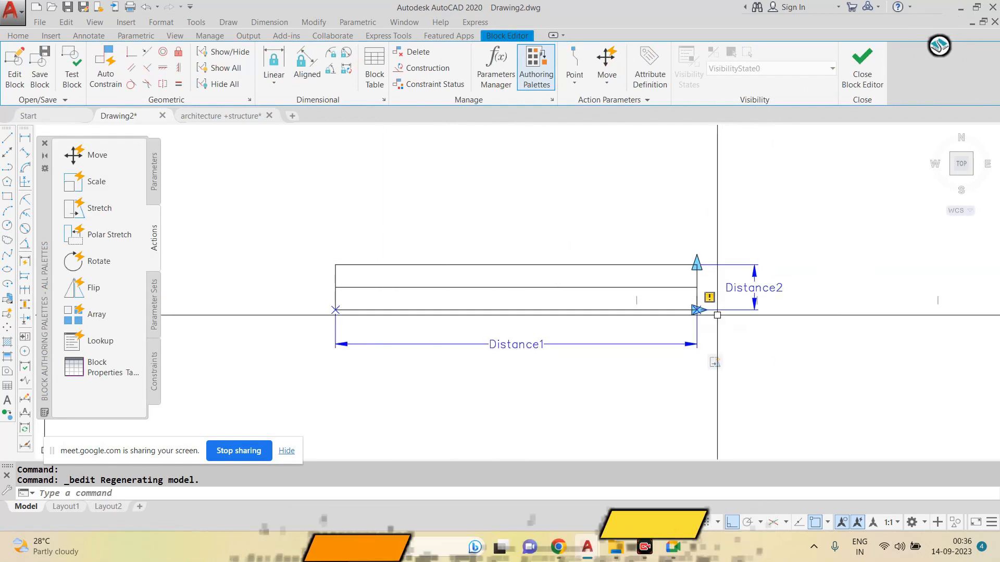
click(788, 254)
click(745, 284)
text(e)
key(space)
click(651, 333)
click(616, 353)
key(space)
middle_drag(579, 307, 546, 303)
key(Escape)
key(Escape)
Step: Add a linear parameter from the window's lower-left corner to its lower-right corner, with its label below the window
click(154, 171)
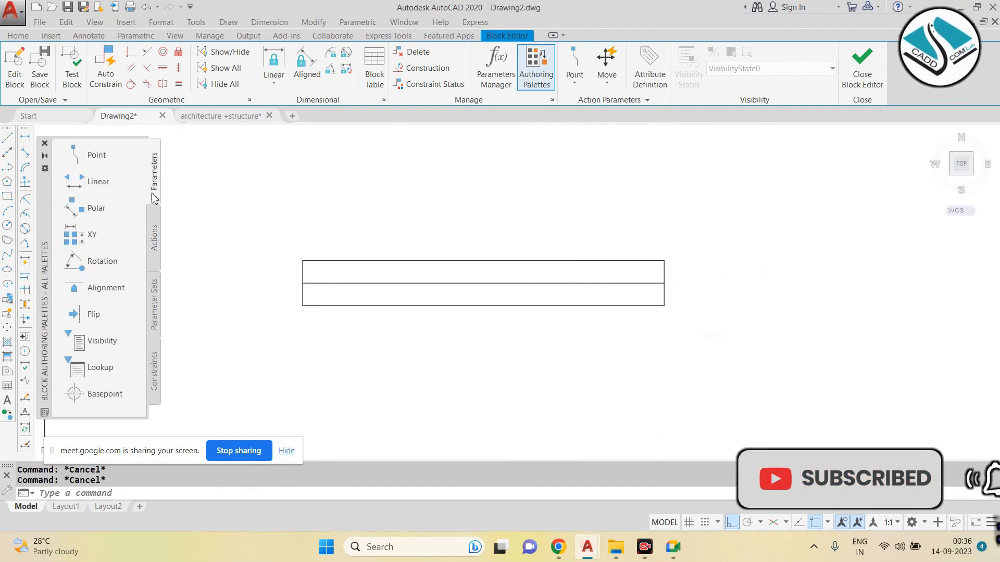
click(98, 181)
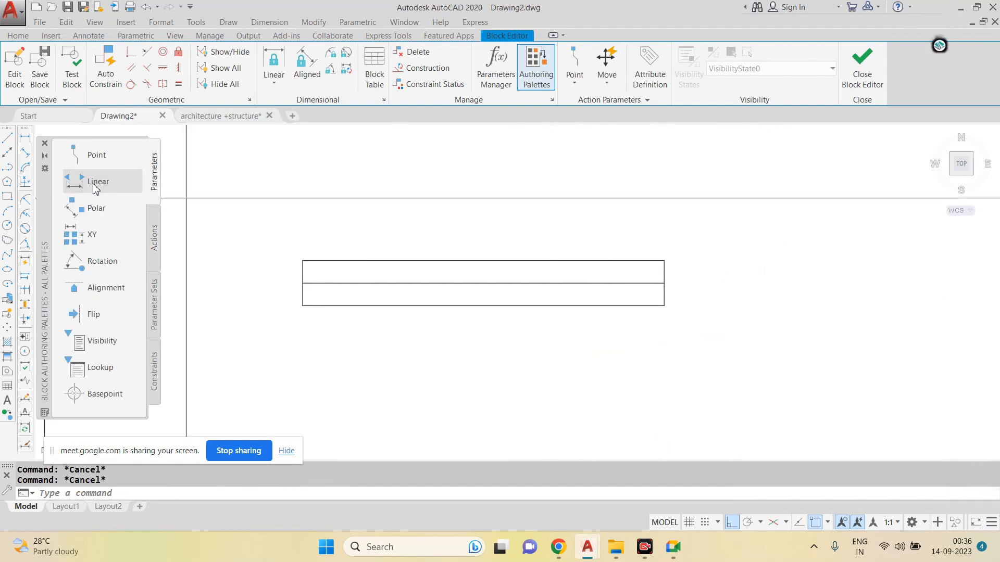
click(302, 306)
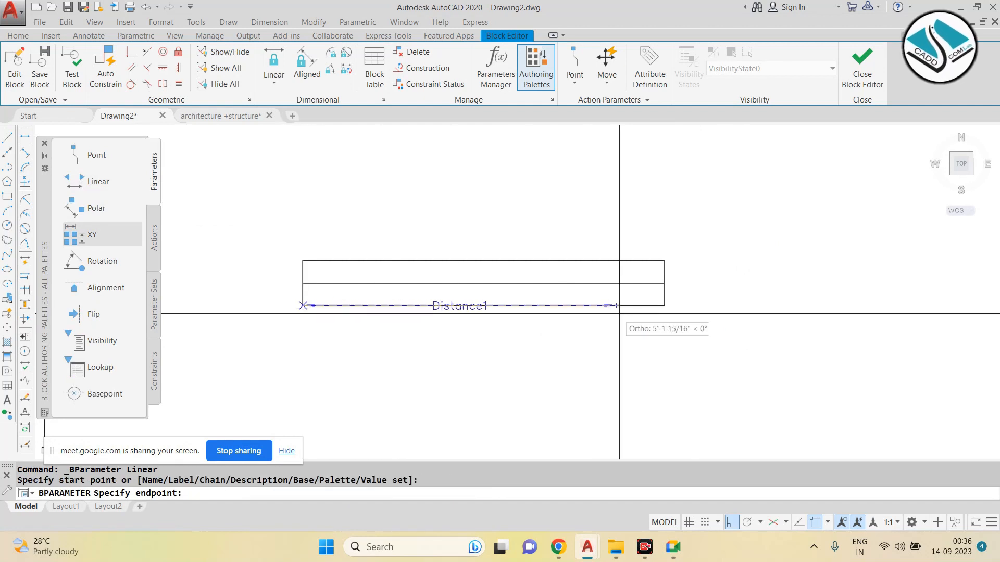
click(664, 306)
click(535, 355)
key(Escape)
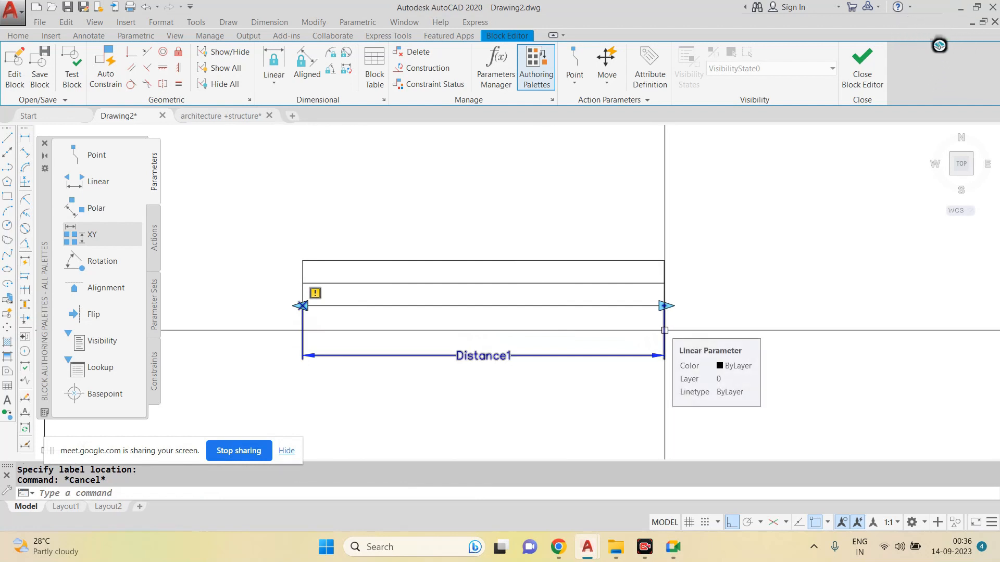
key(Escape)
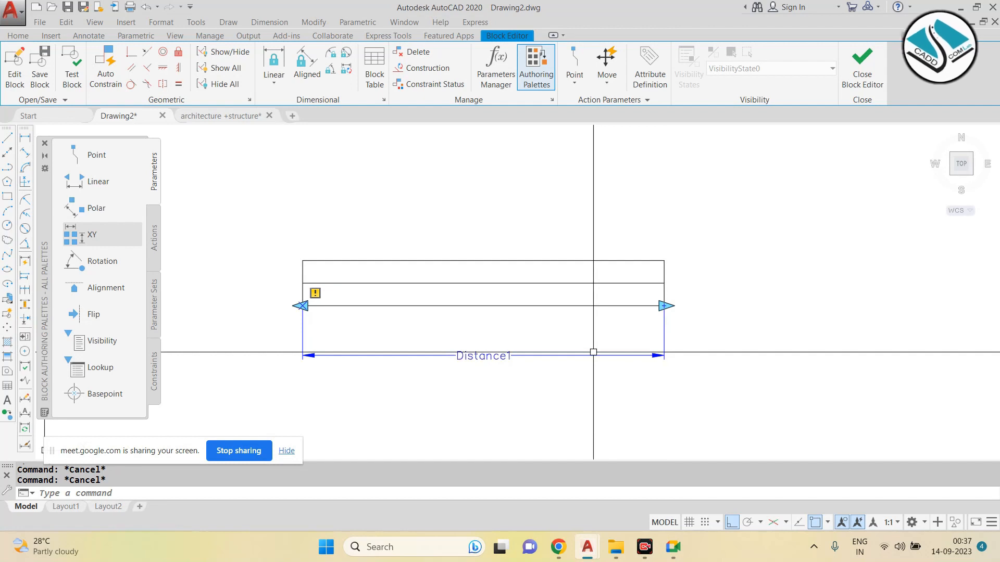
Step: Examine the grip display options of the window's linear parameter
click(569, 319)
key(Escape)
click(558, 346)
click(473, 384)
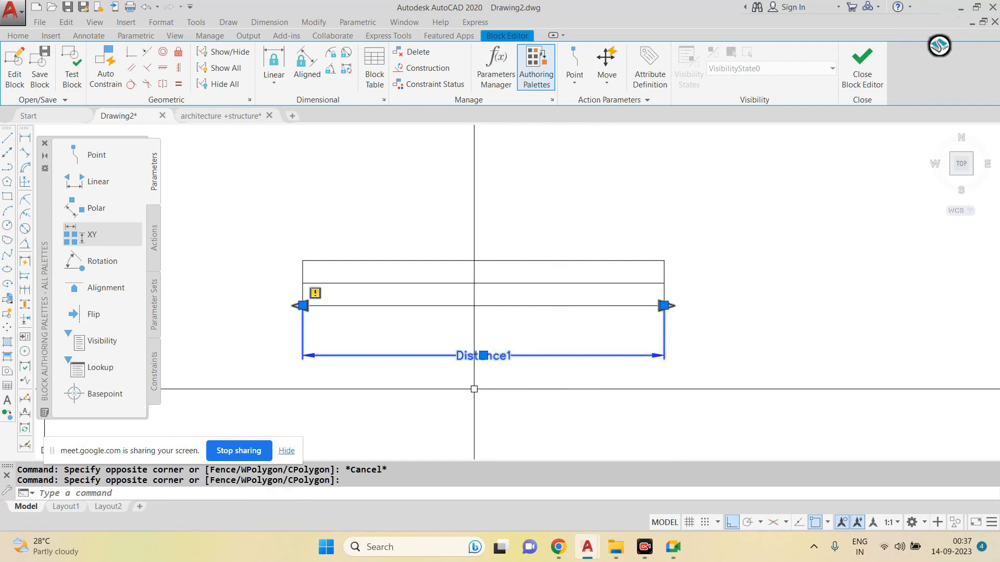
right_click(475, 388)
mouse_move(599, 64)
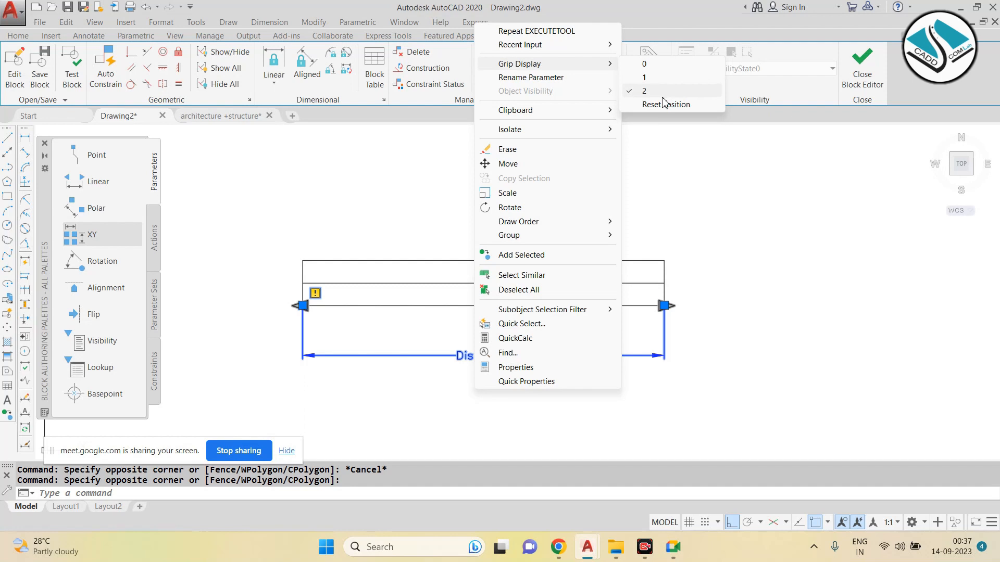
key(Escape)
key(Escape)
key(Escape)
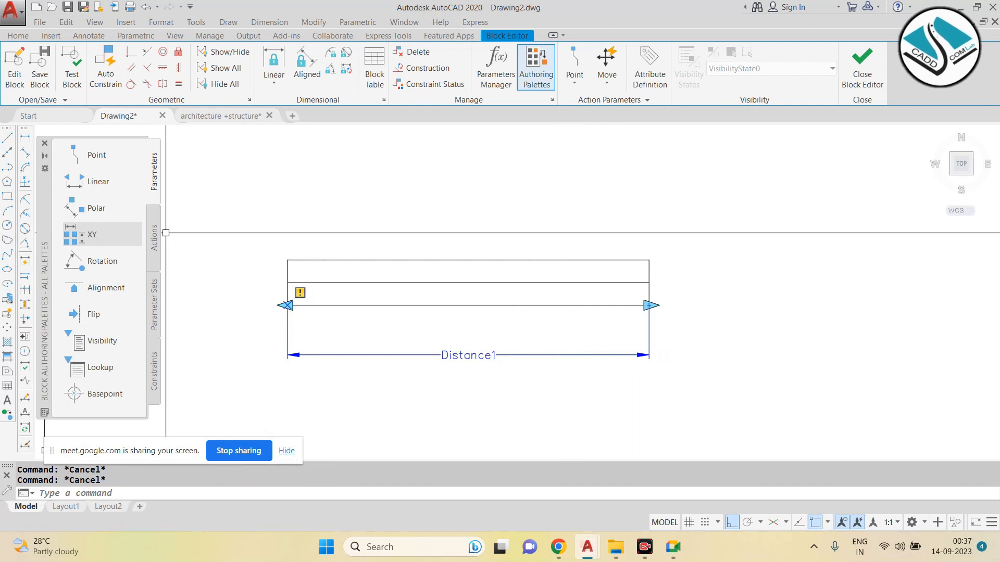
click(155, 235)
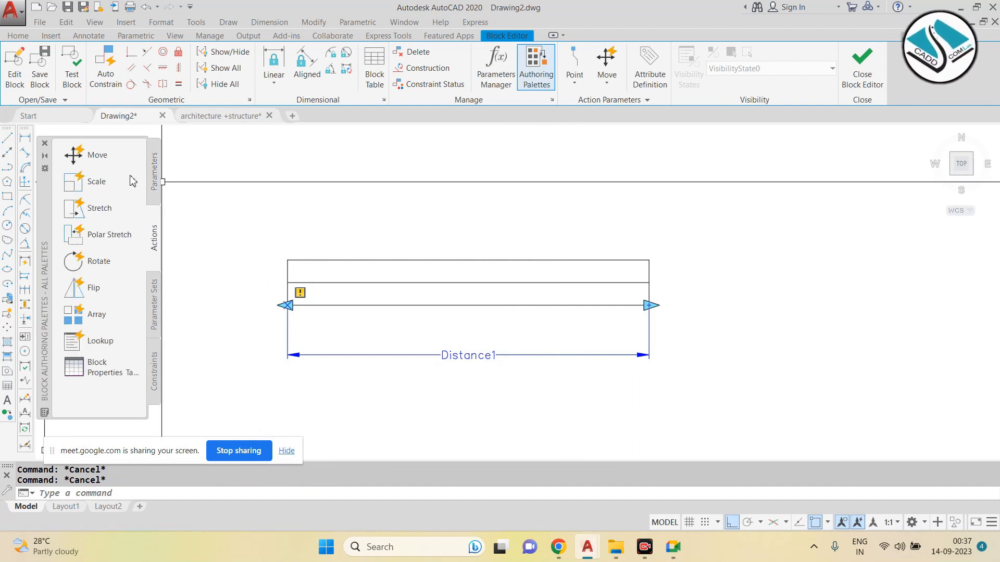
click(101, 209)
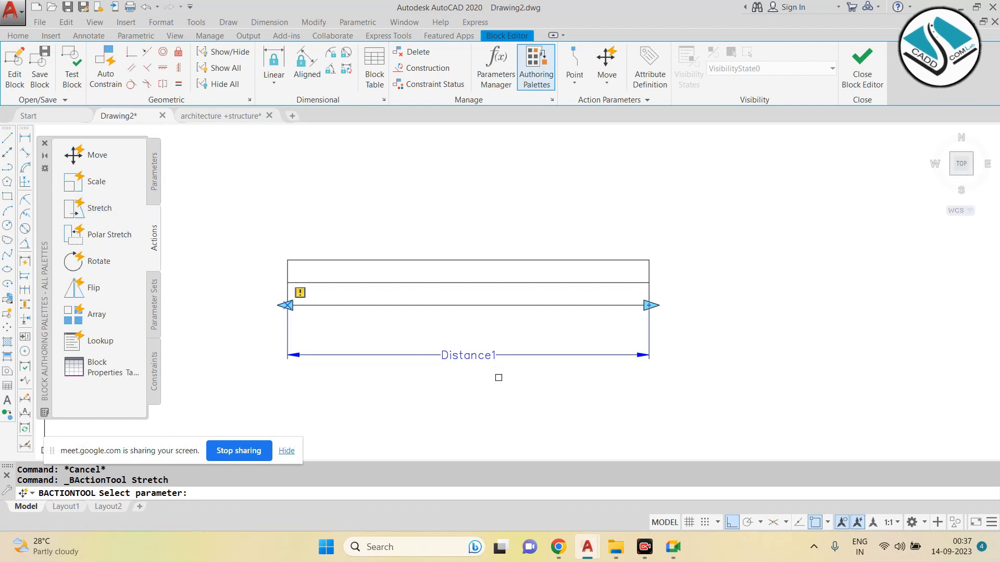
click(461, 355)
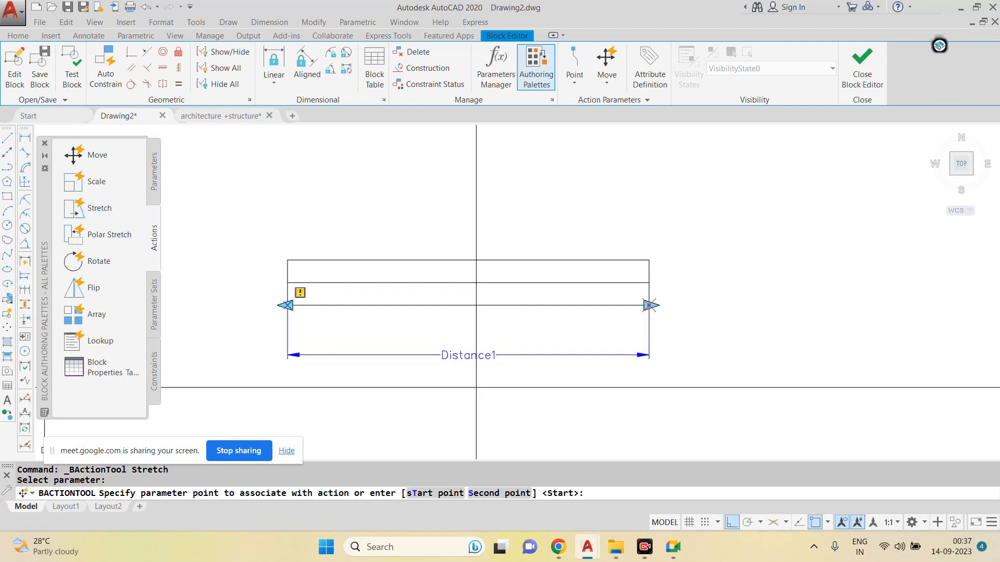
click(649, 305)
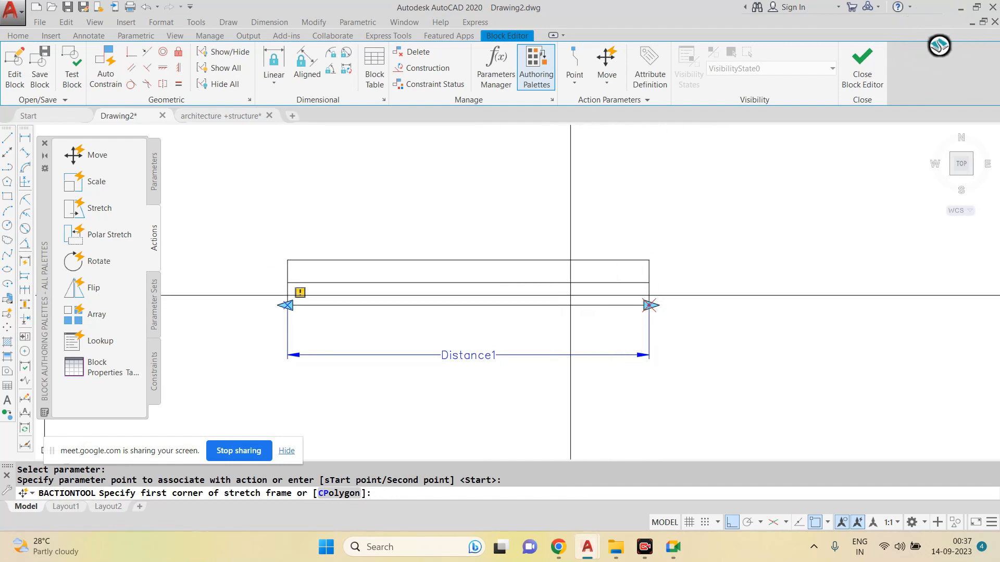
key(Escape)
key(Escape)
Step: Add a Stretch action to the linear parameter's right end point, framing and selecting the objects at the window's right end
click(81, 208)
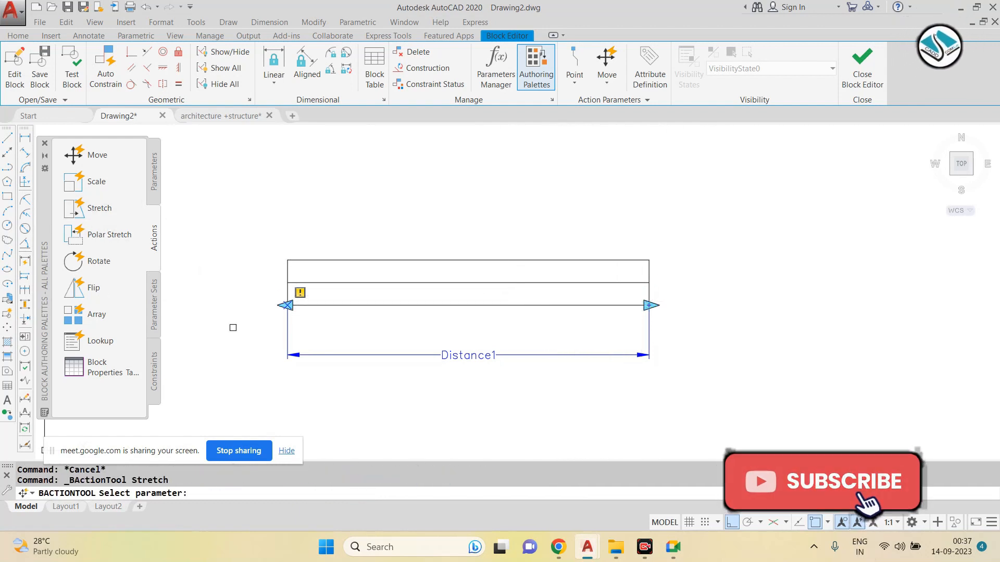
click(443, 355)
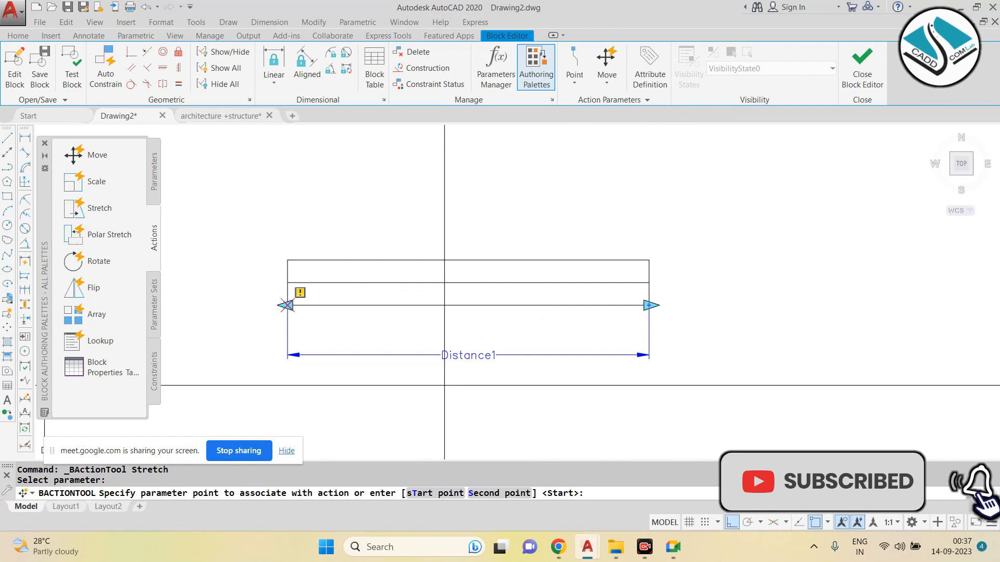
click(649, 306)
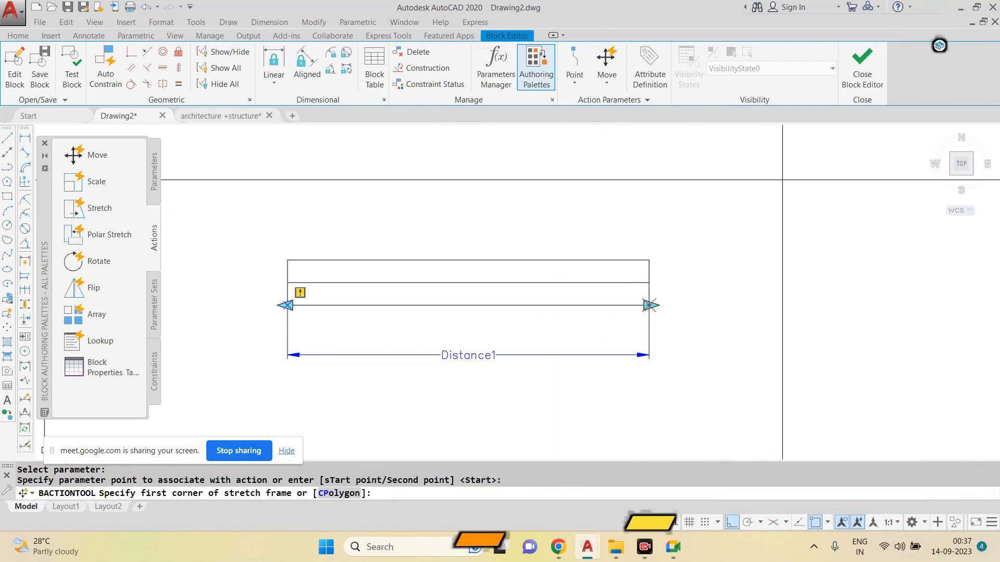
click(789, 172)
click(535, 336)
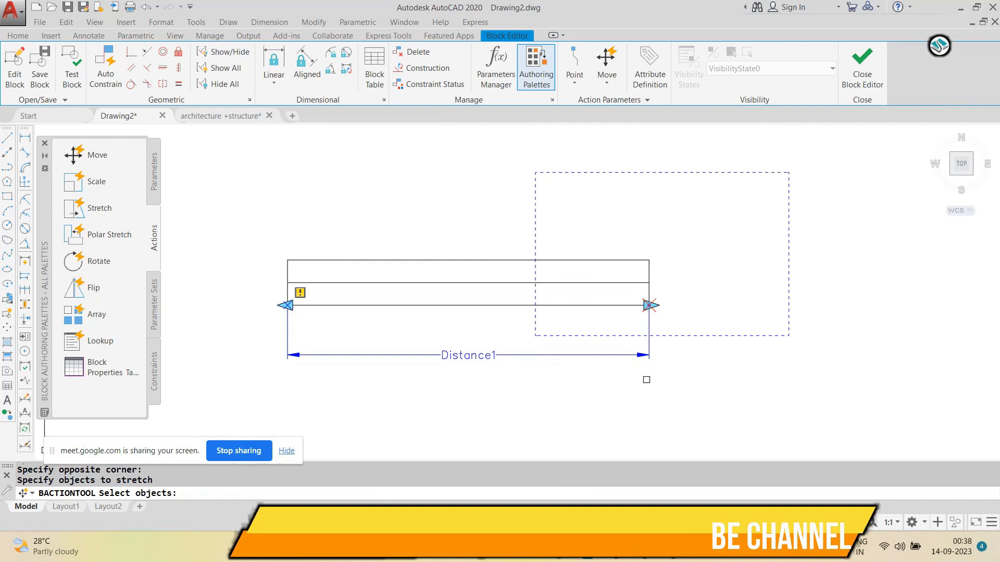
click(724, 231)
click(595, 311)
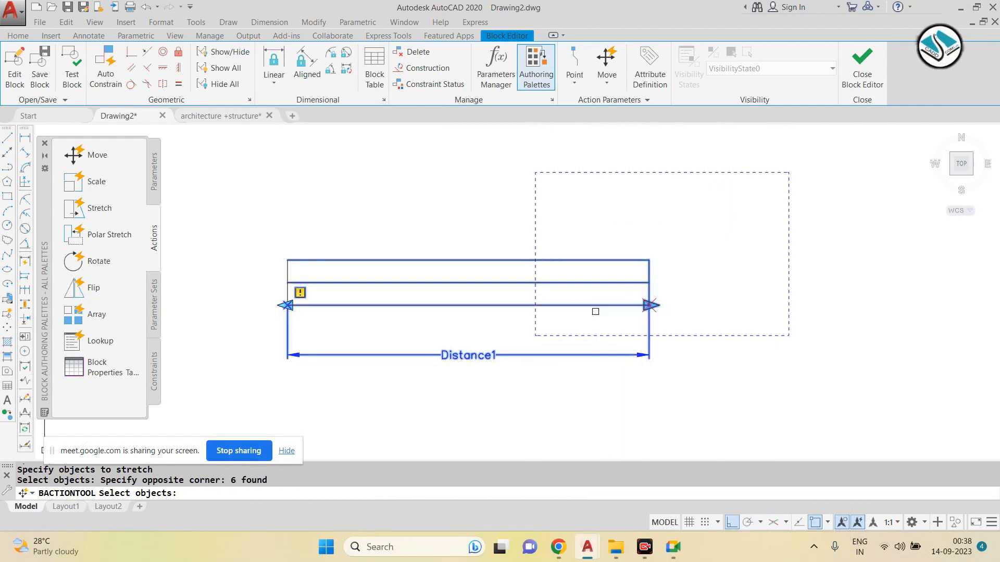
key(Return)
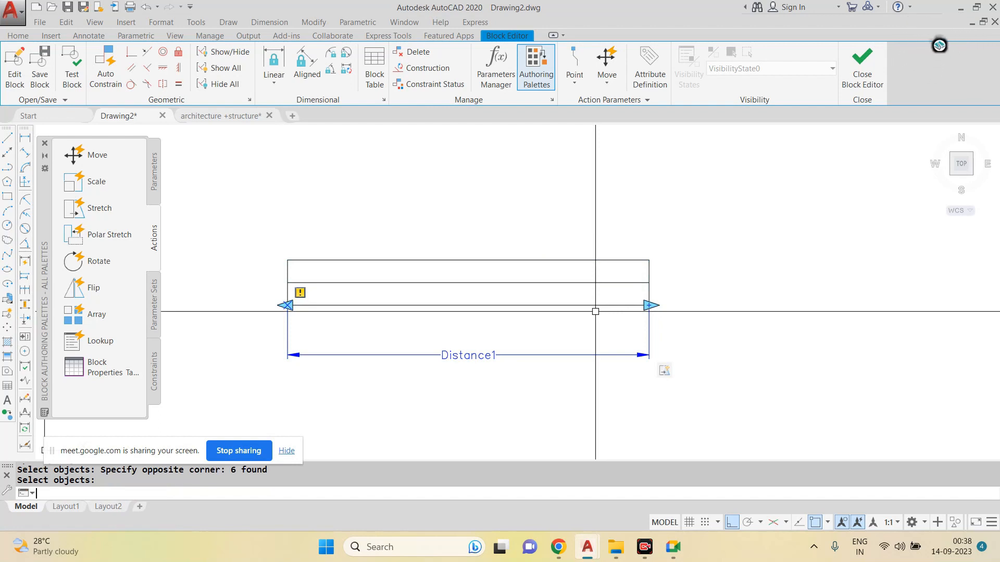
mouse_move(665, 371)
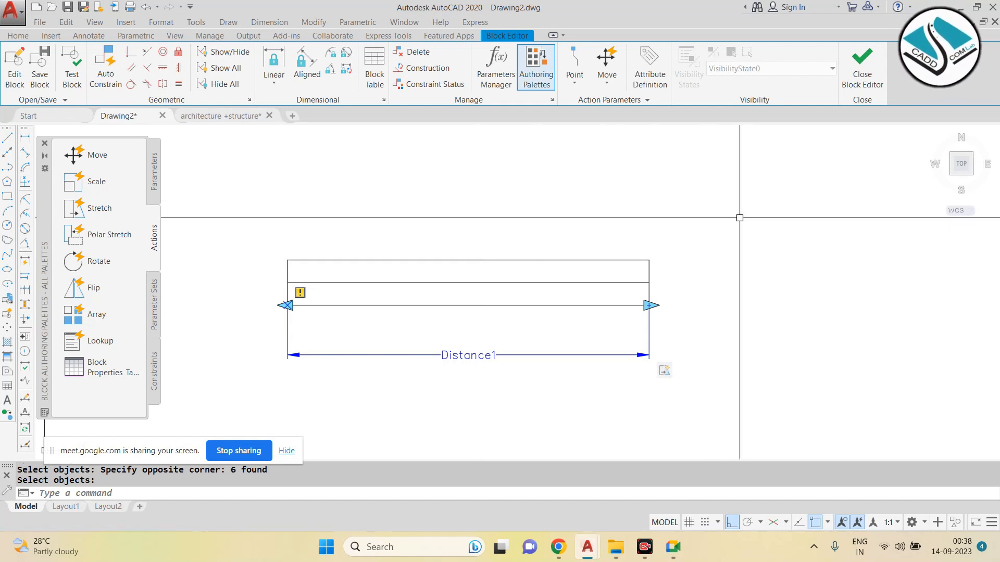
key(Escape)
key(Escape)
Step: Close the Block Editor and save the parameter changes to the window block
click(866, 70)
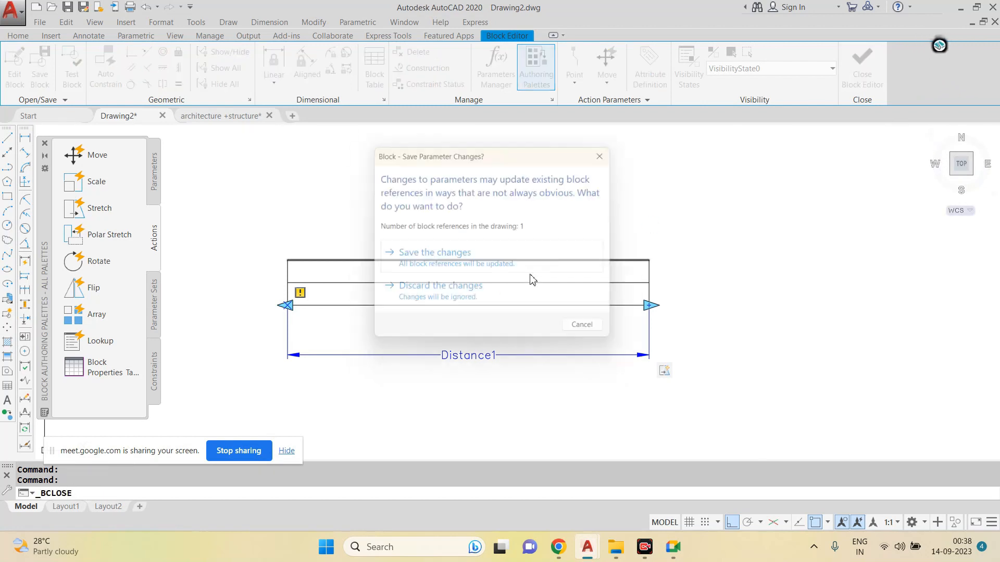
click(465, 262)
key(Escape)
Step: Stretch the window block rightward with its length grip to roughly double its length
click(467, 270)
scroll(444, 286, down, 1)
scroll(444, 288, down, 1)
scroll(464, 291, up, 1)
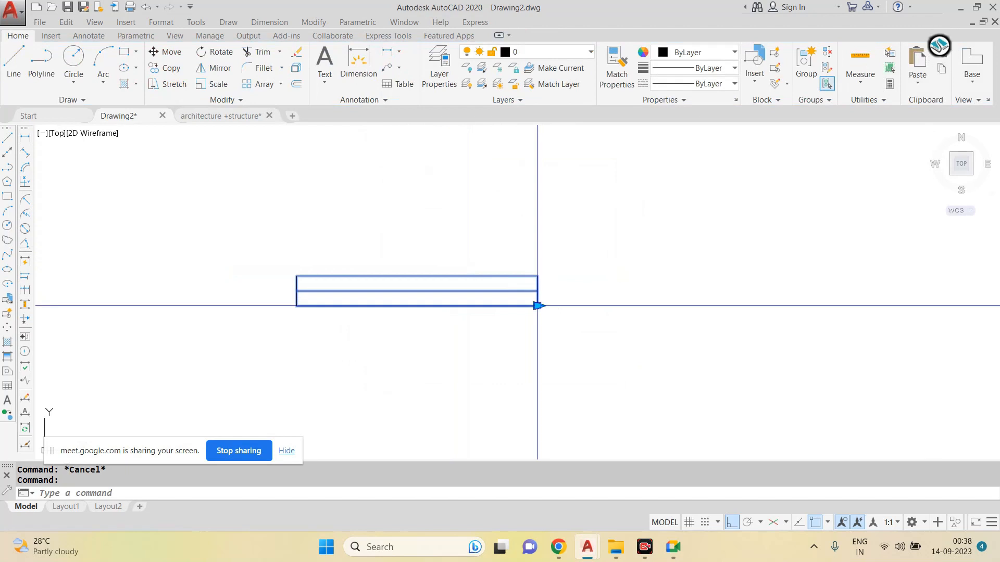
click(539, 306)
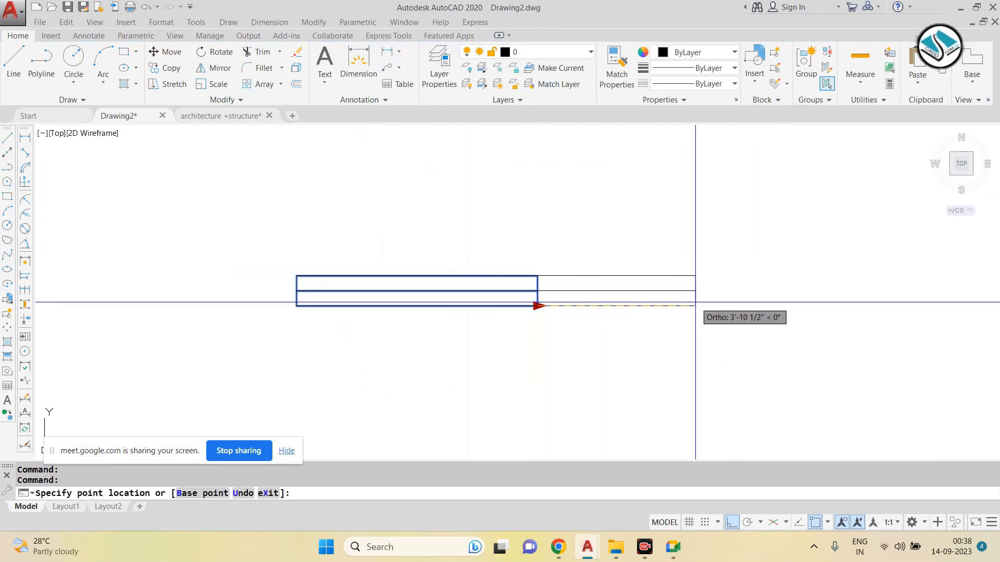
click(776, 304)
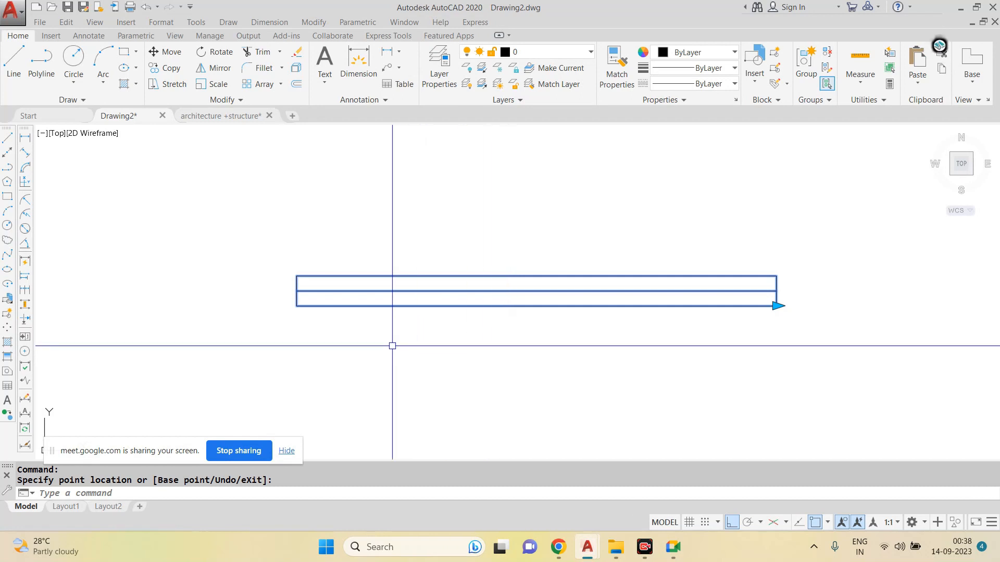
scroll(392, 346, down, 2)
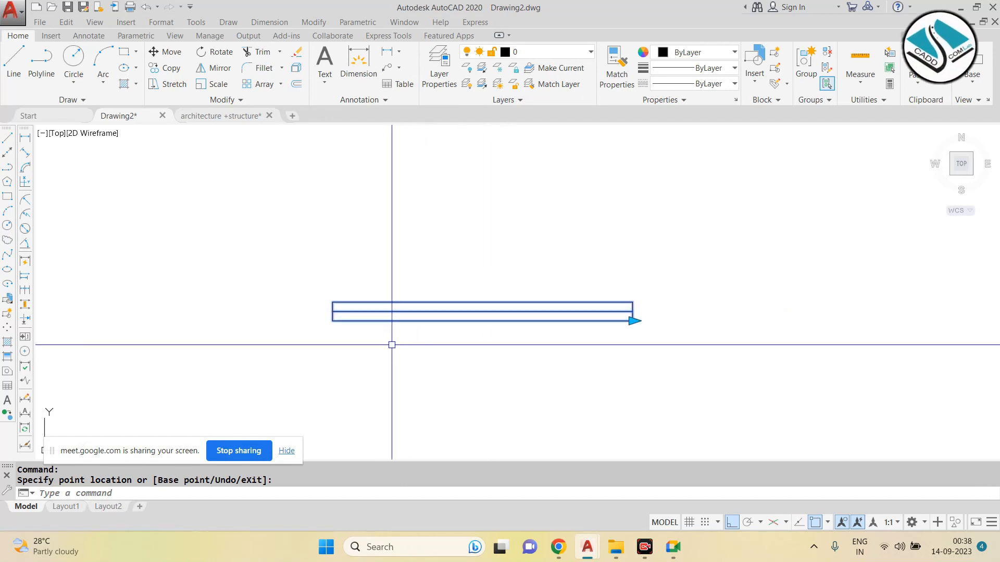
scroll(392, 345, up, 2)
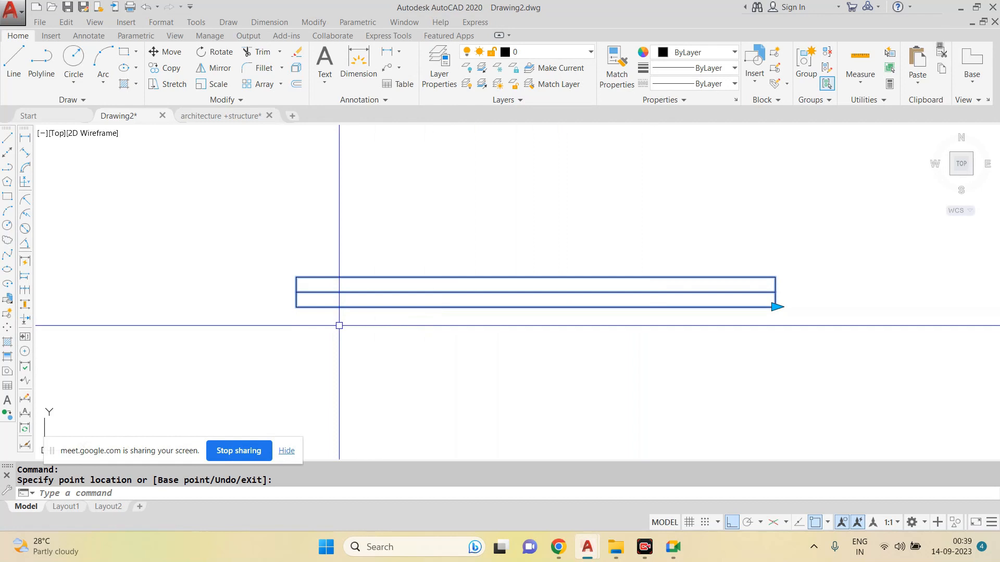
Step: Reopen the stretched window block's definition in the Block Editor
double_click(420, 277)
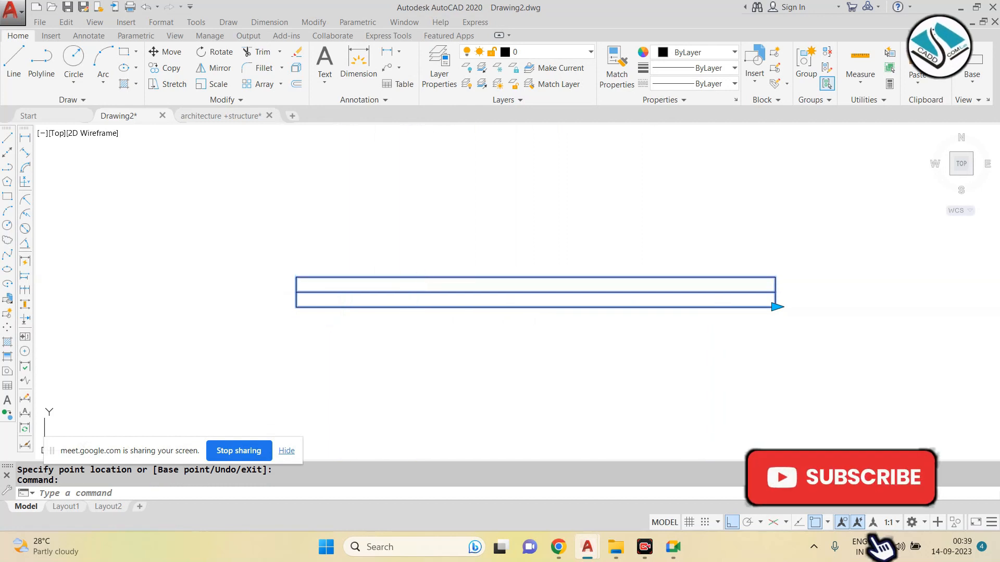
click(608, 303)
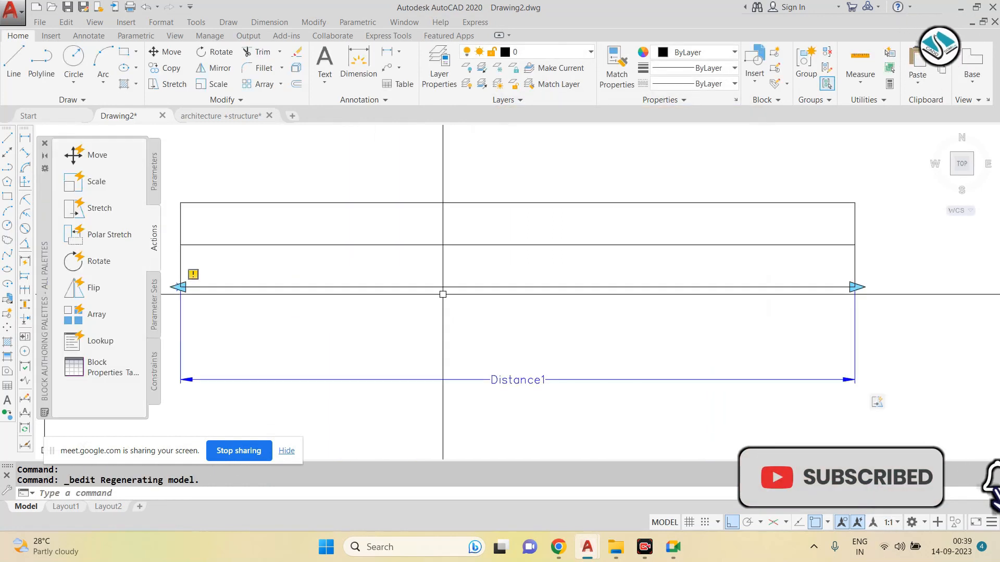
scroll(442, 295, down, 2)
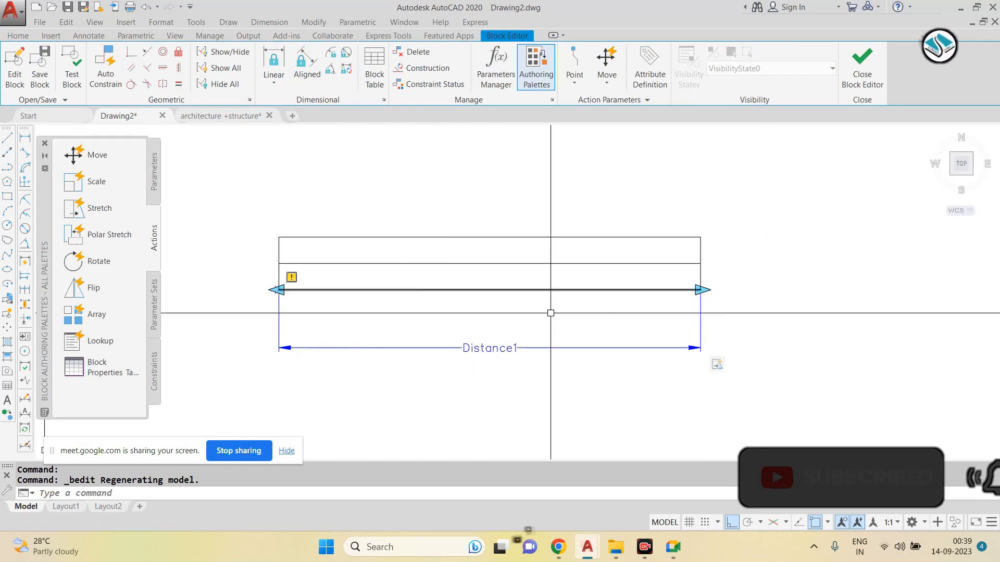
key(Escape)
key(Escape)
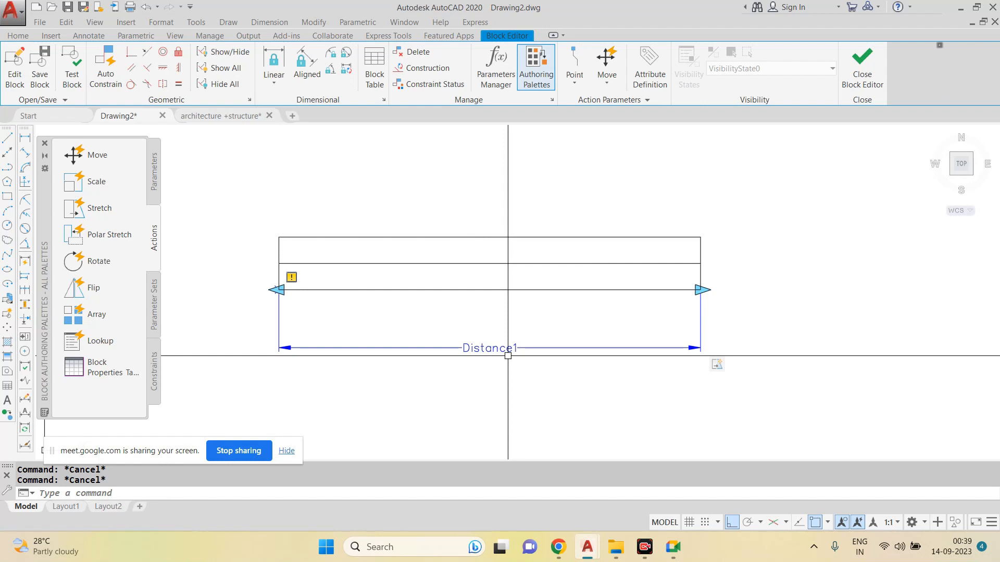
Step: Add a Stretch action to the linear parameter's left start point, framing and selecting the window's left-end objects but excluding the parameter itself
middle_drag(382, 285, 424, 286)
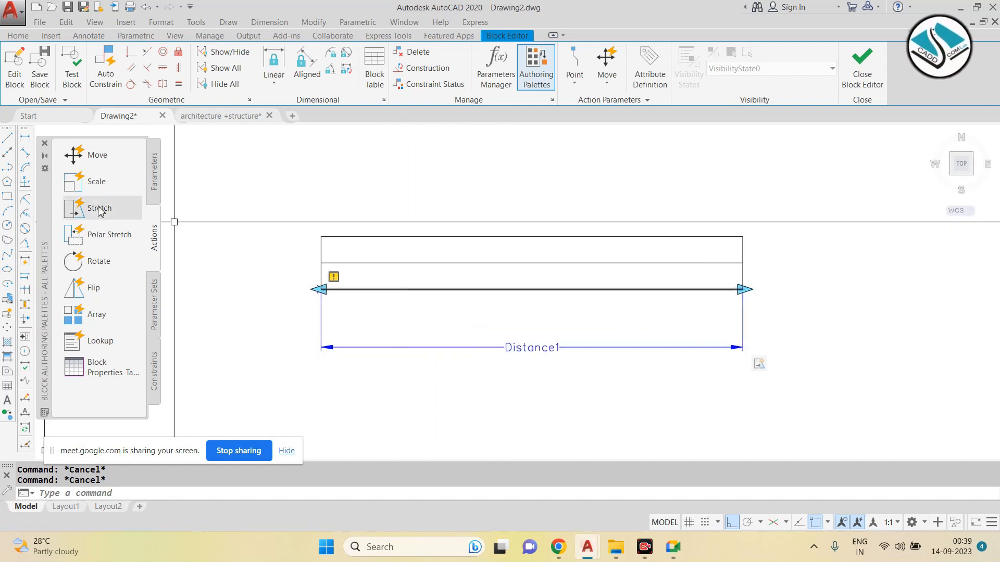
click(77, 210)
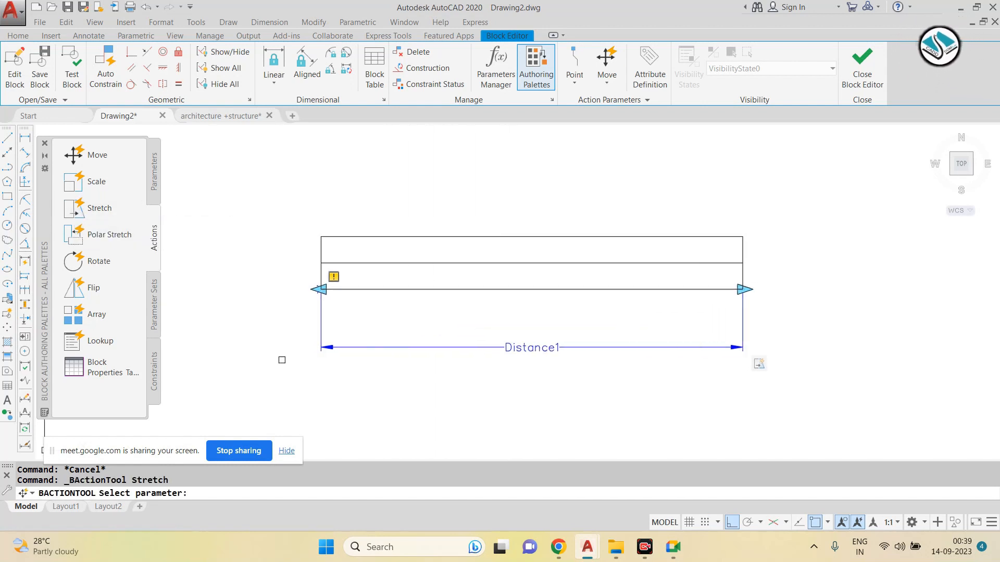
middle_click(453, 297)
middle_click(453, 296)
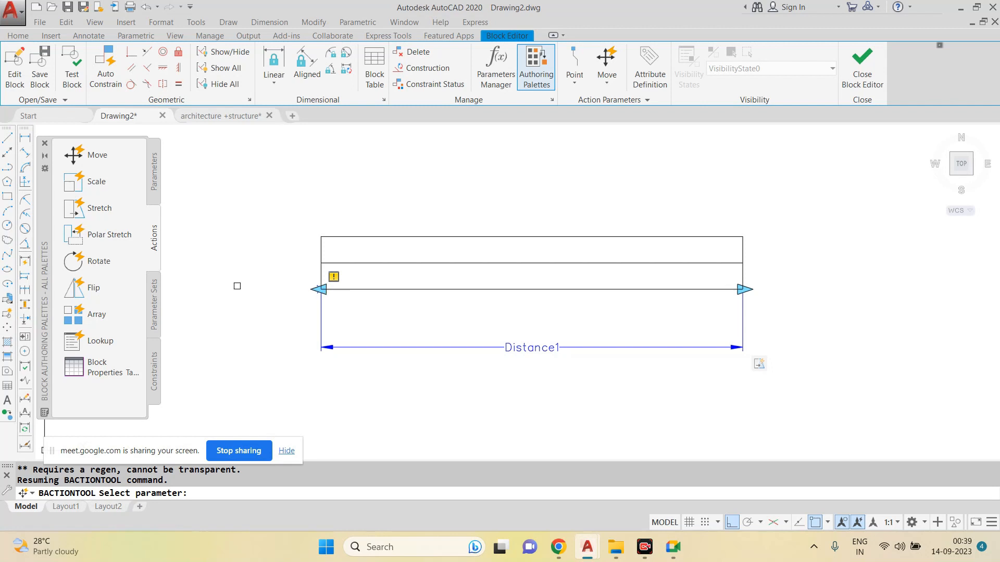
click(500, 346)
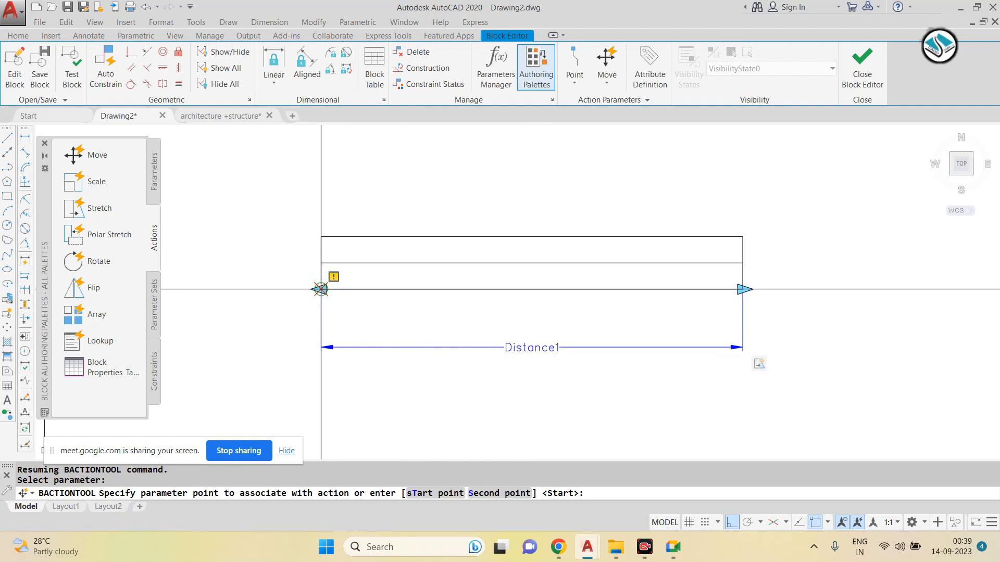
click(320, 290)
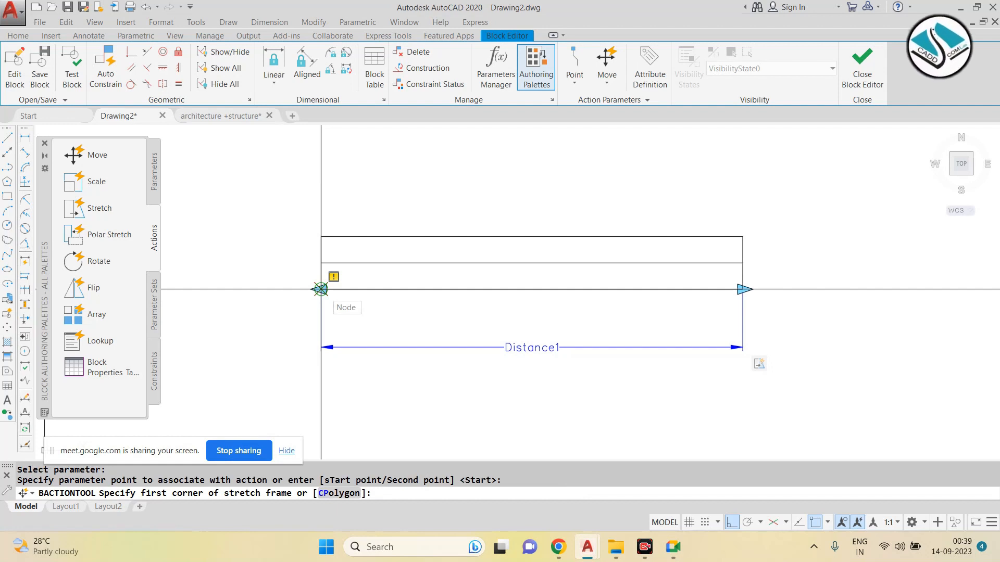
click(450, 149)
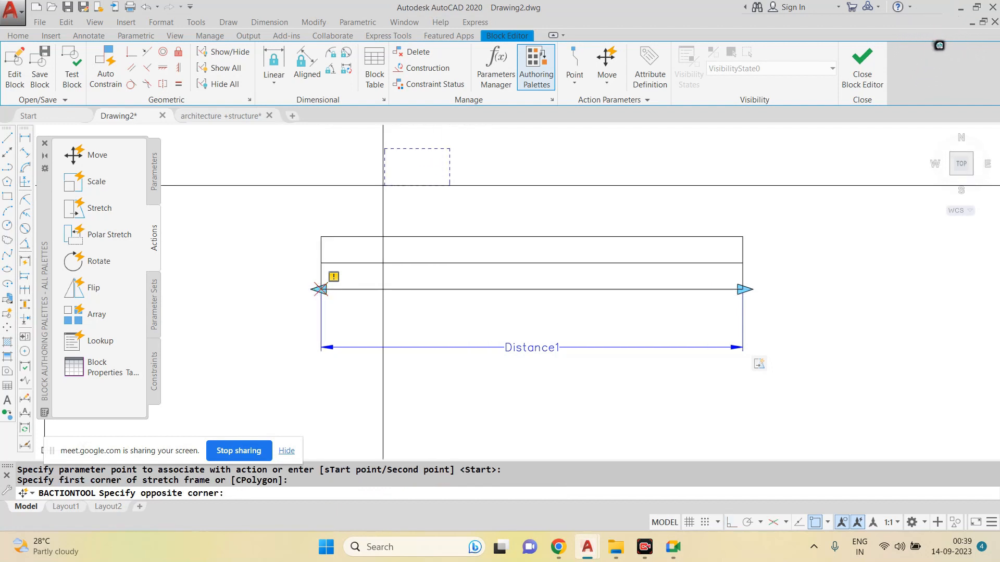
click(223, 332)
click(439, 177)
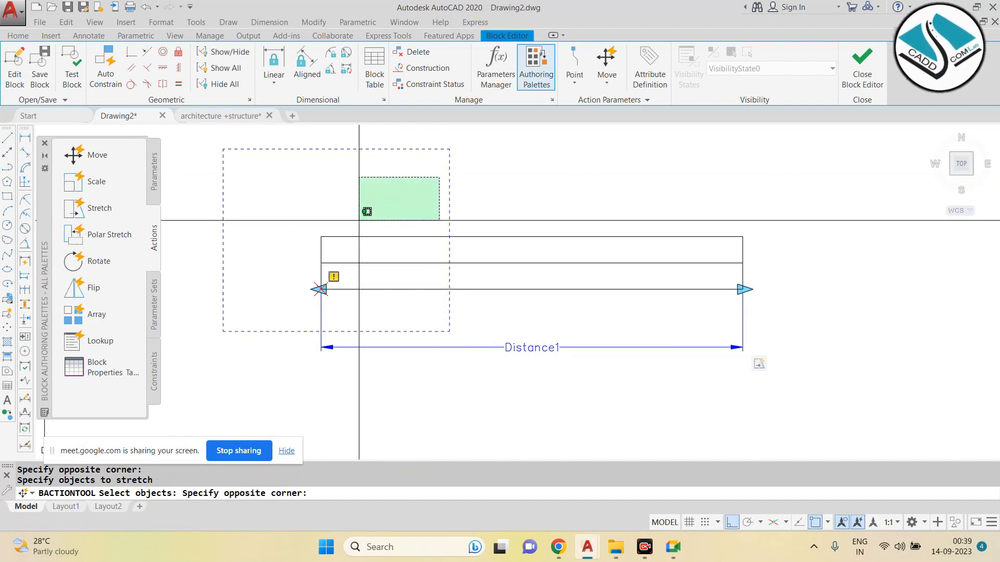
click(247, 309)
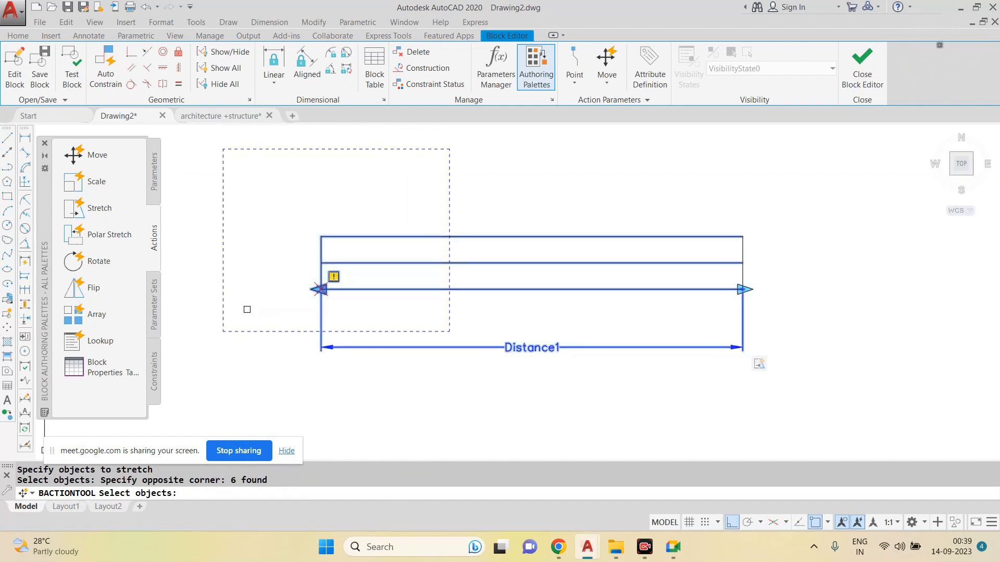
shift+click(510, 348)
key(Return)
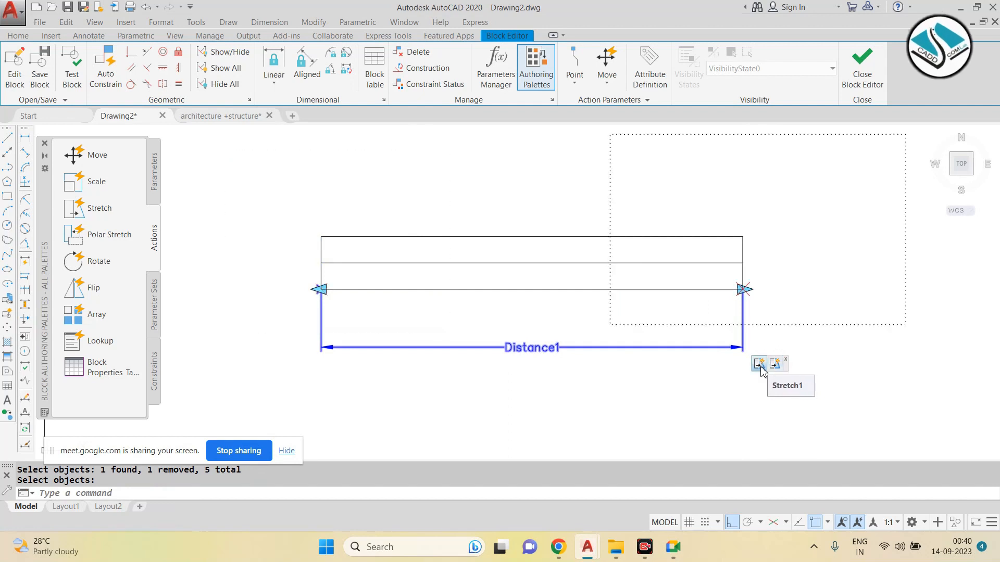
Step: Close the Block Editor with the parameter changes saved, and shorten the window block from both ends with its length grips
click(874, 66)
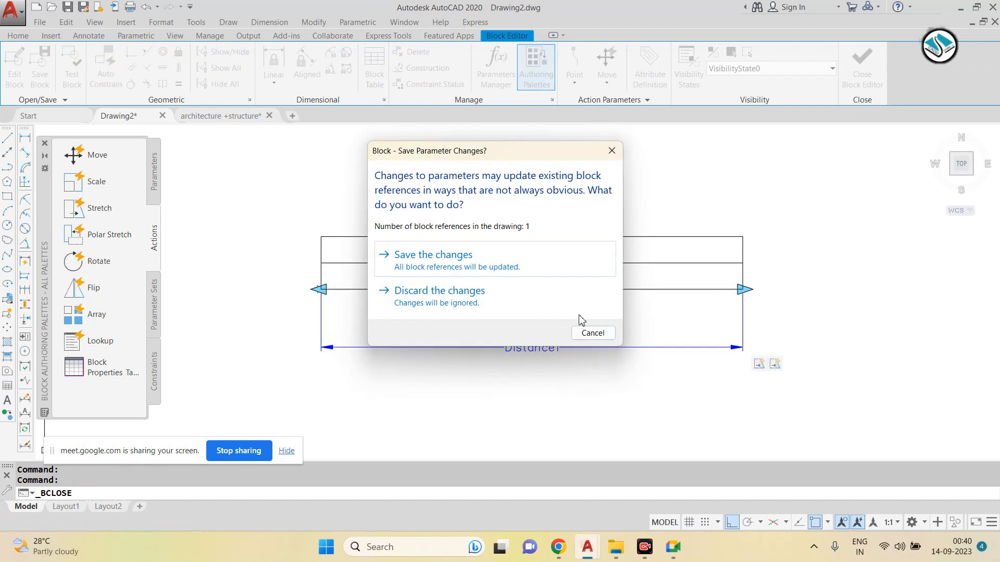
click(506, 279)
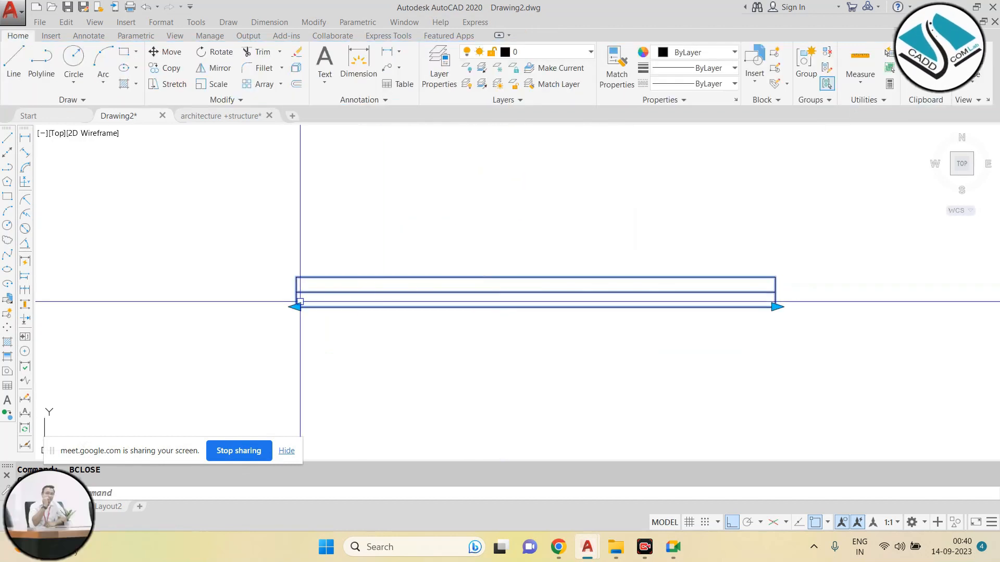
click(178, 306)
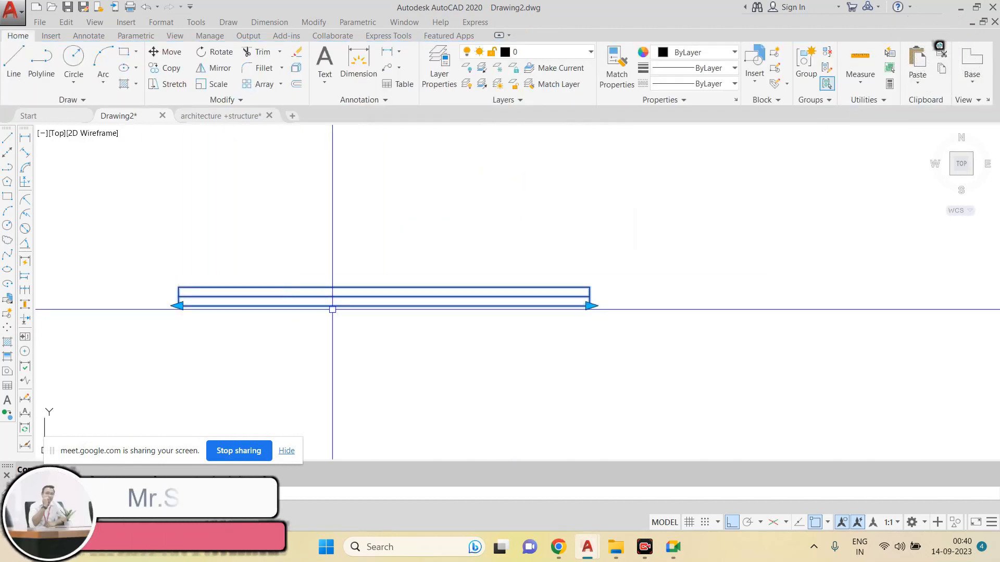
click(590, 306)
click(550, 305)
click(178, 306)
click(348, 306)
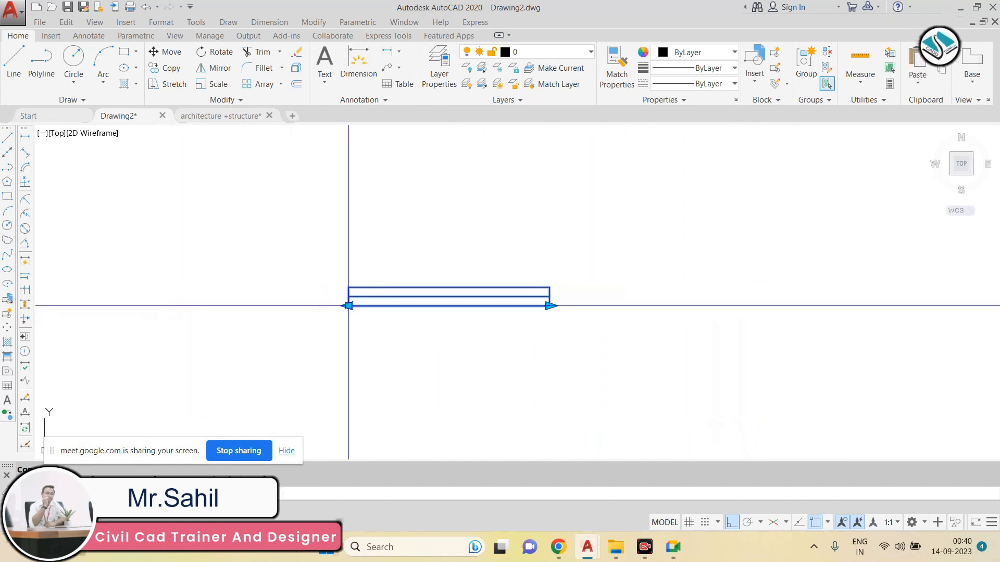
Step: Lengthen the window block outward at both ends with its right and left length grips, and deselect it
click(549, 306)
click(685, 305)
click(349, 305)
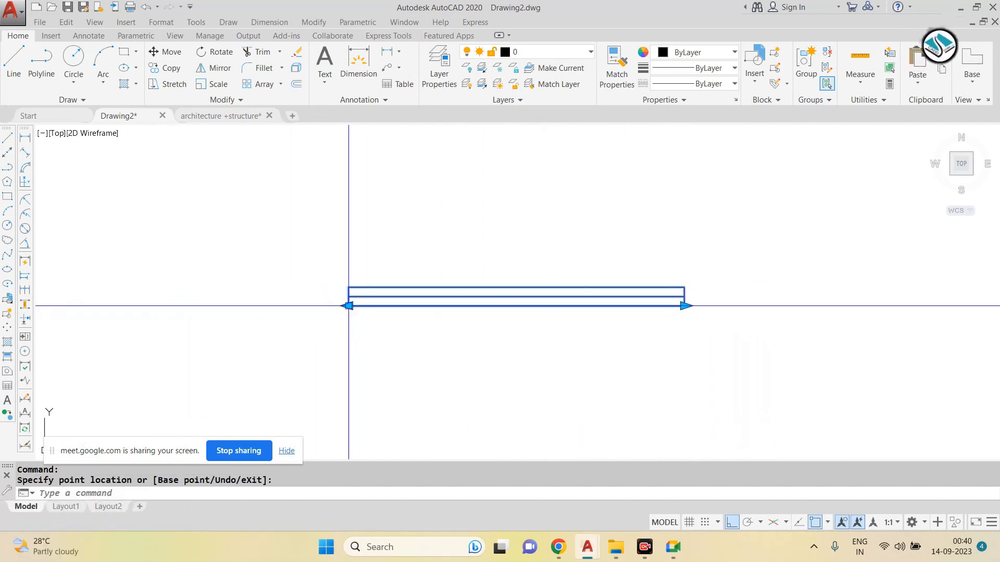
click(147, 300)
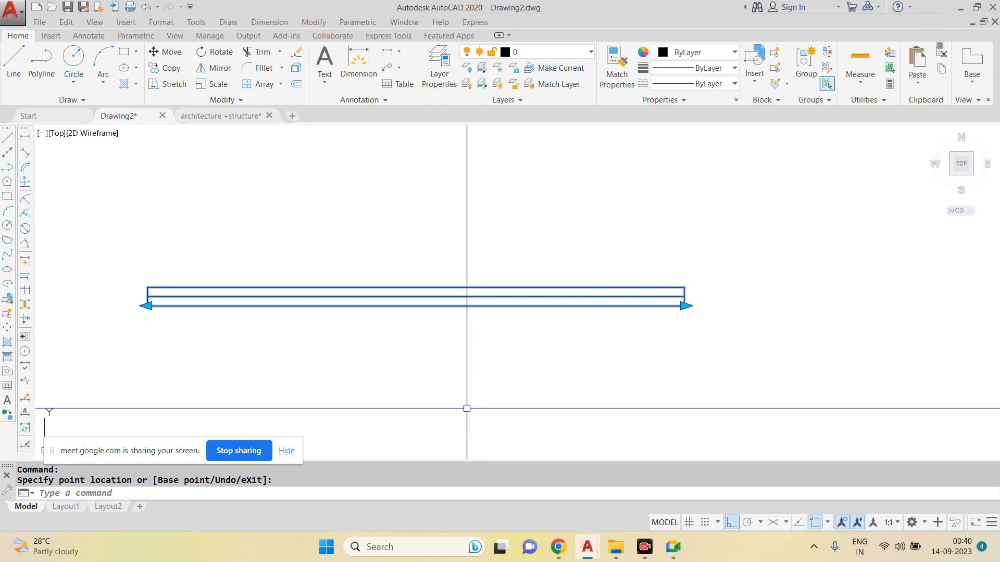
key(Escape)
key(Escape)
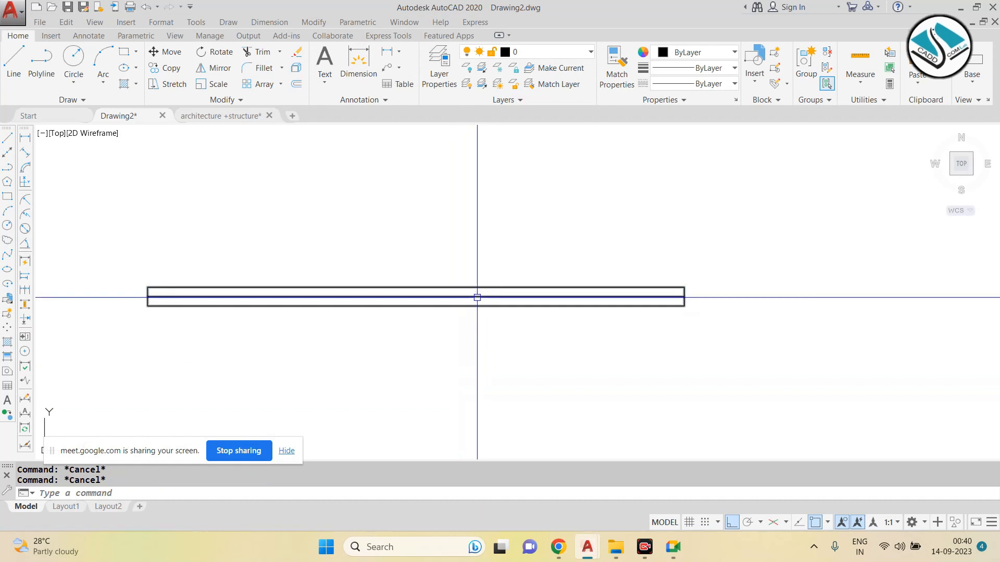
Step: Reopen the window block's definition in the Block Editor
double_click(450, 288)
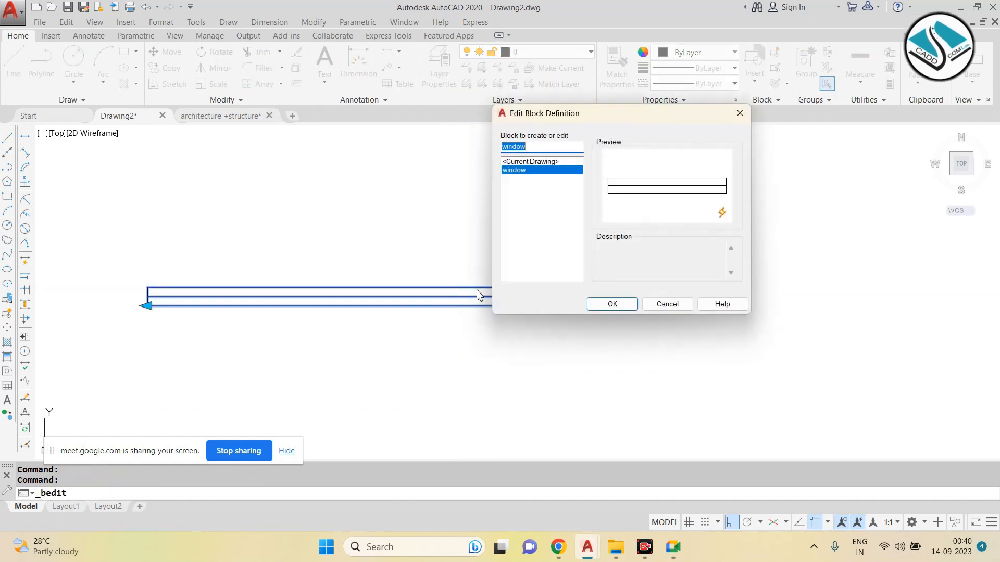
click(598, 305)
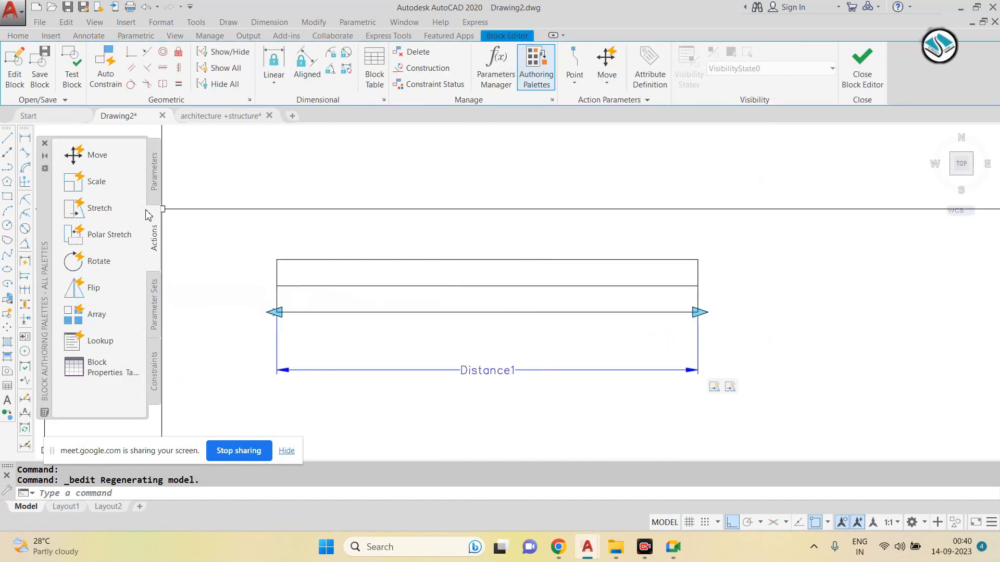
key(Escape)
key(Escape)
Step: Add a vertical linear parameter from the window's upper right corner to its lower right corner, with the label placed outside to the right
click(154, 180)
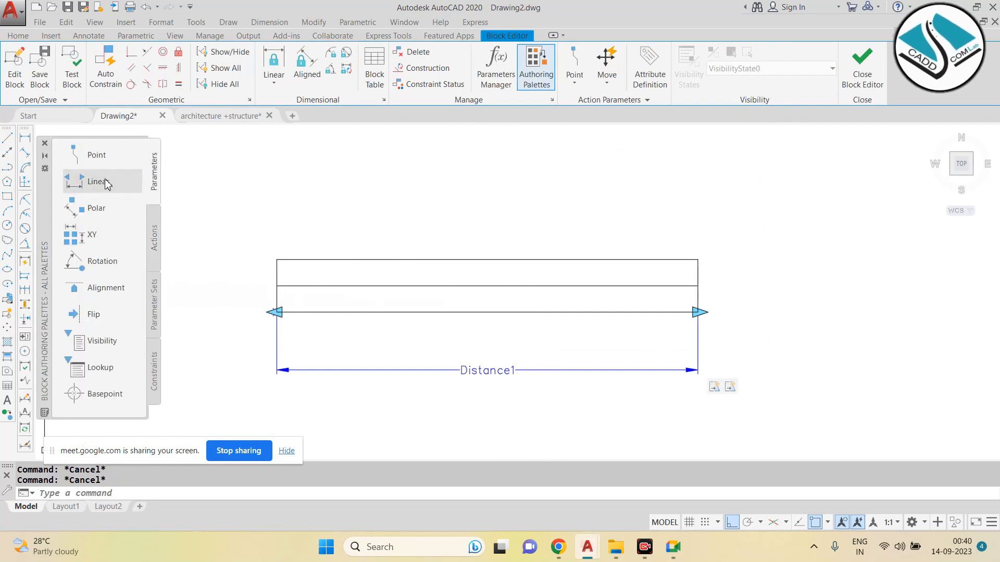
click(99, 181)
scroll(666, 332, up, 2)
click(656, 248)
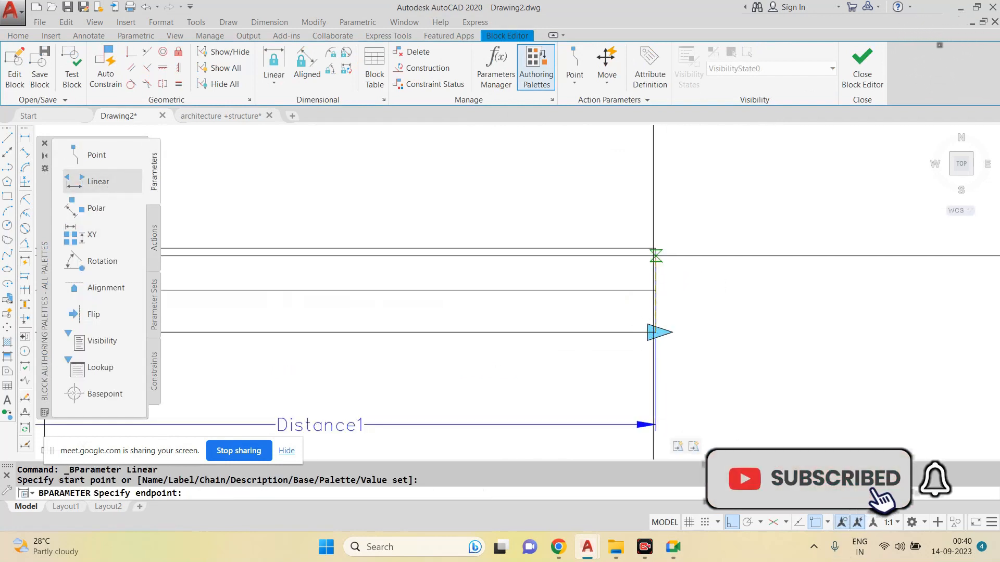
click(656, 331)
click(765, 290)
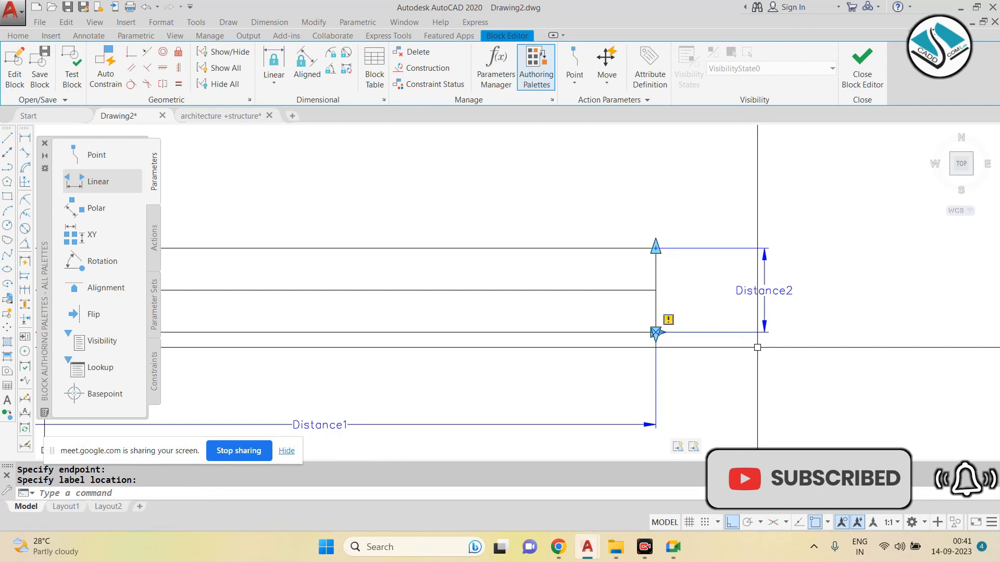
key(Escape)
Step: Set the vertical width parameter's grip display to 1
click(817, 271)
scroll(949, 299, up, 2)
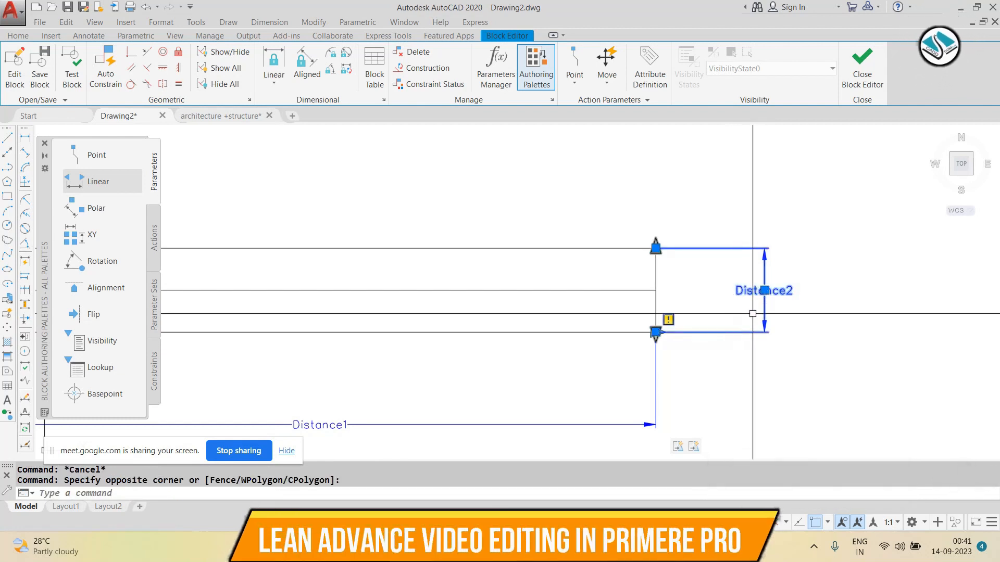
right_click(629, 165)
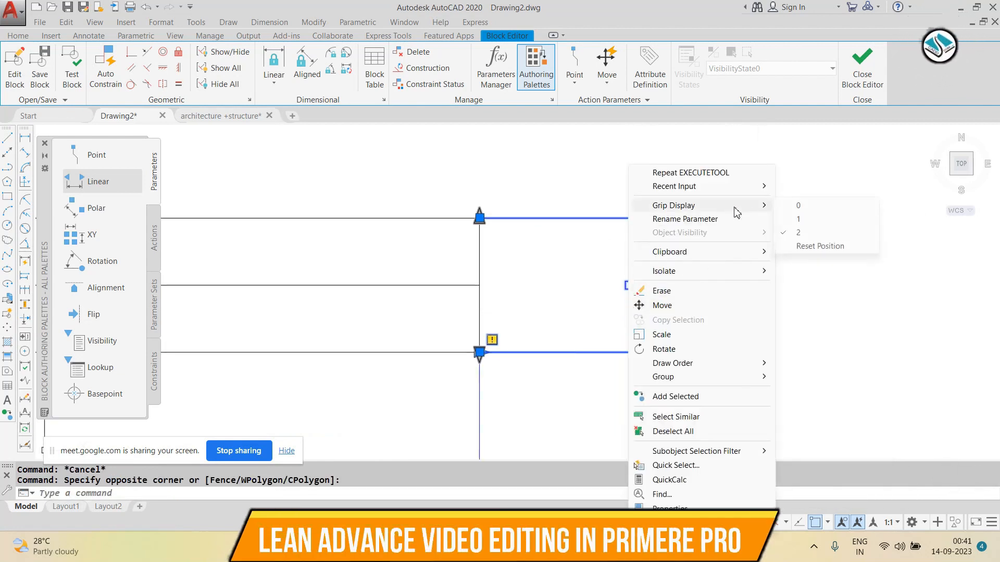
click(801, 219)
scroll(679, 242, down, 6)
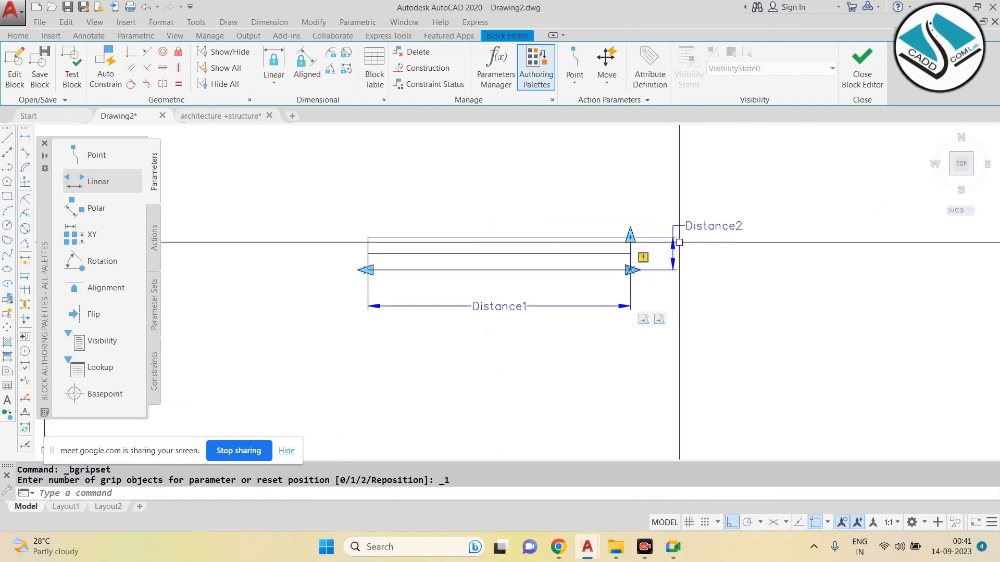
scroll(667, 230, up, 2)
key(Escape)
key(Escape)
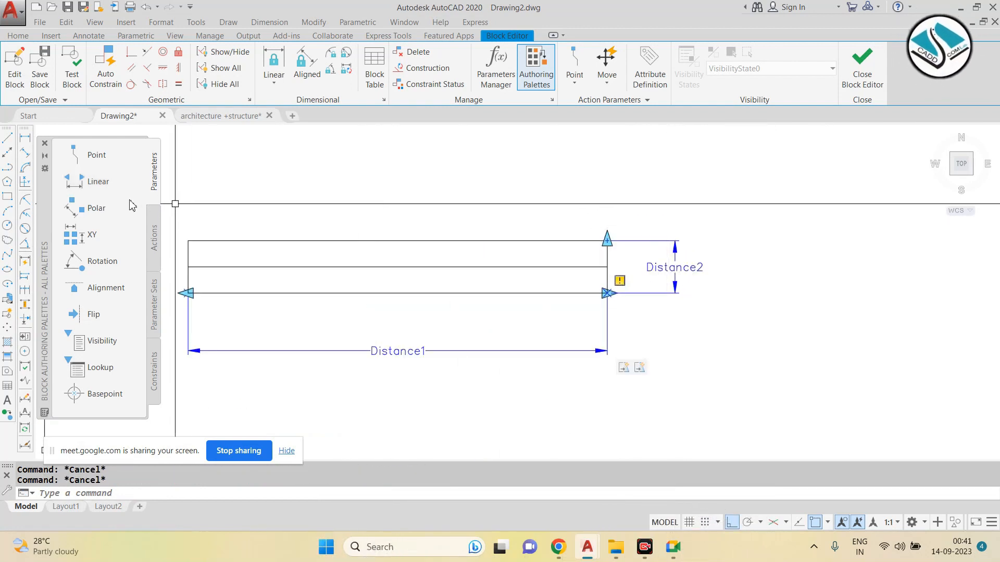
Step: Add a Stretch action to the vertical parameter's upper point, framing and selecting the objects along the window's top edge
click(158, 233)
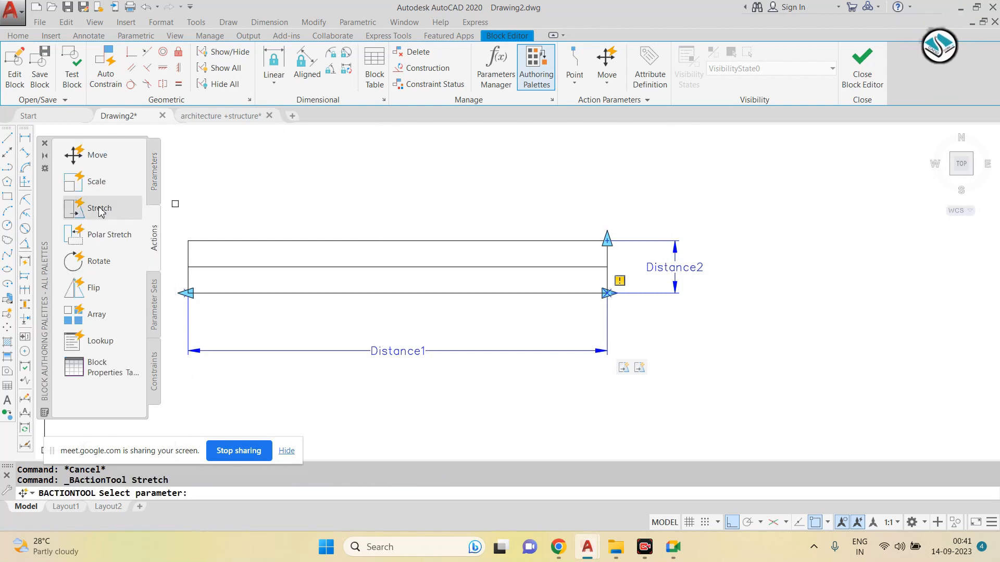
click(681, 268)
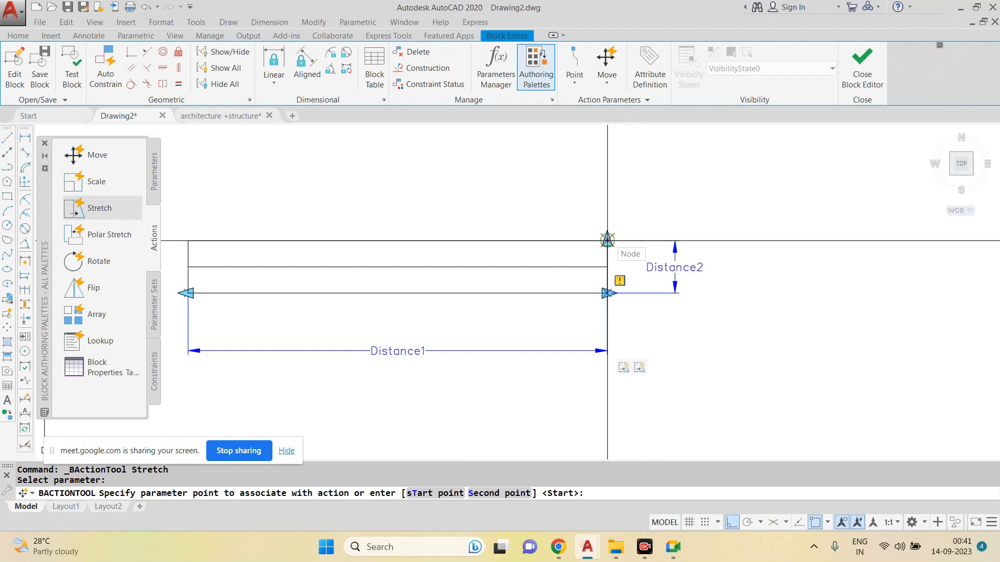
click(608, 241)
scroll(608, 240, down, 2)
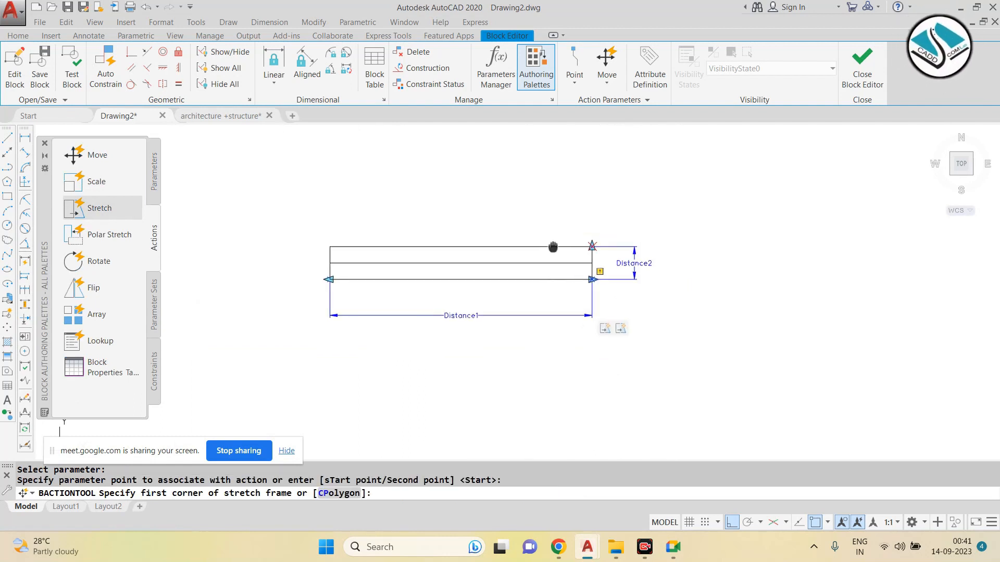
click(714, 189)
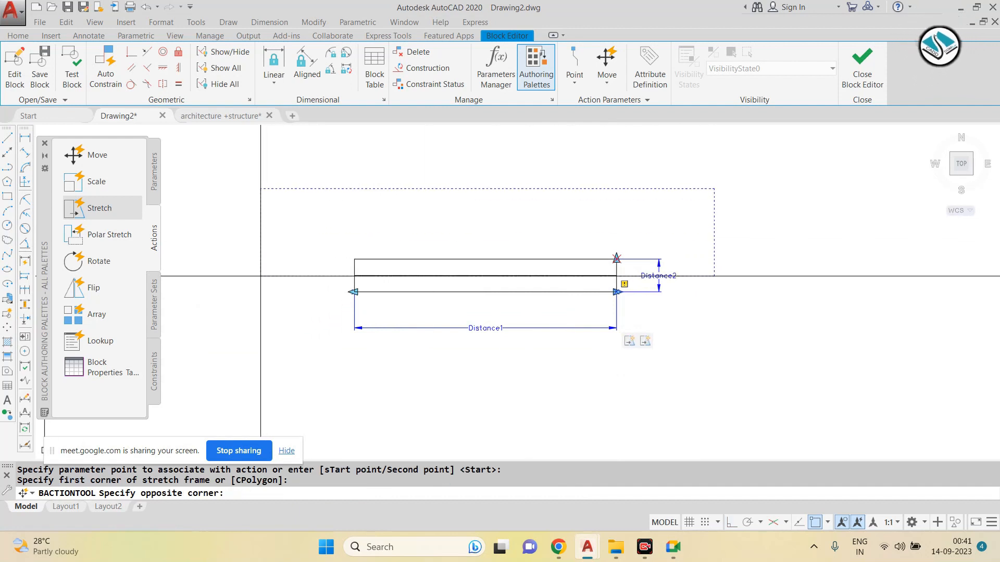
click(261, 271)
click(680, 224)
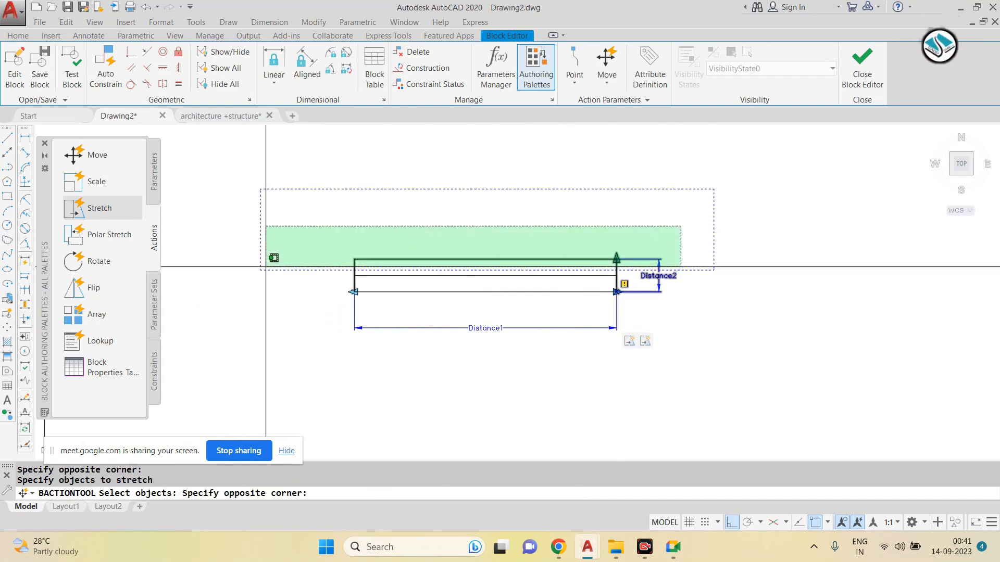
click(266, 265)
key(Return)
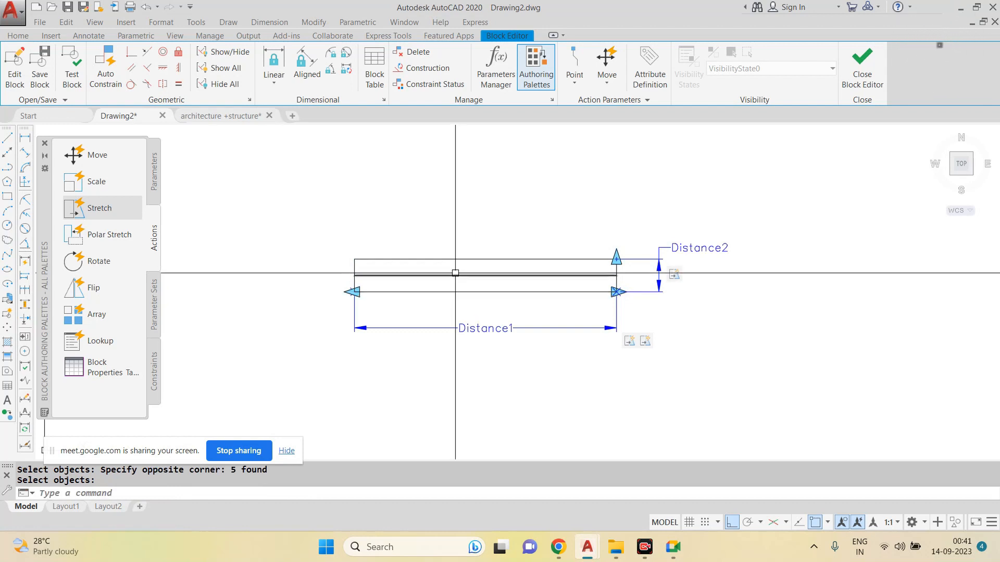
Step: Add a point parameter on the window's middle line, switching Ortho off and placing the label above the window
scroll(455, 272, up, 2)
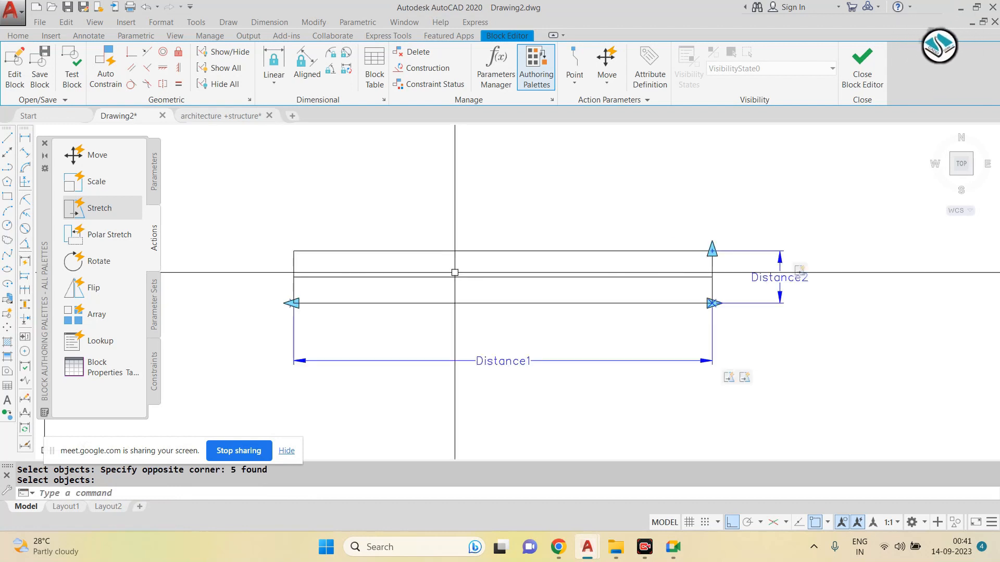
click(154, 183)
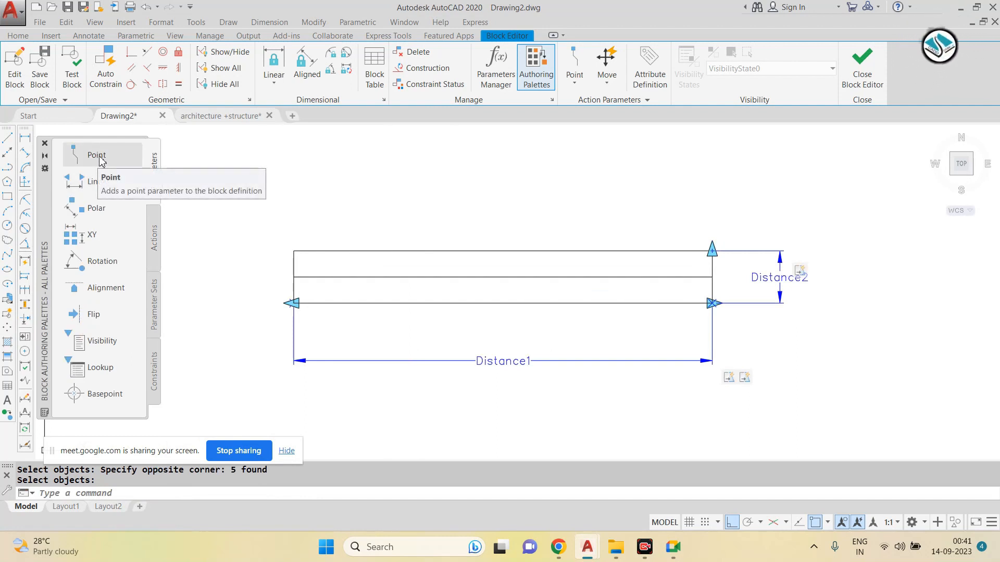
click(100, 160)
click(398, 277)
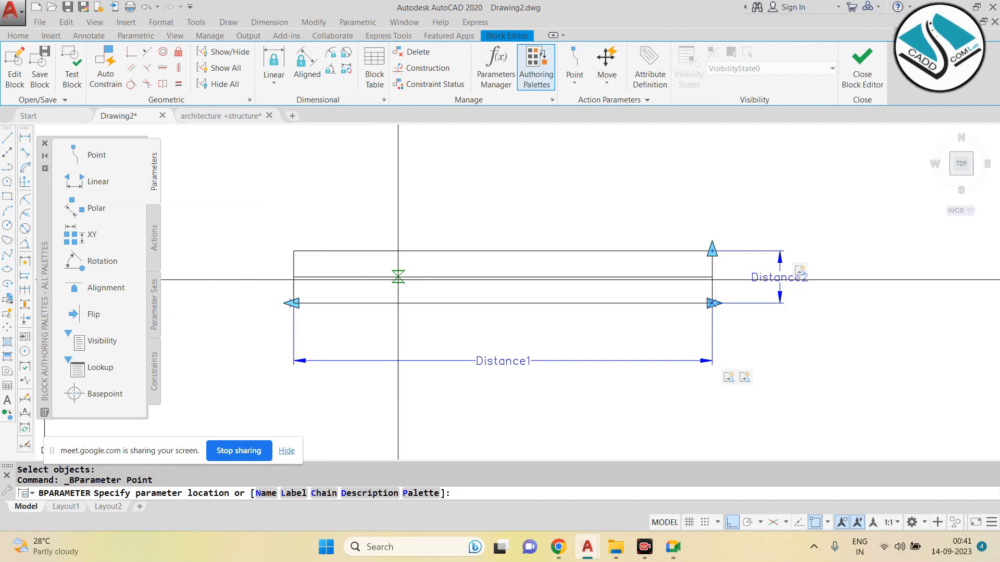
click(732, 522)
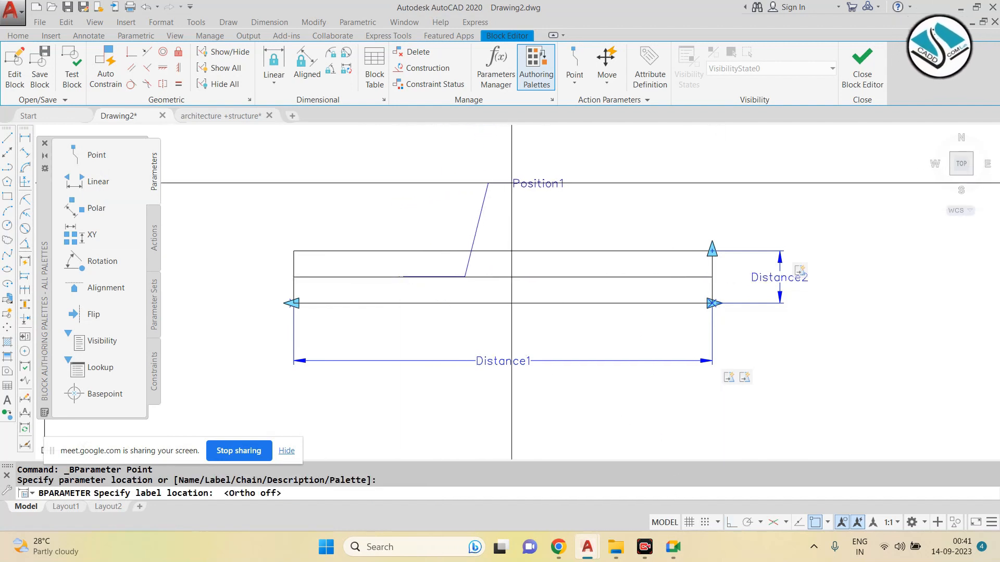
click(494, 183)
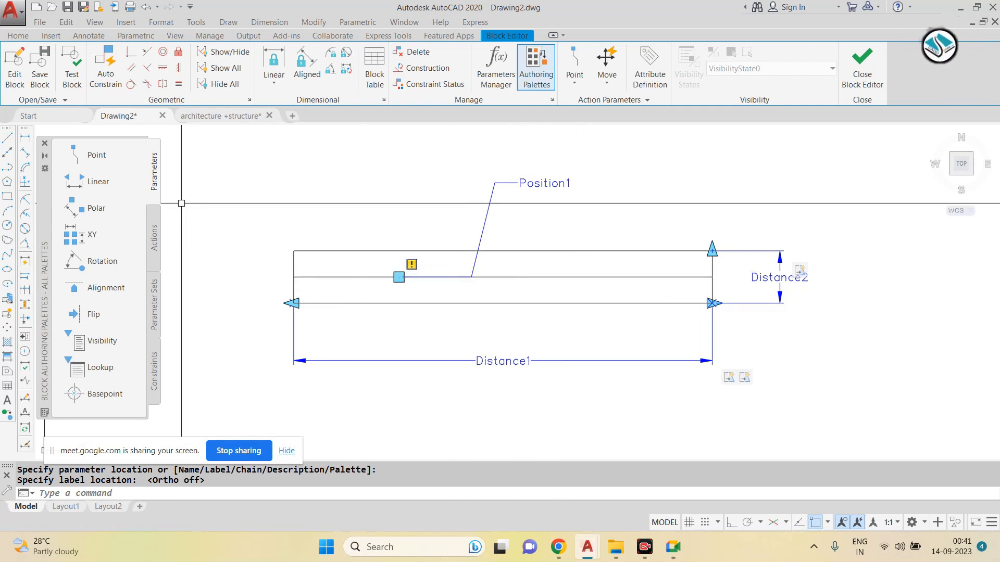
Step: Attach a Move action to the point parameter for the middle line, and close the block definition with the changes saved
click(156, 229)
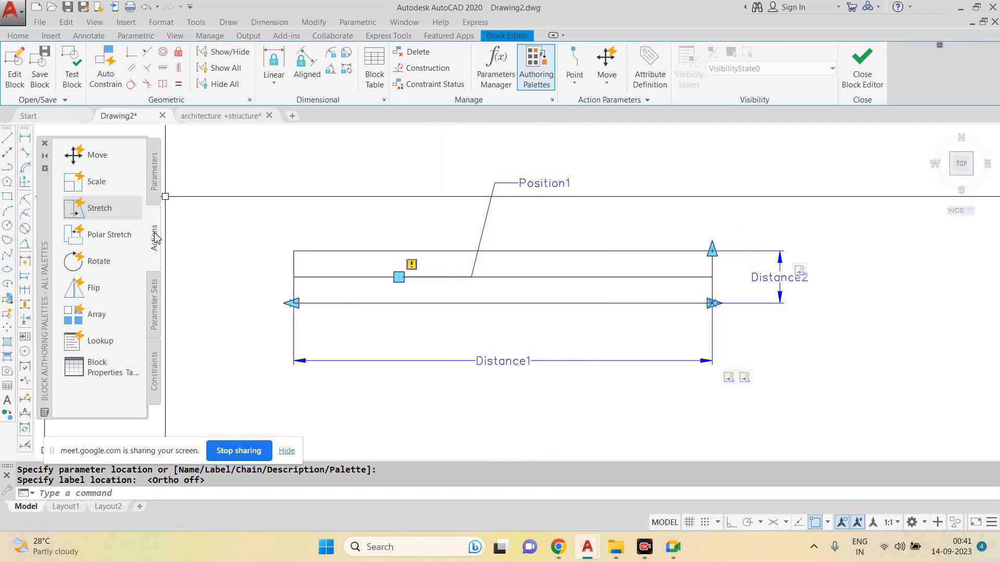
click(120, 159)
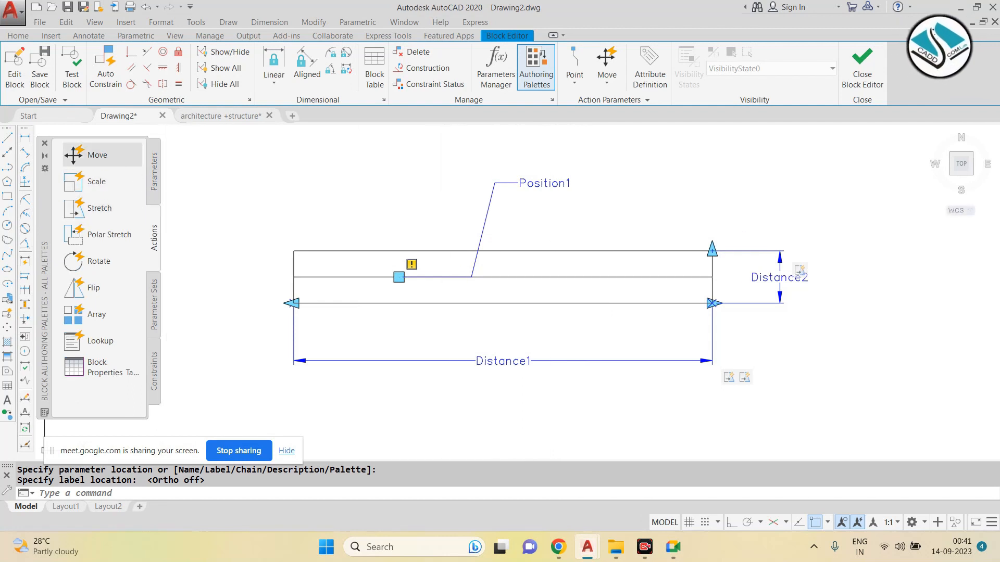
click(527, 184)
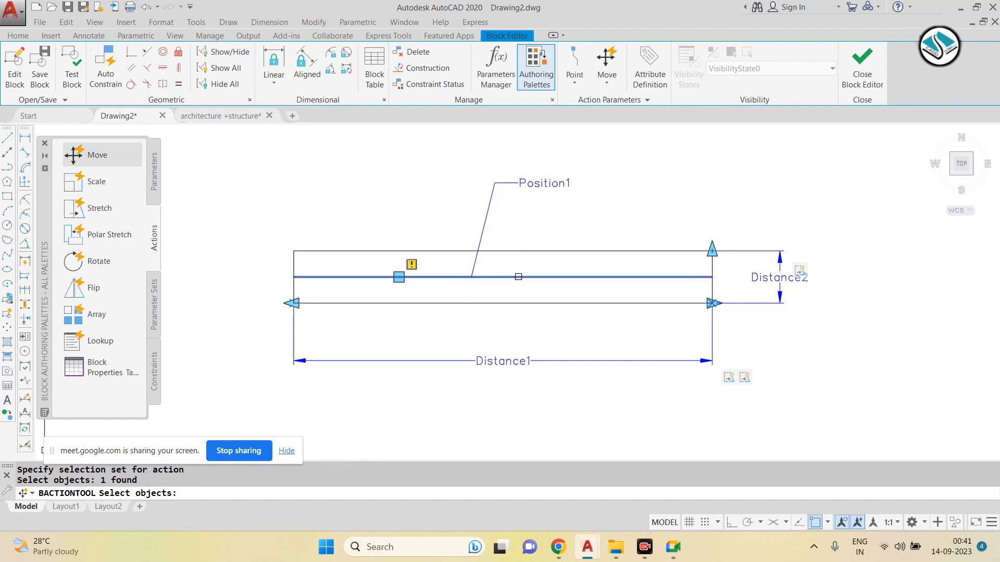
key(Return)
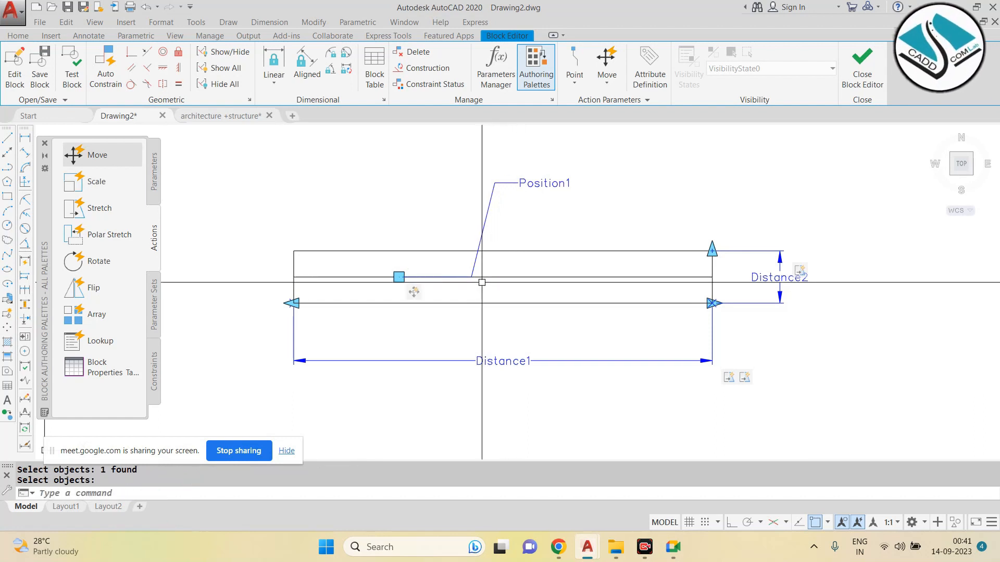
click(863, 68)
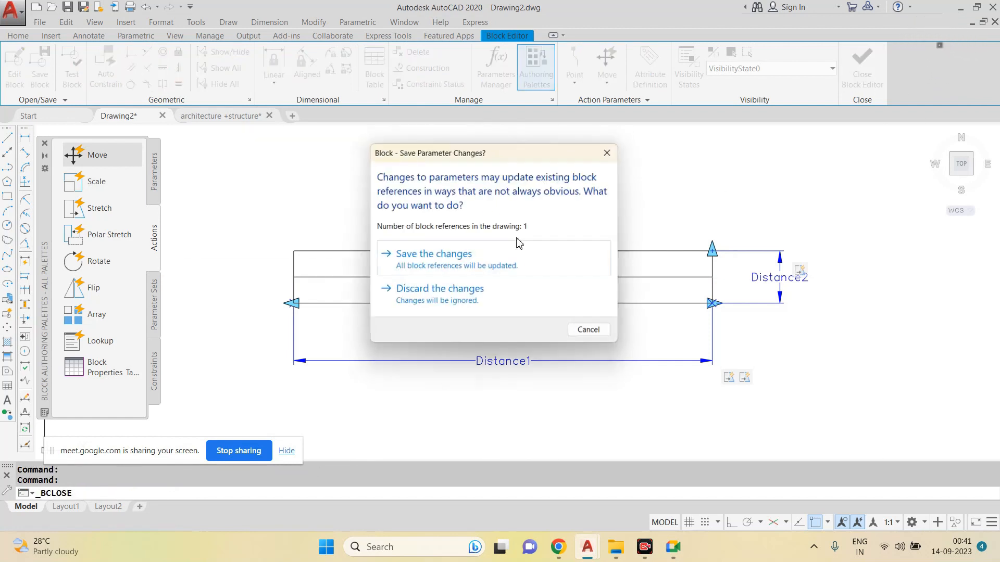
click(461, 257)
Step: Shorten the window block from its right end and its left end with the length grips
click(475, 290)
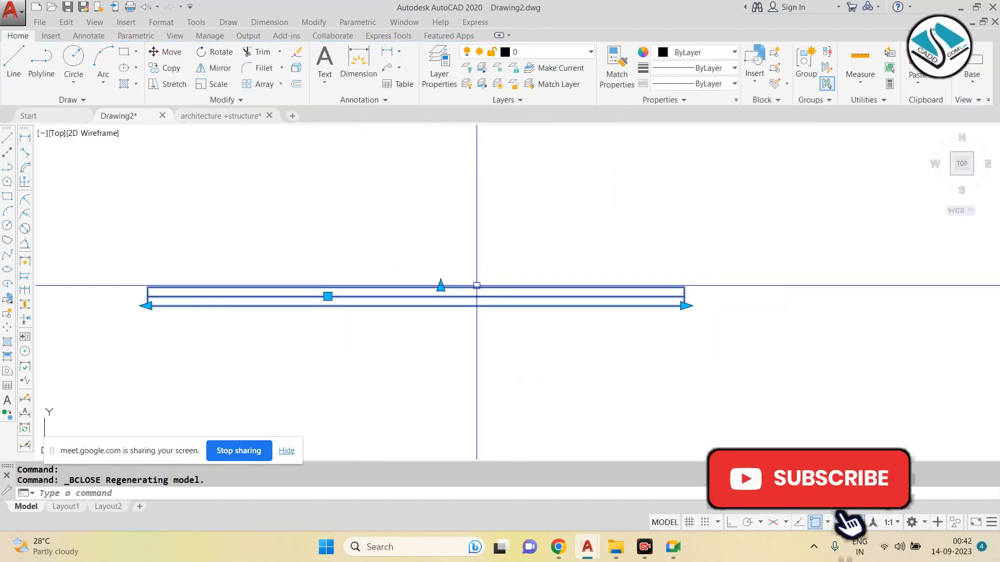
click(685, 306)
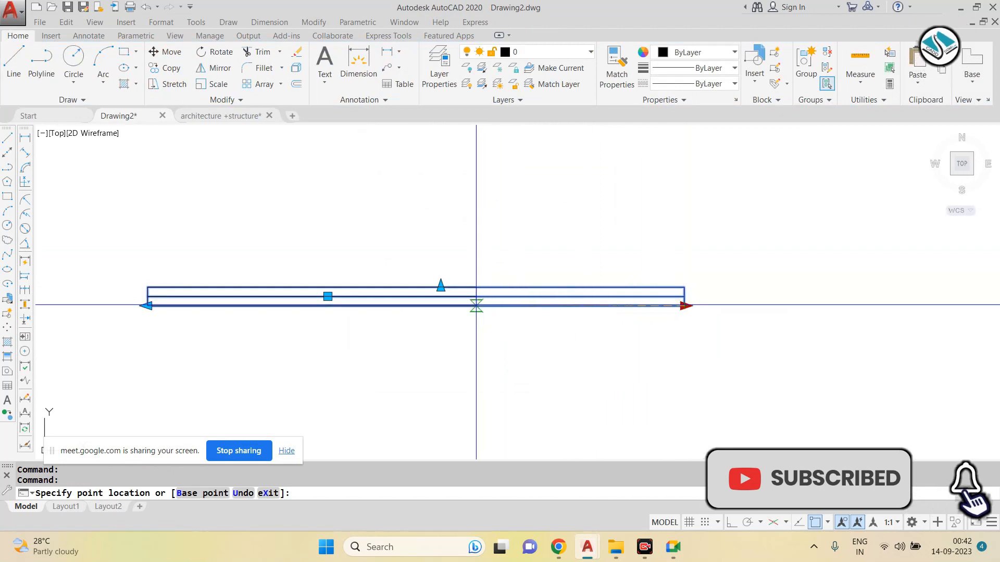
click(475, 306)
click(147, 305)
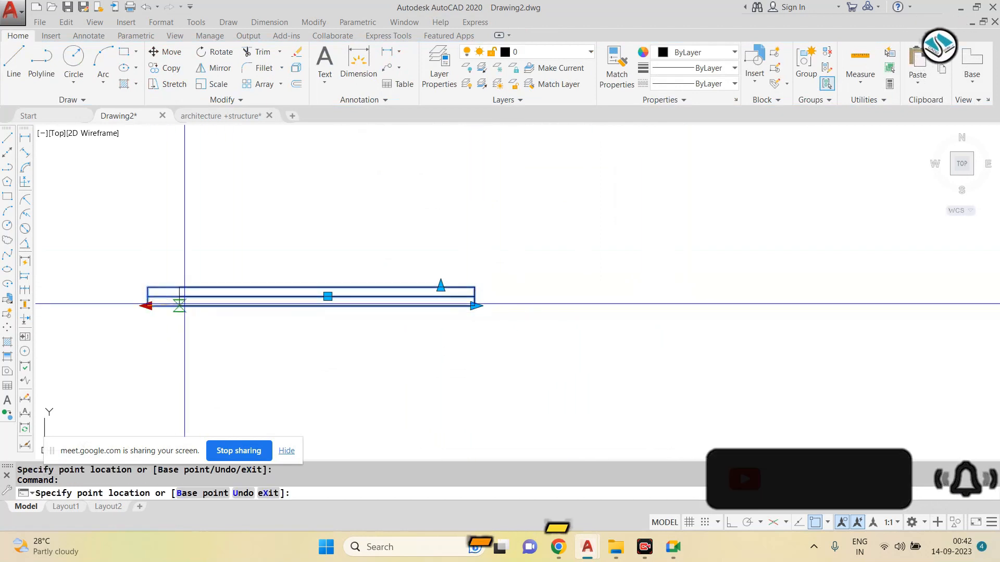
click(182, 305)
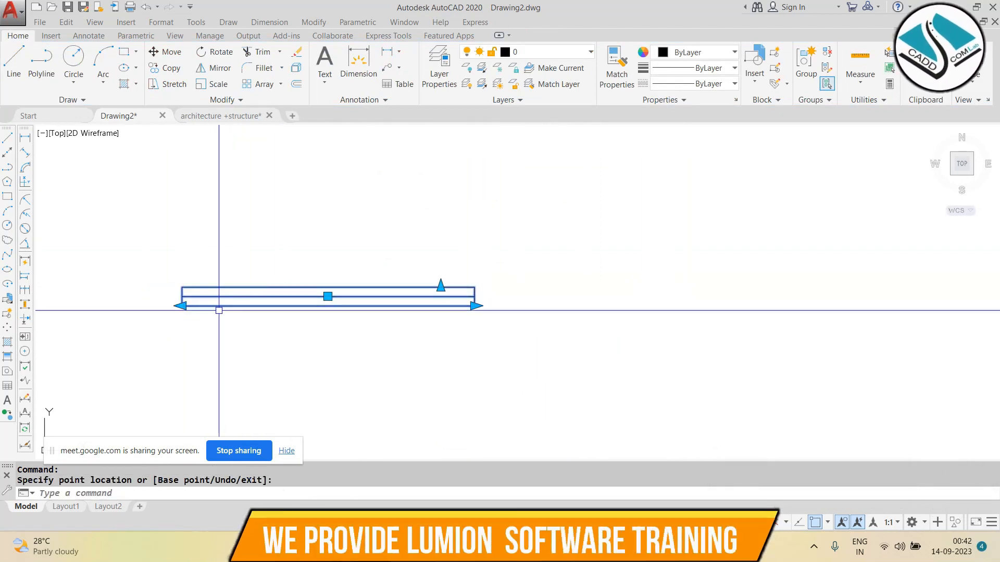
Step: Widen the window block upward with its width grip and move the middle line to about mid-width with the point grip
click(441, 286)
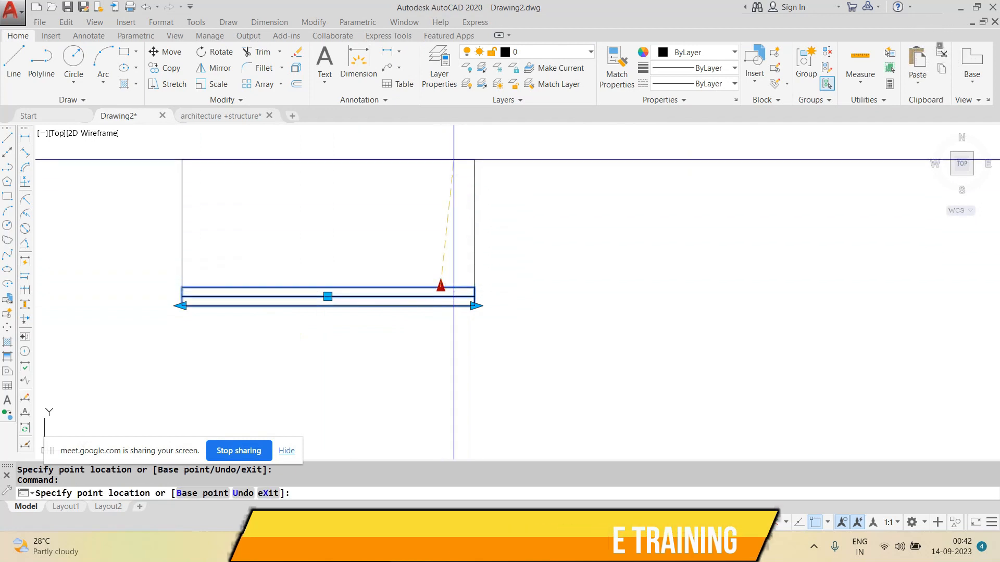
click(441, 235)
click(328, 297)
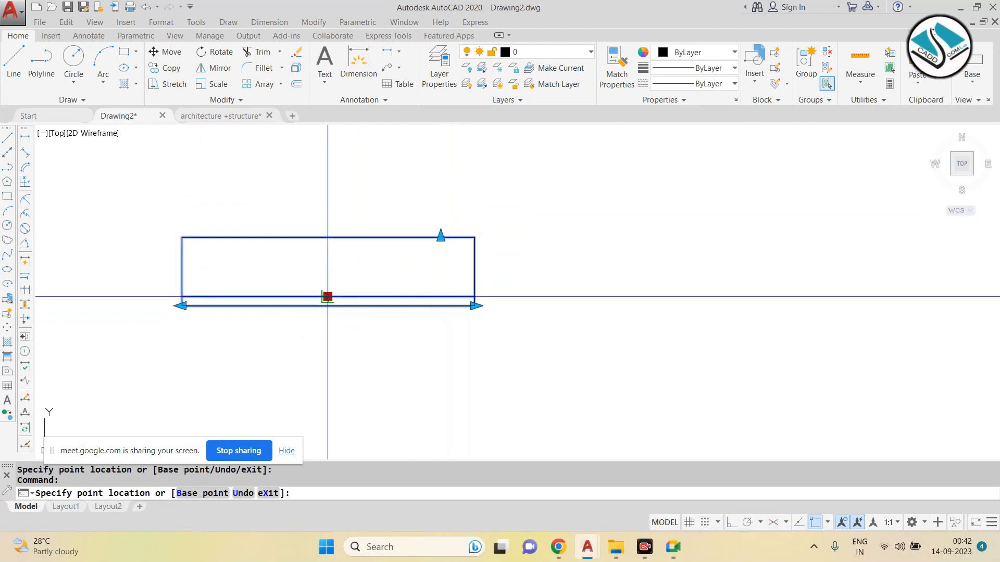
click(330, 271)
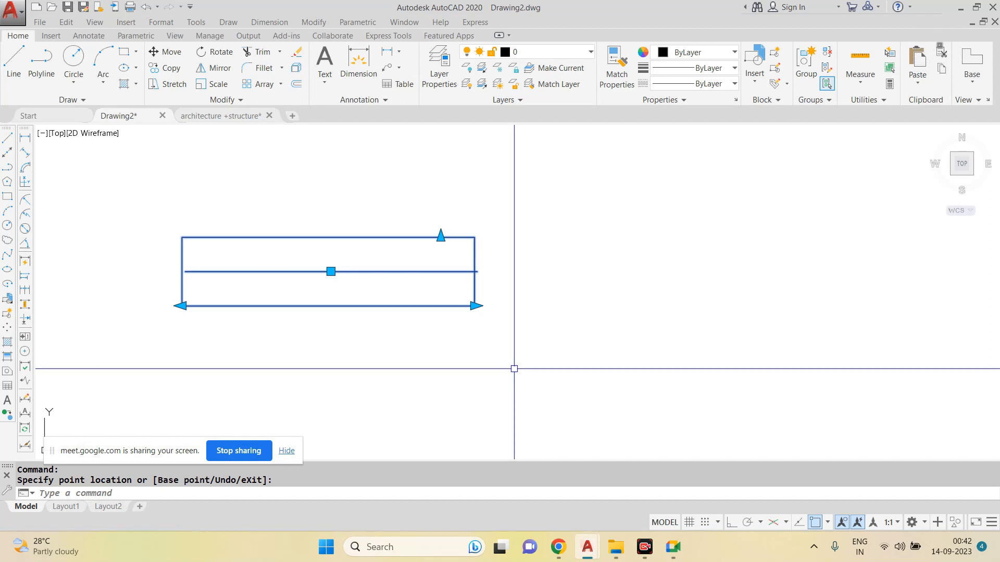
Step: Delete the window block from the drawing
click(518, 192)
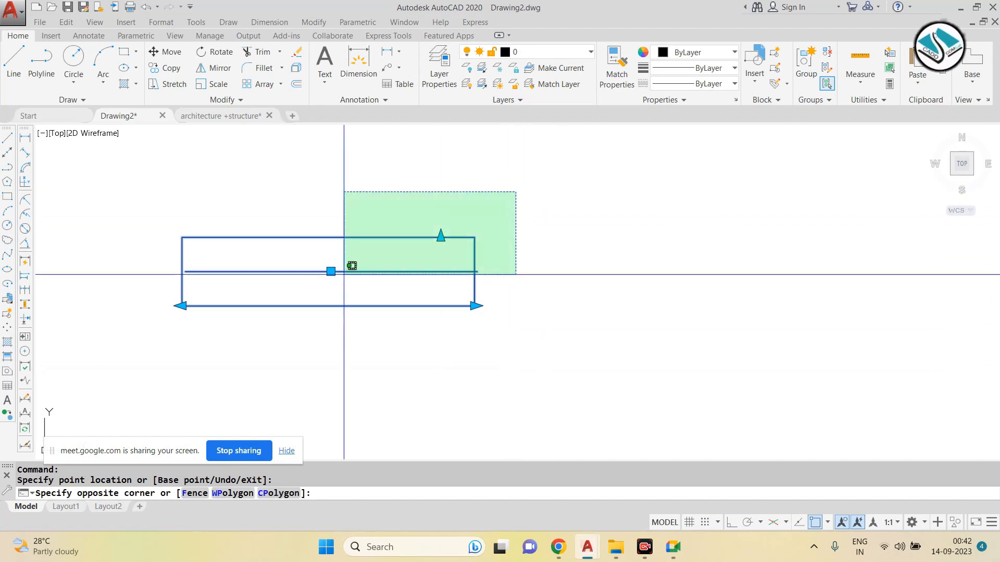
click(153, 341)
key(Delete)
key(Escape)
key(Escape)
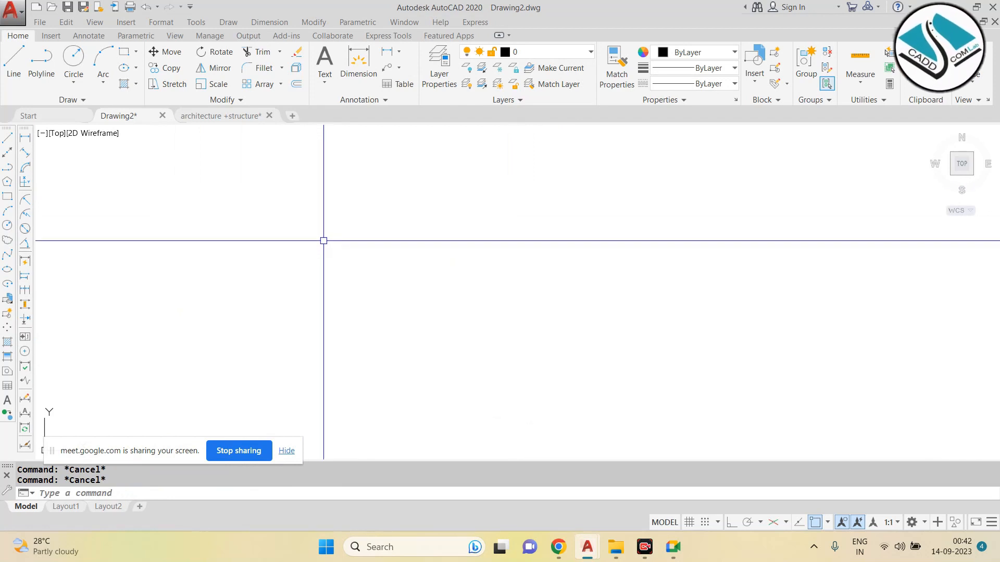
Step: Check the drawing's length type and insertion units
text(UN)
key(Return)
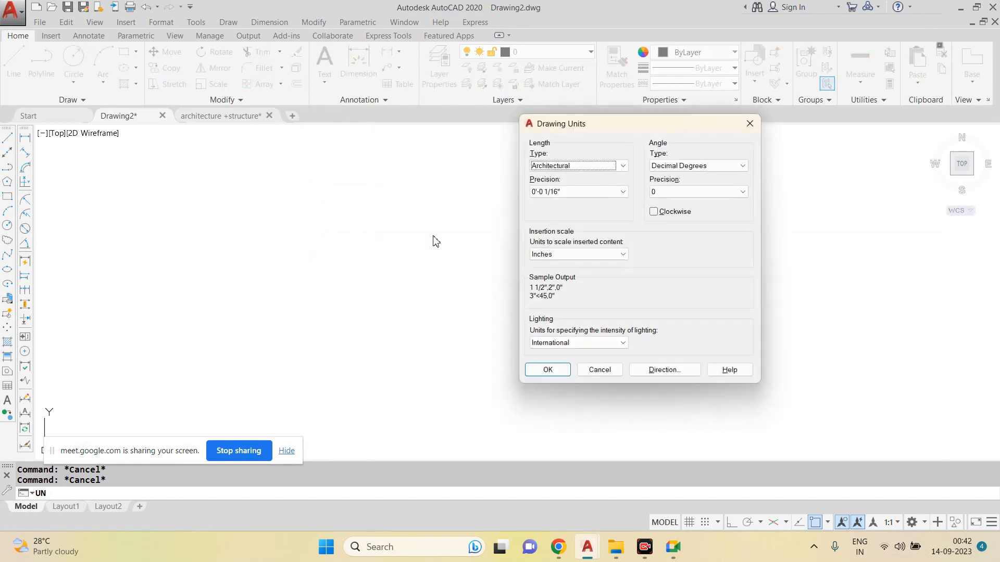
click(547, 370)
Step: Turn Ortho mode on and abandon the started line
text(L)
key(Return)
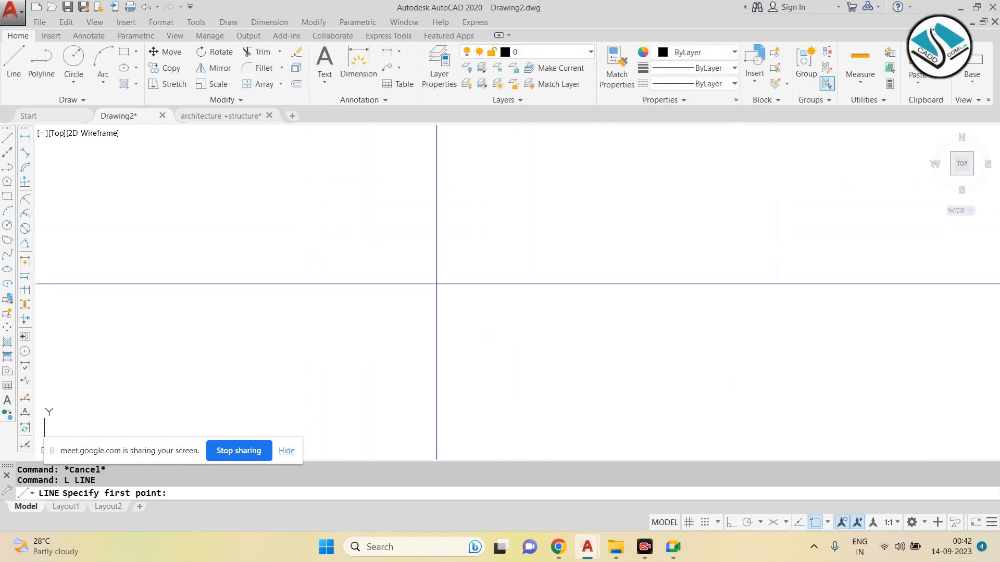
click(380, 168)
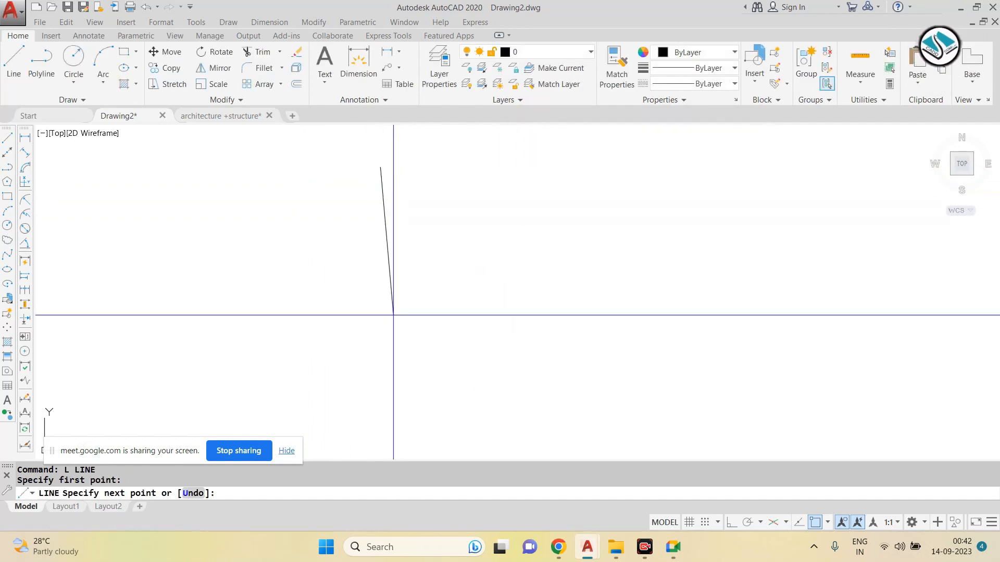
click(732, 523)
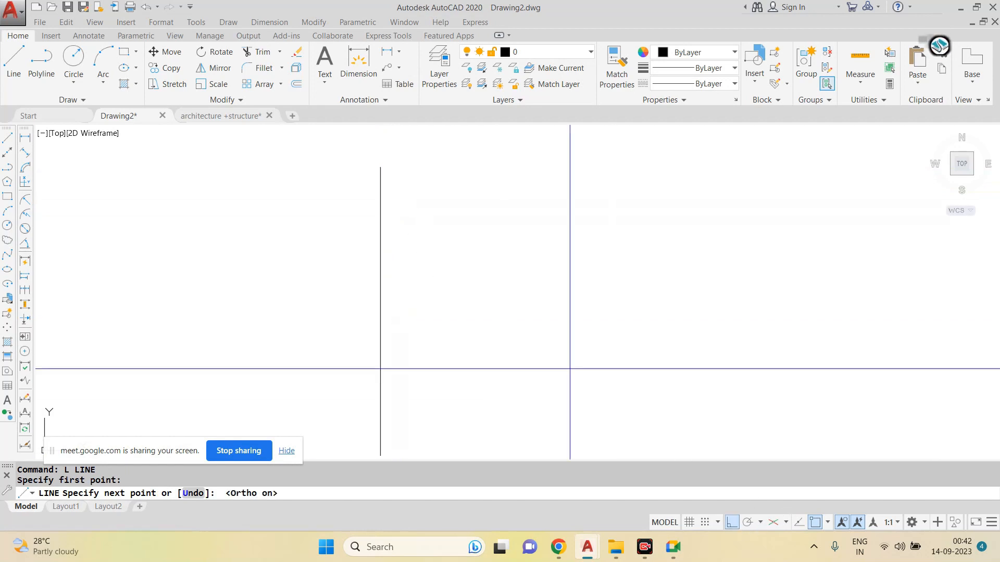
key(Escape)
Step: Draw a stepped door jamb outline: 4.5" up, 1.5" right, 1.5" down, 1.5" right, and a longer line straight down
text(l)
key(Return)
click(410, 287)
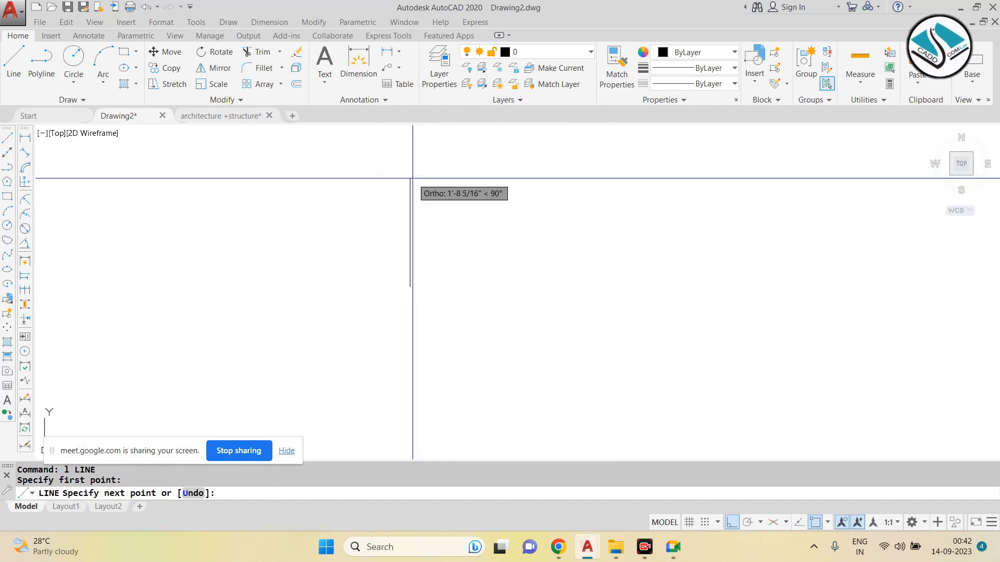
scroll(457, 268, down, 3)
scroll(457, 272, up, 2)
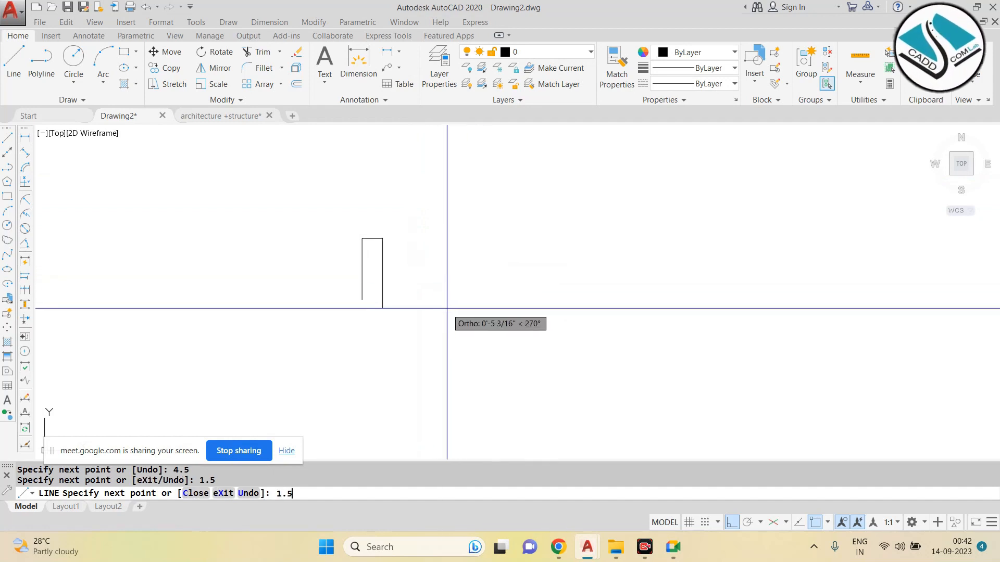
text(1.)
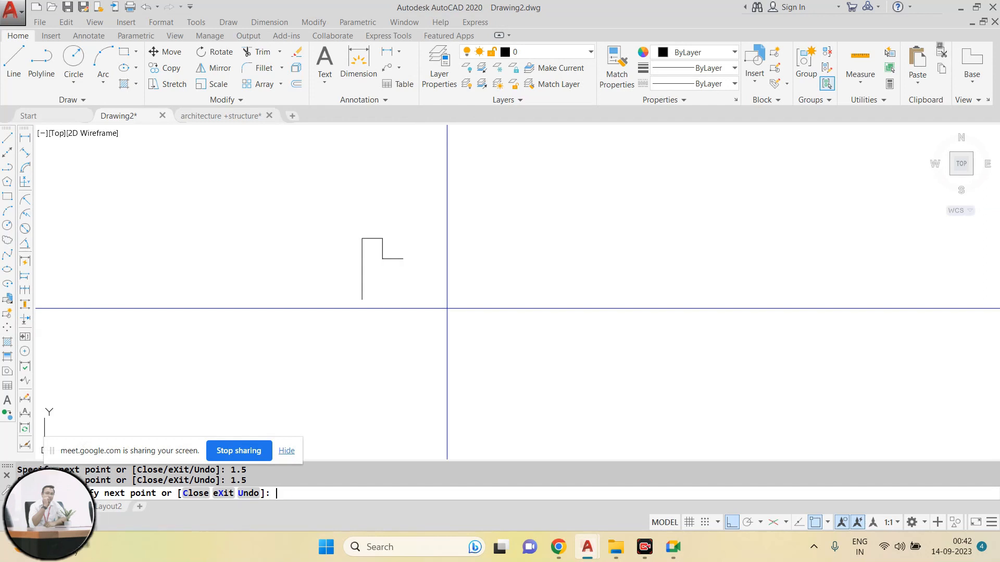
click(444, 321)
key(Escape)
Step: Draw a horizontal base line from the jamb's lower left end rightward past its right side
key(Return)
click(362, 300)
click(461, 299)
key(Escape)
Step: Trim the overhanging line ends at the jamb's lower right corner
text(tr)
key(Return)
key(Return)
click(467, 274)
click(443, 330)
key(Escape)
Step: Draw a 3' horizontal line to the right from the jamb's lower right corner
text(l)
key(Return)
click(402, 300)
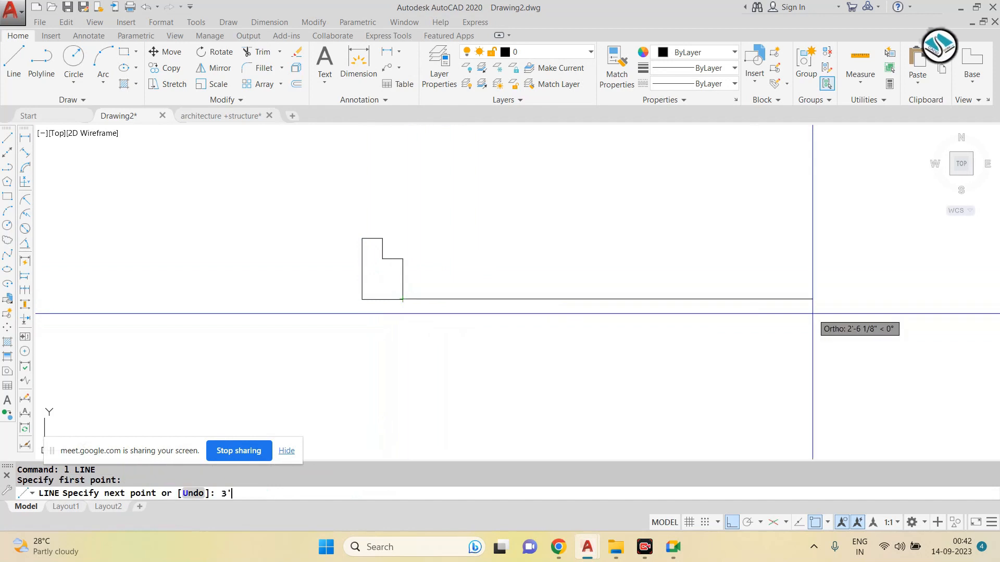
text(3')
key(Return)
scroll(439, 373, down, 4)
key(Escape)
key(Escape)
click(368, 275)
click(460, 369)
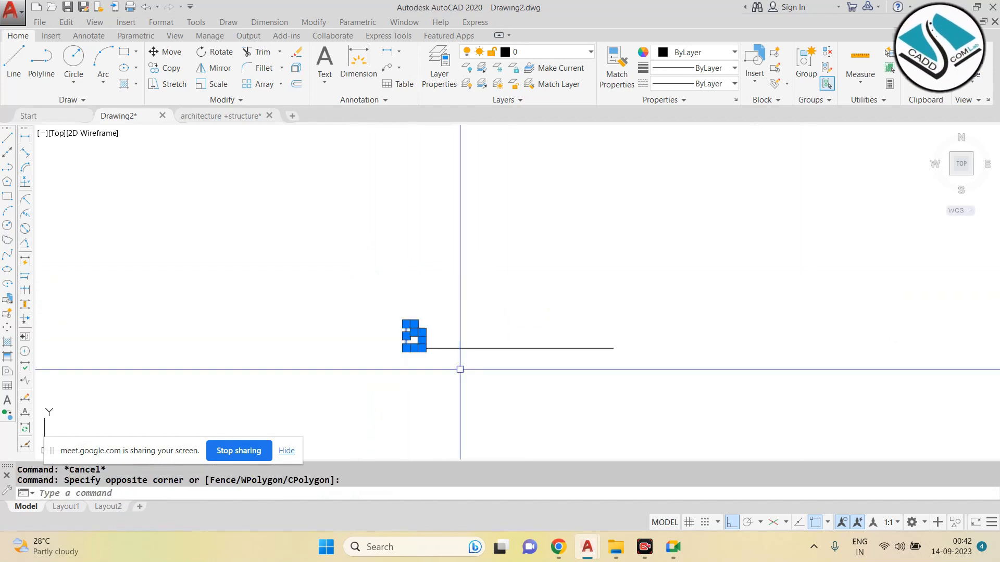
text(mi)
key(Return)
click(505, 347)
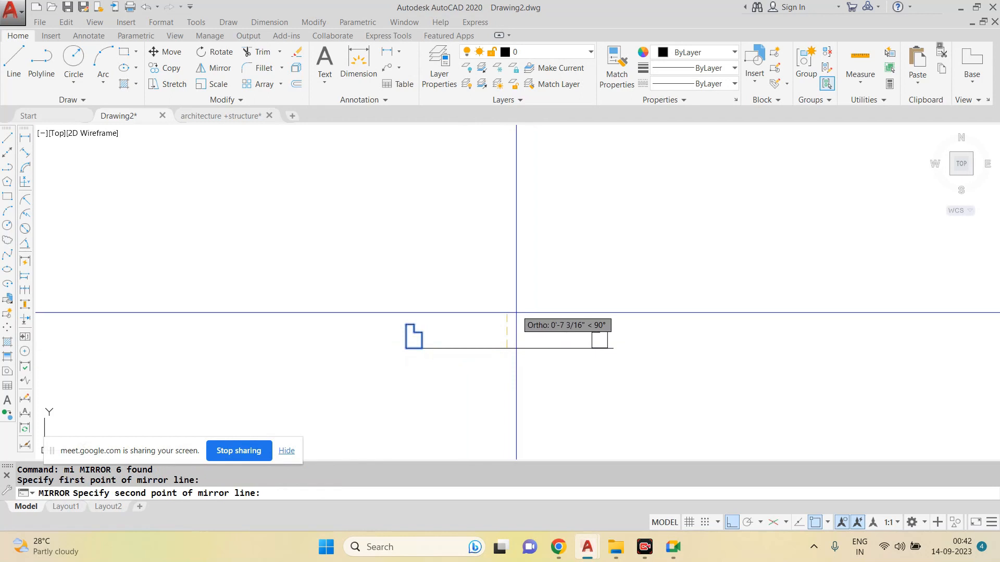
key(Escape)
key(Escape)
Step: Mirror the jamb about a vertical axis through the midpoint of the 3' line, keeping the original
click(362, 269)
click(462, 380)
text(mi)
key(Return)
click(518, 348)
click(511, 274)
key(Return)
key(Escape)
Step: Regenerate the drawing display
text(r)
key(BackSpace)
key(BackSpace)
text(re)
key(Return)
key(Escape)
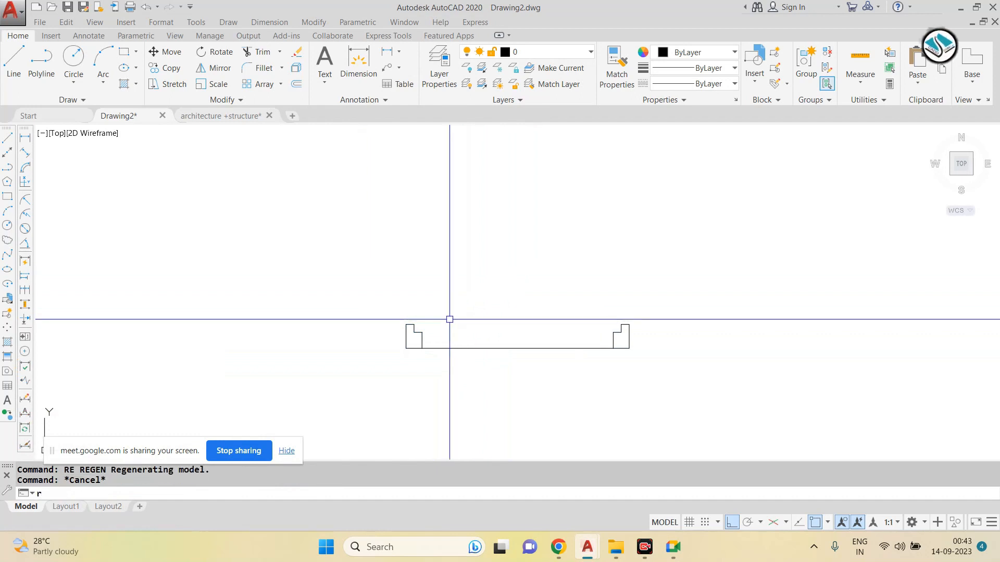
Step: Draw the door leaf as a rectangle spanning between the stepped notches of the two jambs
text(rec)
key(Return)
scroll(445, 341, up, 2)
click(395, 315)
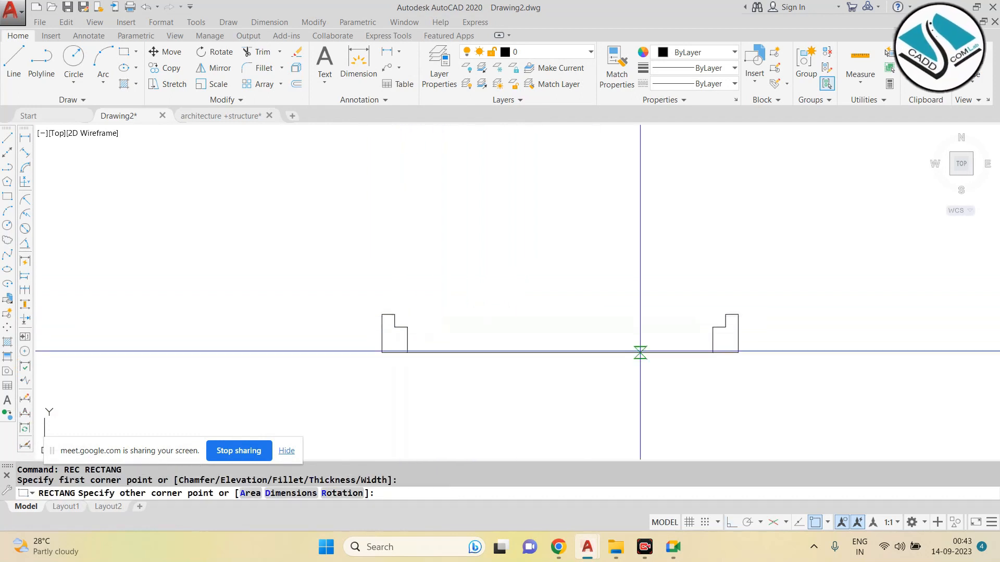
click(726, 327)
click(611, 302)
click(584, 330)
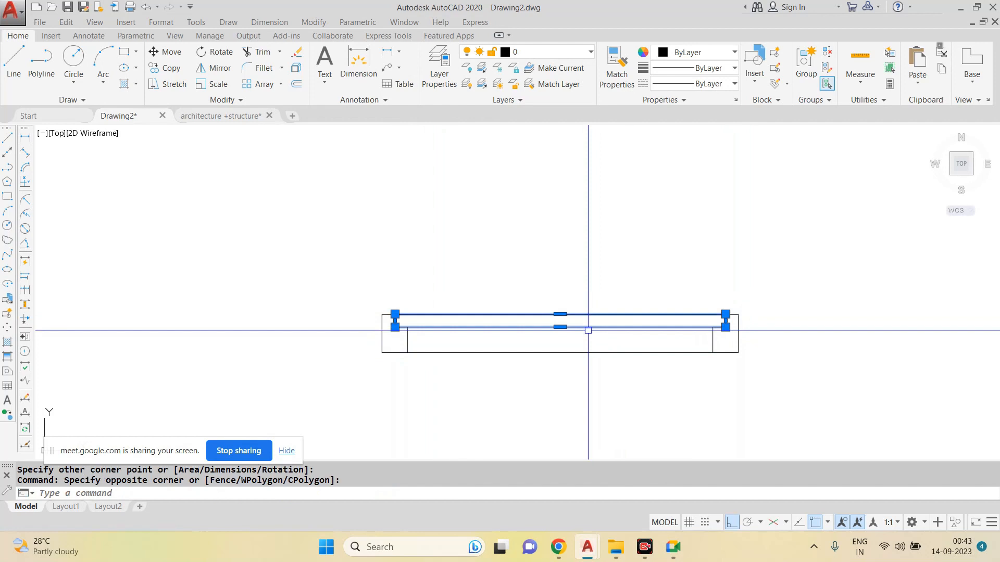
text(ro)
key(Return)
click(394, 314)
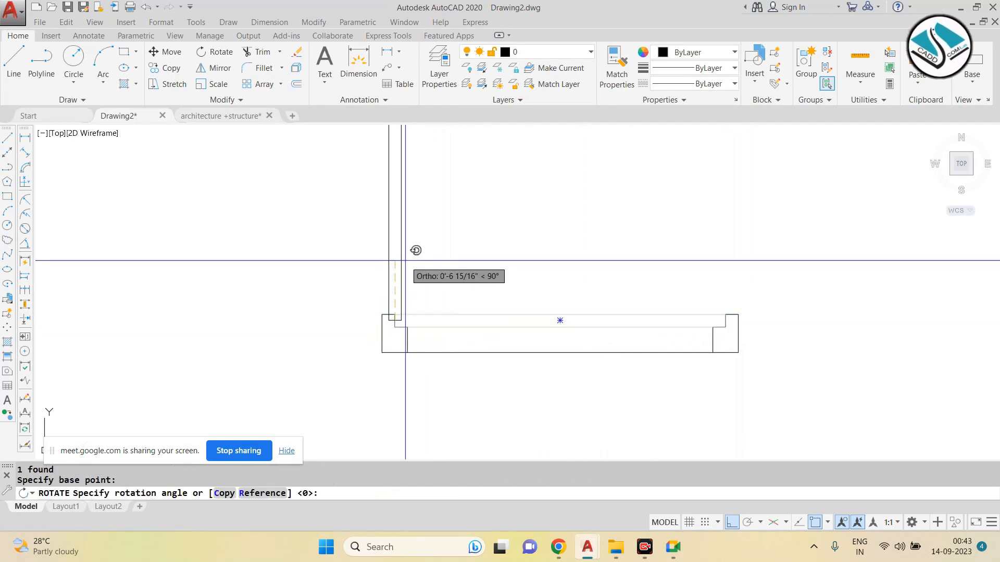
key(Escape)
Step: Rotate the door leaf rectangle 90° upright about its upper left corner at the left jamb
click(503, 279)
click(484, 312)
text(ro)
key(Return)
scroll(384, 302, up, 3)
click(384, 302)
click(386, 221)
scroll(476, 215, down, 3)
key(Escape)
Step: Erase the 3' line between the two jambs
click(501, 300)
click(448, 391)
text(e)
key(Return)
key(Escape)
key(Escape)
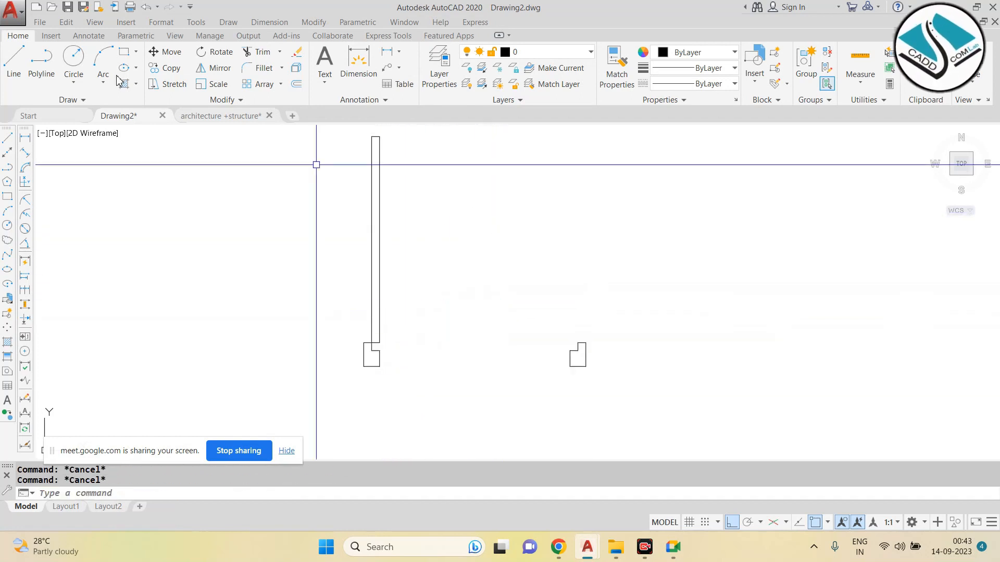
Step: Draw the door swing as a Start, End, Direction arc from the leaf's upper right corner to the right jamb's notch
click(103, 83)
click(141, 239)
scroll(338, 158, up, 2)
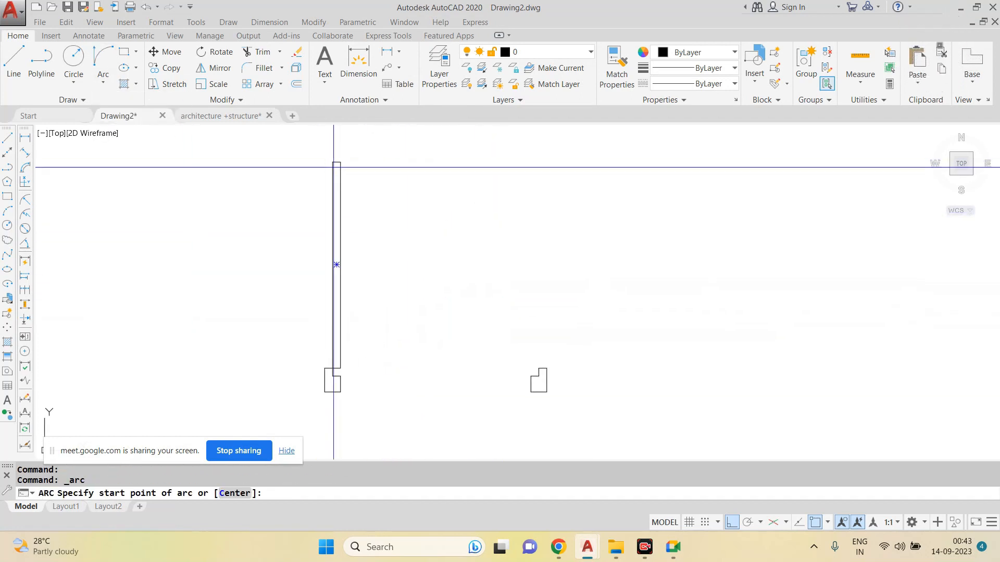
click(343, 158)
scroll(367, 187, down, 2)
scroll(482, 334, up, 3)
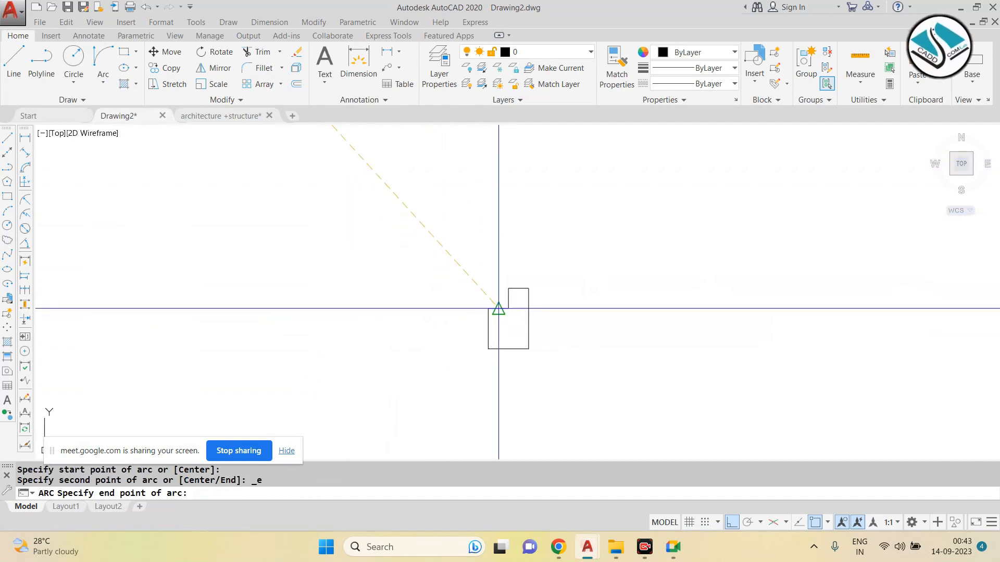
click(507, 307)
scroll(502, 295, down, 3)
scroll(490, 245, up, 1)
click(476, 237)
scroll(439, 241, down, 2)
scroll(422, 232, up, 2)
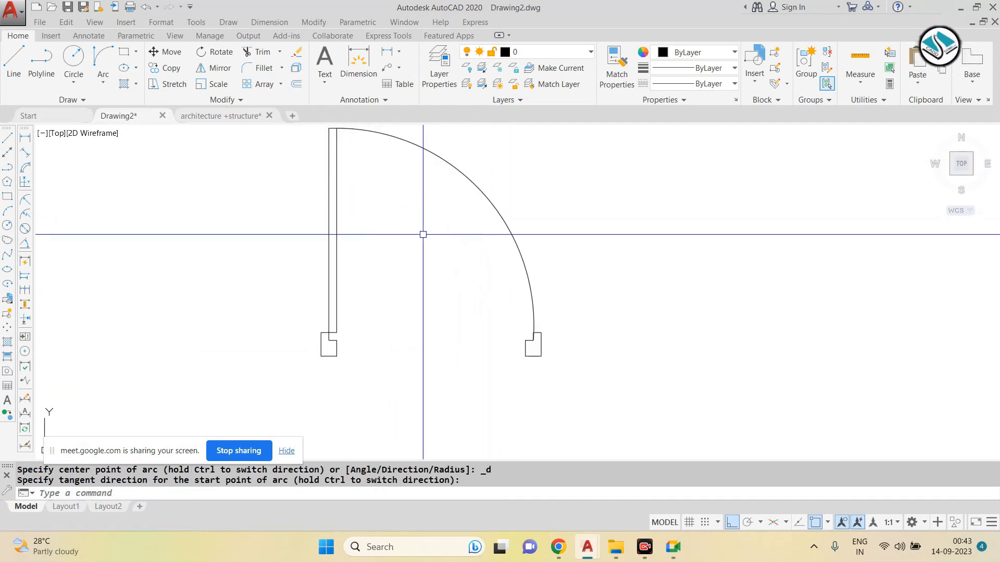
key(Escape)
key(Escape)
Step: Define the jambs, door leaf and swing arc as a block named sadasdd, converting the selected objects to the block
middle_drag(439, 275, 484, 301)
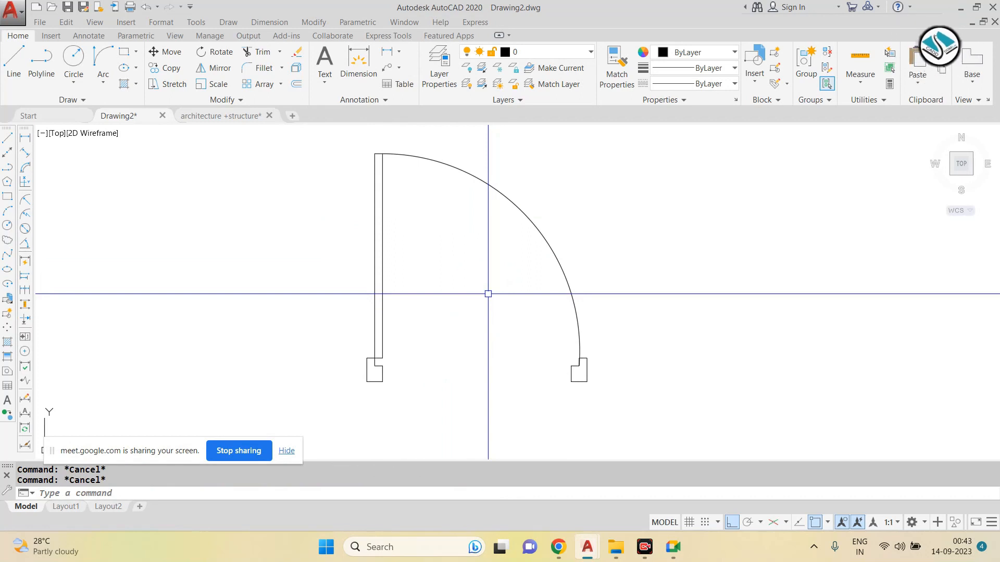
text(B)
key(Return)
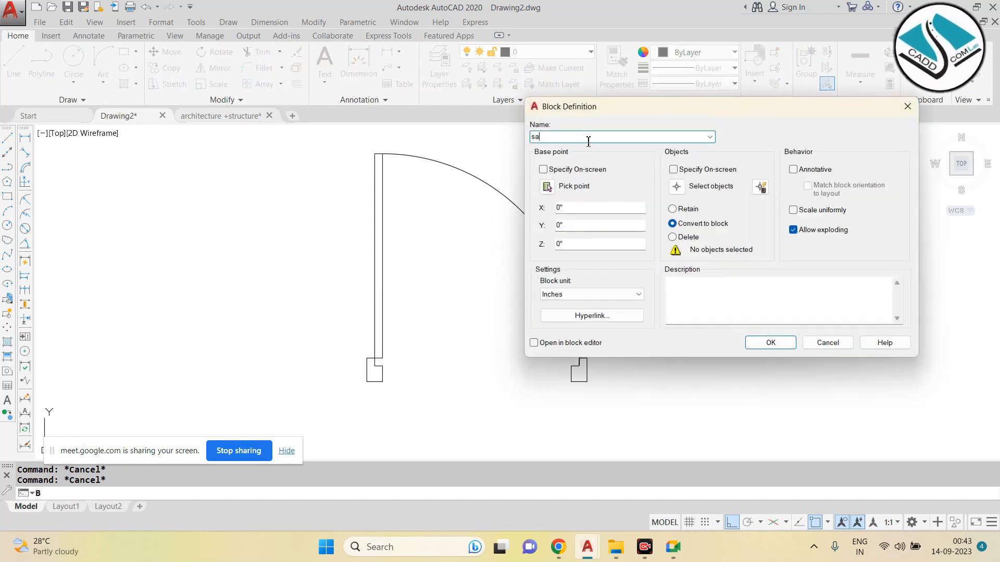
click(677, 187)
click(561, 221)
click(395, 337)
key(Return)
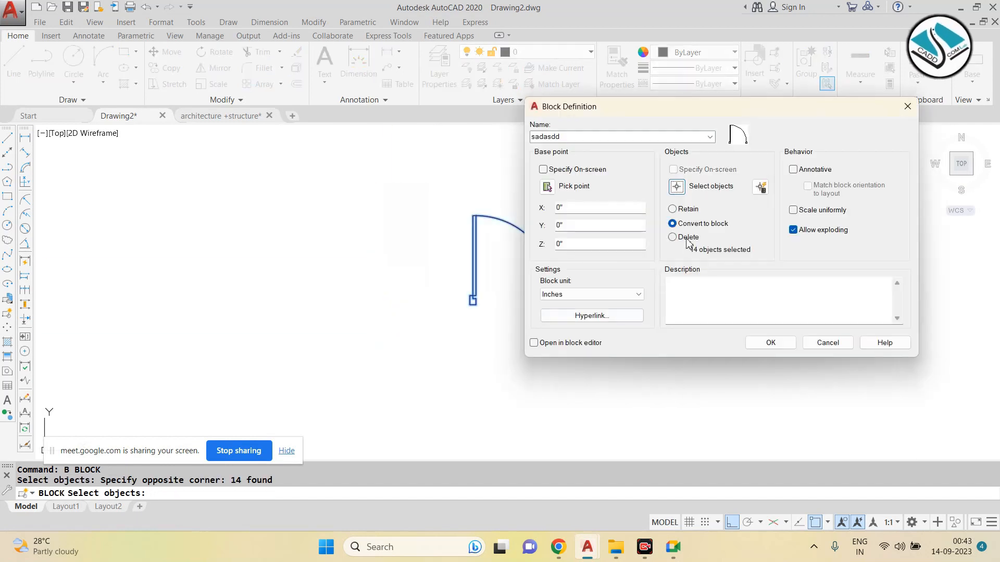
click(766, 344)
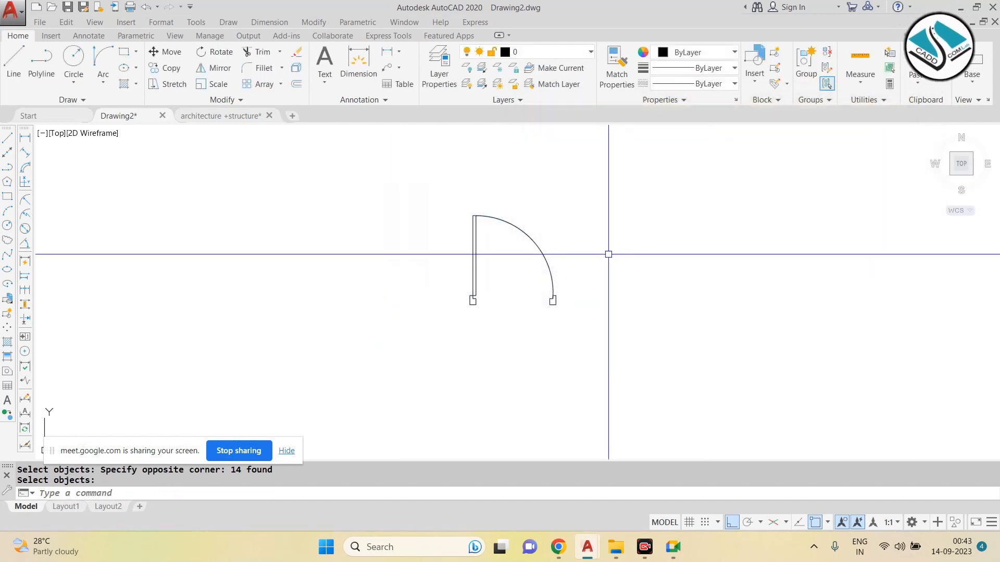
Step: Open the door block in the Block Editor
double_click(525, 237)
click(620, 306)
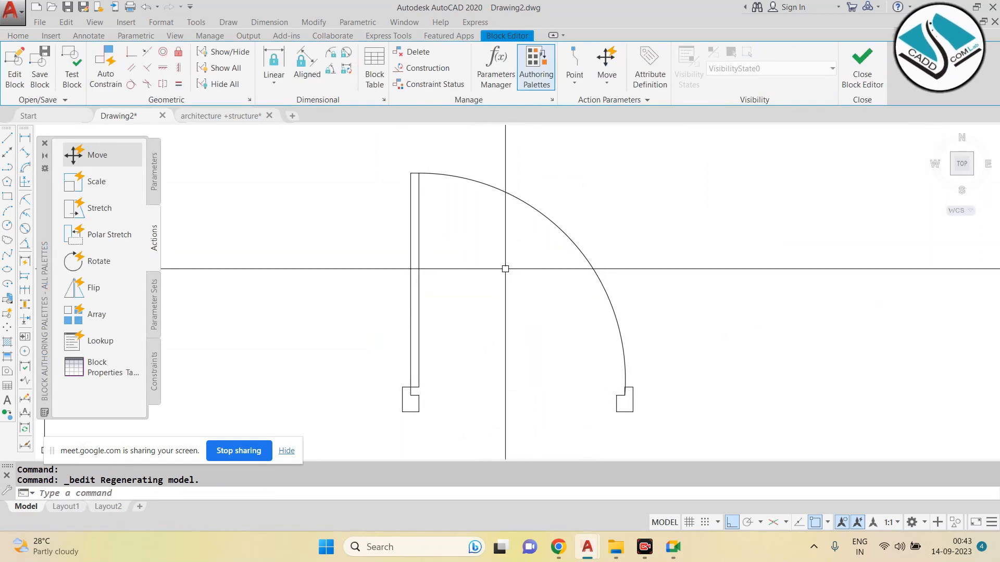
scroll(338, 212, down, 2)
scroll(422, 228, up, 2)
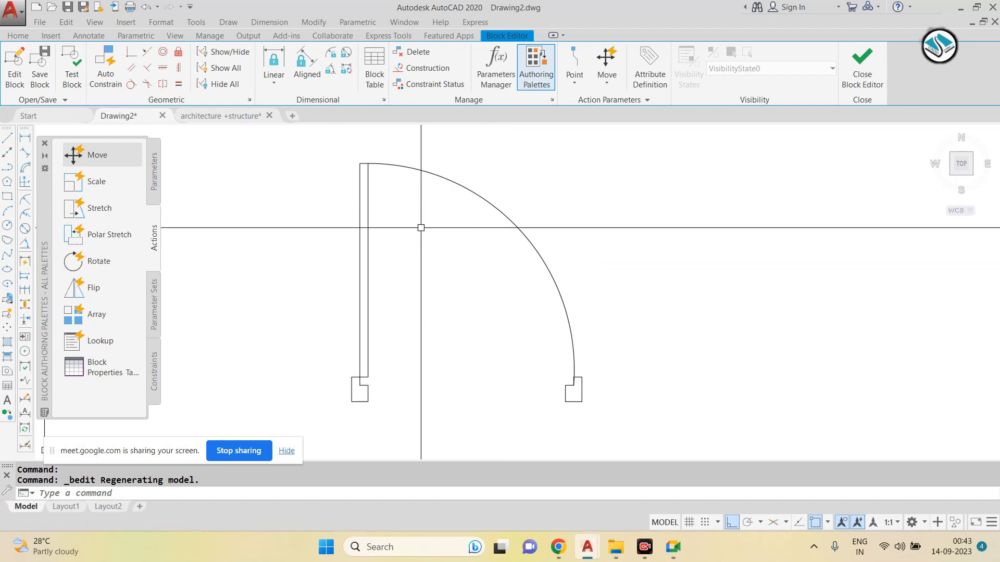
Step: Add a horizontal linear parameter spanning the outer bottom corners of both jambs, with its label below the door
click(156, 175)
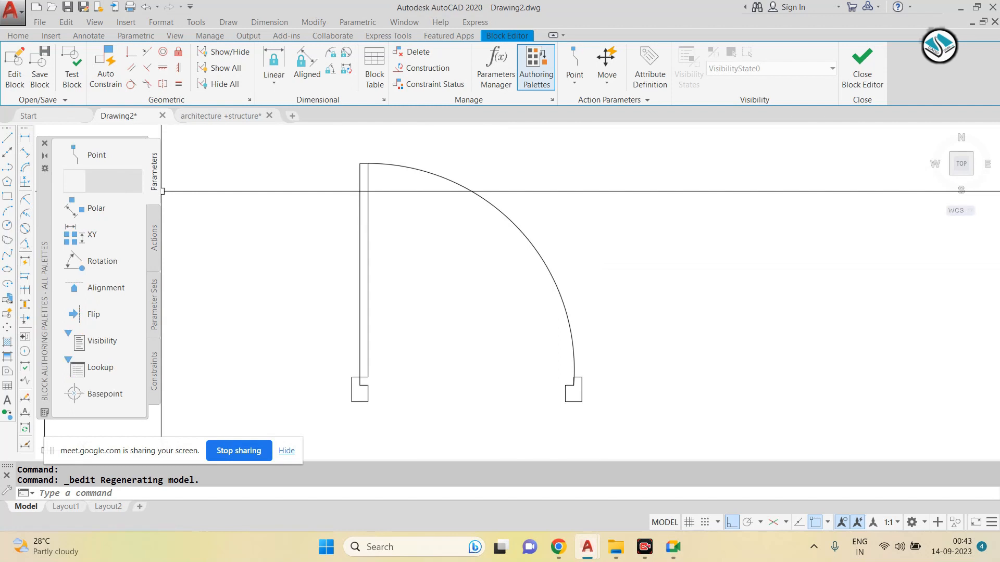
click(99, 181)
scroll(354, 354, up, 3)
click(310, 327)
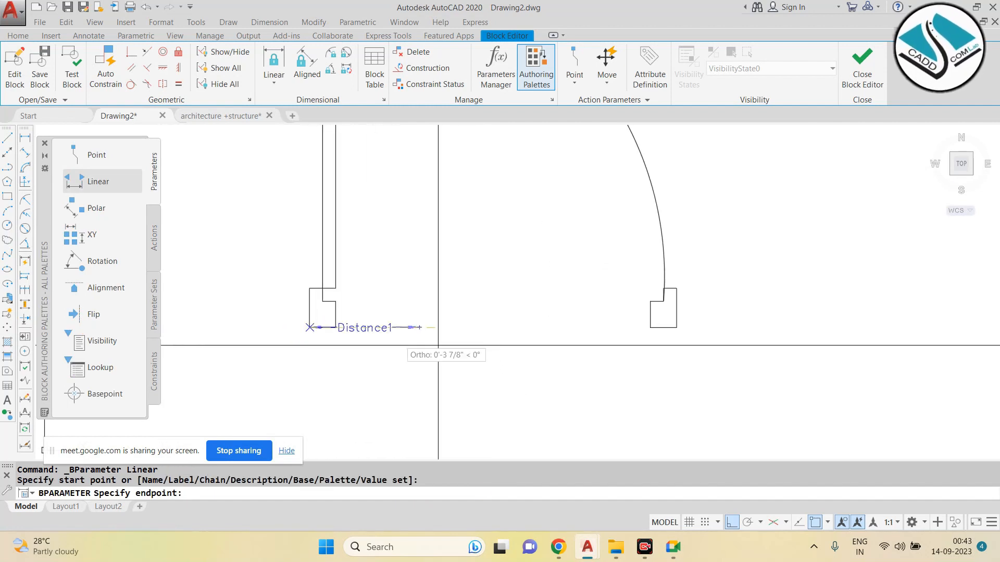
click(676, 327)
click(580, 386)
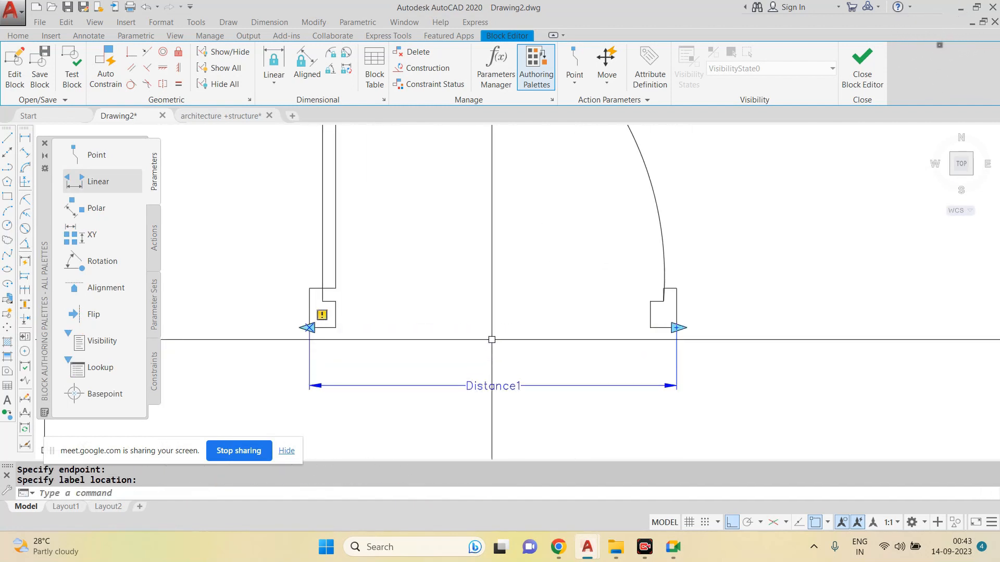
Step: Set the horizontal linear parameter's grip display to 1
scroll(513, 388, up, 2)
click(479, 417)
click(573, 364)
right_click(478, 405)
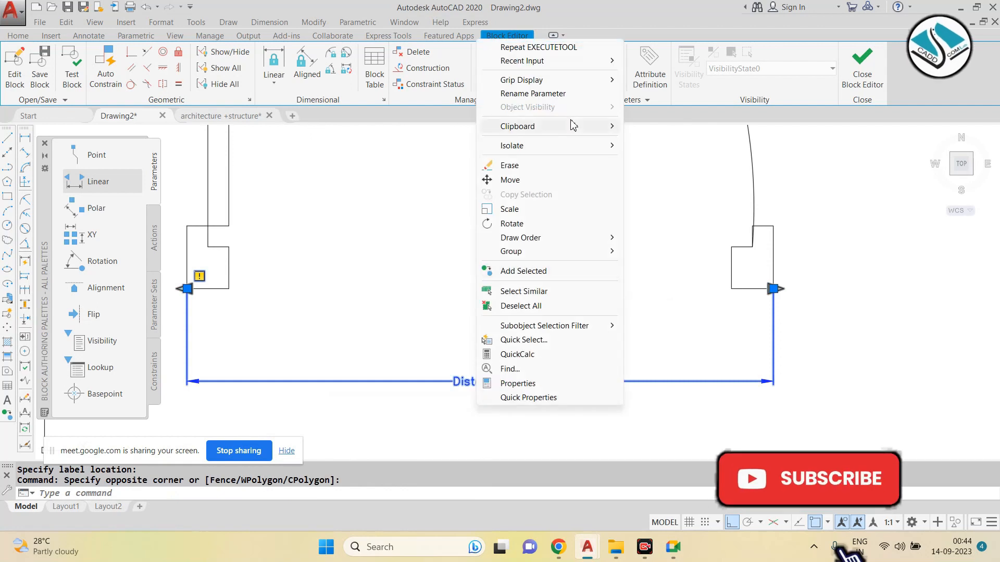
mouse_move(583, 82)
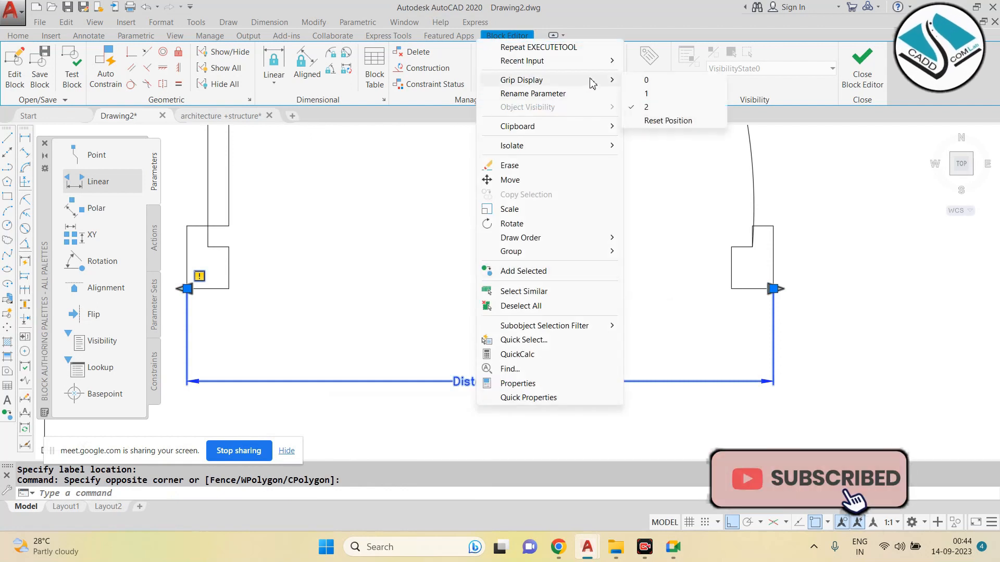
click(647, 94)
key(Escape)
scroll(498, 363, down, 2)
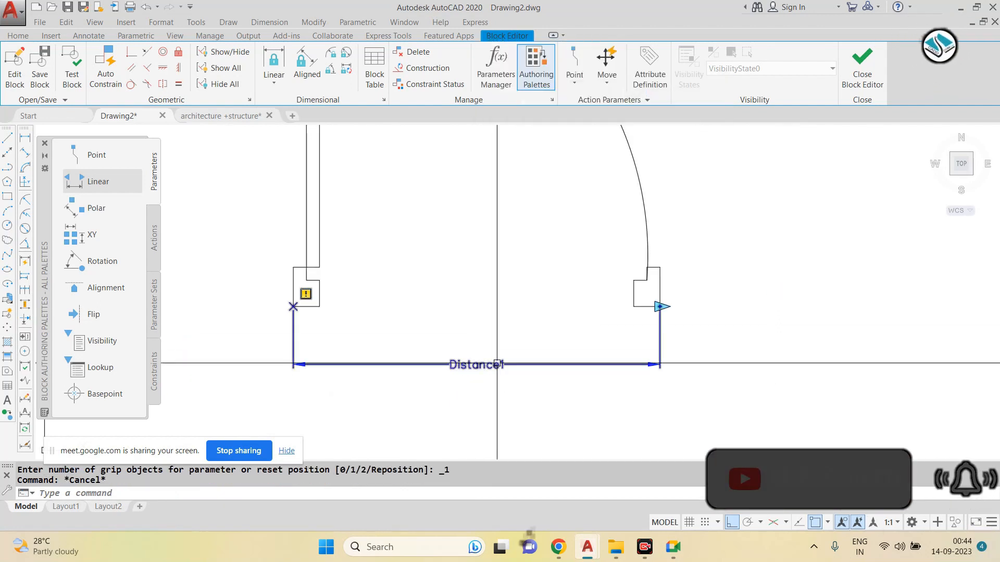
scroll(423, 346, down, 2)
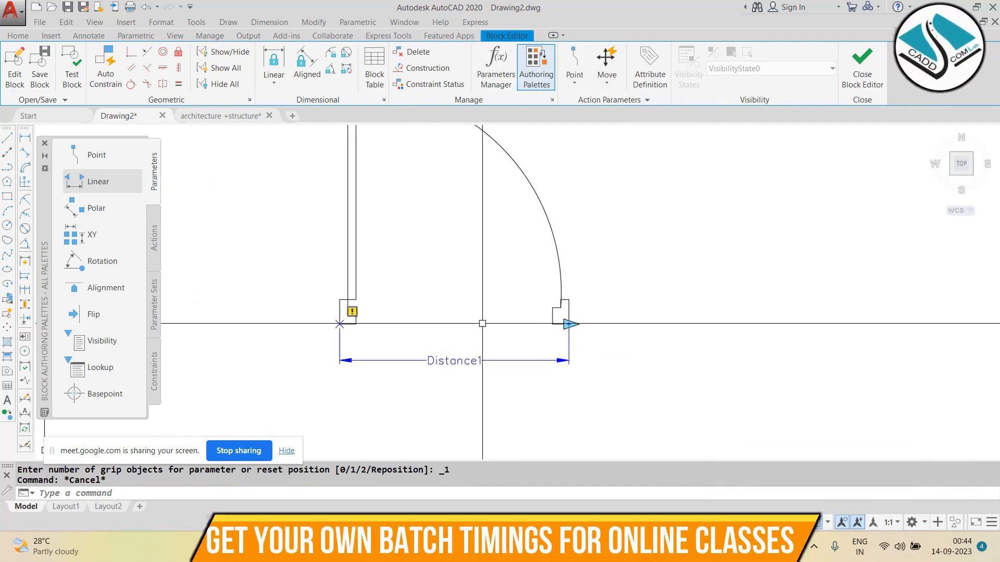
scroll(483, 322, up, 2)
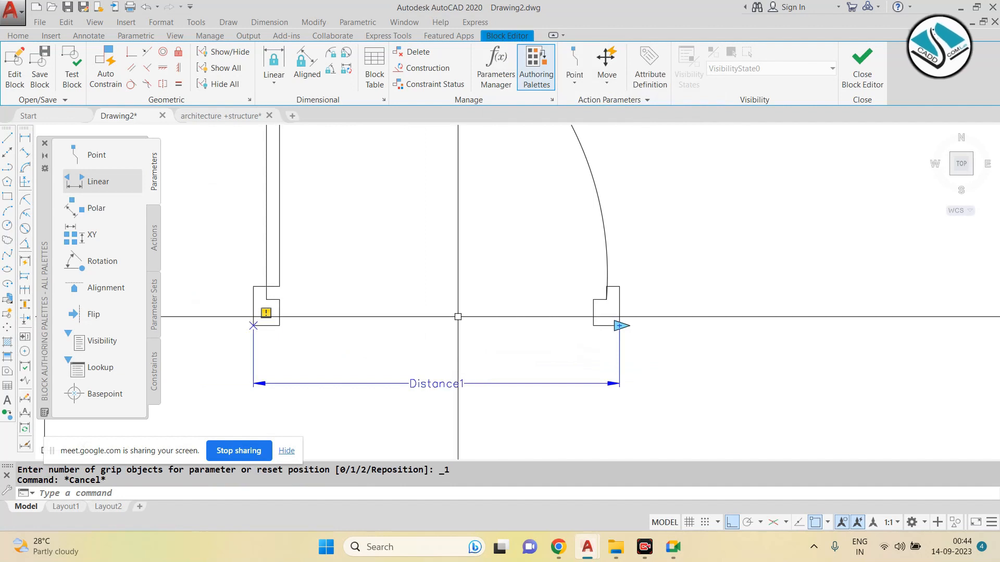
key(Escape)
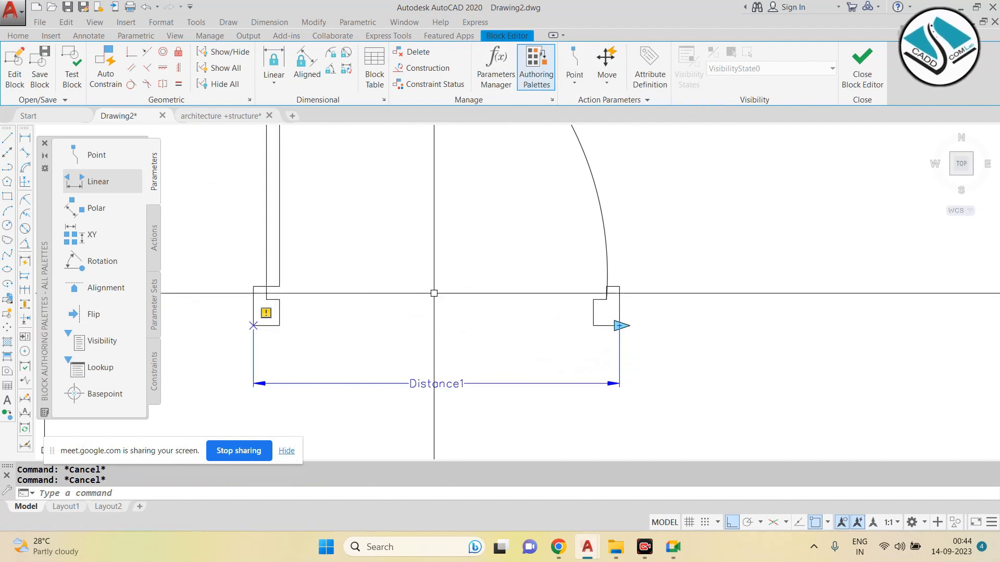
Step: Try a vertical linear parameter along the right jamb's outer edge, and erase it
click(94, 188)
scroll(642, 313, up, 2)
click(606, 331)
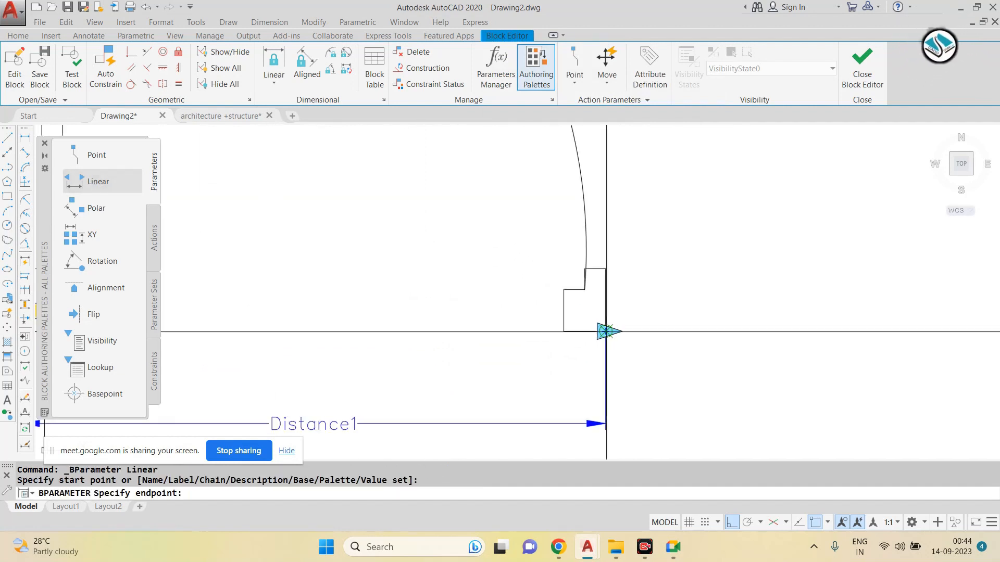
click(606, 269)
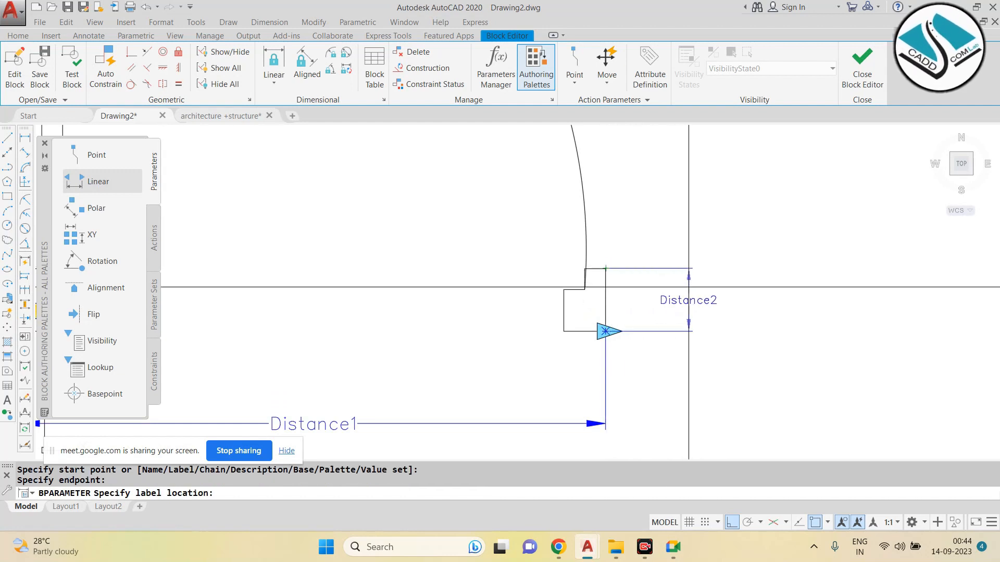
click(689, 287)
click(698, 300)
text(e)
key(Return)
scroll(727, 287, down, 4)
scroll(492, 290, up, 2)
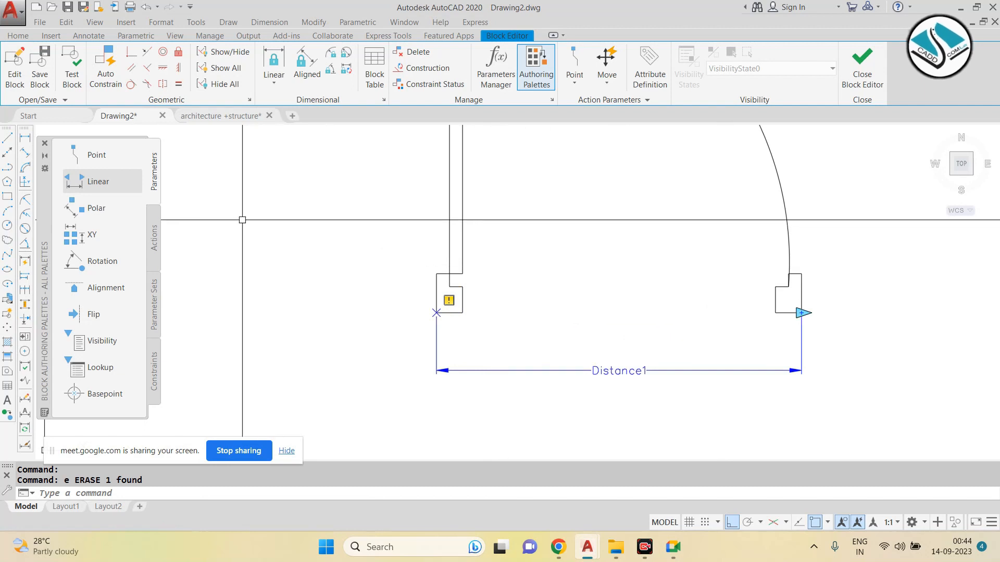
key(Escape)
key(Escape)
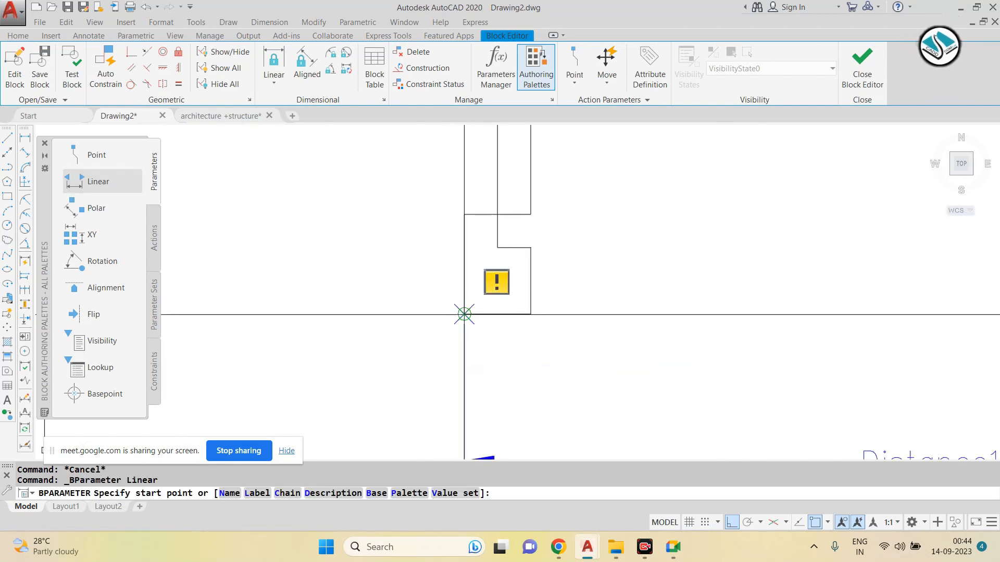
Step: Add a vertical linear parameter from the left jamb's bottom outer corner up to its top outer corner
click(464, 314)
click(464, 214)
click(354, 264)
key(Escape)
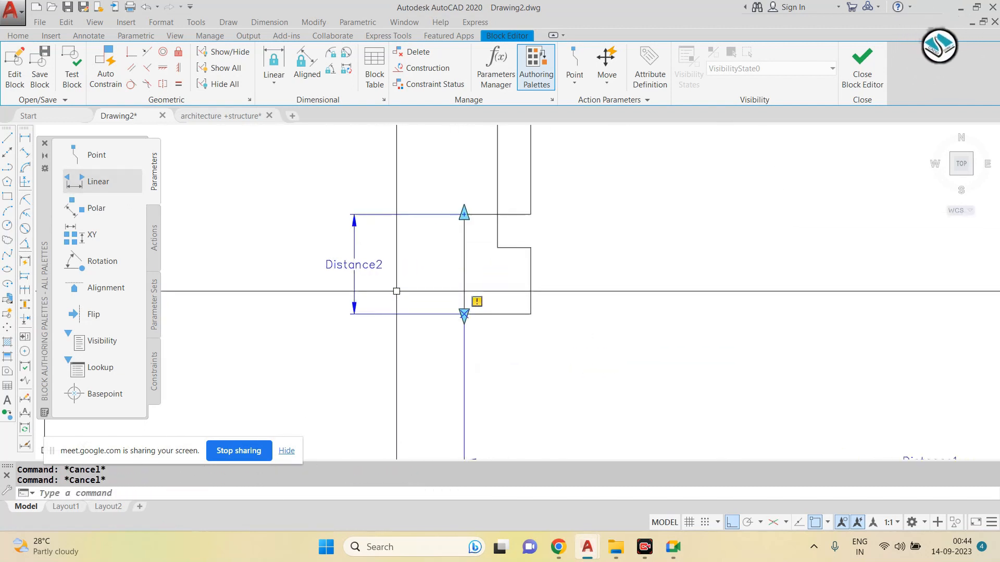
Step: Set the left jamb's vertical parameter to display 1 grip
drag(373, 284, 303, 279)
right_click(305, 280)
mouse_move(382, 207)
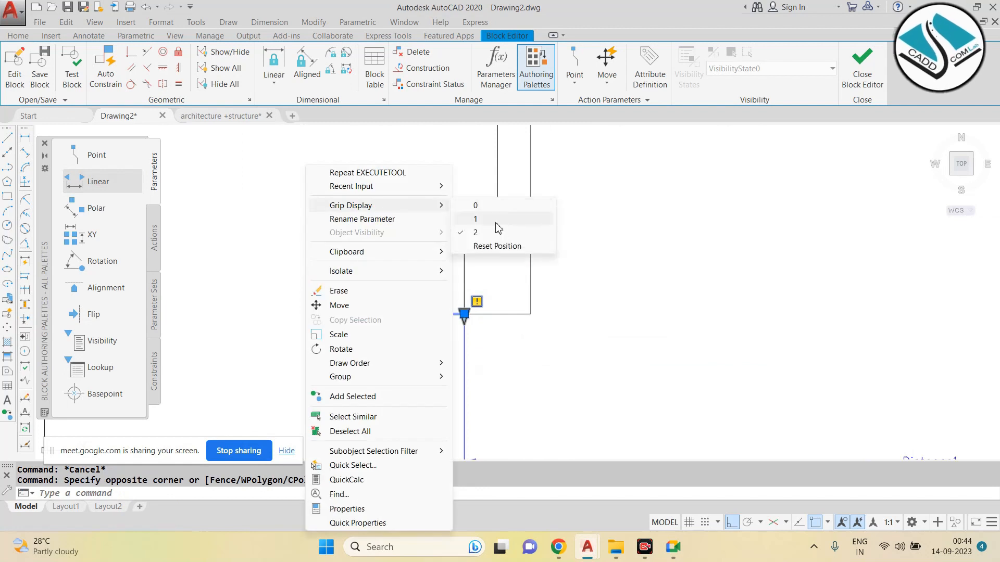
click(497, 220)
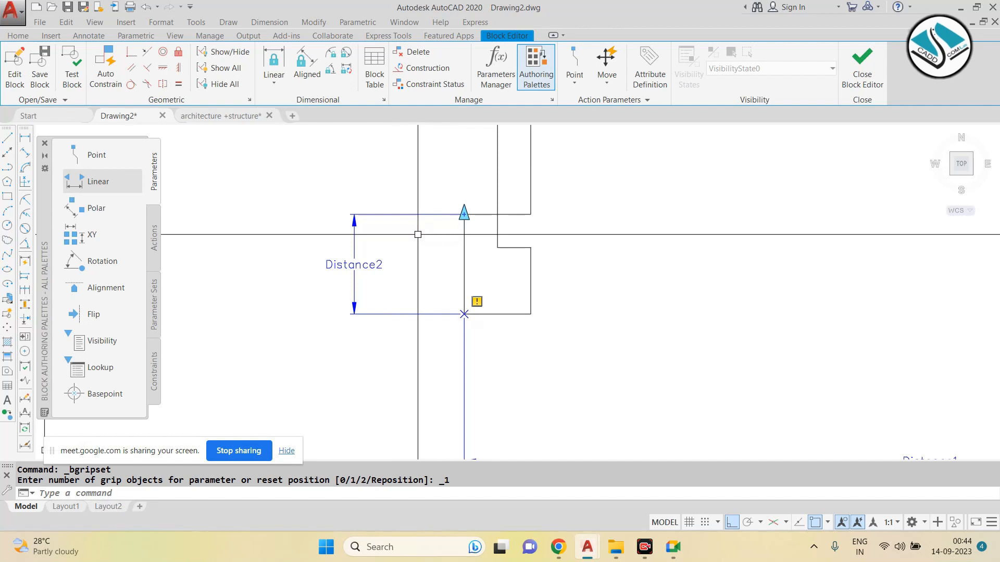
scroll(355, 244, down, 2)
scroll(610, 265, up, 1)
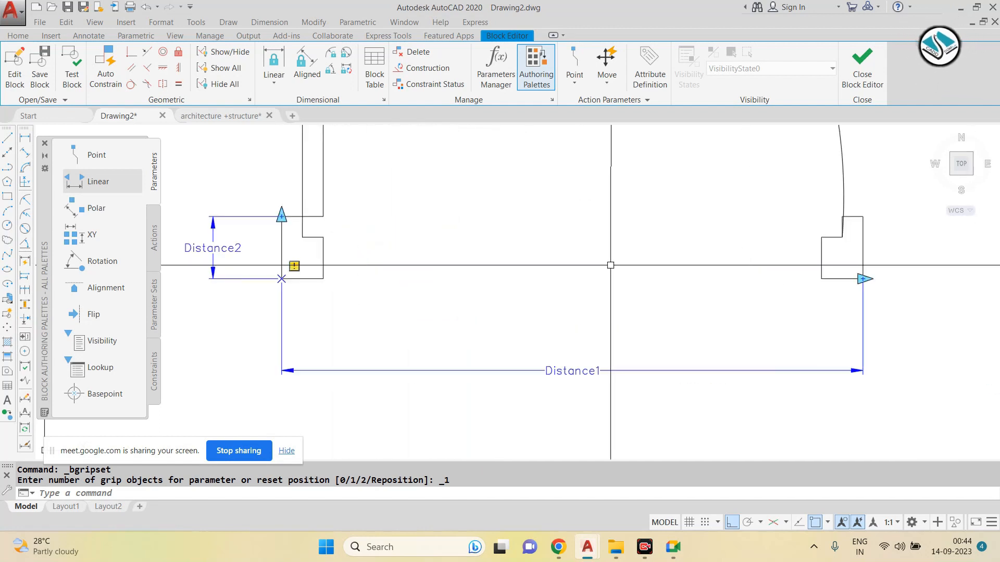
Step: Delete the vertical linear parameter on the left jamb
scroll(312, 232, down, 1)
middle_drag(312, 232, 396, 234)
scroll(396, 234, up, 1)
click(333, 228)
click(288, 236)
key(Delete)
Step: Add a vertical linear parameter from the left jamb's top outer corner down to its bottom outer corner
click(98, 189)
scroll(364, 239, up, 2)
click(358, 183)
click(358, 329)
click(248, 282)
key(Escape)
Step: Reduce the left jamb's downward vertical parameter to a grip display of 1
click(288, 279)
click(248, 288)
right_click(248, 288)
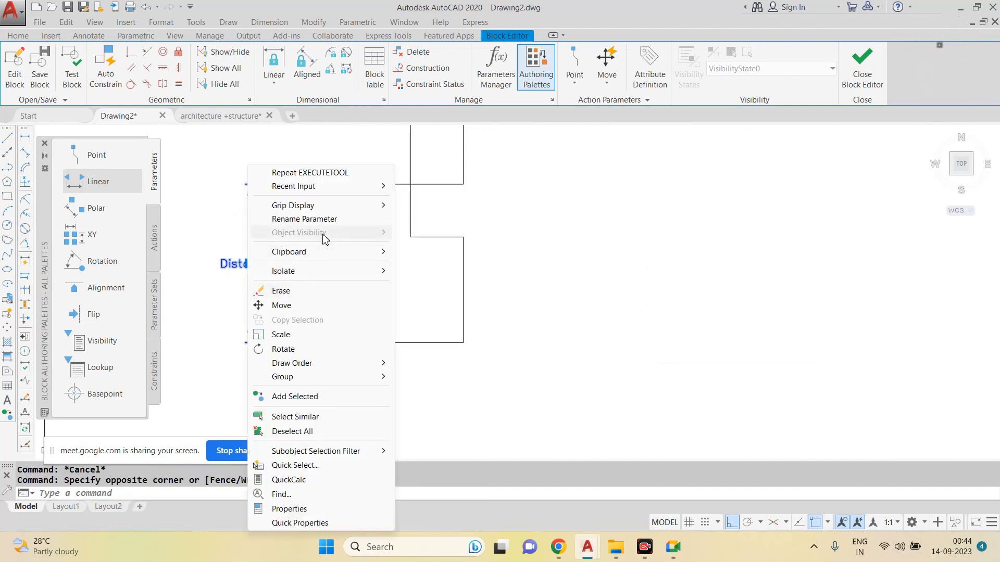
click(417, 217)
scroll(311, 265, down, 5)
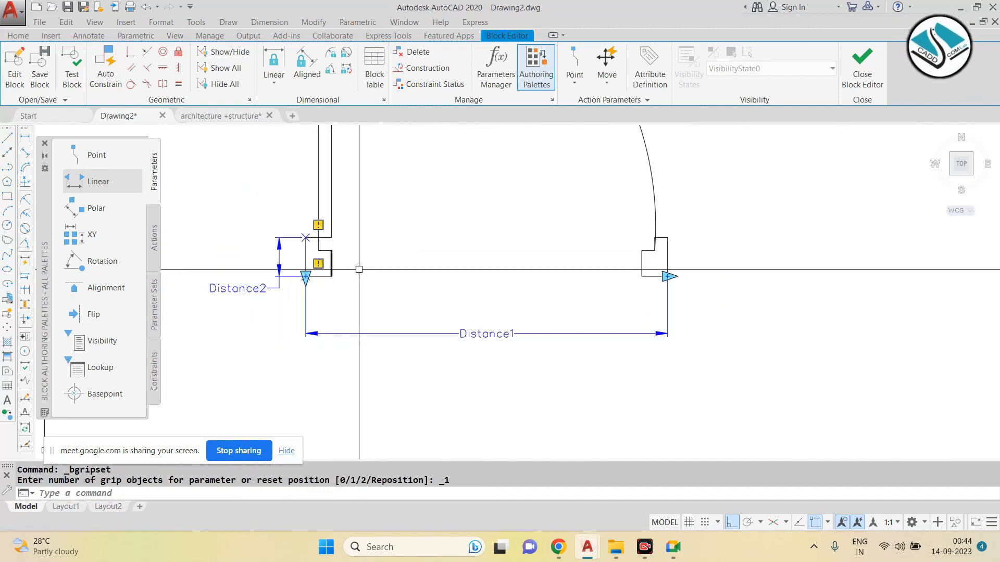
key(Escape)
key(Escape)
Step: Start a stretch action on the horizontal width parameter, tied to its right end point, with a stretch frame around the right jamb
click(155, 238)
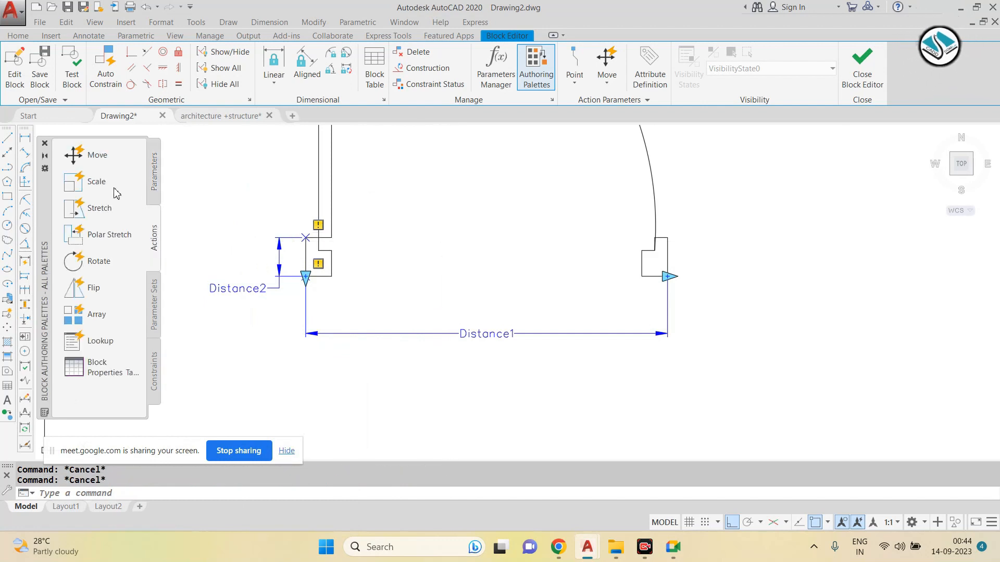
click(96, 209)
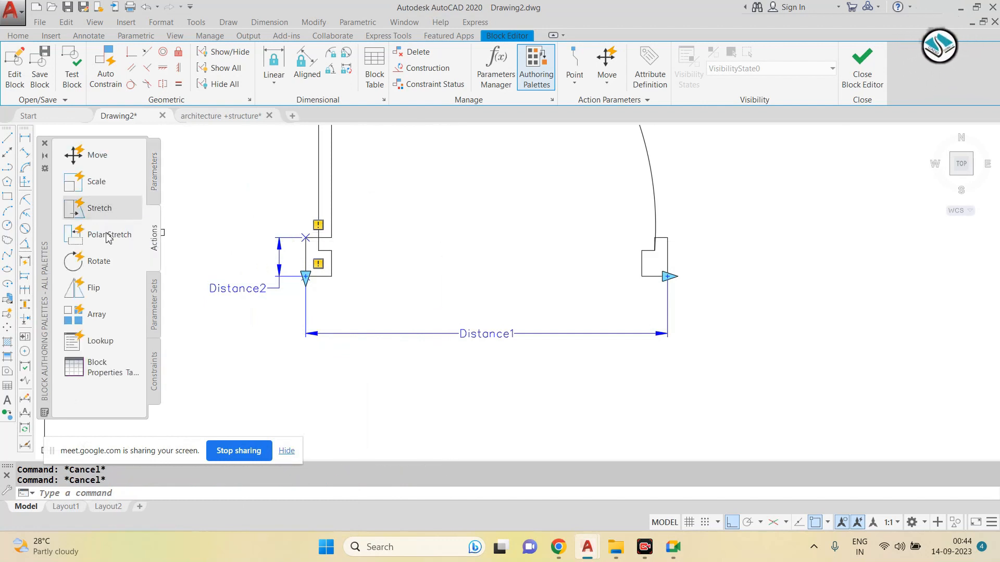
click(501, 334)
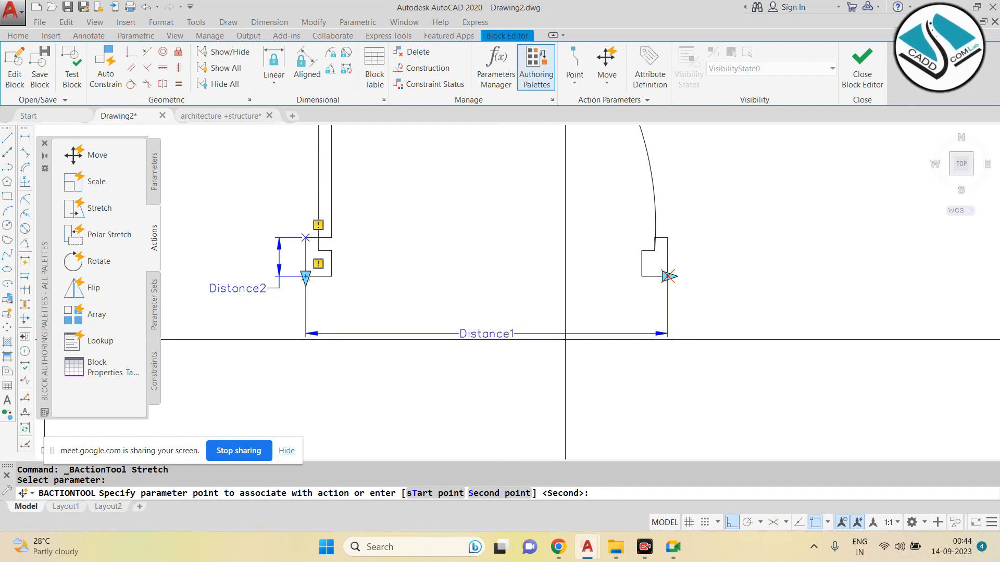
scroll(657, 266, up, 2)
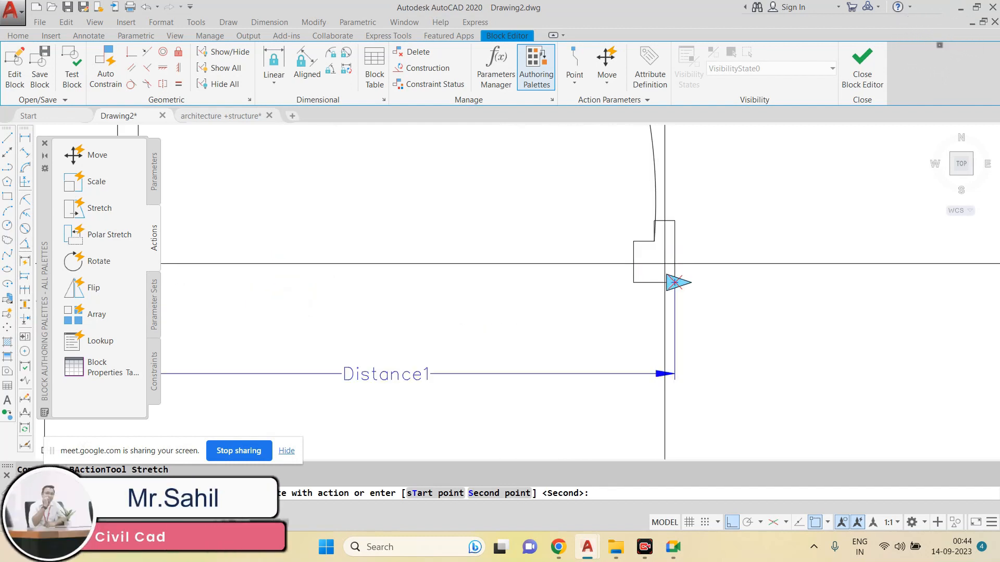
click(668, 276)
scroll(657, 324, down, 2)
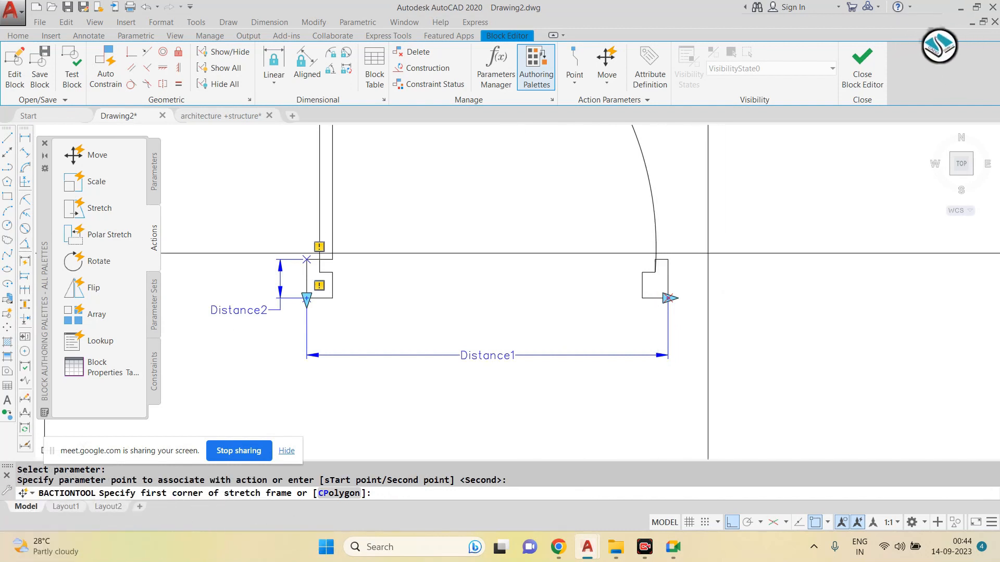
scroll(708, 255, up, 2)
click(761, 206)
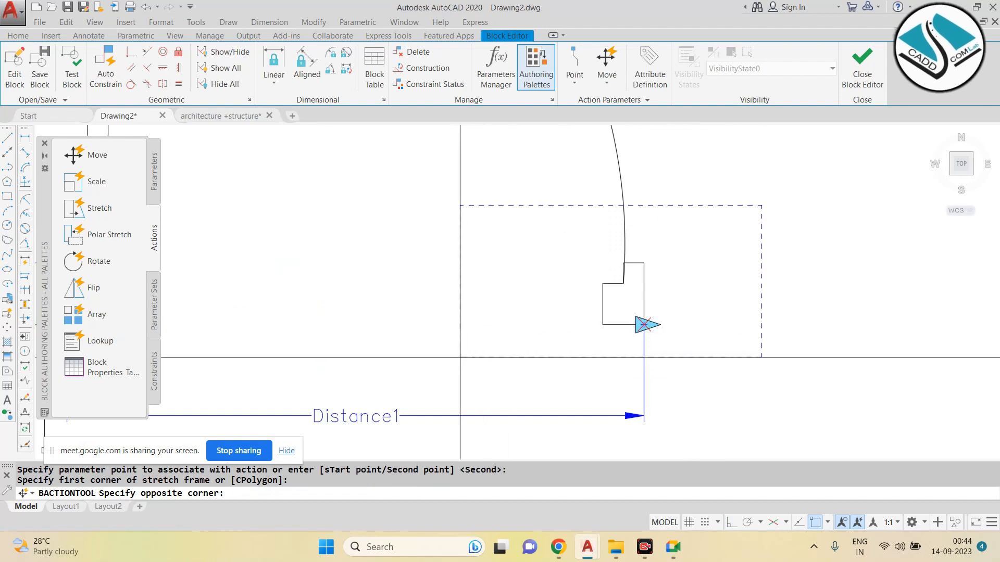
click(431, 360)
Step: Assign the right jamb's outline to the width stretch action, excluding the swing arc and the width parameter
click(702, 243)
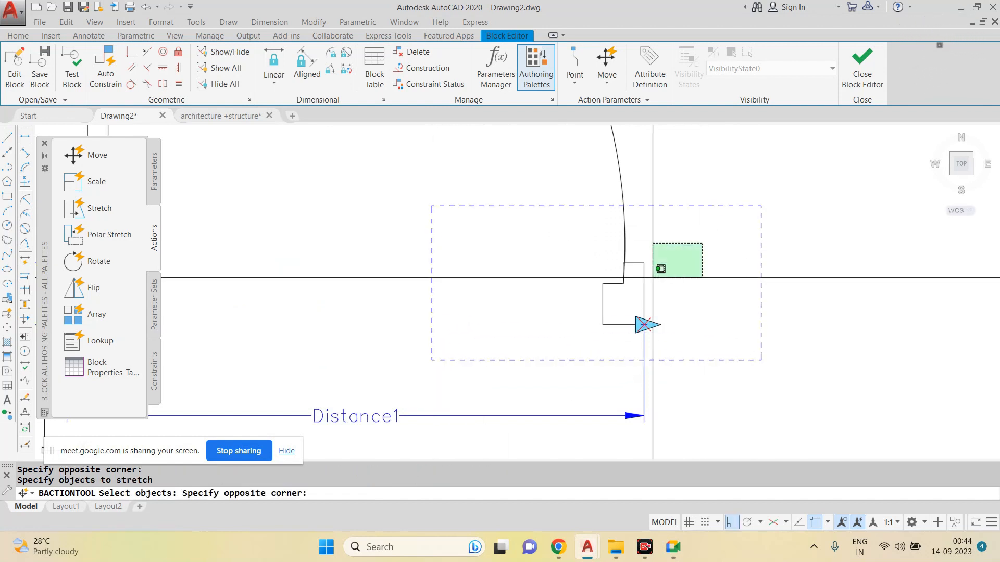
click(568, 332)
click(698, 245)
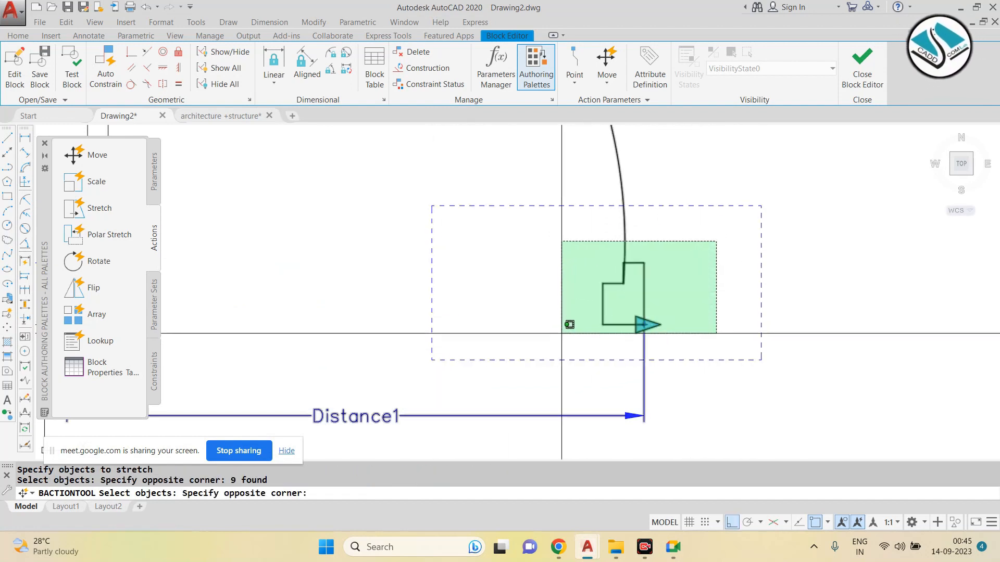
click(584, 313)
scroll(642, 290, down, 2)
shift+click(657, 168)
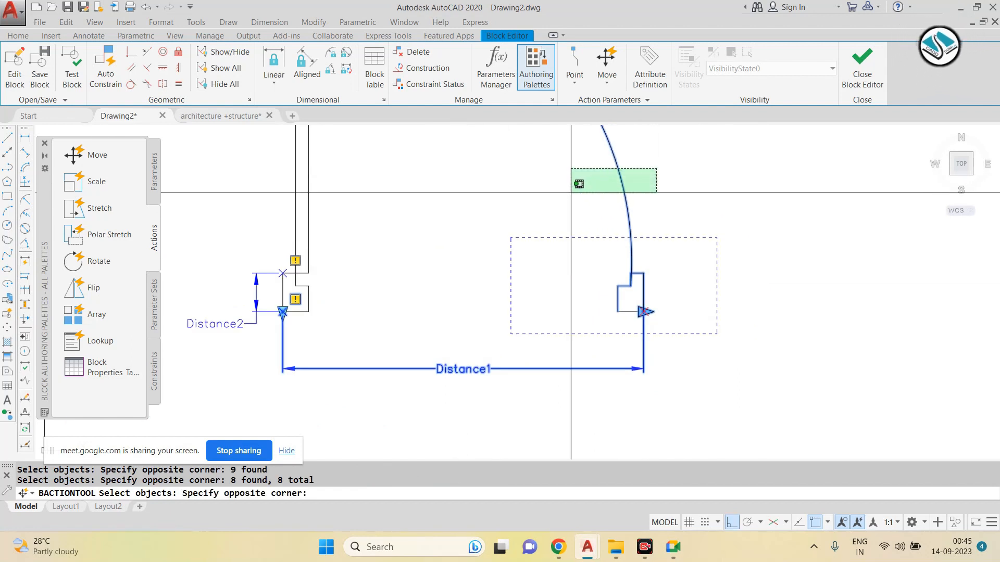
shift+click(570, 190)
shift+click(471, 343)
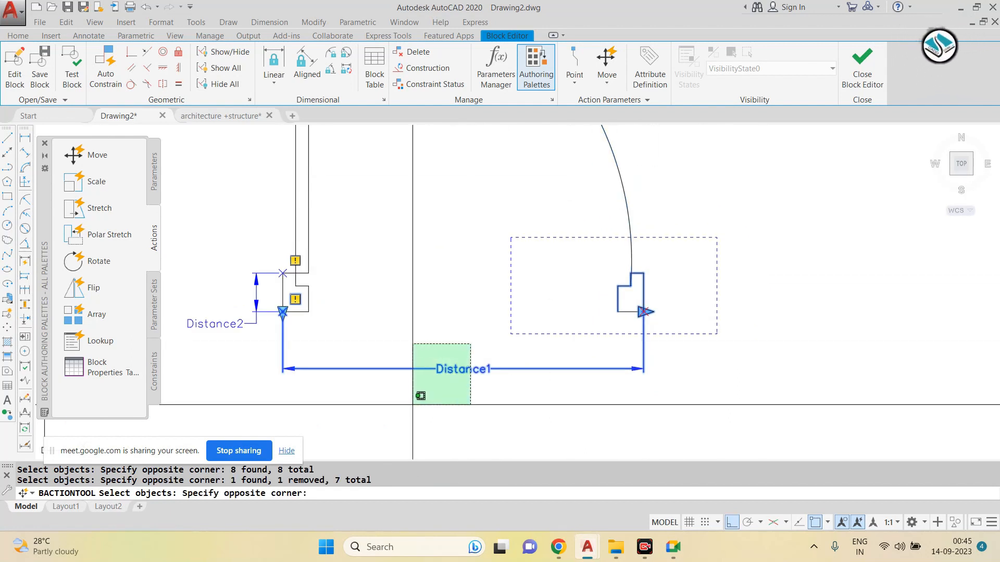
shift+click(413, 405)
scroll(636, 313, up, 2)
click(631, 311)
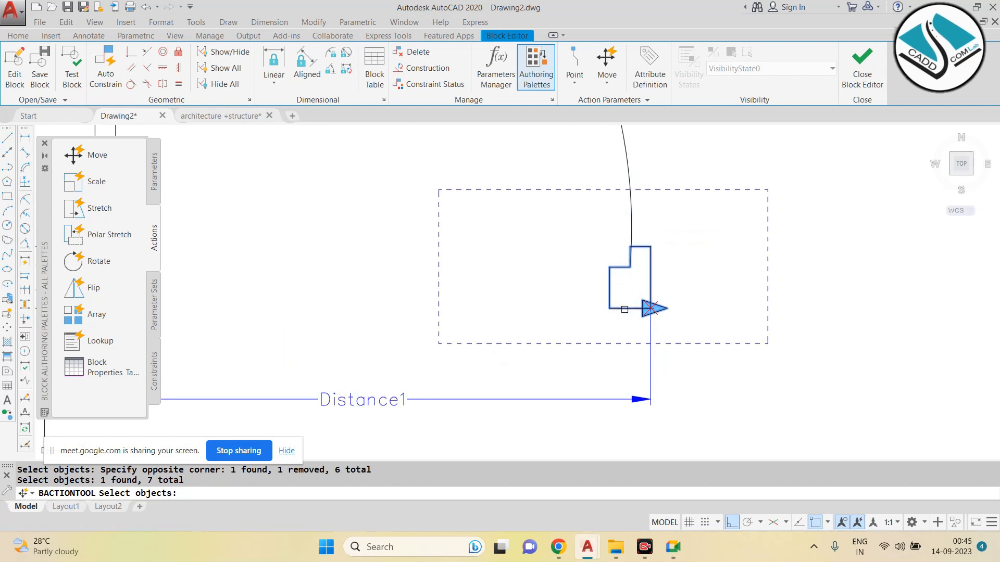
scroll(589, 325, down, 2)
scroll(620, 373, down, 2)
scroll(620, 372, up, 4)
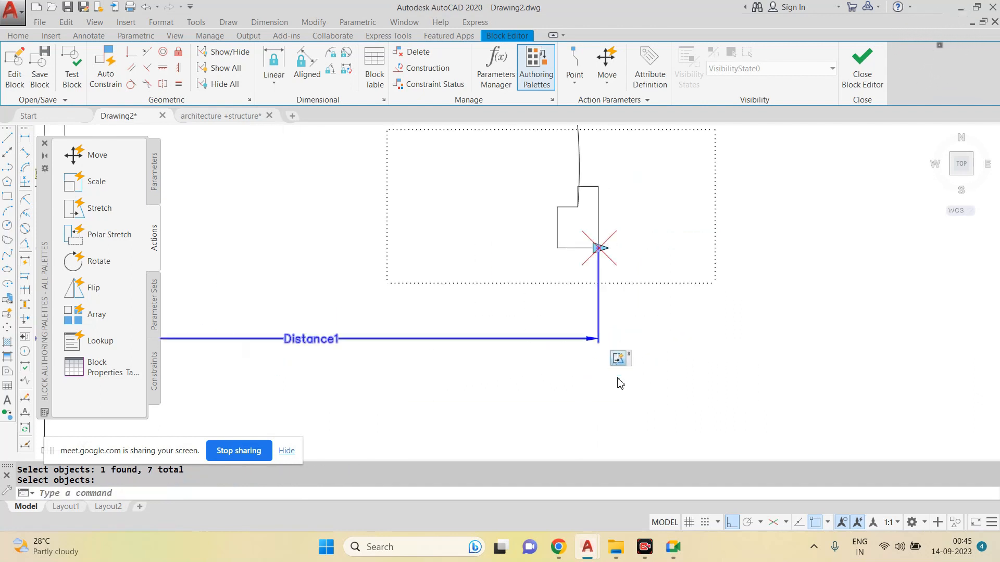
scroll(623, 369, down, 4)
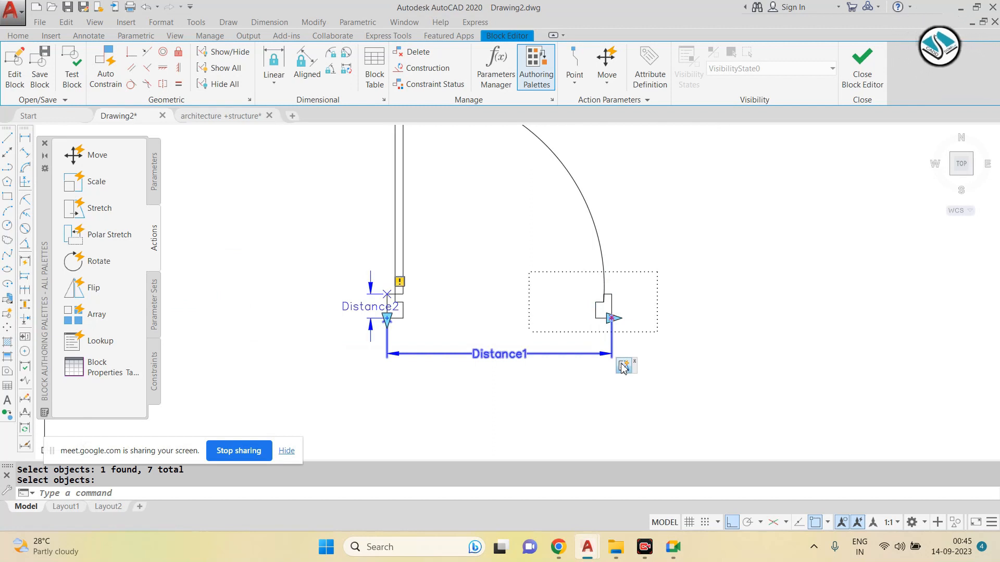
middle_drag(367, 302, 351, 343)
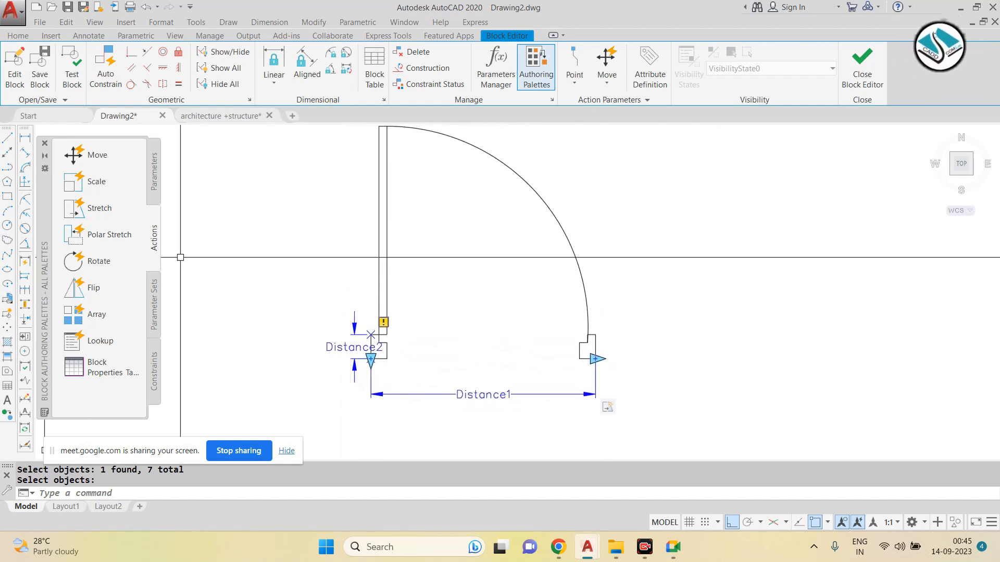
click(95, 214)
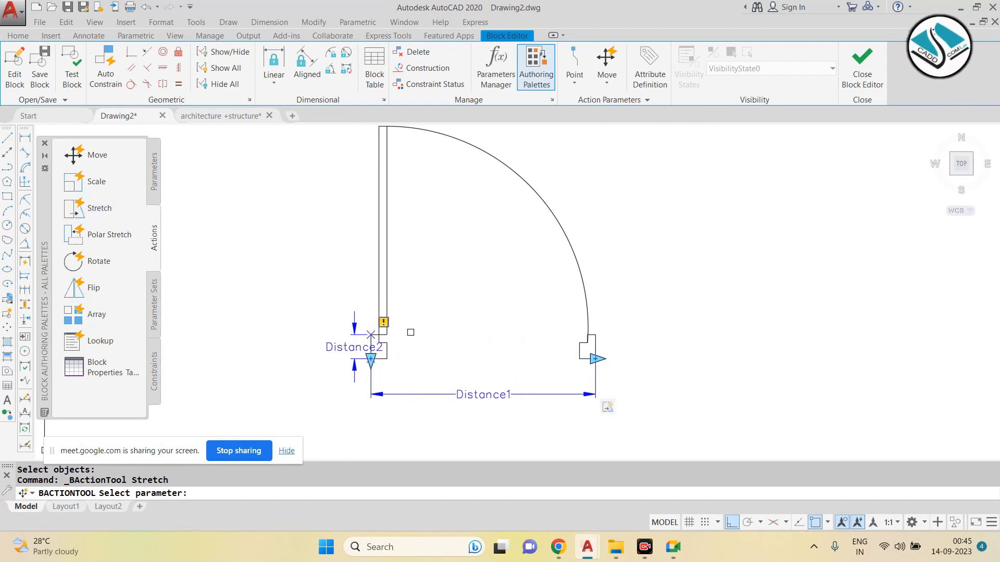
click(94, 214)
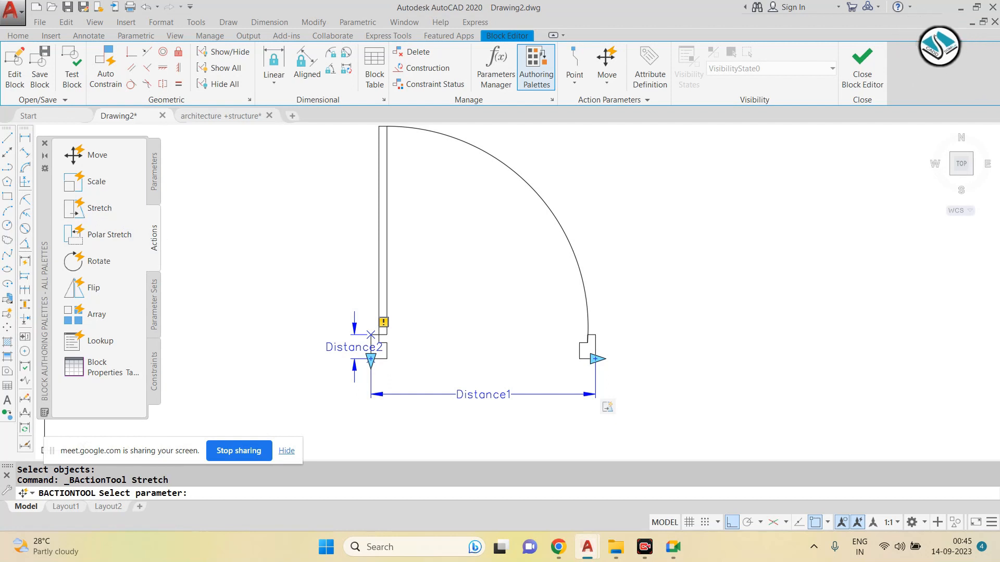
click(494, 395)
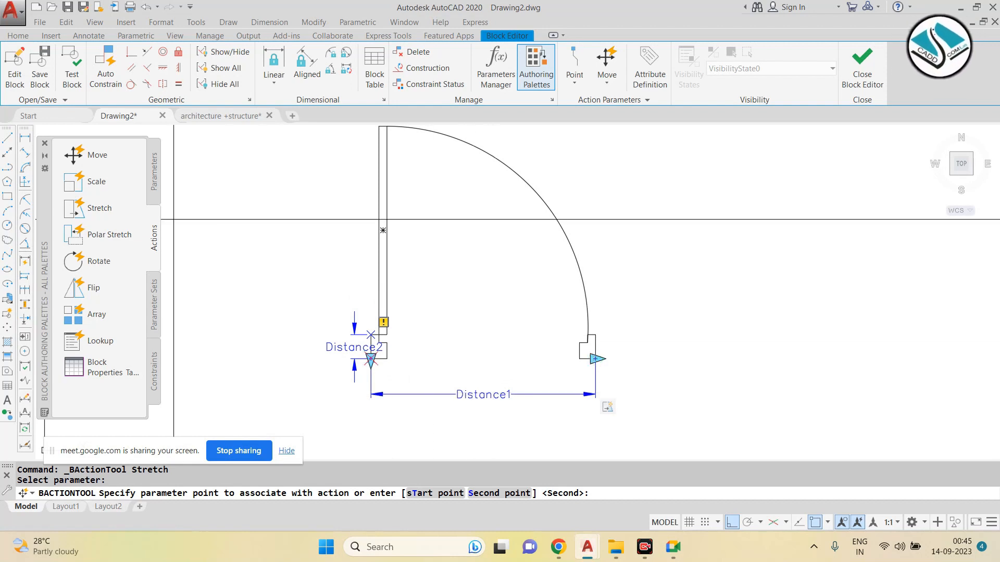
key(Escape)
key(Escape)
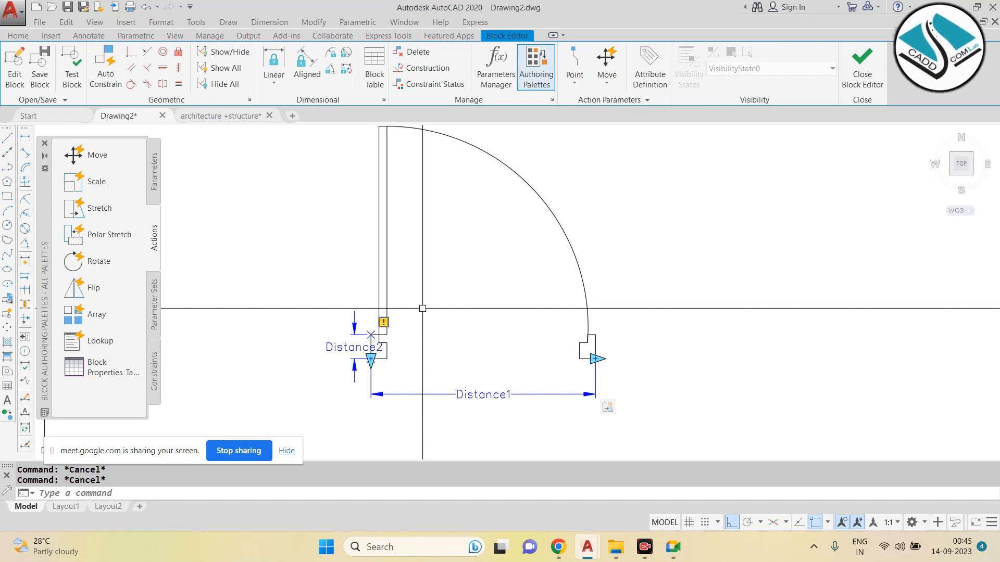
middle_drag(366, 293, 417, 250)
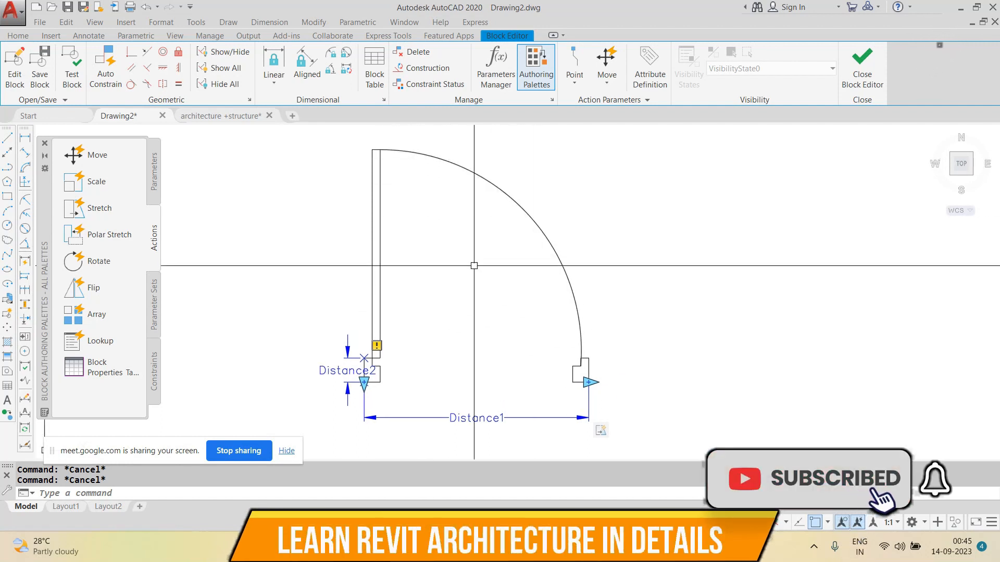
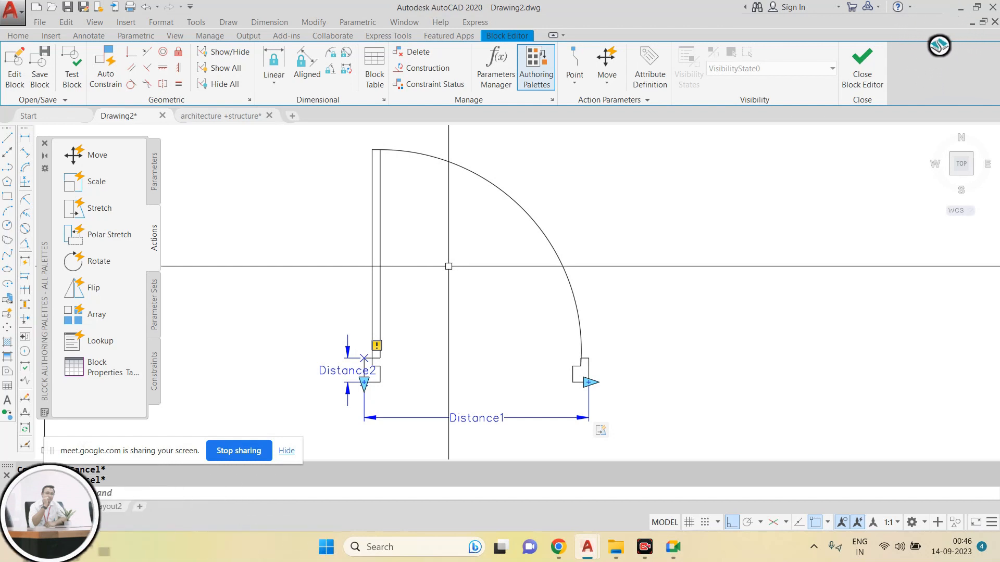
Step: Start a stretch action on the vertical jamb-depth parameter, tied to its bottom point, with a stretch frame across both jambs' lower ends
middle_drag(438, 351, 388, 269)
scroll(369, 276, up, 2)
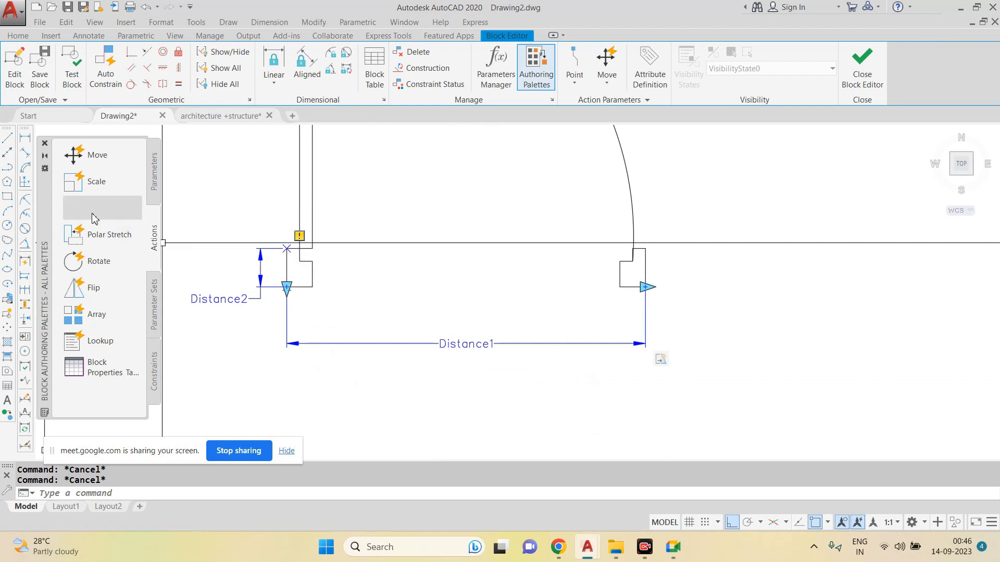
click(70, 214)
scroll(244, 306, up, 2)
click(311, 216)
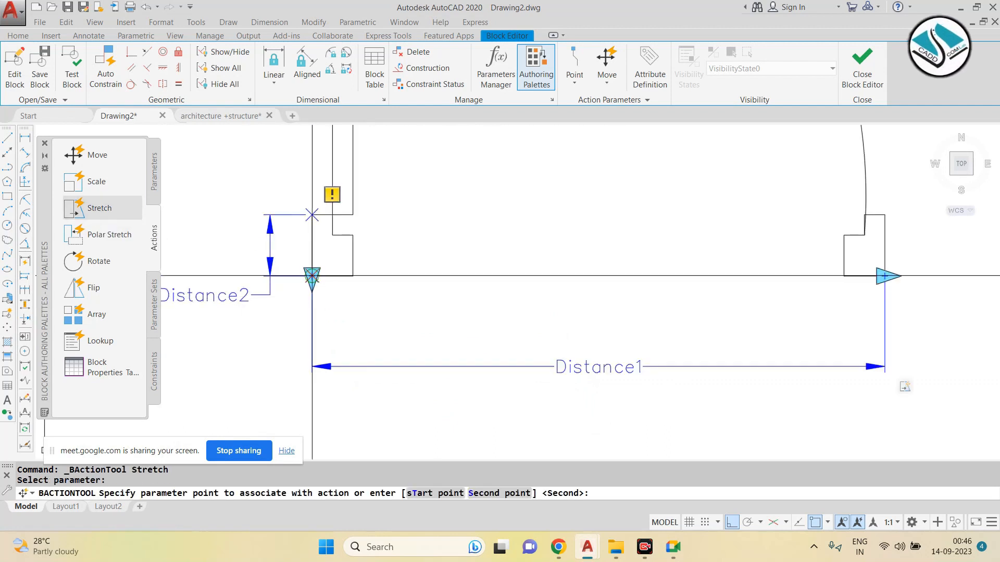
click(312, 276)
click(969, 251)
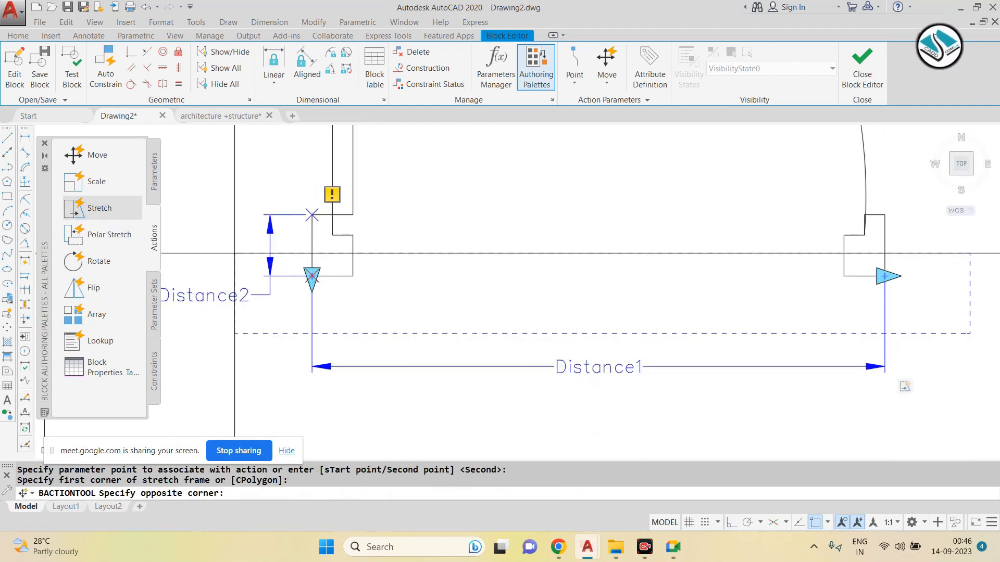
click(235, 333)
Step: Assign the lower outlines of both jambs to the depth stretch action, excluding the two linear parameters
scroll(417, 281, down, 2)
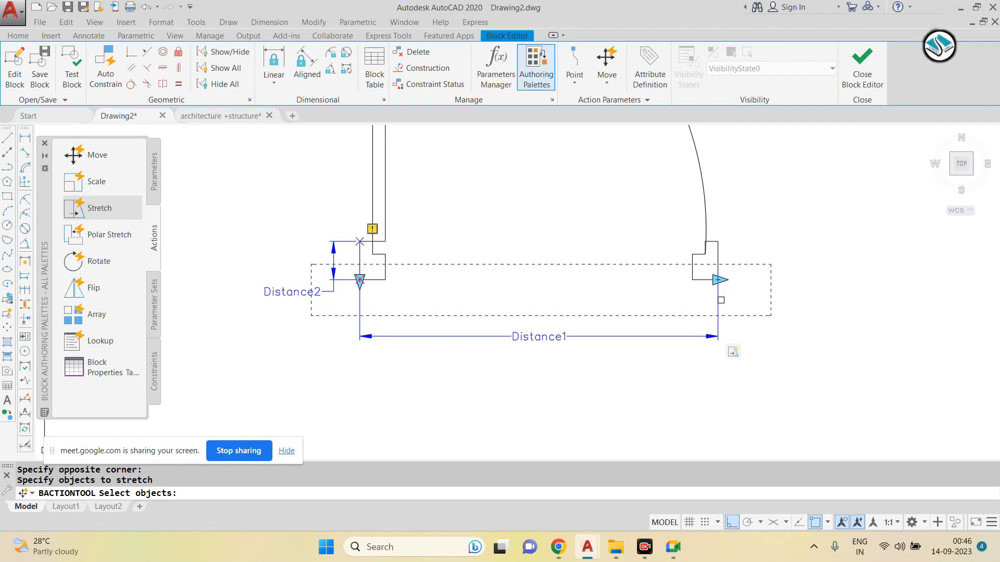
scroll(713, 307, up, 2)
click(750, 303)
middle_drag(454, 271, 717, 315)
scroll(527, 328, up, 1)
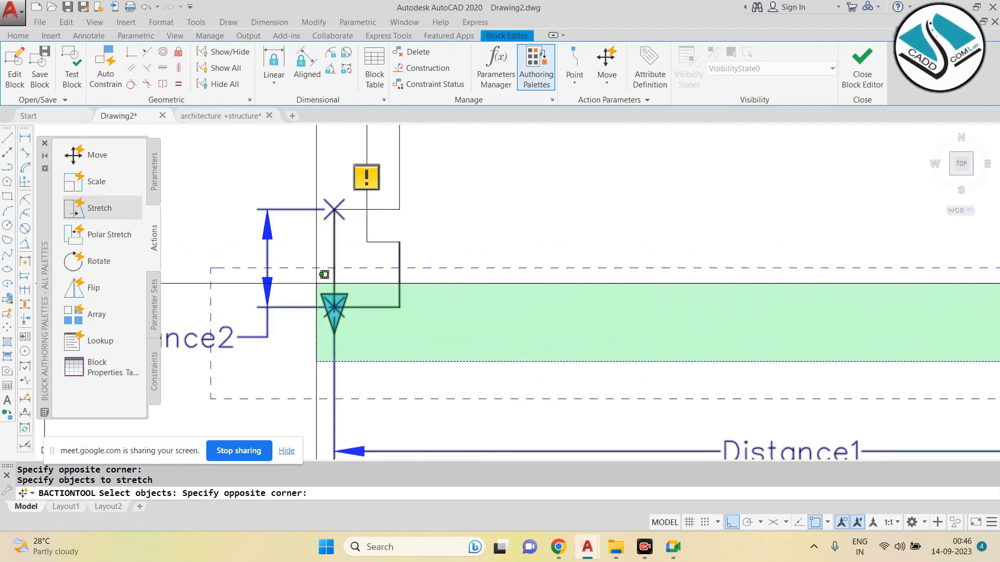
click(317, 284)
scroll(371, 268, down, 1)
shift+click(240, 315)
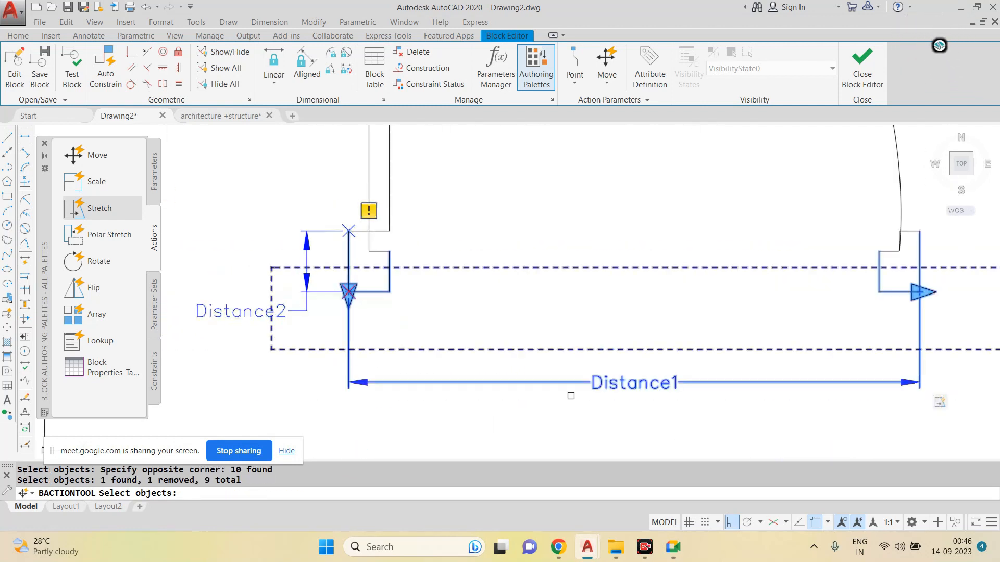
shift+click(623, 384)
key(Return)
scroll(395, 356, down, 5)
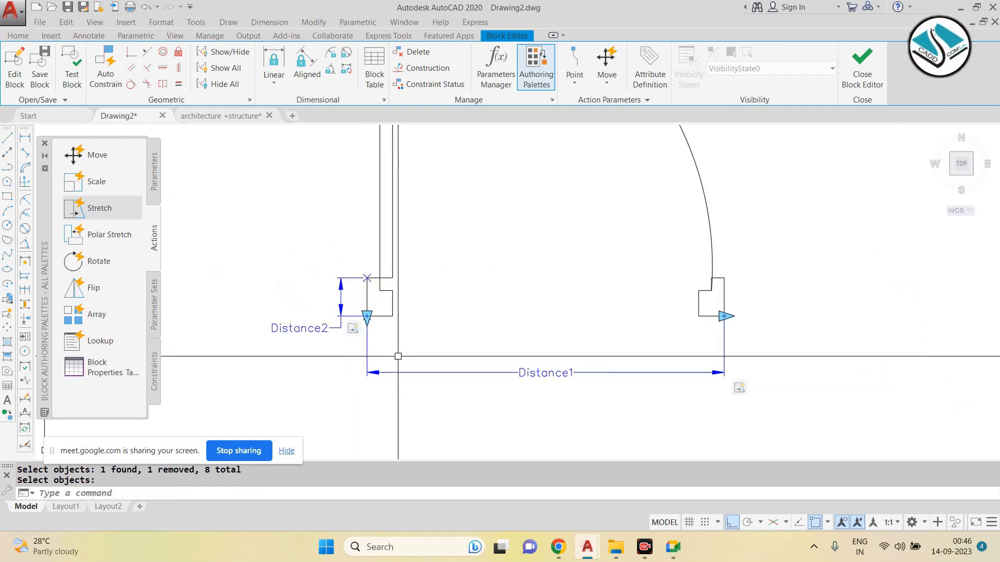
middle_drag(399, 364, 395, 279)
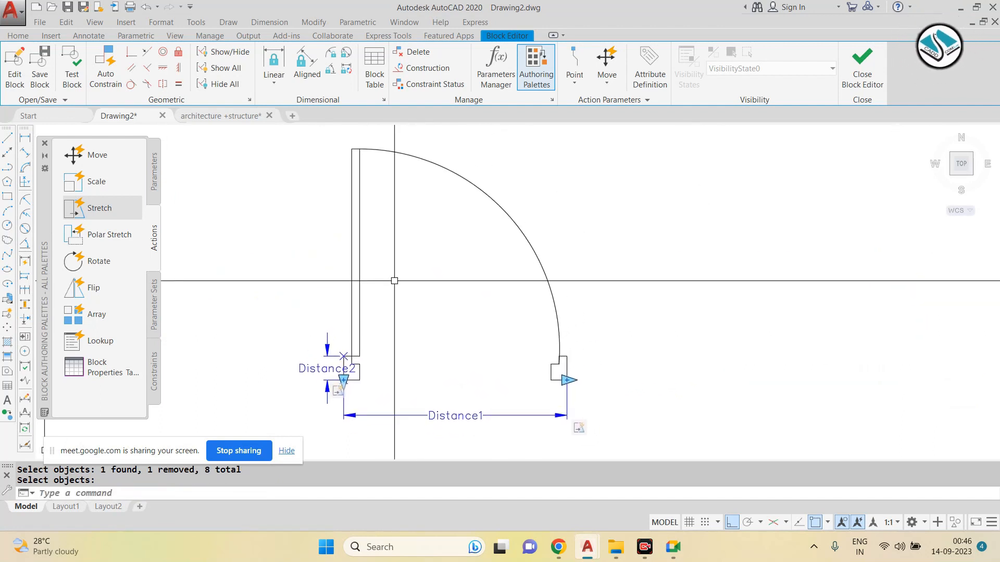
Step: Add a scale action to the horizontal width parameter for the door leaf only, leaving the swing arc out of the selection
key(Escape)
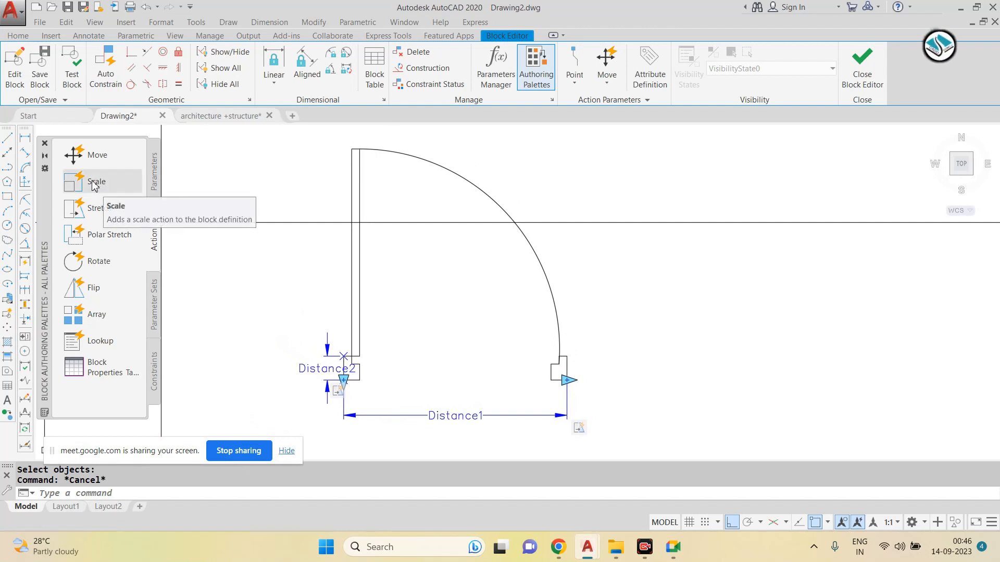
click(95, 186)
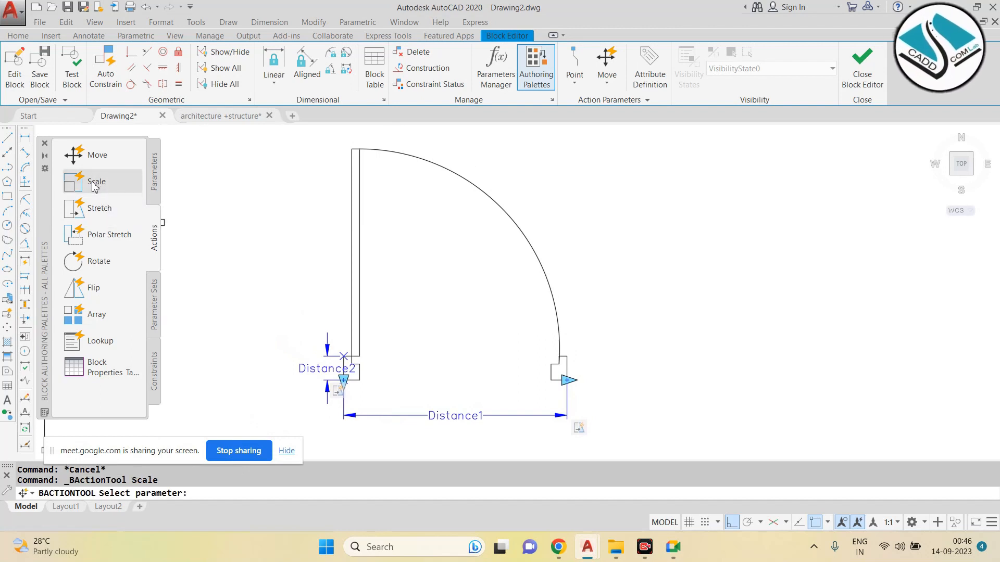
click(438, 415)
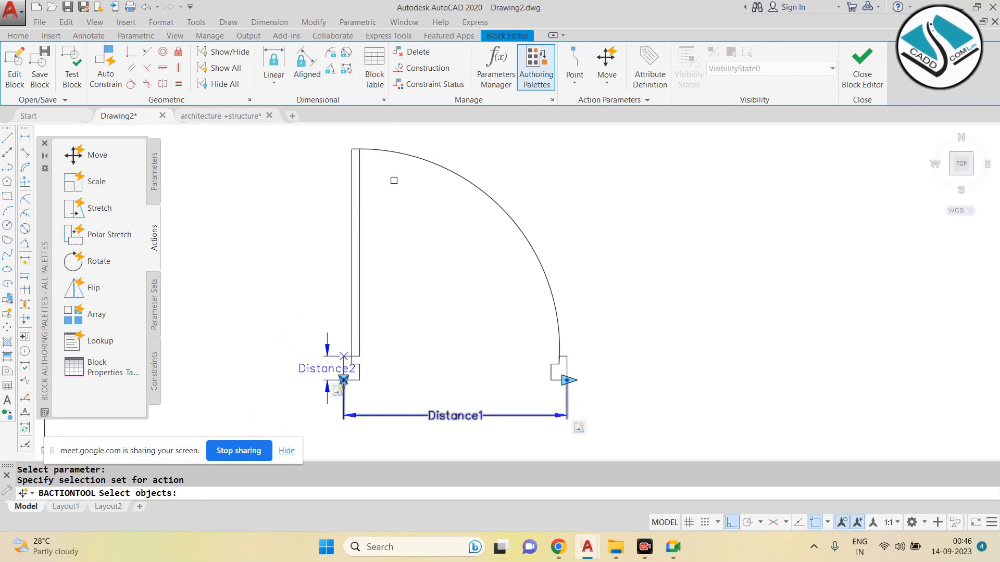
click(387, 130)
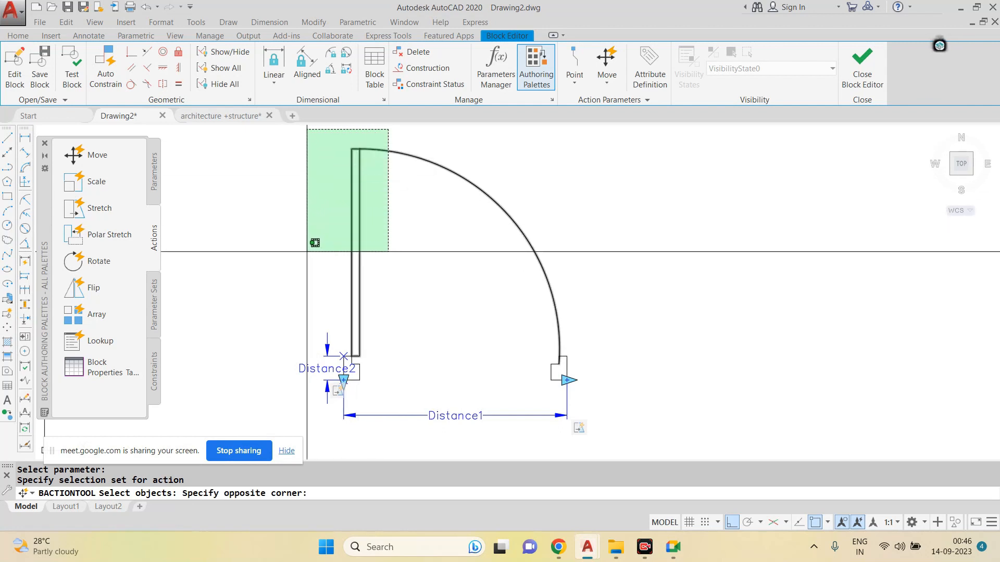
click(307, 237)
click(524, 169)
shift+click(478, 189)
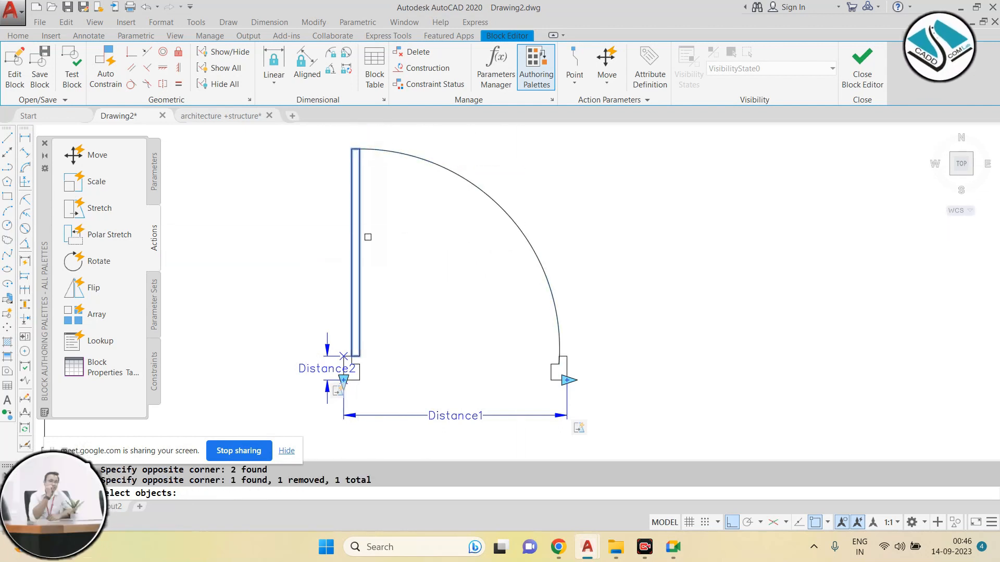
key(Escape)
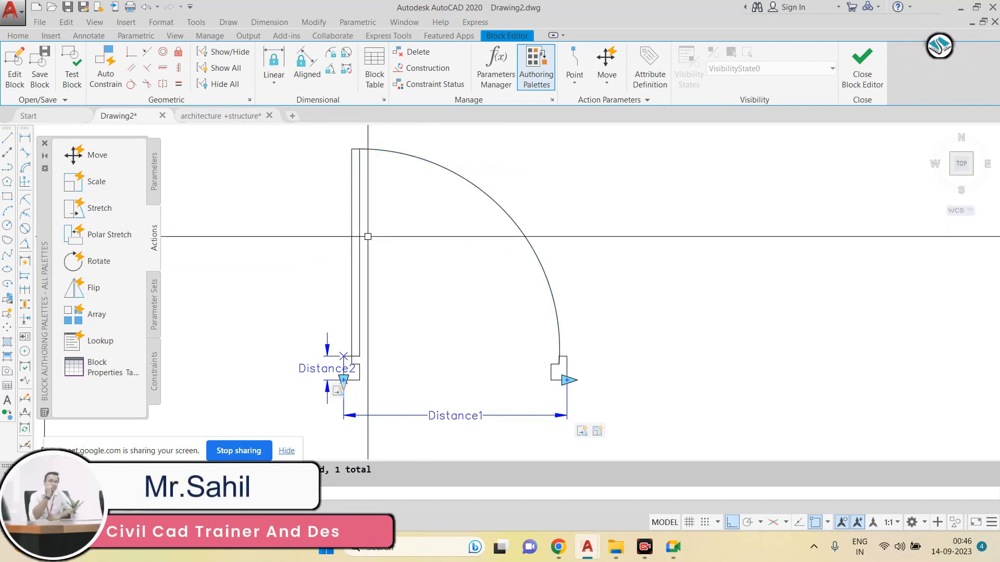
middle_drag(365, 232, 319, 221)
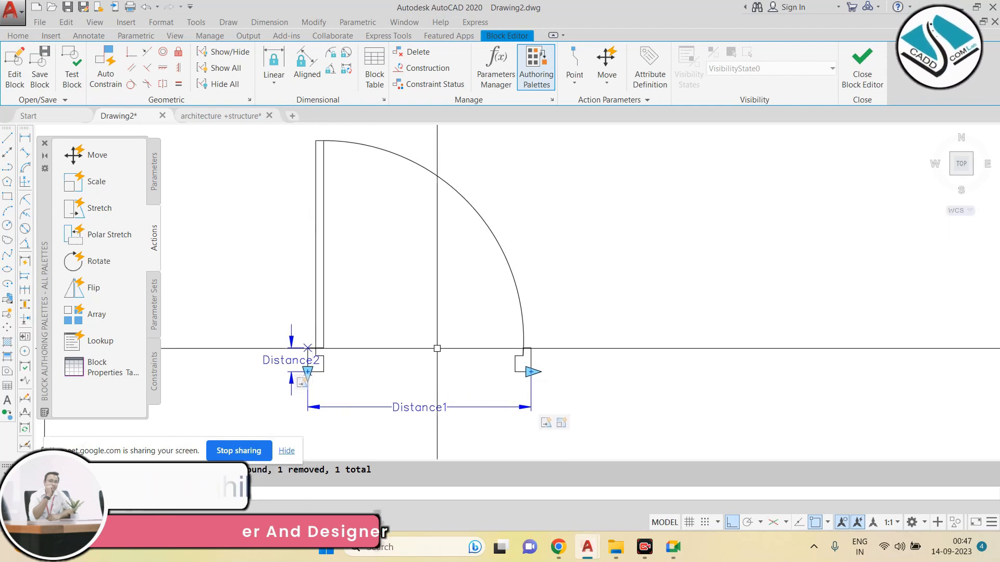
Step: Open the properties of the scale action on the horizontal width parameter to check its settings
scroll(552, 427, up, 2)
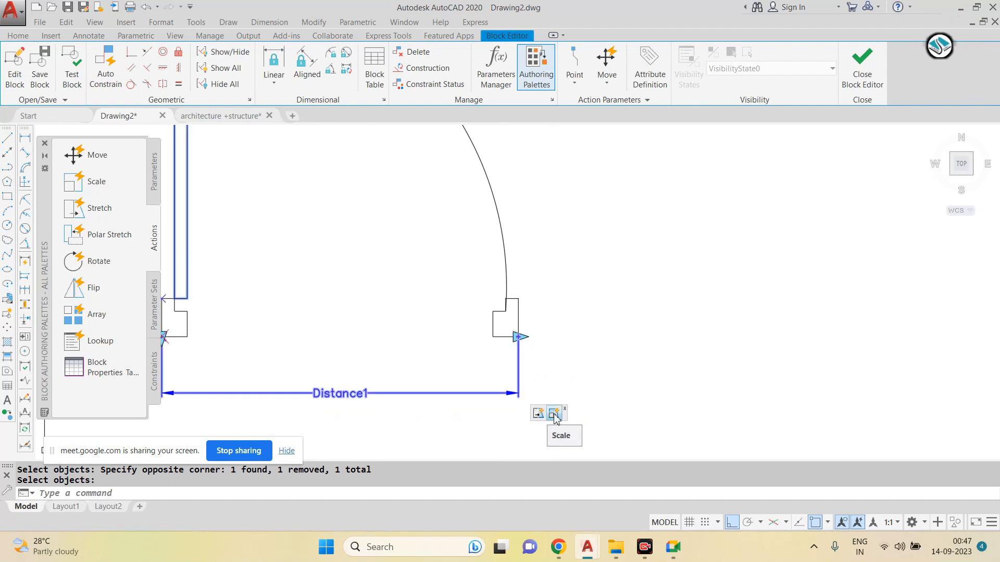
scroll(555, 417, down, 2)
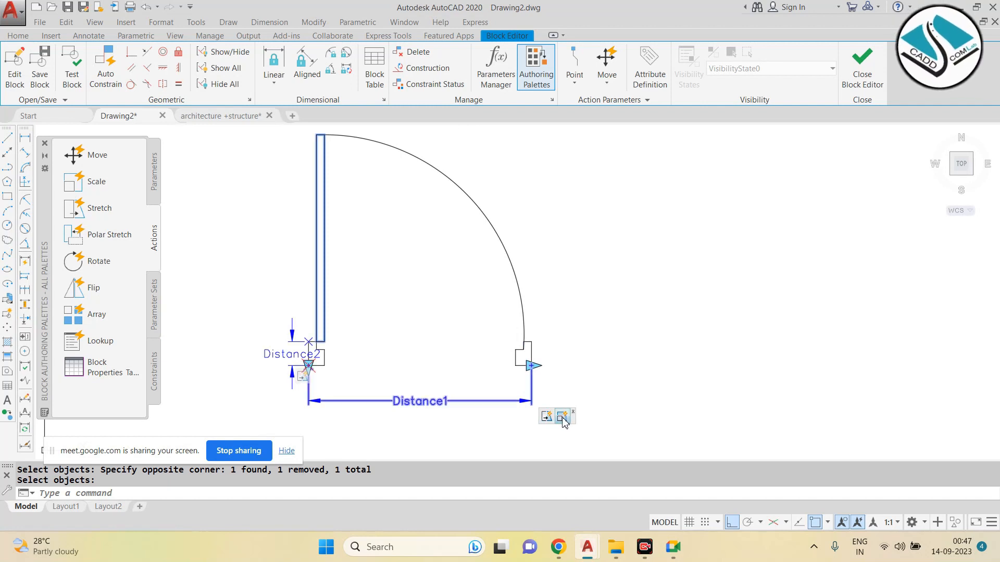
text(ch)
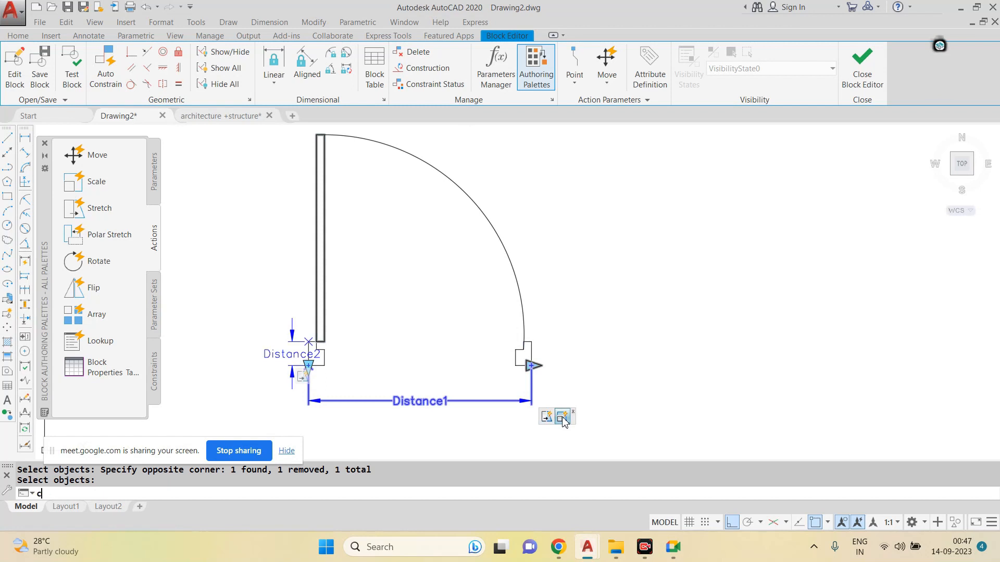
key(Return)
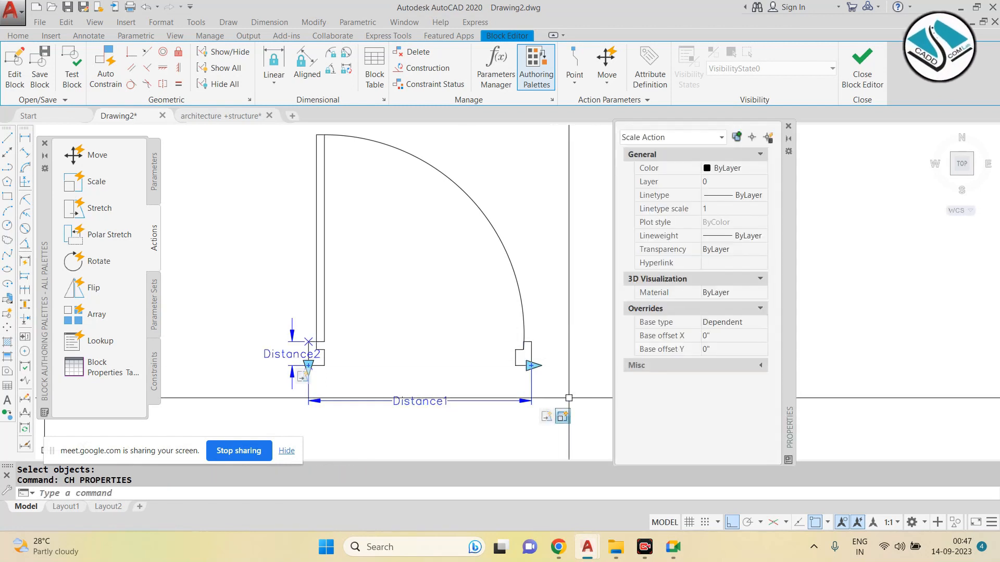
key(Escape)
click(563, 417)
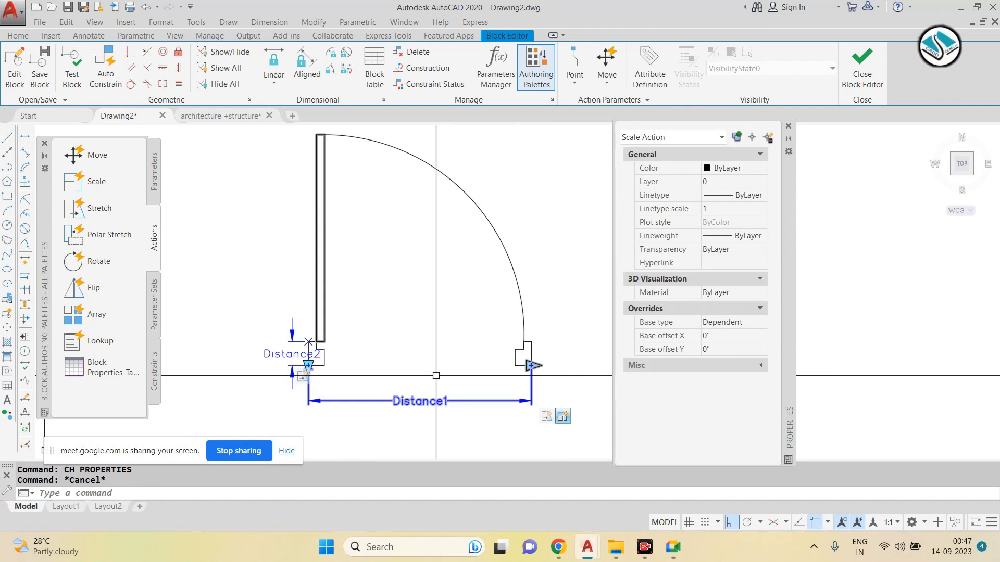
Step: Clear the selection and look through the door block's own properties, including the View, Misc and Block settings
key(Escape)
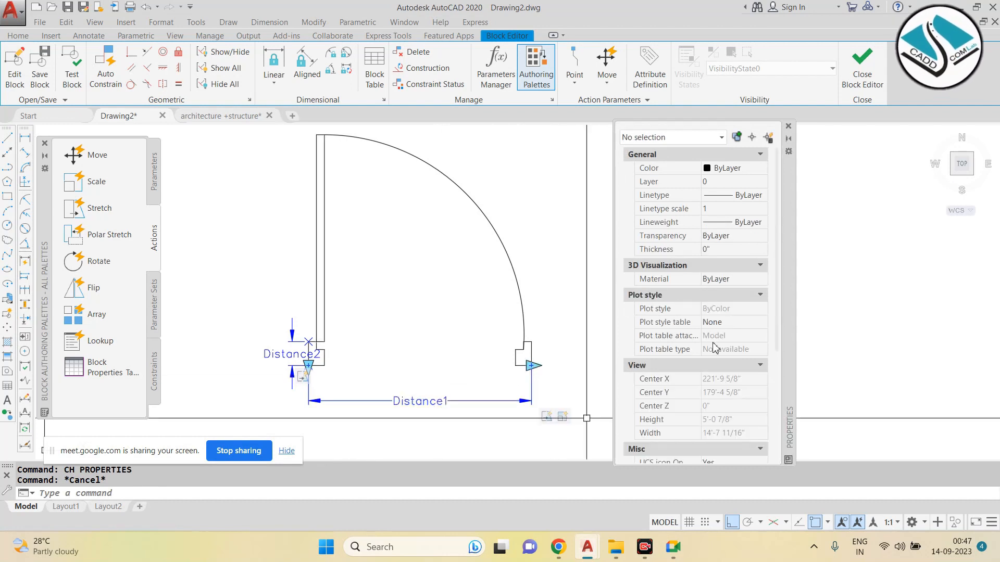
drag(777, 323, 789, 409)
scroll(758, 426, down, 3)
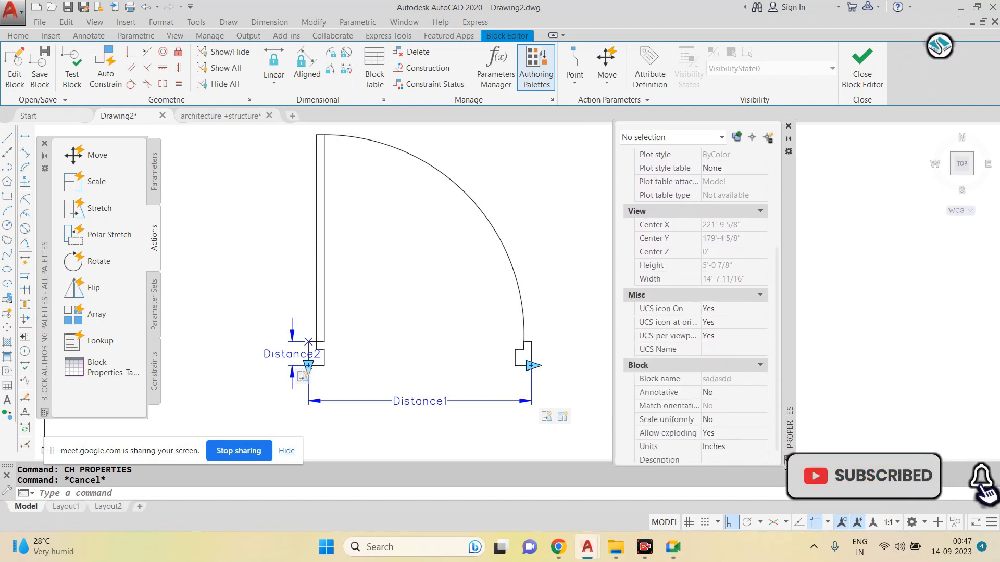
scroll(750, 423, up, 4)
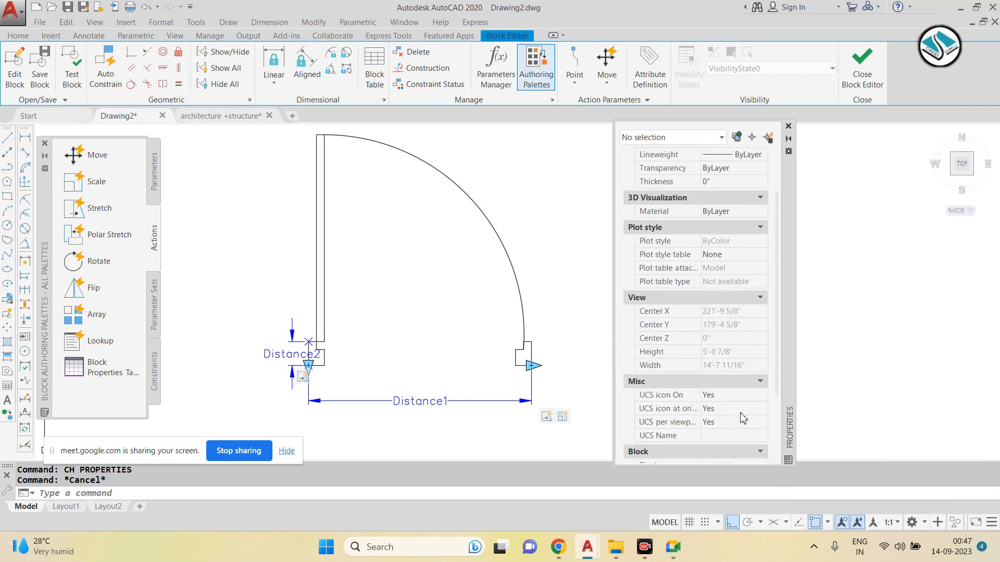
scroll(727, 376, down, 4)
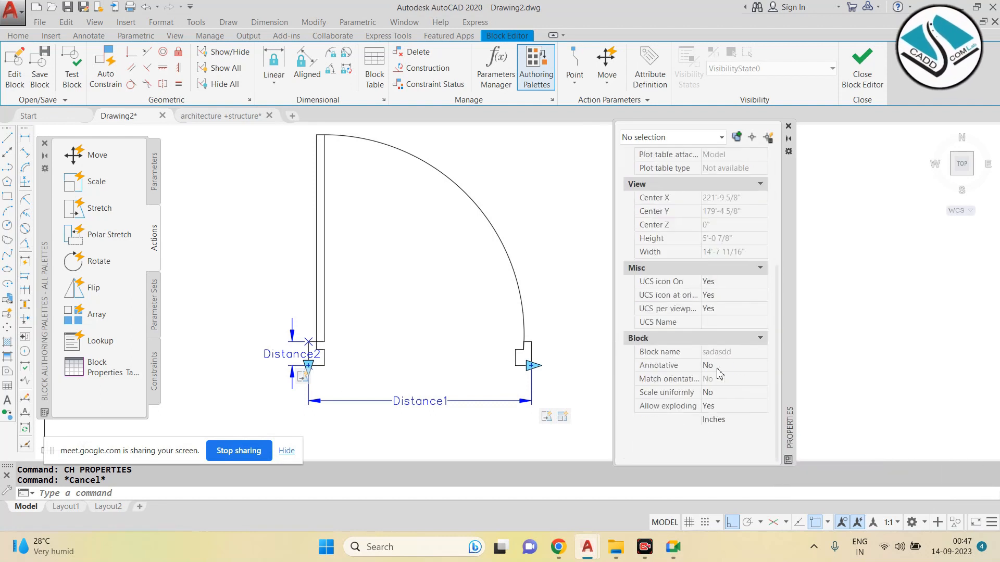
Step: Examine the scale action's Overrides and Misc properties, and compare them with those of the width stretch action
click(568, 420)
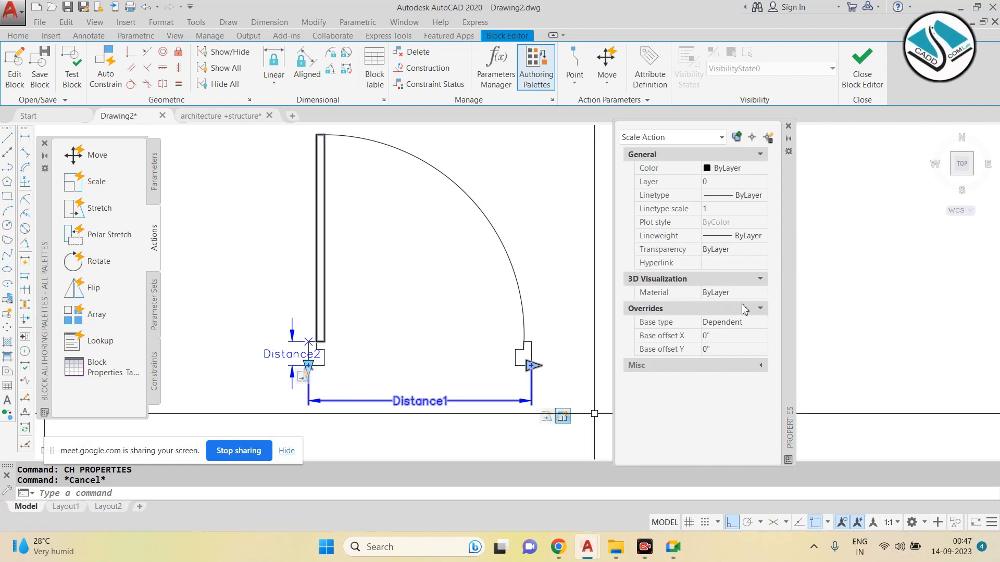
click(762, 365)
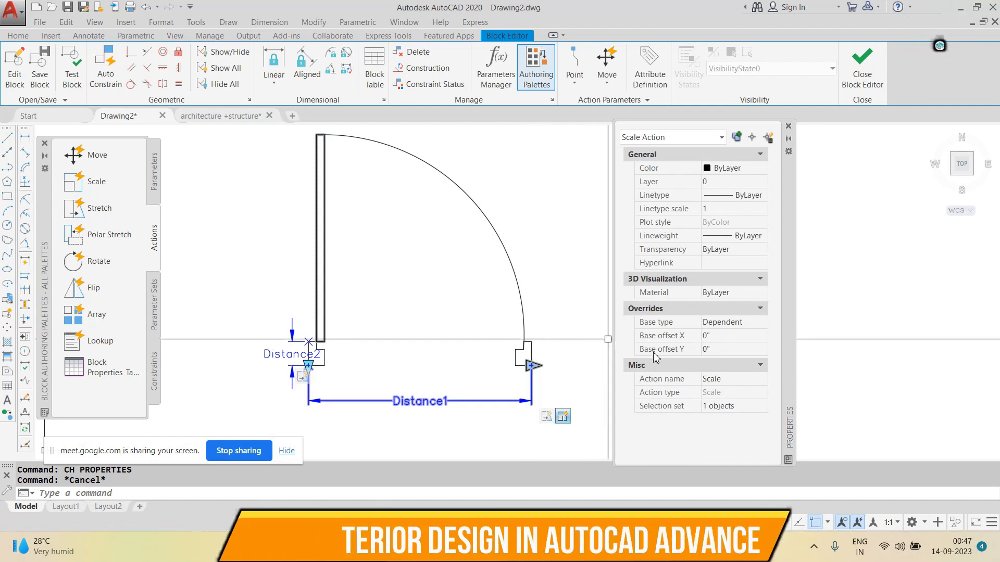
click(546, 416)
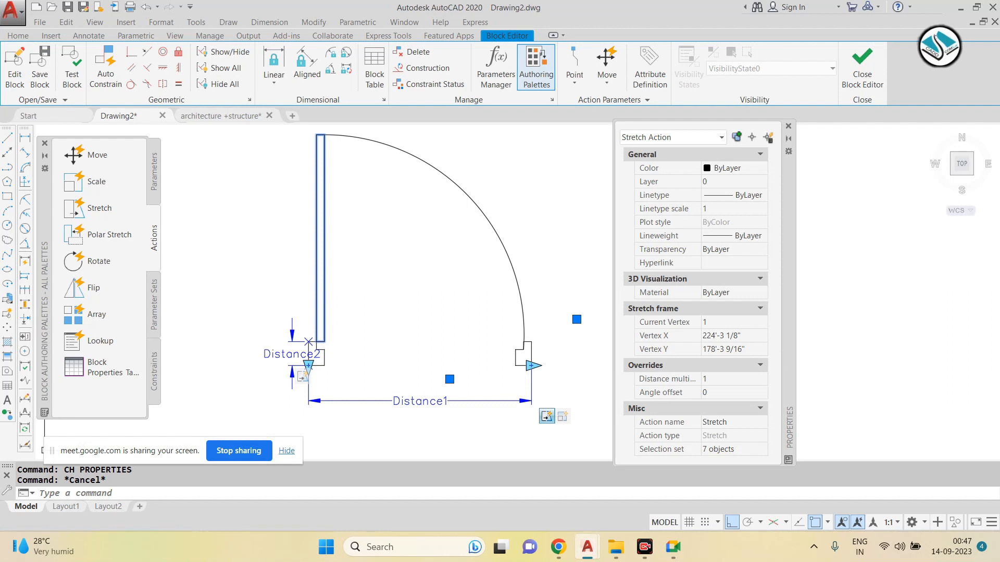
Step: Delete the Scale action attached to the Distance1 parameter
key(Escape)
right_click(566, 420)
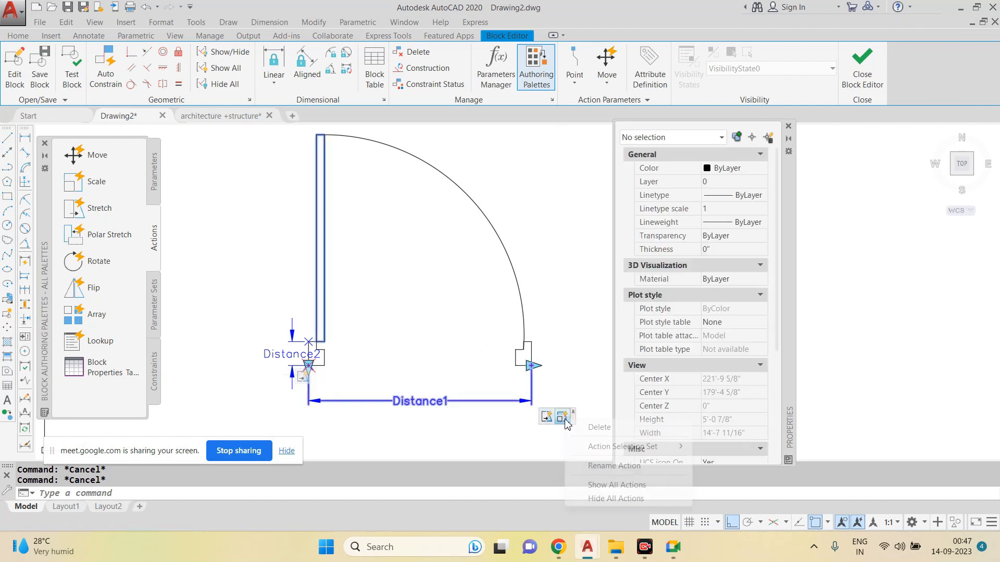
click(599, 427)
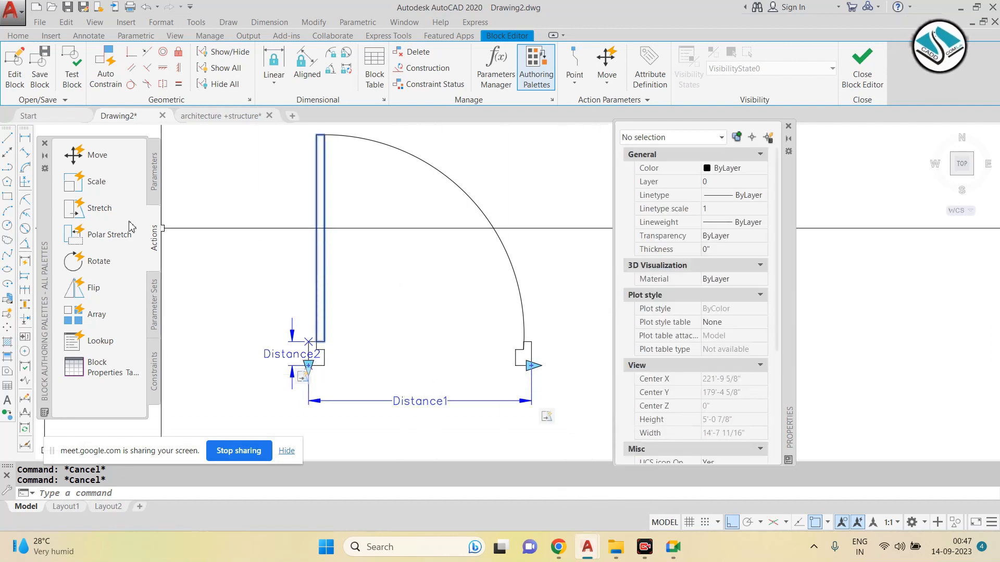
Step: Add a Stretch action to Distance1 at its latch-side end point, with the stretch frame around the upper part of the door leaf
click(90, 210)
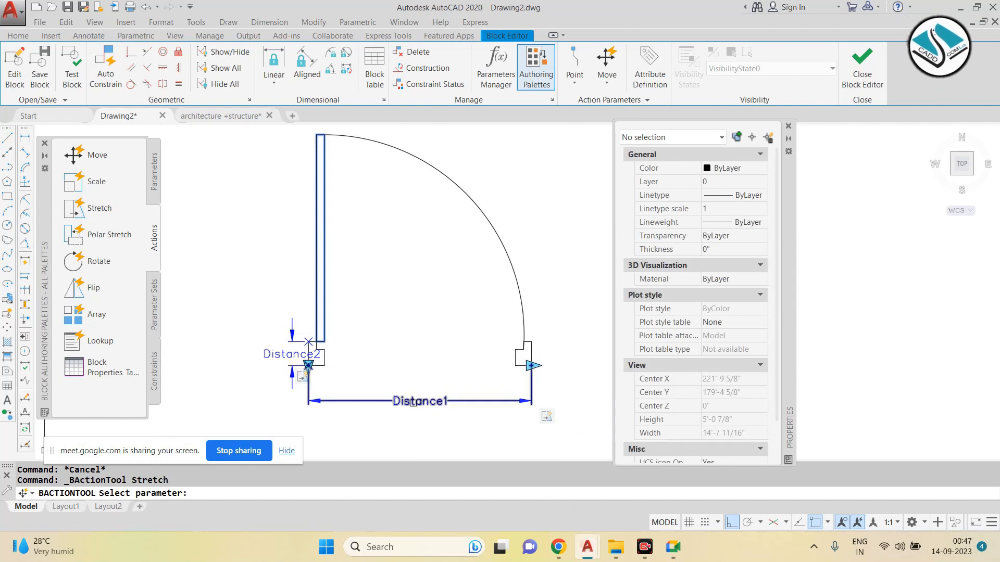
click(412, 402)
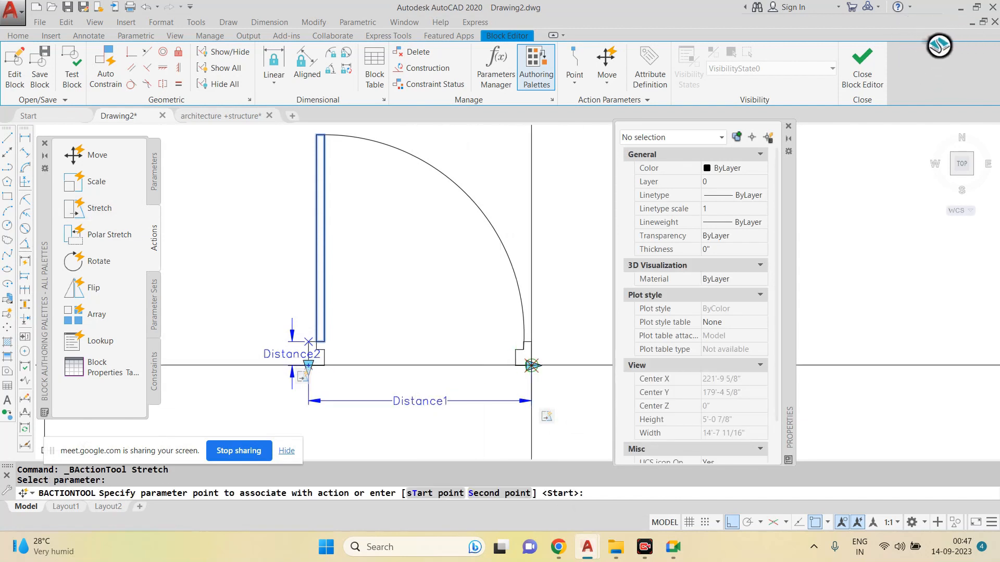
click(531, 366)
middle_drag(531, 365, 572, 445)
click(418, 166)
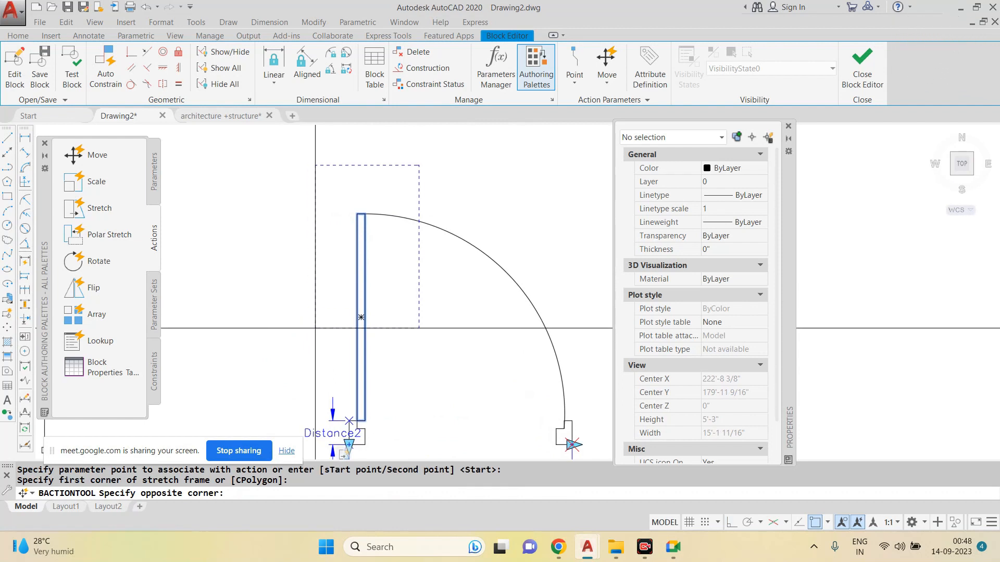
click(315, 329)
Step: Pick only the door leaf as the object to stretch, removing the swing arc from the selection, and complete the action
click(395, 189)
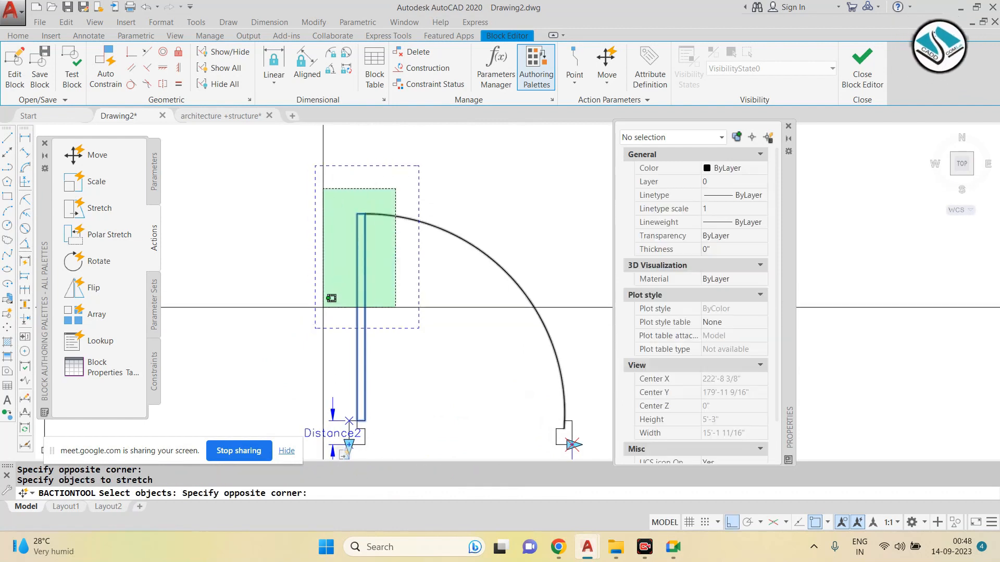
click(323, 308)
shift+click(514, 244)
shift+click(462, 306)
scroll(404, 241, down, 2)
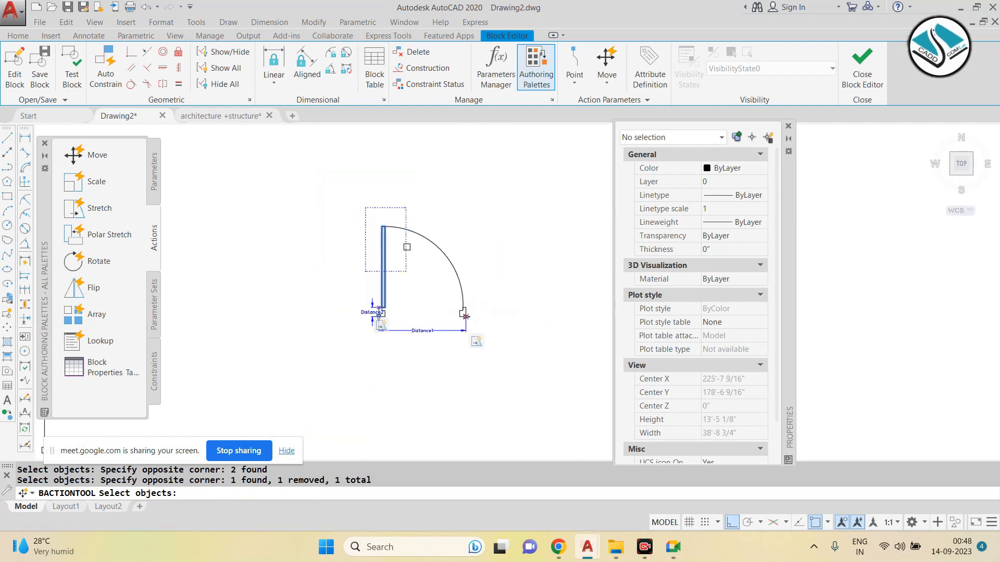
key(Return)
scroll(413, 248, up, 1)
key(Escape)
key(Escape)
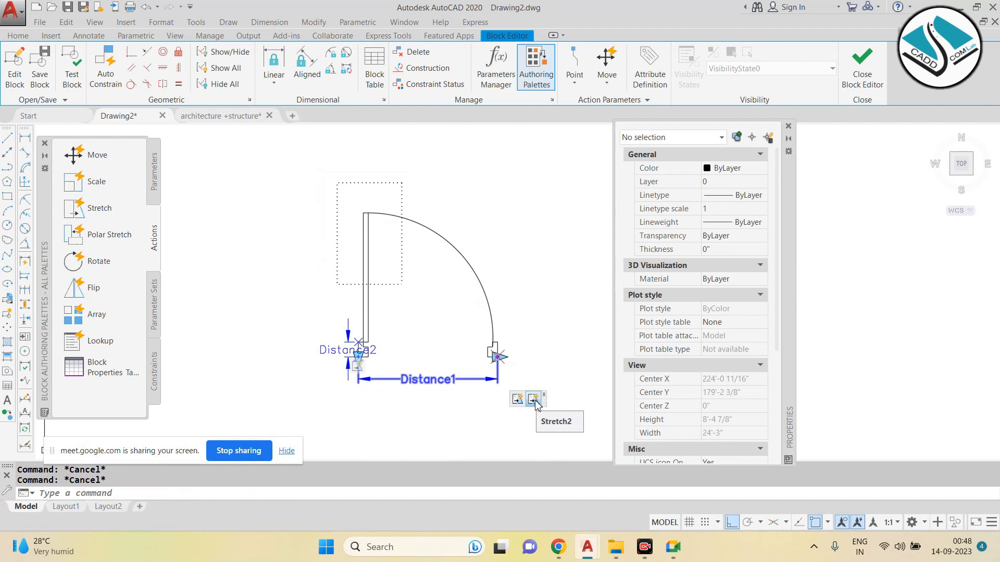
Step: Set the angle offset of the new door leaf Stretch action to 90
click(534, 401)
click(734, 393)
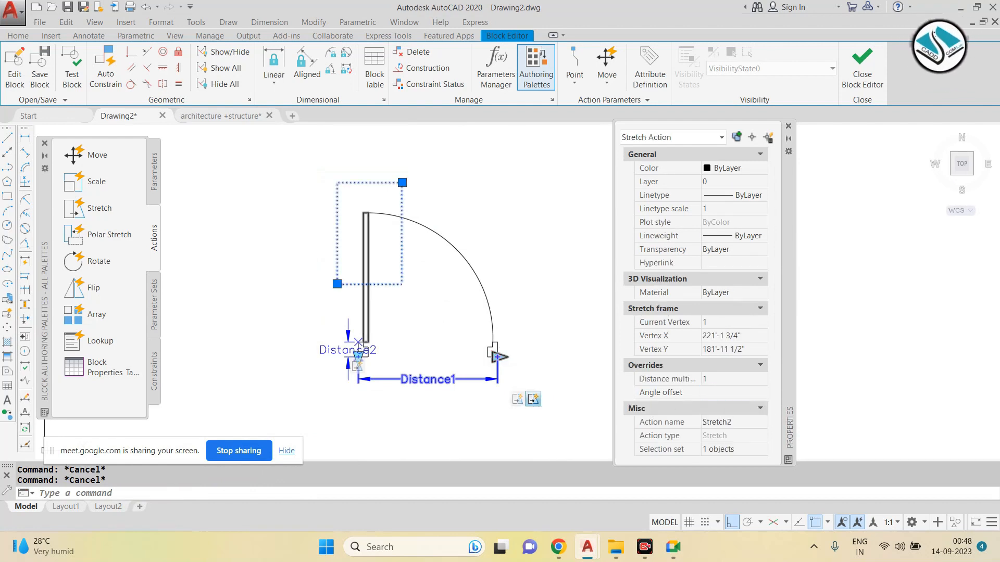
scroll(385, 277, up, 2)
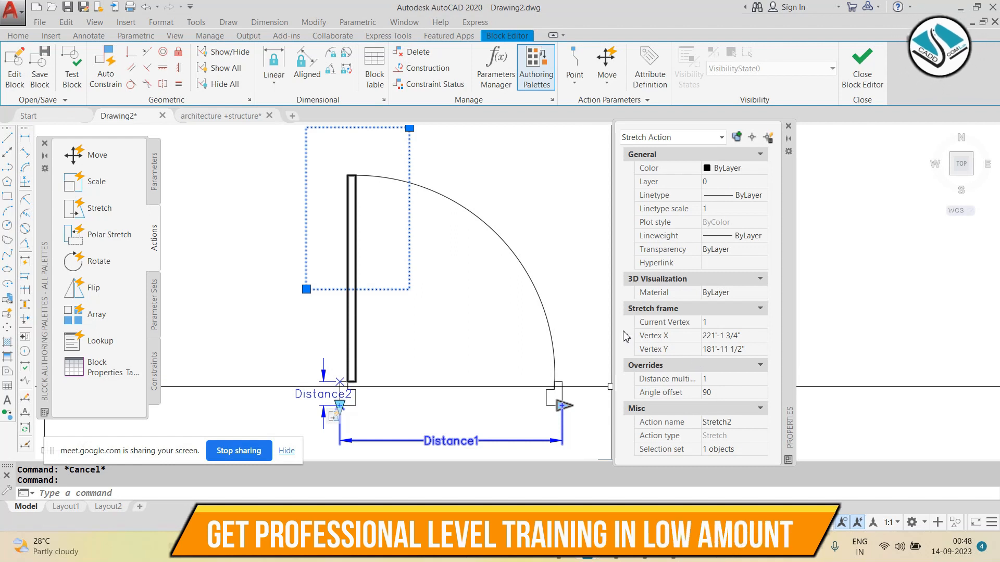
Step: Add a Scale action to the Distance1 parameter with the door swing arc as its selection set
middle_drag(455, 276, 355, 258)
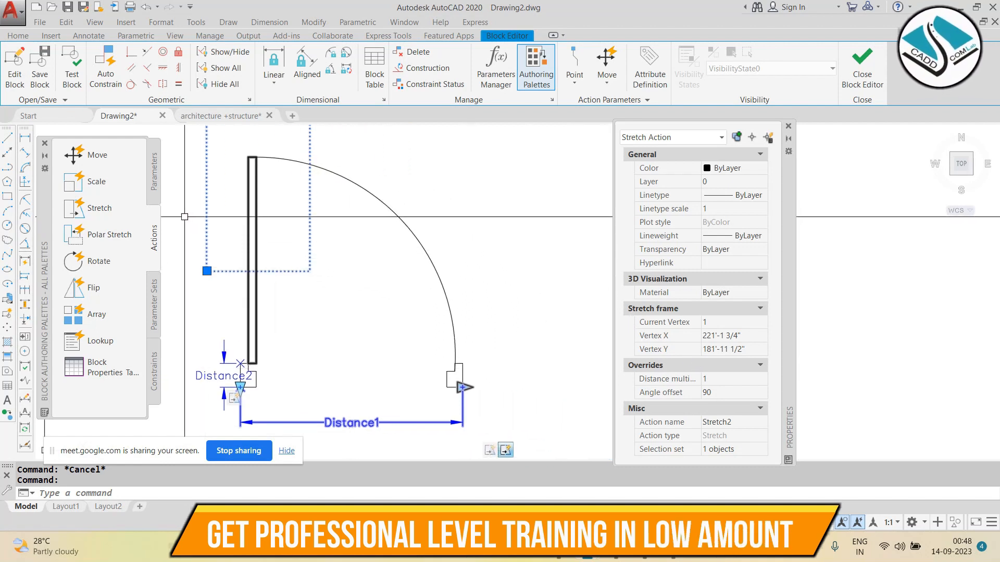
click(88, 182)
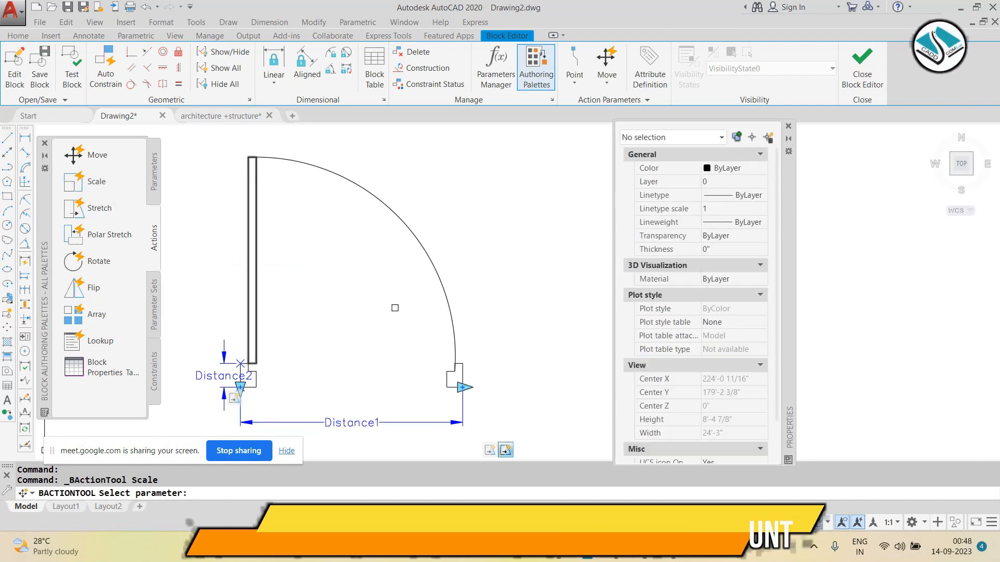
click(359, 426)
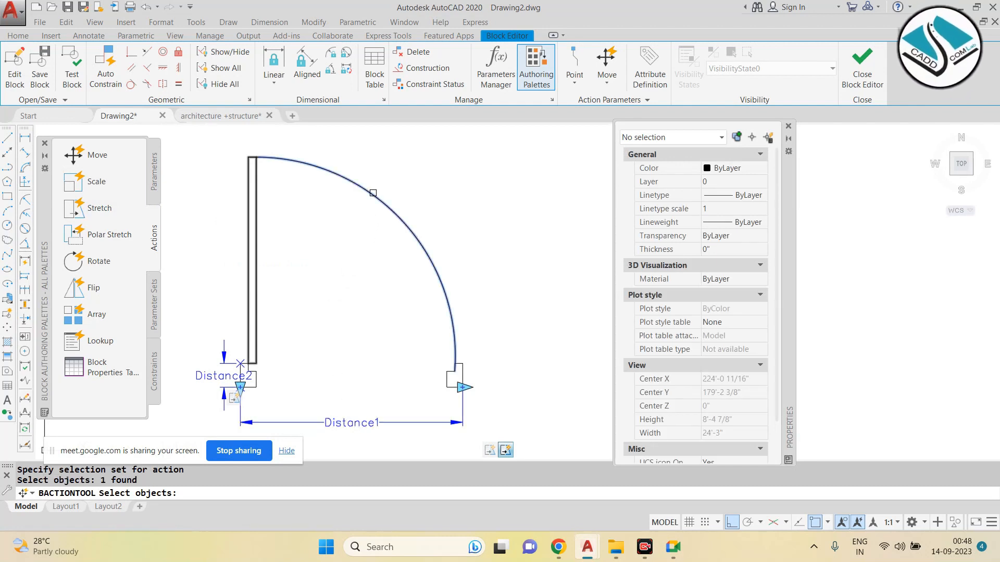
key(Return)
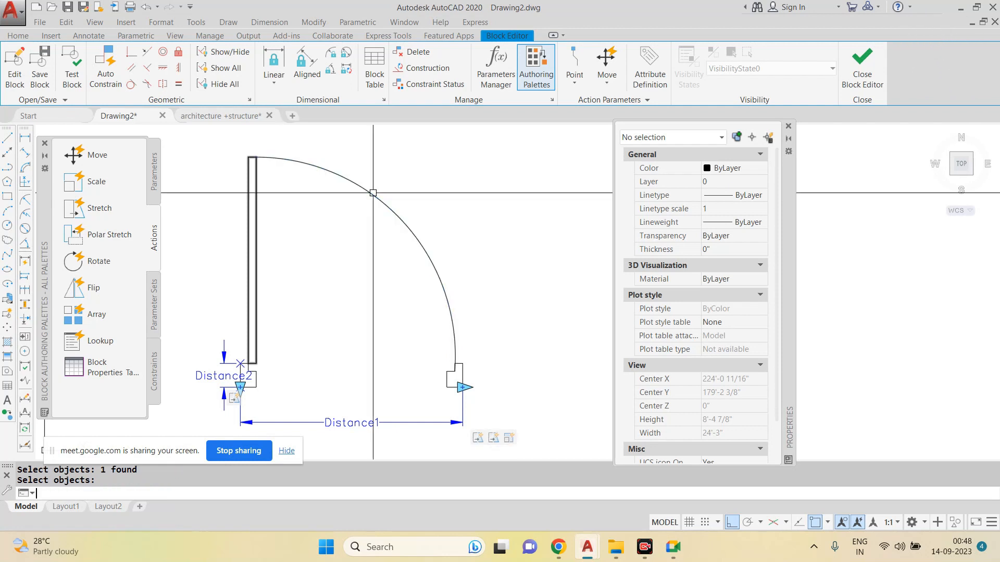
Step: Examine which geometry each action attached to the Distance1 and Distance2 parameters controls
scroll(427, 226, down, 1)
scroll(381, 340, up, 1)
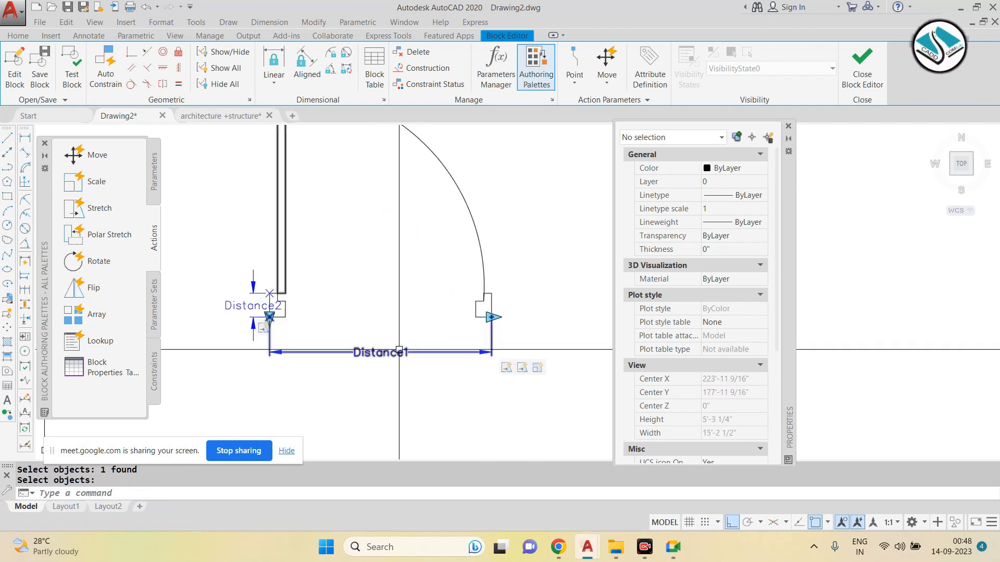
scroll(417, 345, up, 1)
scroll(463, 357, down, 1)
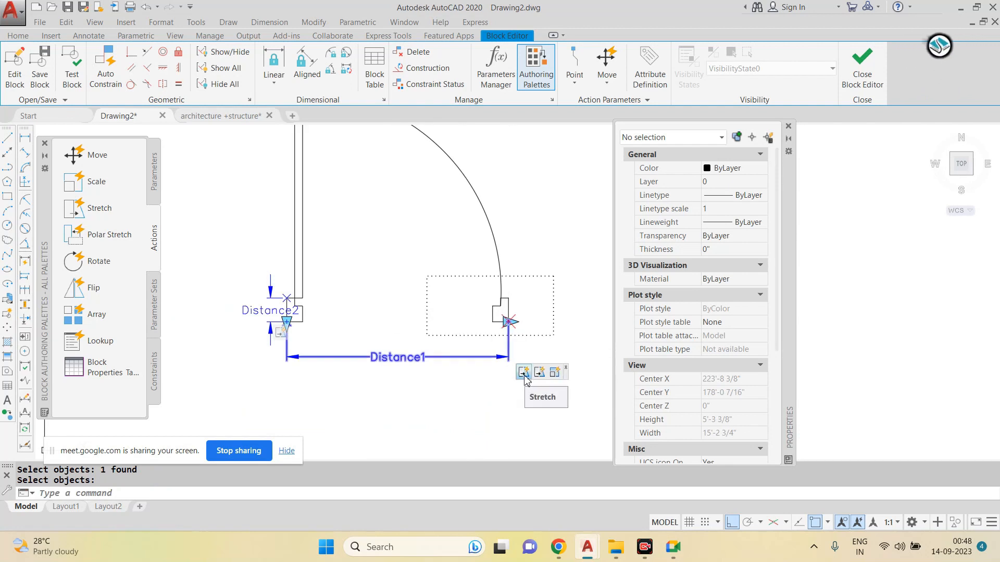
scroll(541, 376, down, 1)
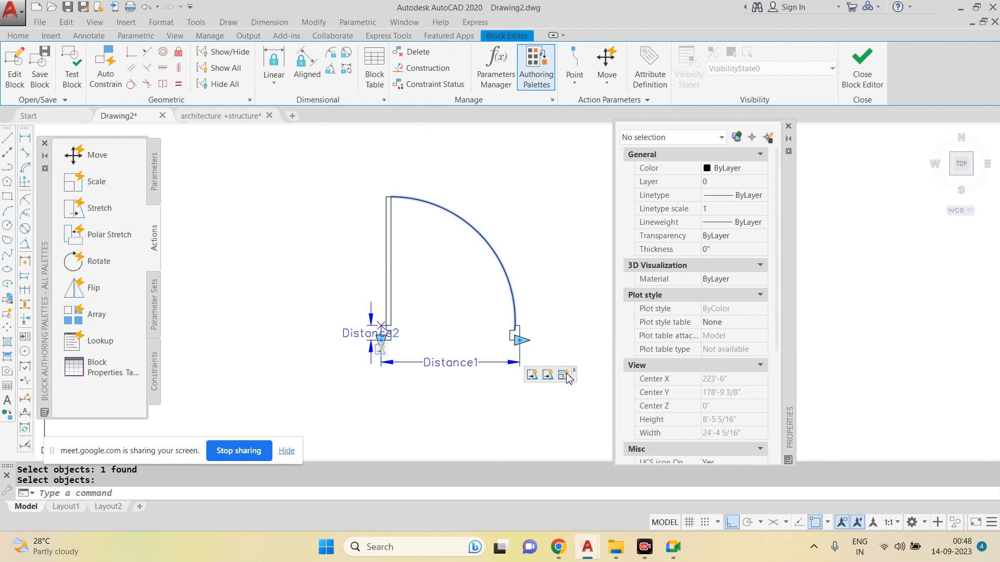
scroll(375, 341, up, 4)
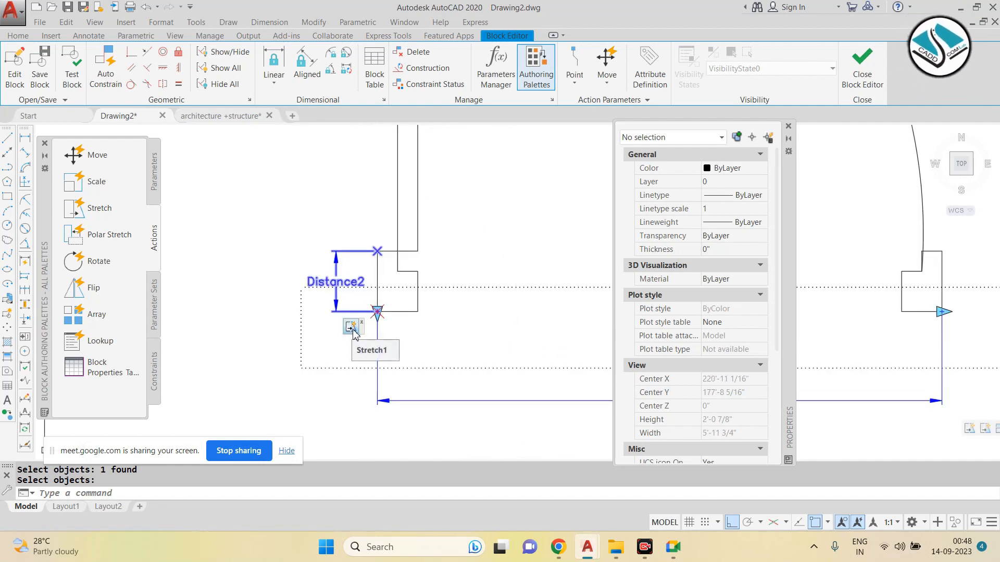
scroll(353, 333, down, 2)
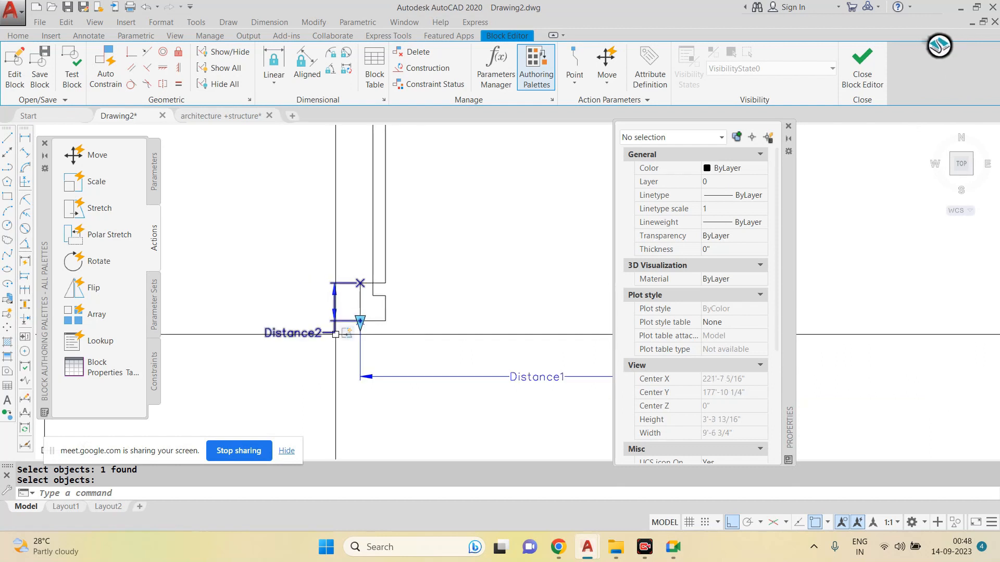
scroll(335, 333, down, 2)
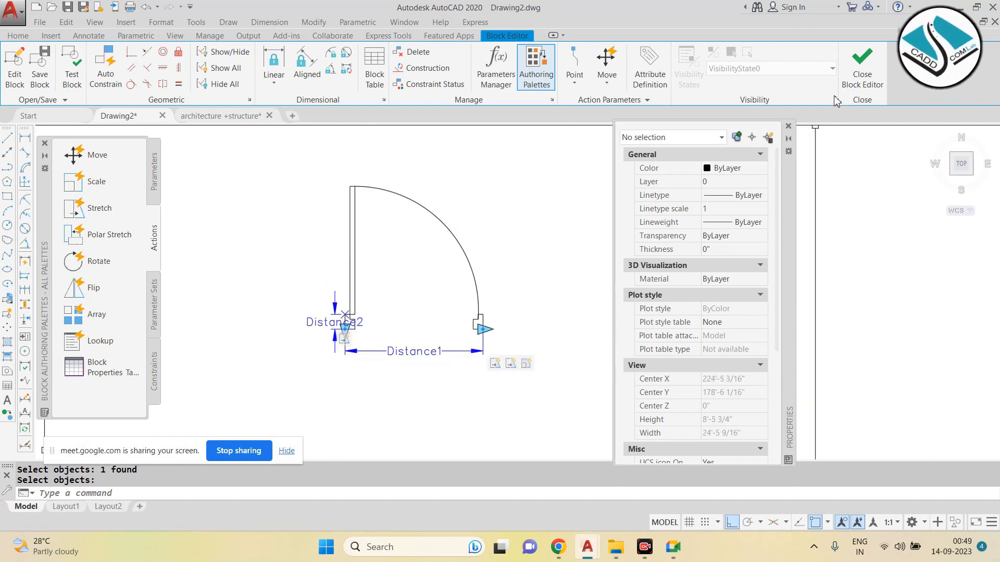
Step: Close the Block Editor, saving the changes to the door block, and close the Properties palette
click(863, 79)
click(510, 244)
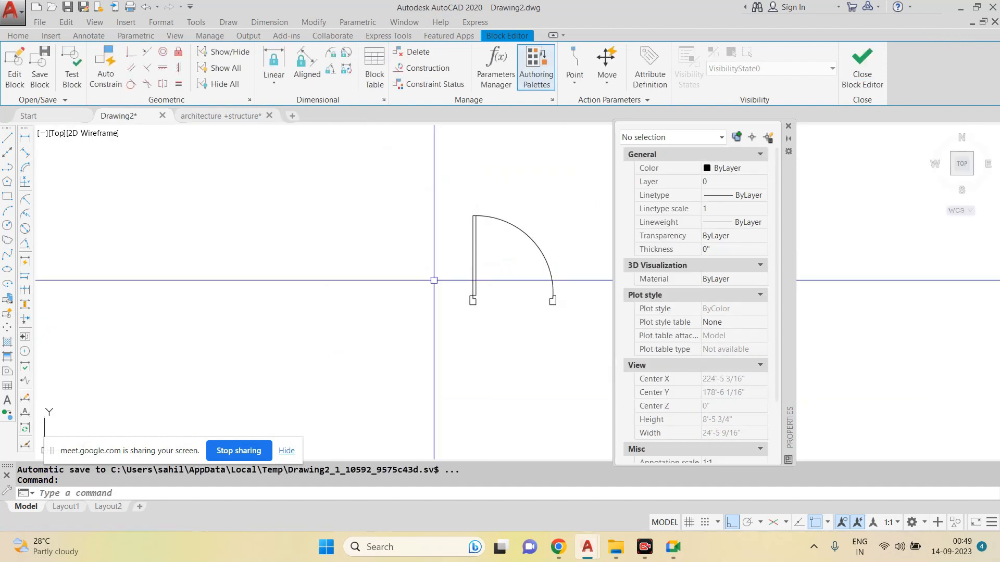
scroll(375, 274, up, 2)
click(789, 126)
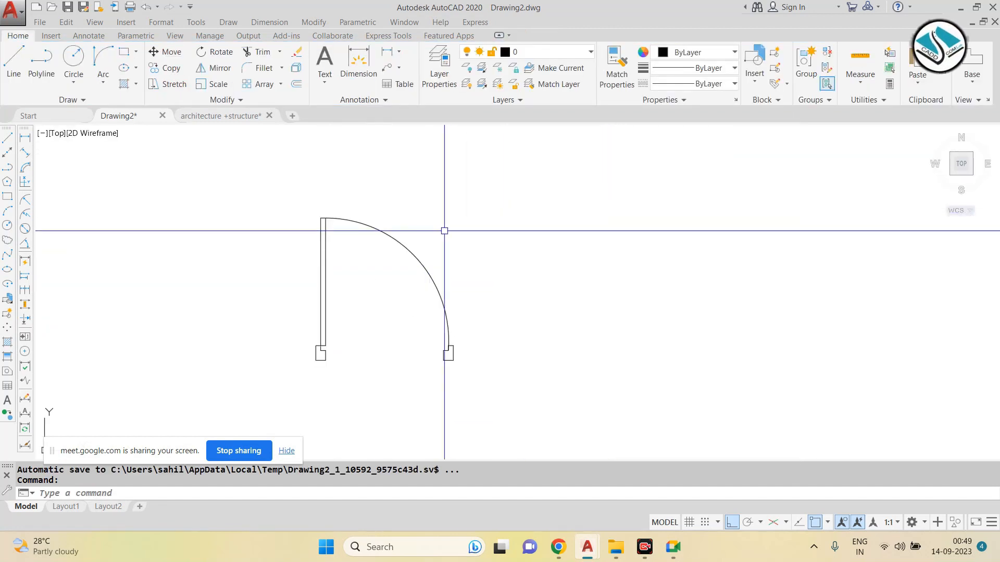
key(Escape)
key(Escape)
Step: Test the door block by stretching it about 1'-6" wider and extending its jambs downward with the dynamic grips
click(397, 243)
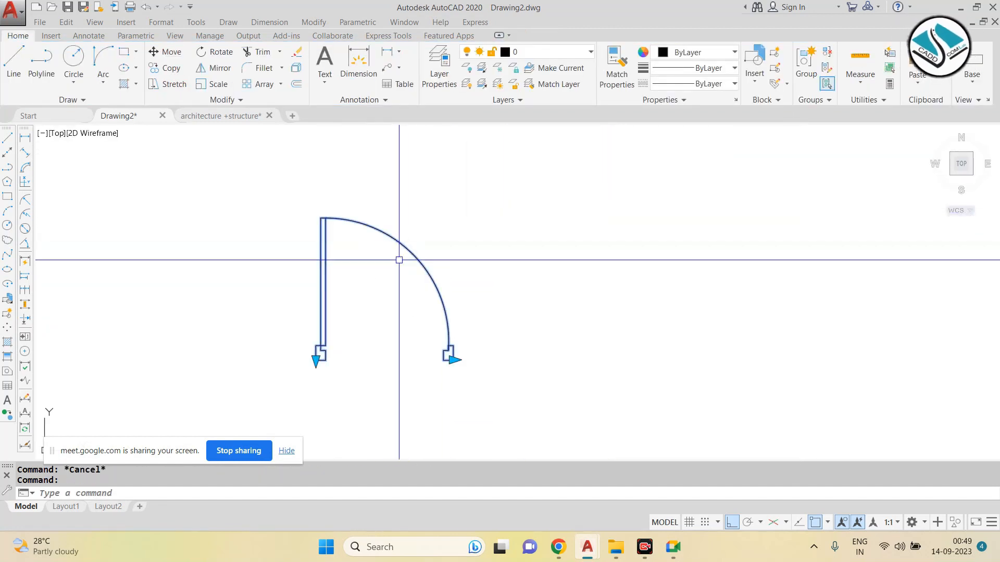
click(453, 359)
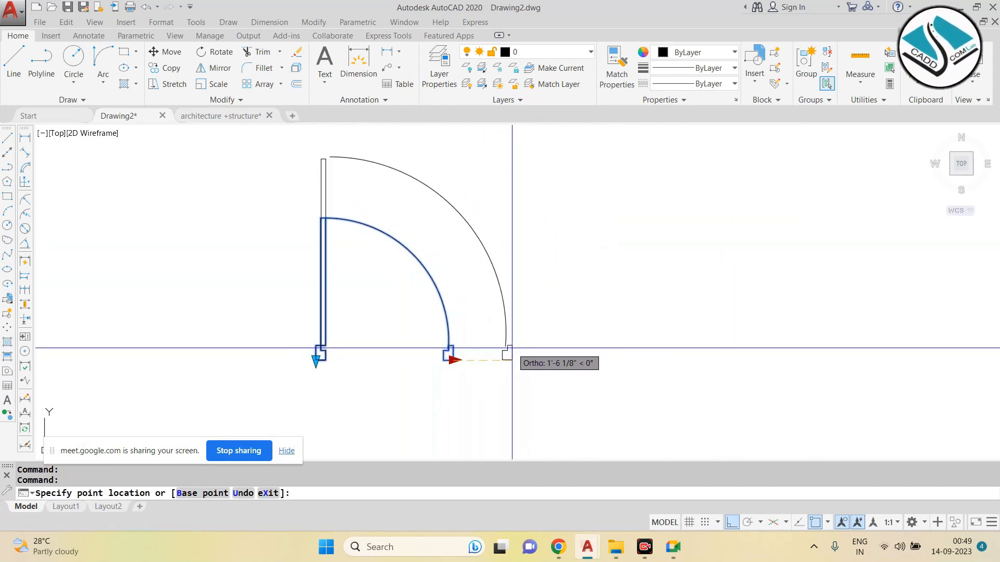
click(509, 350)
scroll(321, 360, up, 4)
click(320, 350)
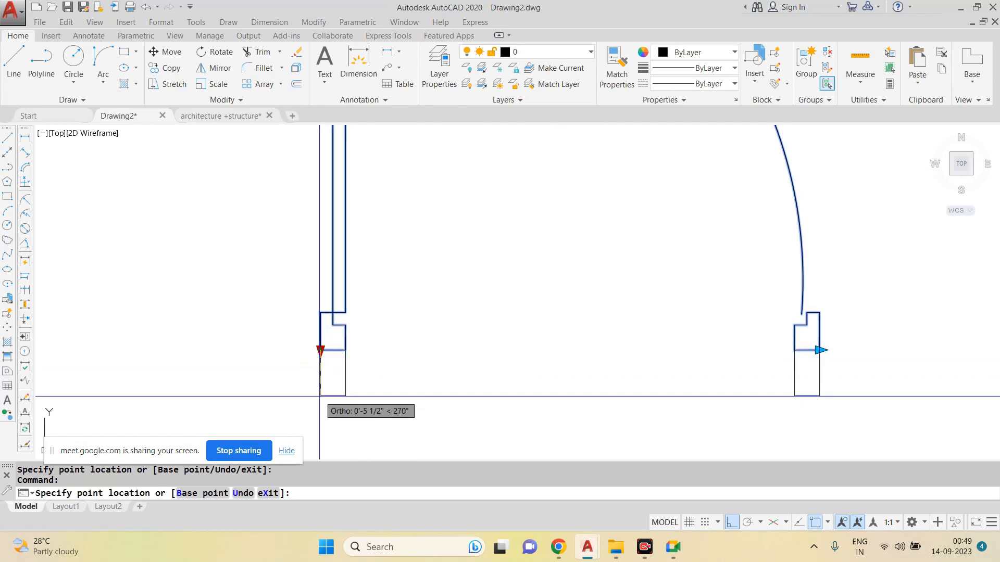
click(321, 418)
scroll(449, 371, down, 4)
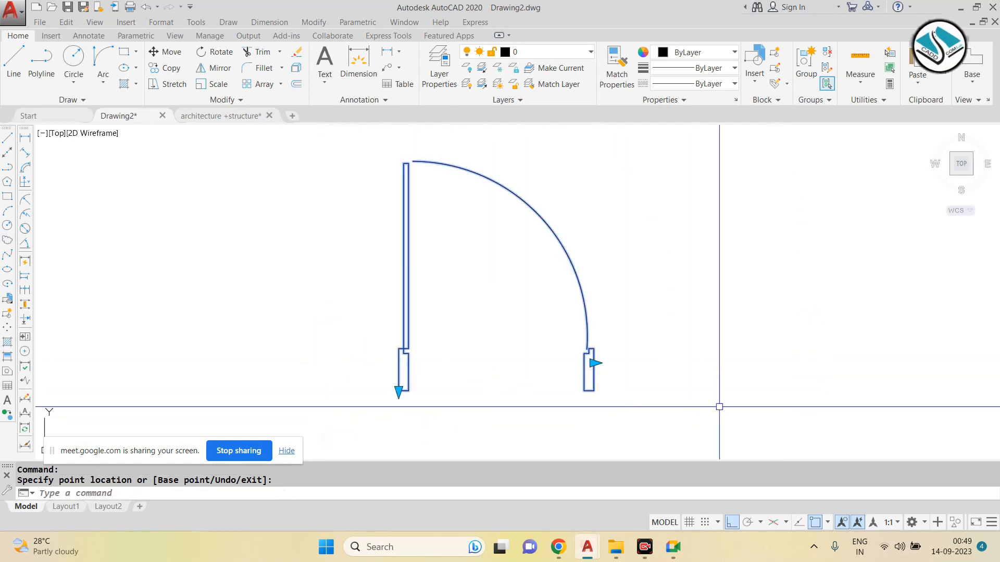
Step: Reduce the door block's width and shorten its jambs with the dynamic grips
click(594, 363)
click(564, 360)
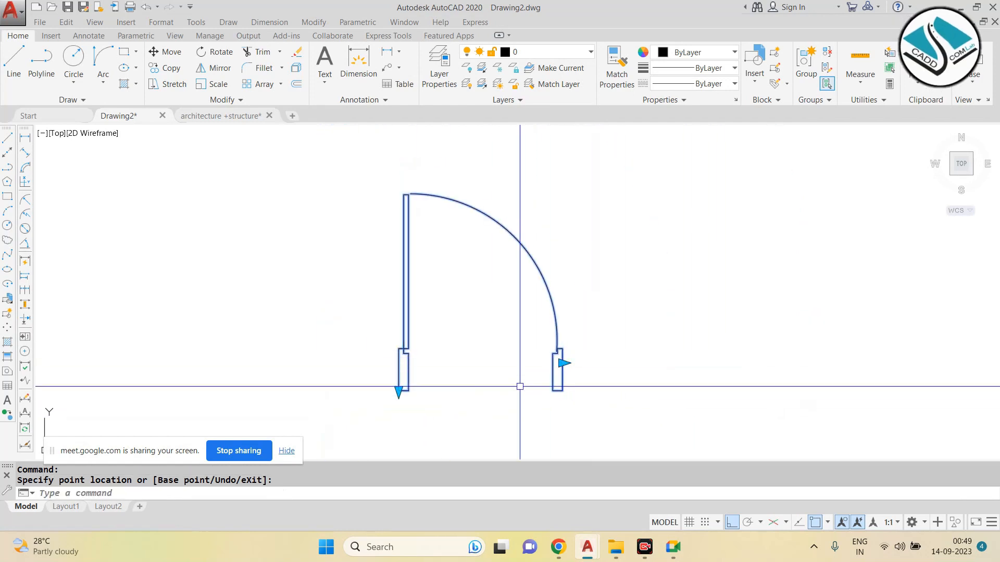
click(398, 390)
click(399, 370)
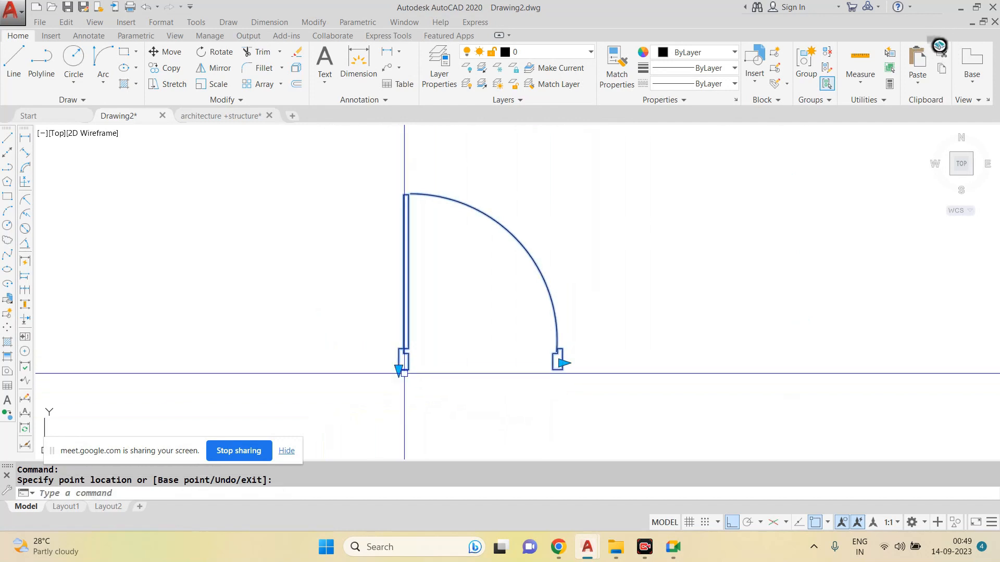
Step: Test the jamb depth grip repeatedly by lengthening and shortening the jambs, leaving them extended downward
scroll(486, 335, up, 2)
click(346, 391)
click(346, 433)
click(346, 432)
click(354, 387)
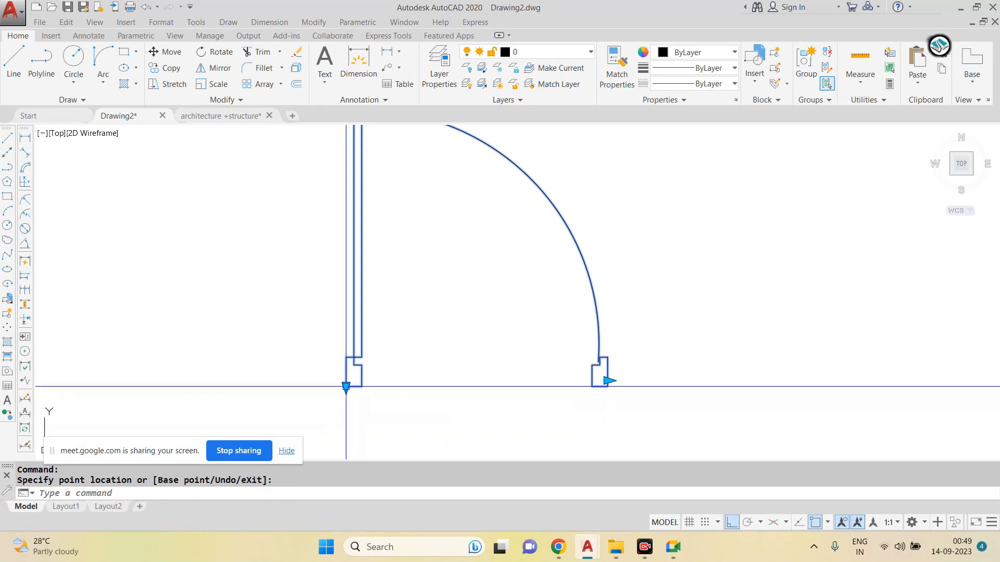
click(345, 386)
click(346, 421)
scroll(485, 338, down, 2)
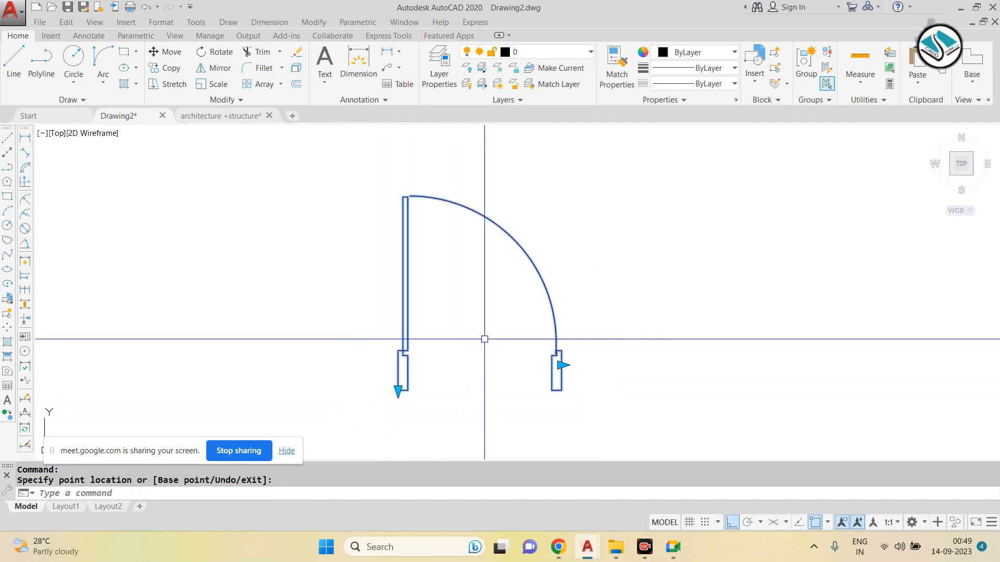
Step: Open the door block "sadasdd" in the Block Editor
key(Escape)
double_click(525, 255)
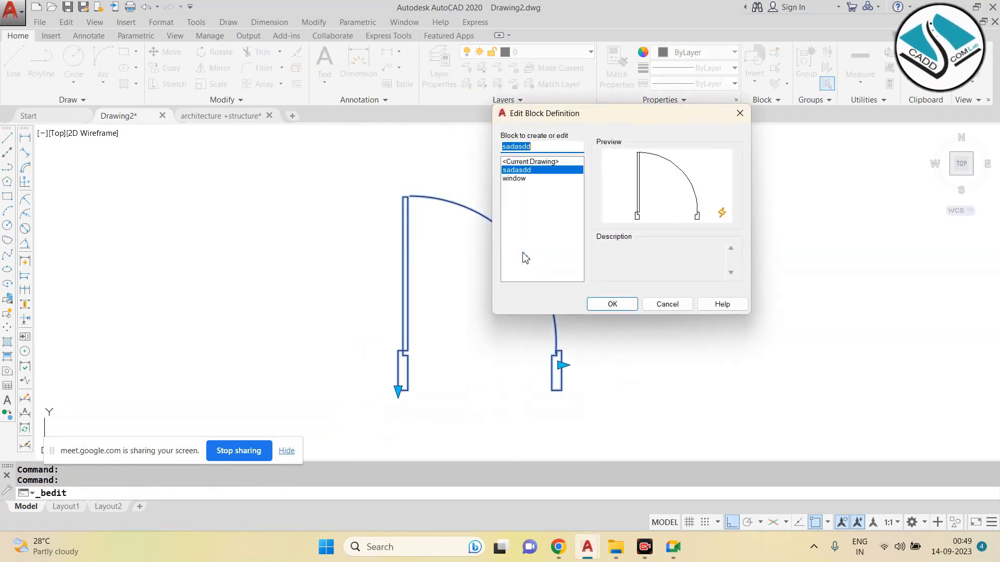
click(613, 304)
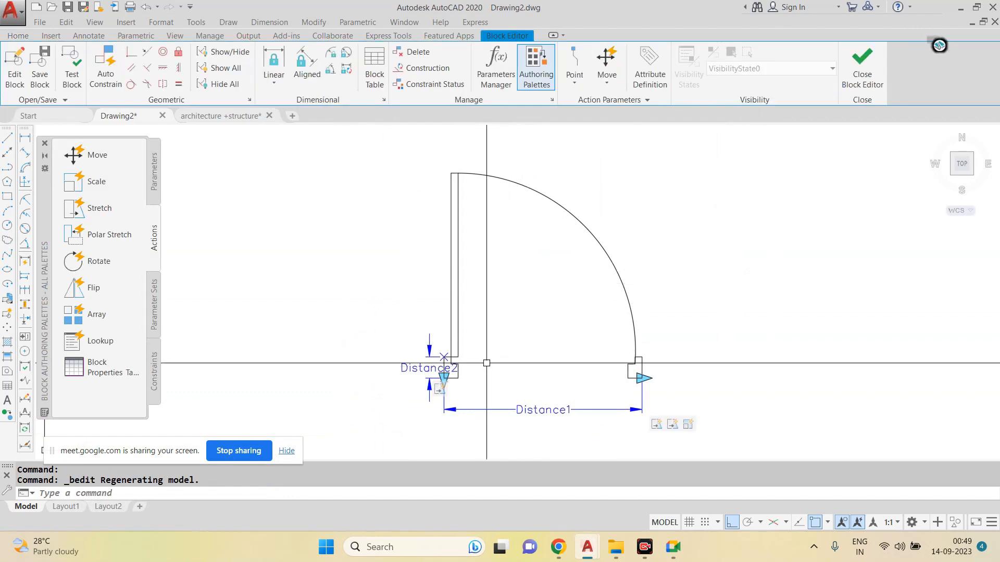
Step: Move the start point of the Distance1 parameter to the inner rebate corner of the hinge-side jamb
scroll(532, 301, up, 2)
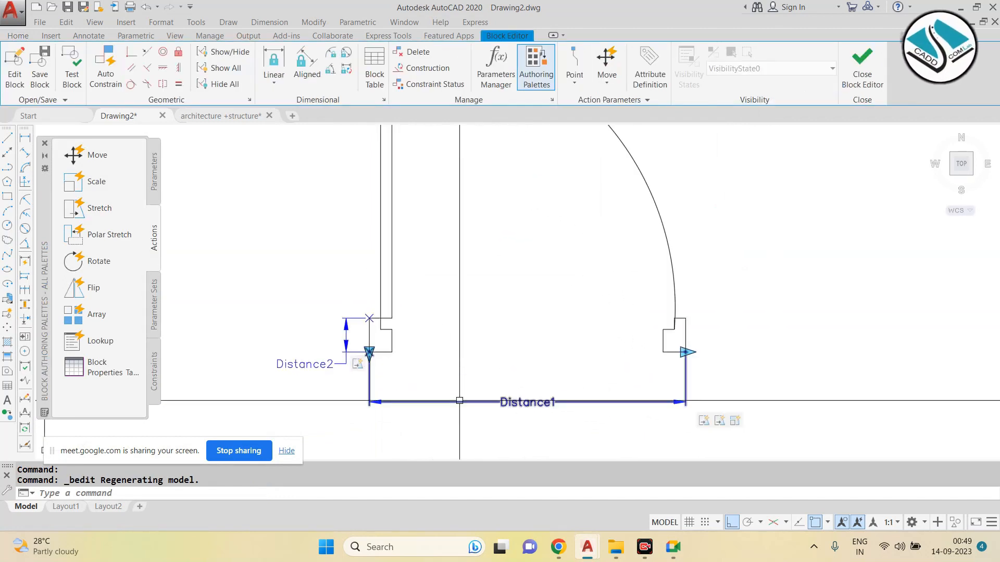
scroll(409, 365, up, 2)
click(346, 342)
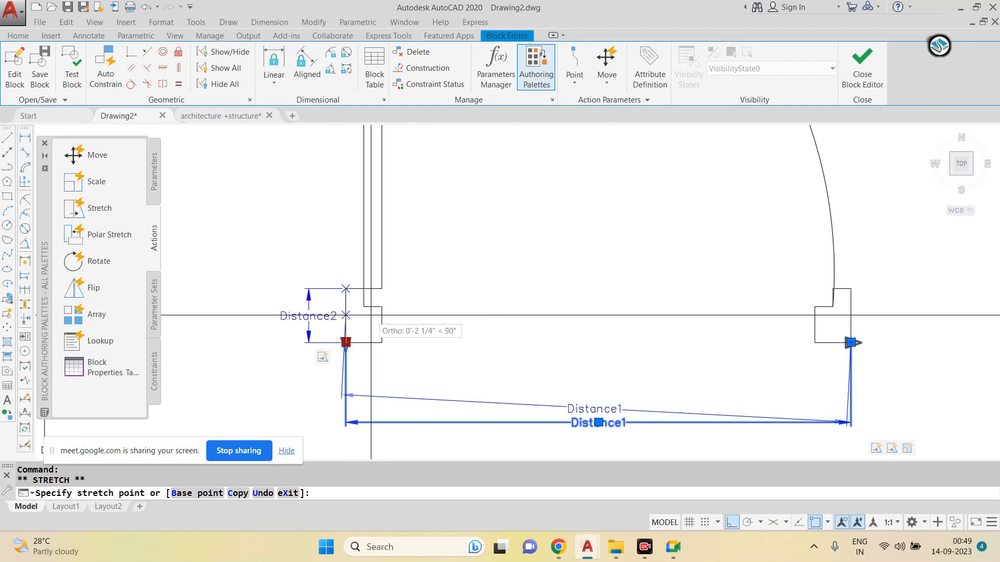
click(382, 306)
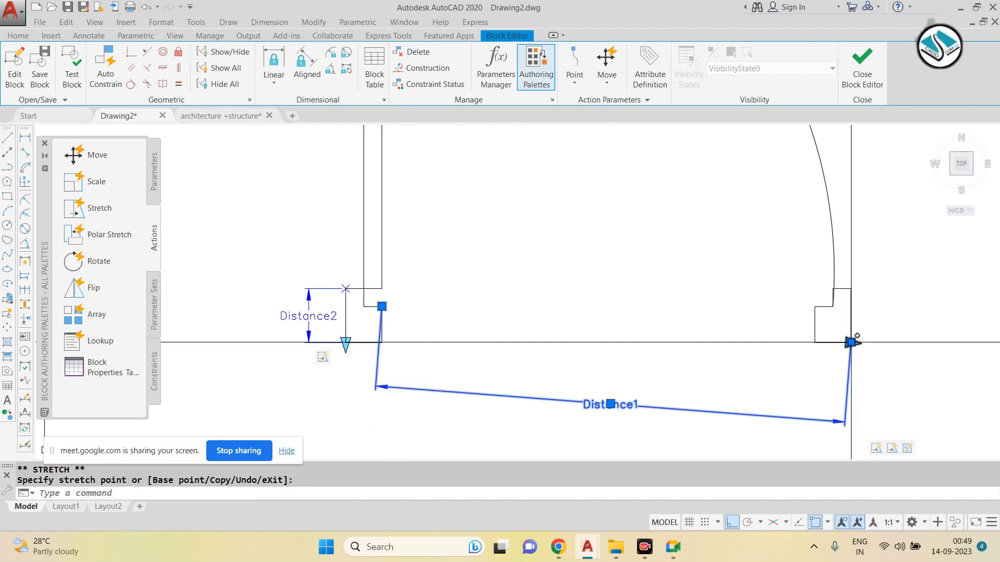
Step: Move the end point of the Distance1 parameter to the inner rebate corner of the latch-side jamb
scroll(469, 333, down, 4)
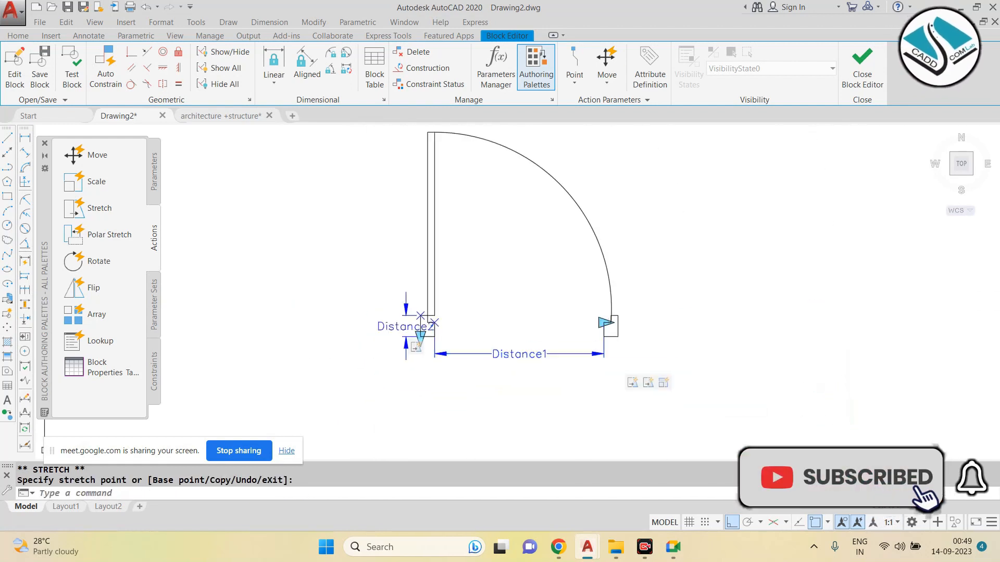
key(Escape)
key(Escape)
Step: Add a Flip parameter with a vertical reflection line through the door opening and place its label inside the door swing
click(94, 292)
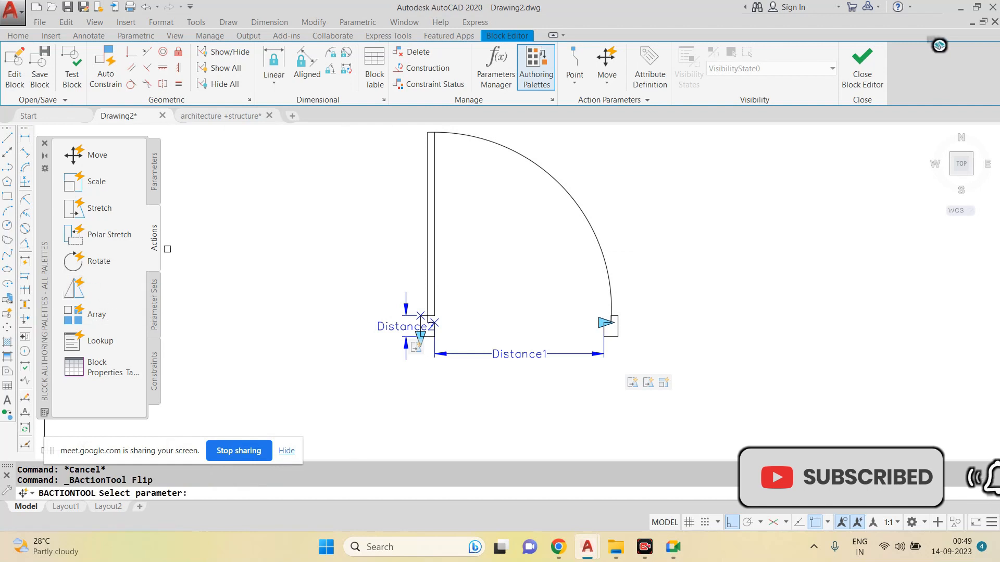
key(Escape)
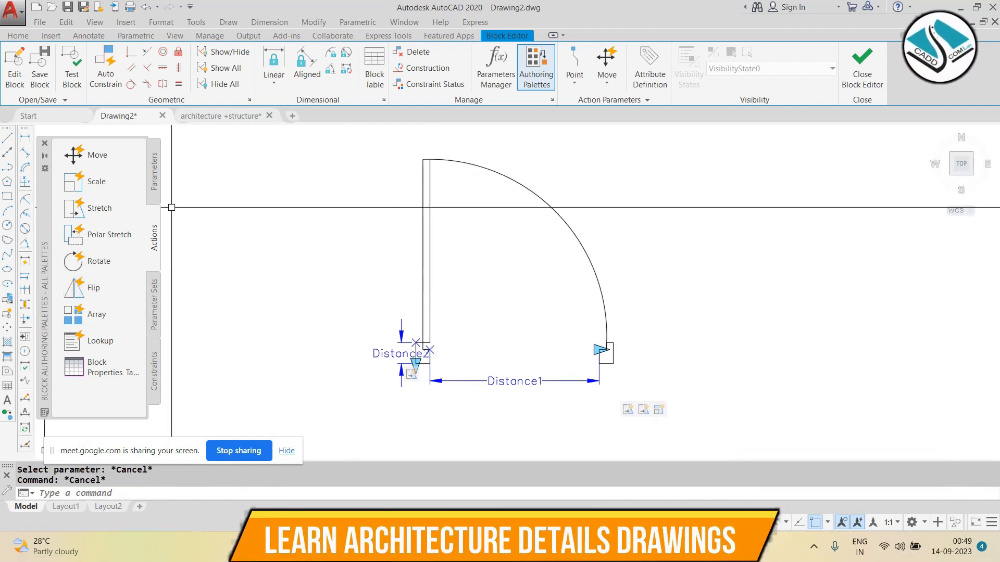
click(154, 172)
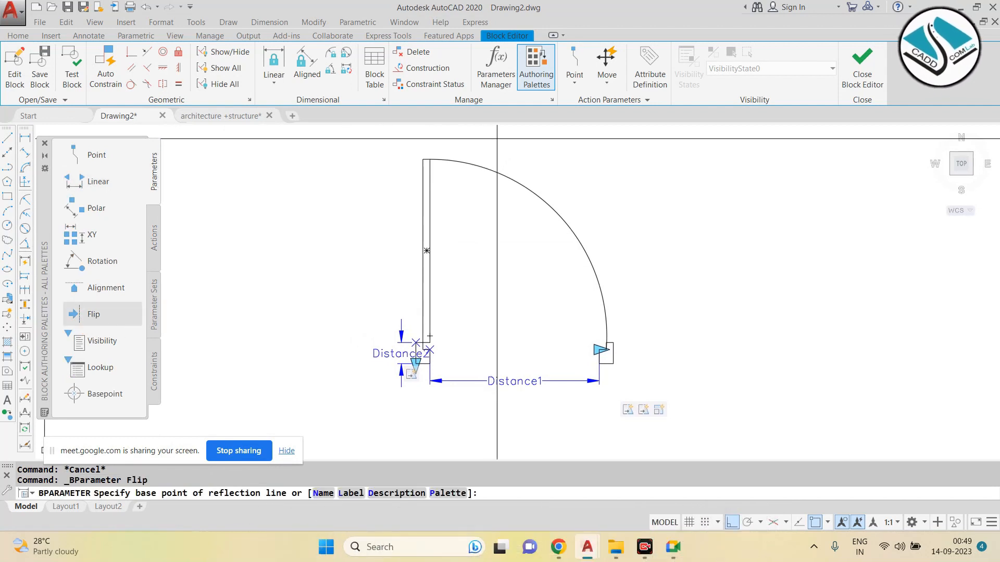
click(500, 135)
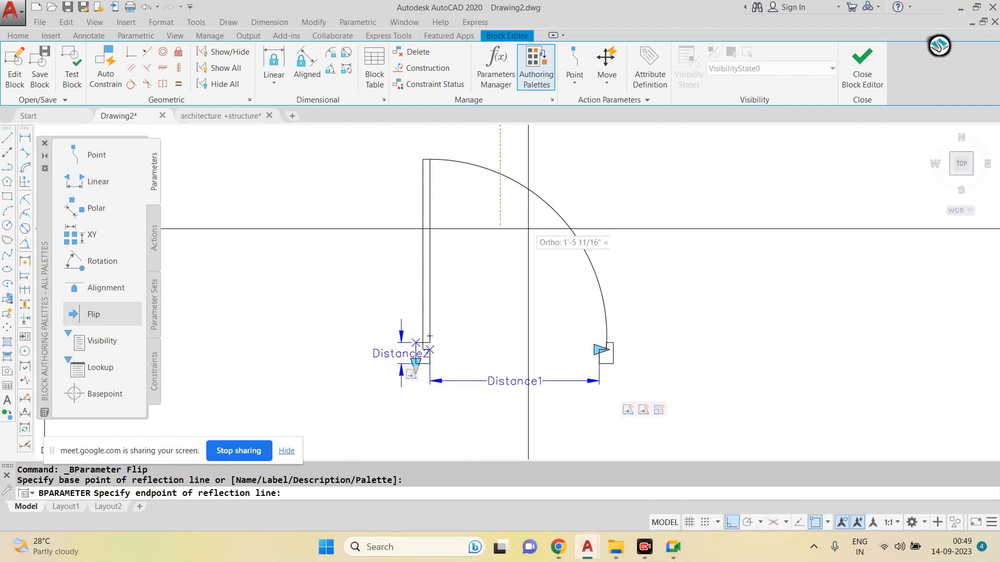
click(499, 432)
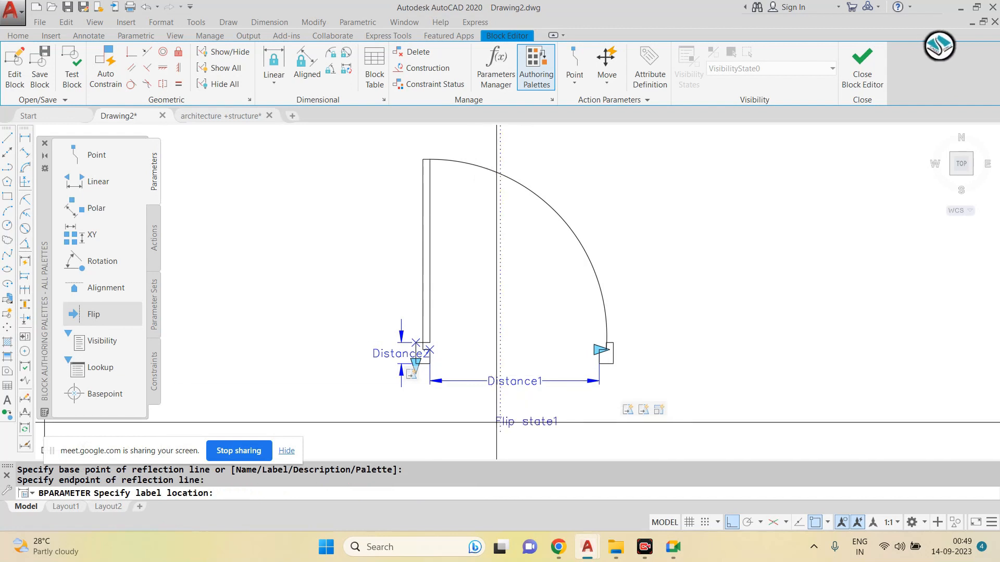
click(475, 223)
middle_drag(581, 280, 531, 288)
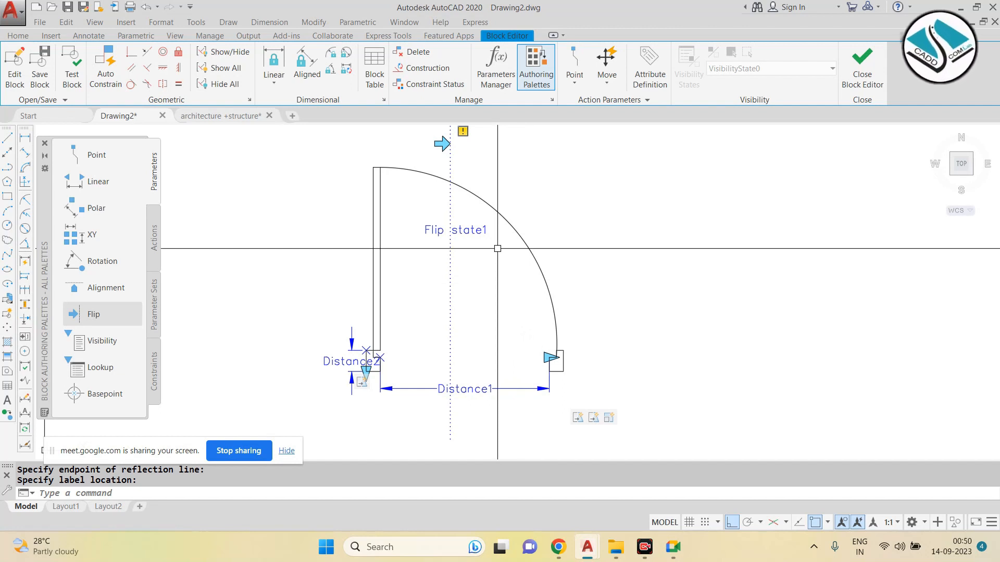
Step: Add a second Flip parameter with a horizontal reflection line across the door leaf and place its label beside the leaf
click(82, 315)
click(376, 287)
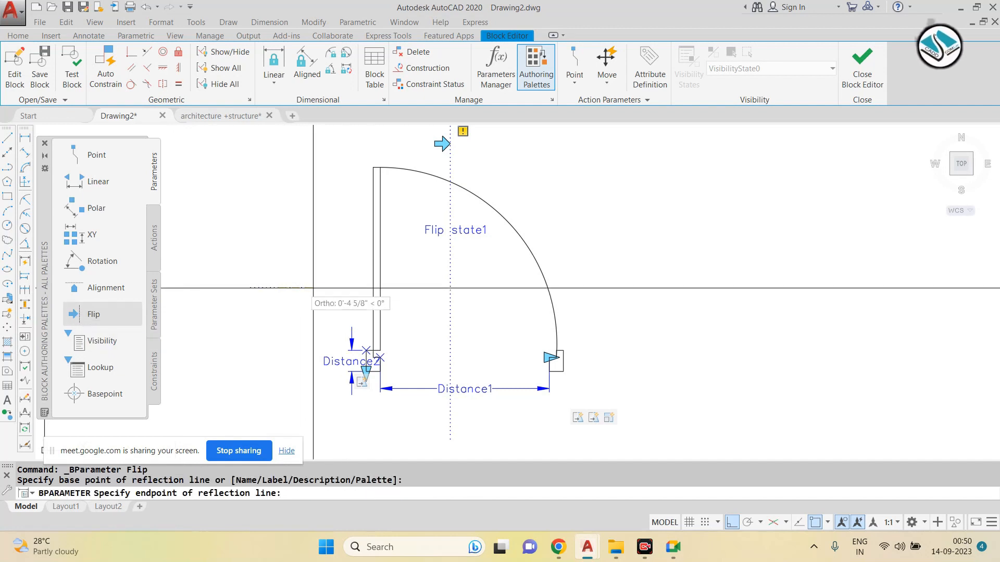
click(650, 286)
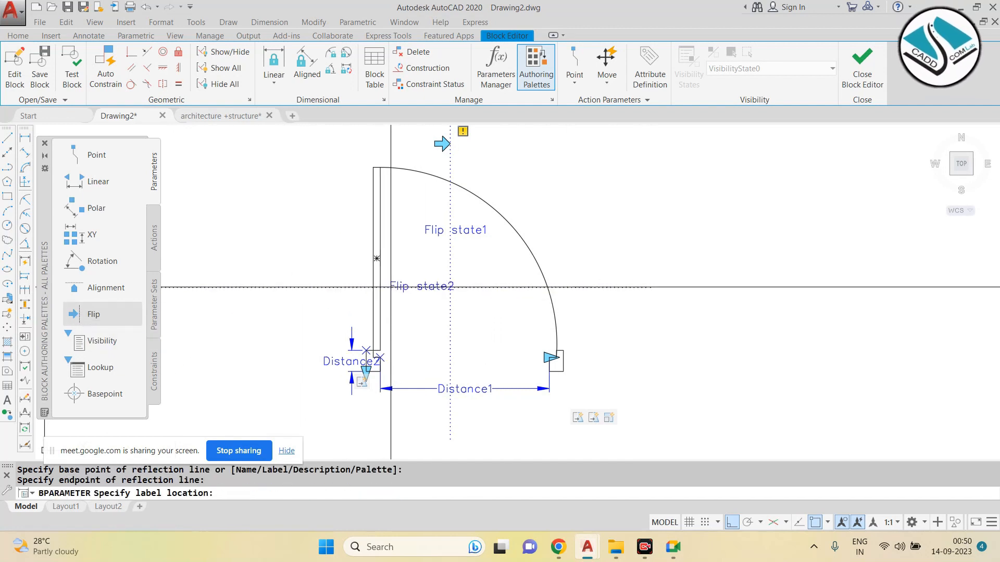
click(388, 287)
key(Escape)
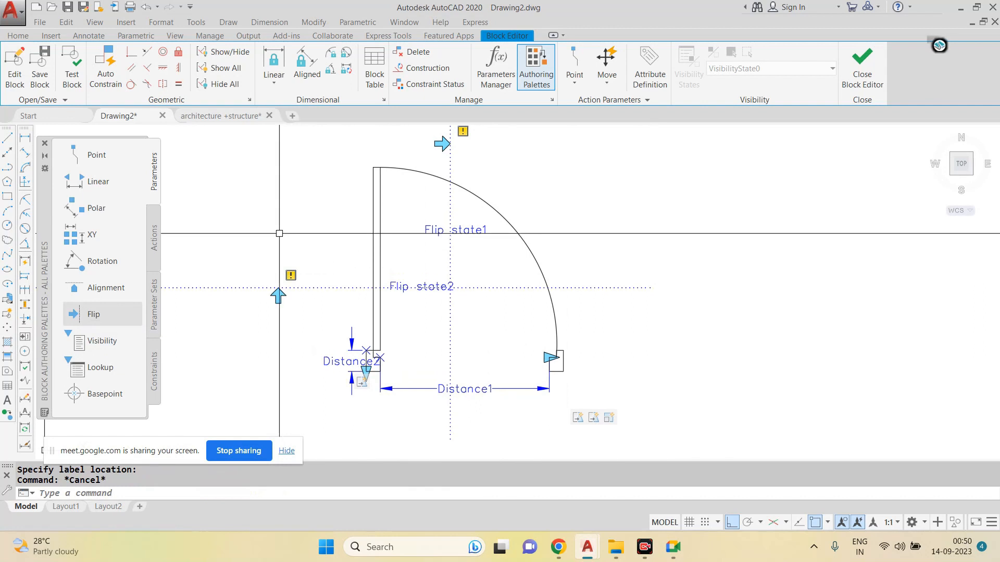
Step: Assign a Flip action to the Flip state1 parameter with the whole door and its parameters as the selection set
click(156, 237)
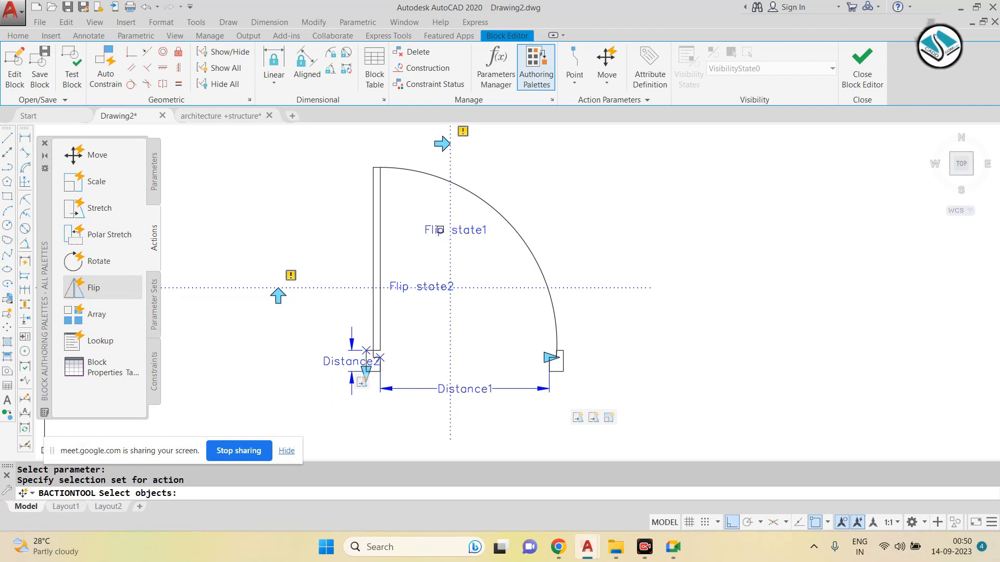
click(565, 128)
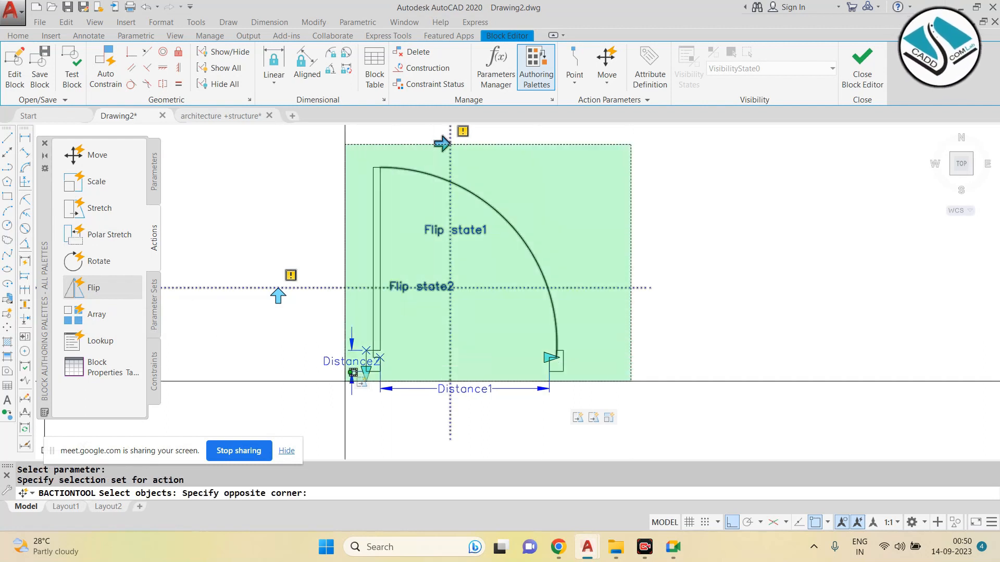
click(338, 396)
key(Return)
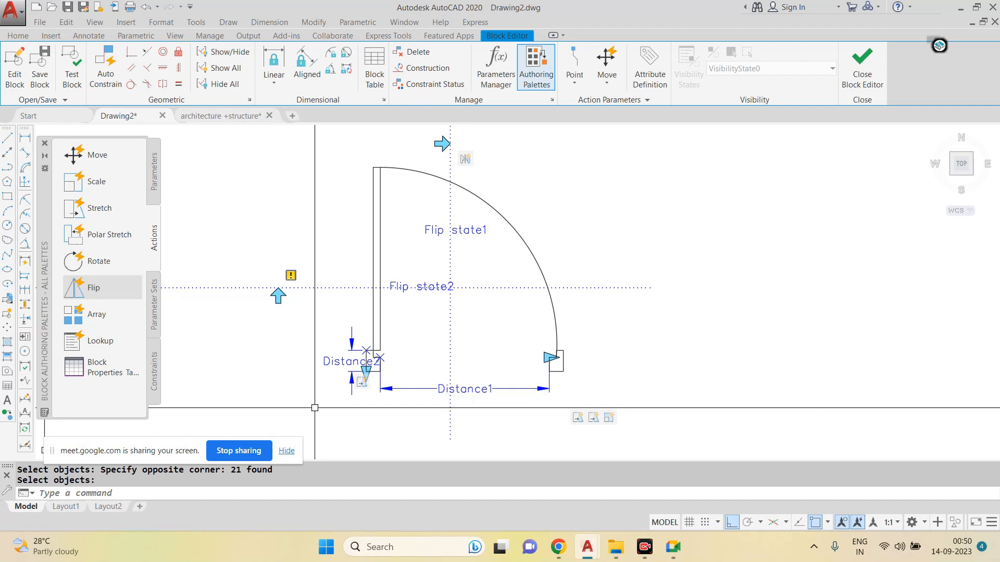
Step: Assign a Flip action to the Flip state2 parameter for the whole door, and close the Block Editor saving the changes
click(102, 292)
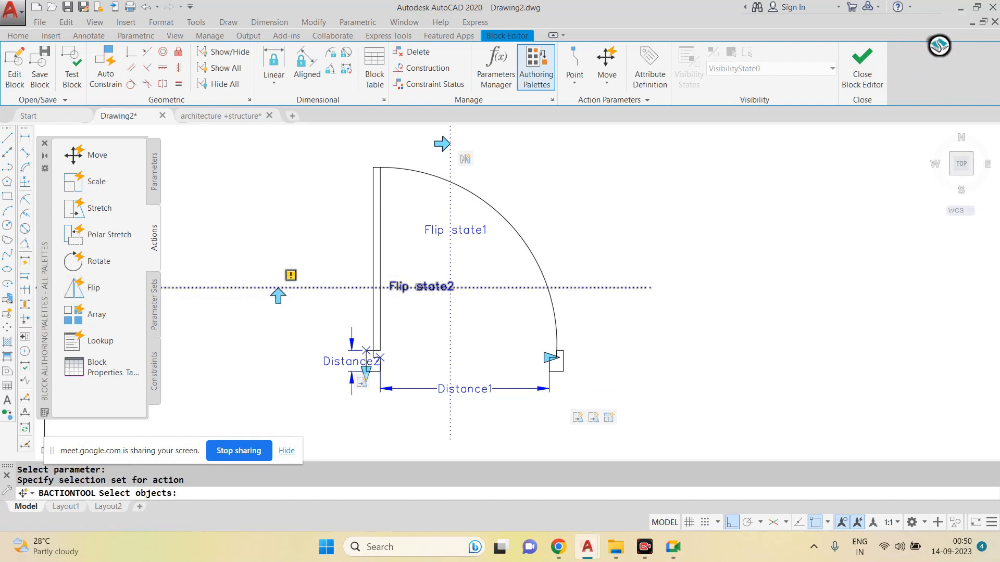
click(647, 131)
click(319, 413)
key(Return)
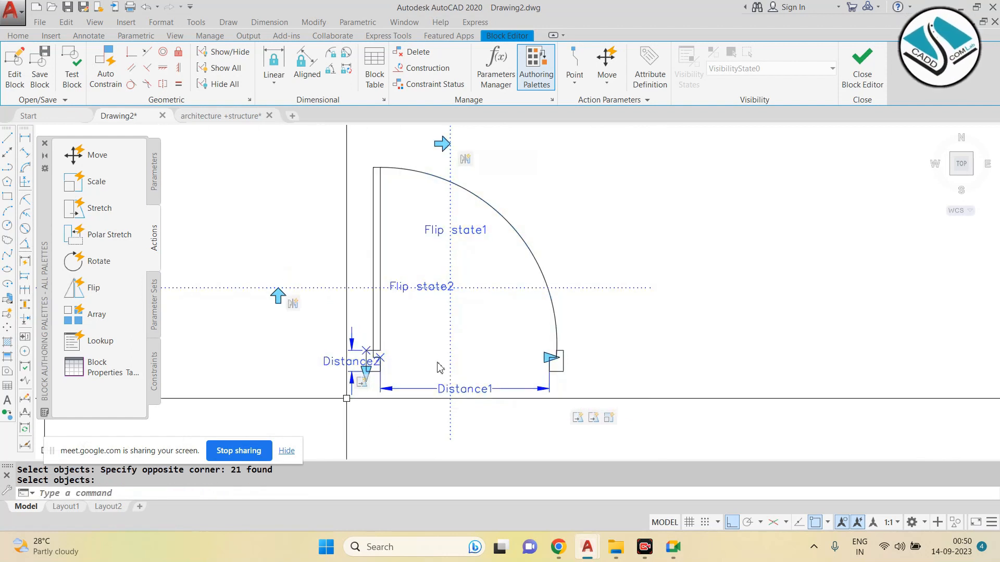
click(871, 87)
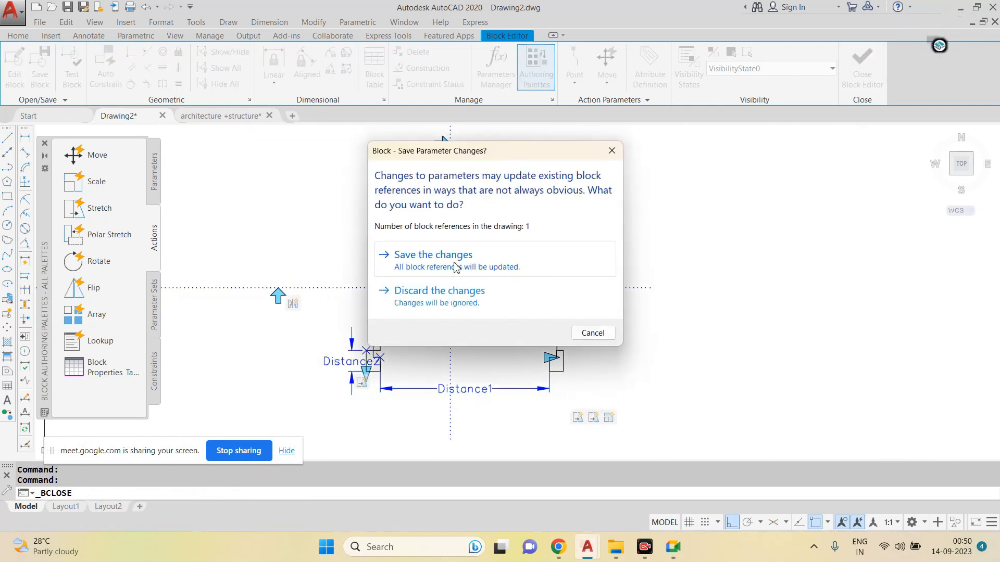
click(499, 265)
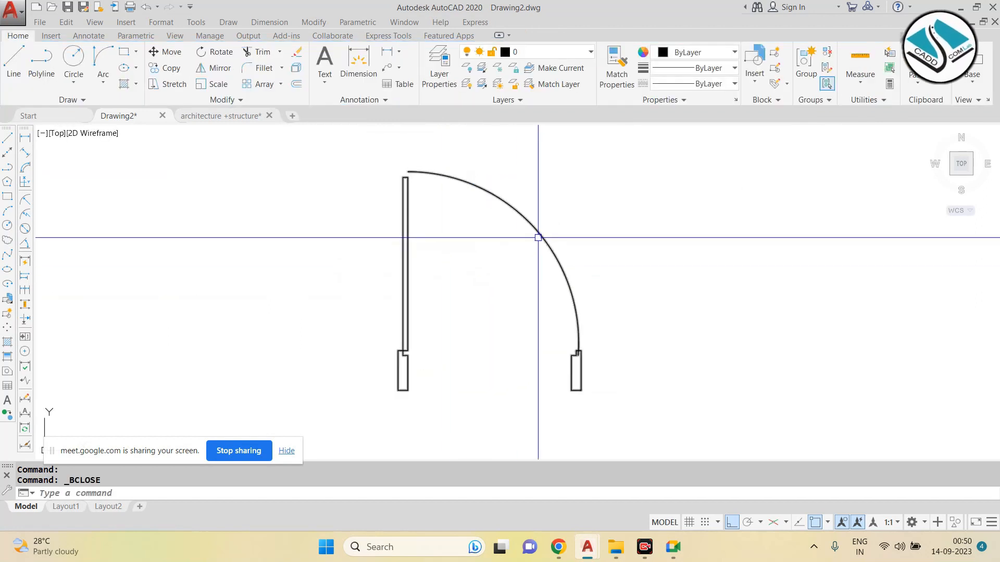
Step: Test the door block's sideways flip grip by mirroring the door back and forth several times
click(536, 234)
scroll(440, 279, down, 2)
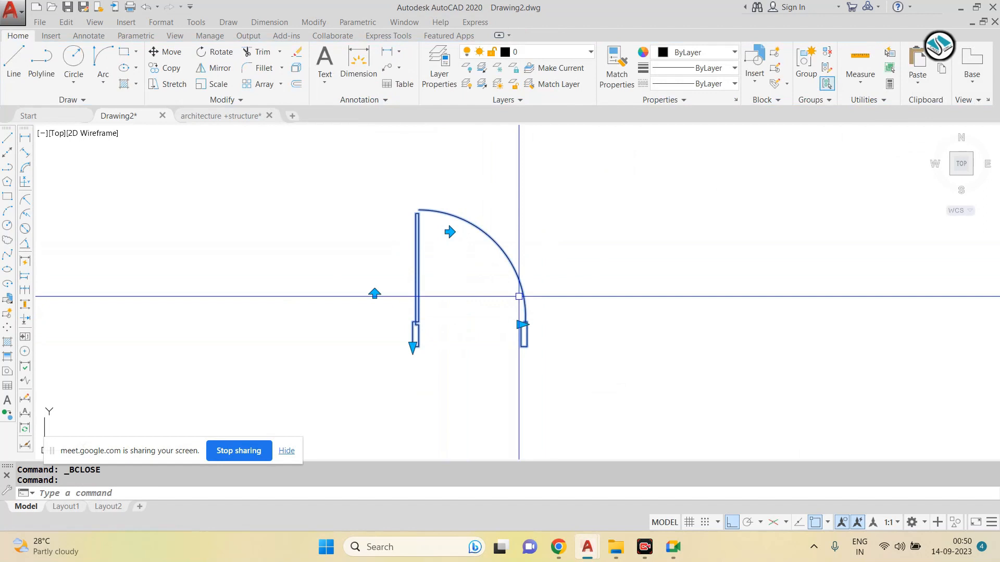
click(450, 232)
click(450, 232)
click(450, 231)
click(450, 232)
click(450, 232)
click(449, 232)
click(450, 232)
click(450, 232)
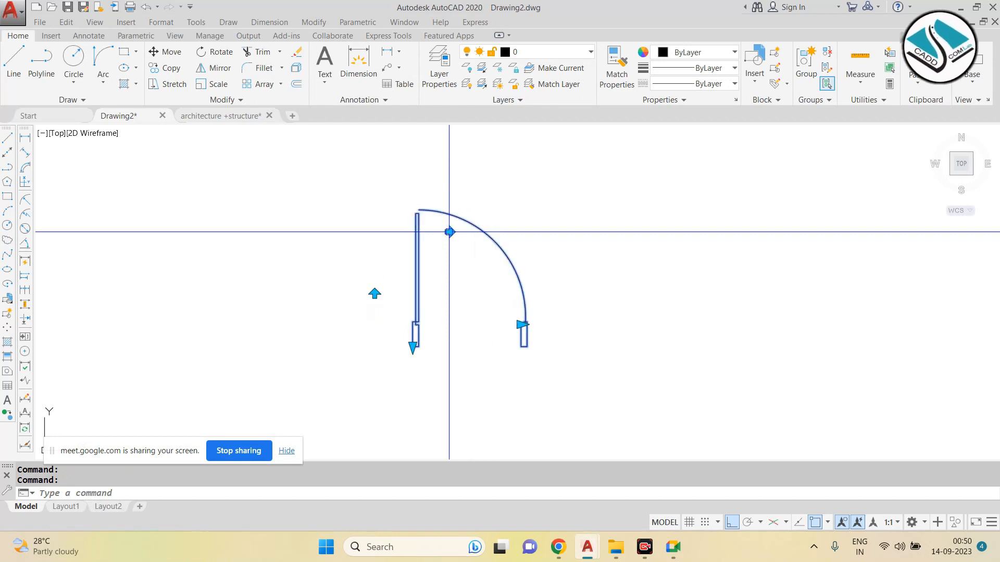
Step: Test the vertical flip grip by turning the door upside down and back repeatedly, leaving it upright
click(374, 295)
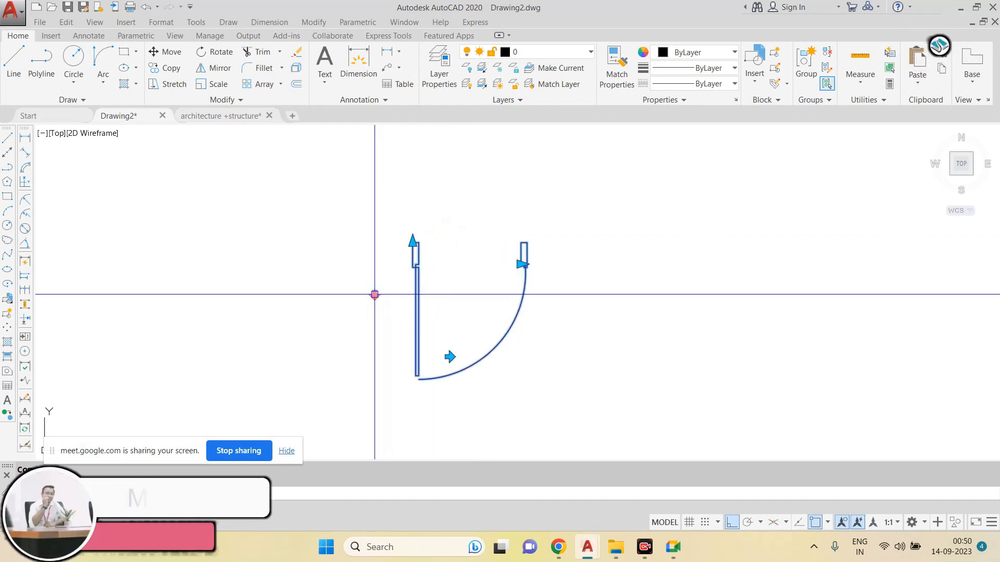
click(374, 295)
click(374, 295)
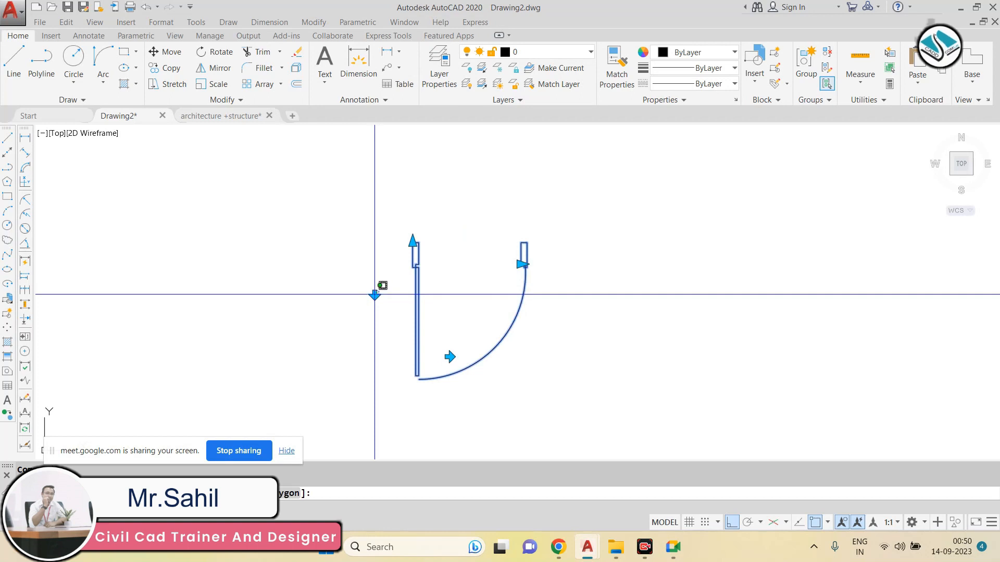
click(375, 294)
click(375, 294)
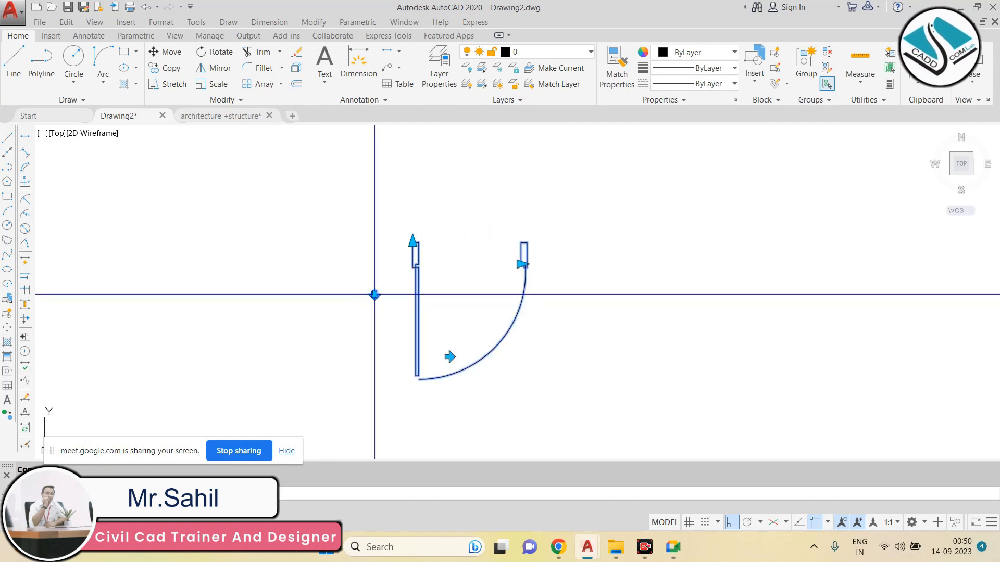
click(374, 295)
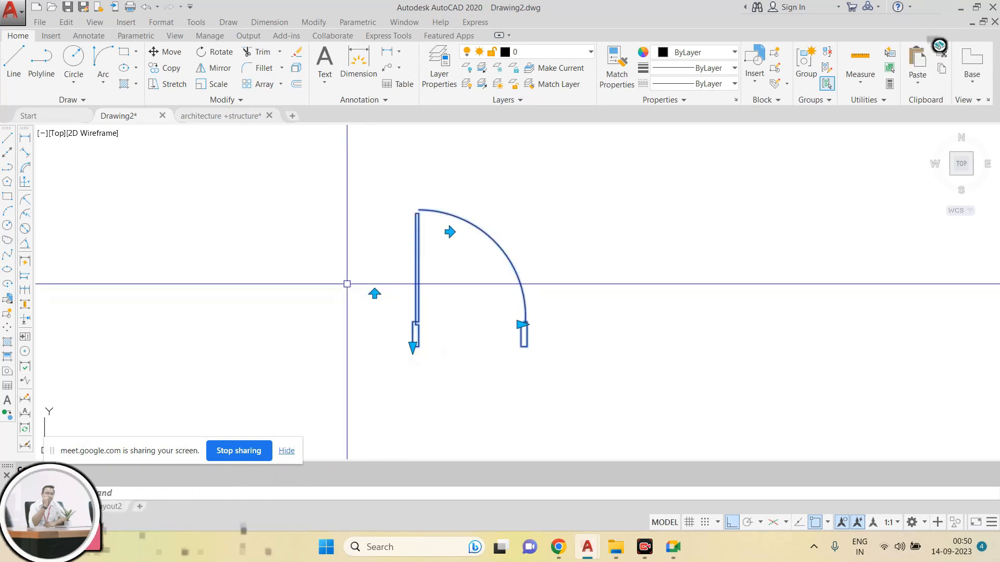
scroll(346, 284, down, 2)
key(Escape)
click(520, 221)
click(328, 320)
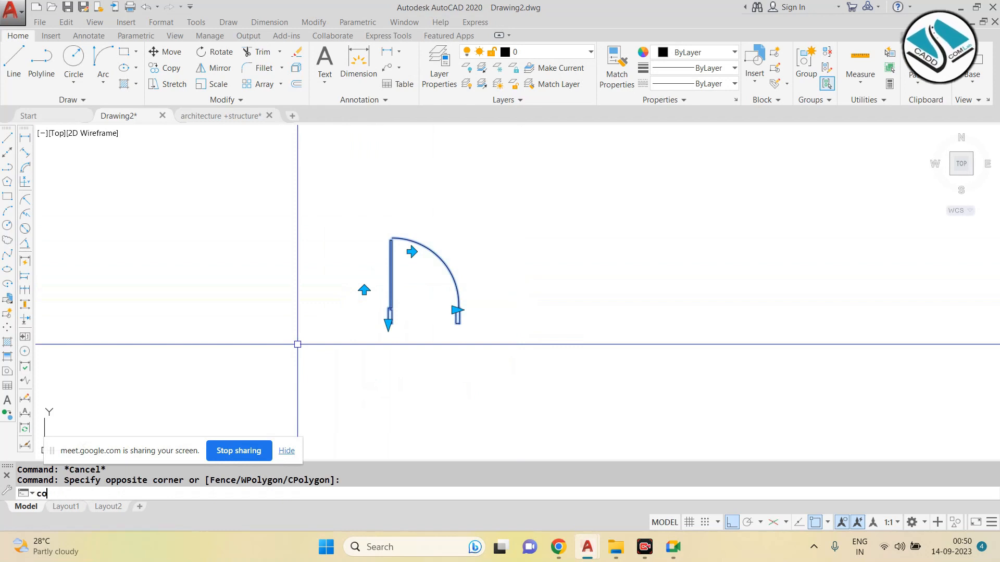
key(Return)
click(378, 315)
scroll(307, 292, down, 2)
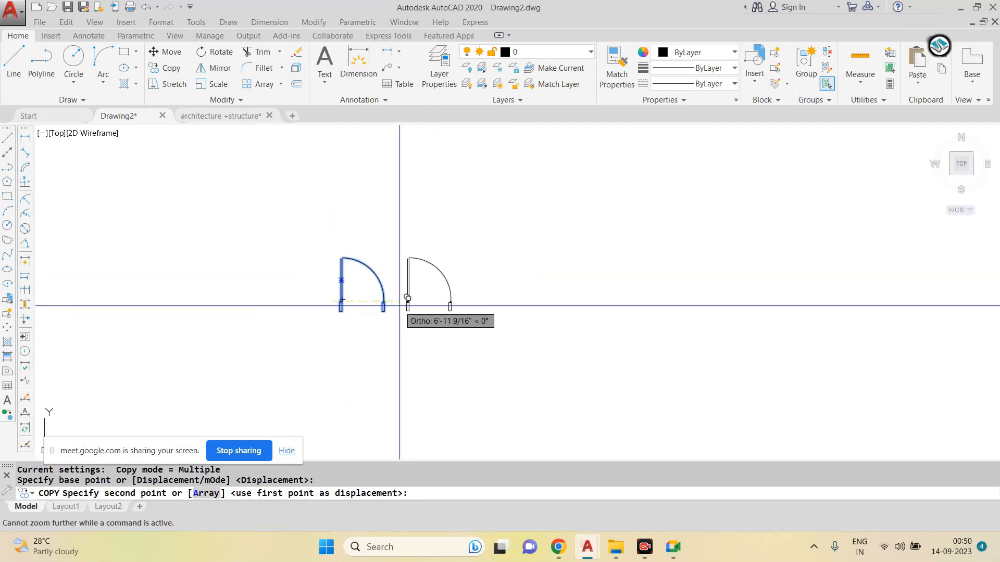
key(Escape)
text(t)
key(Escape)
Step: Draw a long, thin horizontal rectangle beside the door block to represent a wall
text(rec)
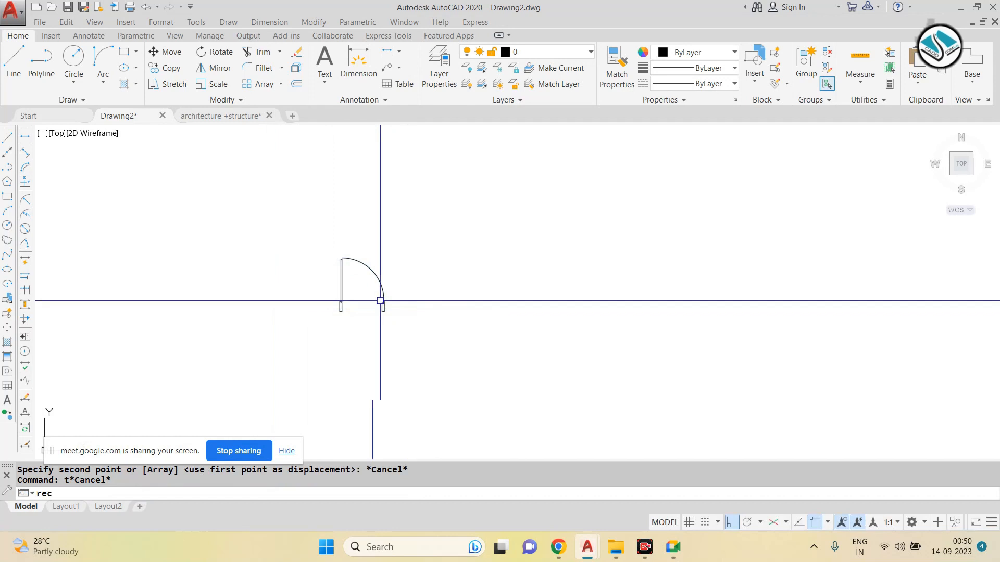
key(Return)
click(730, 272)
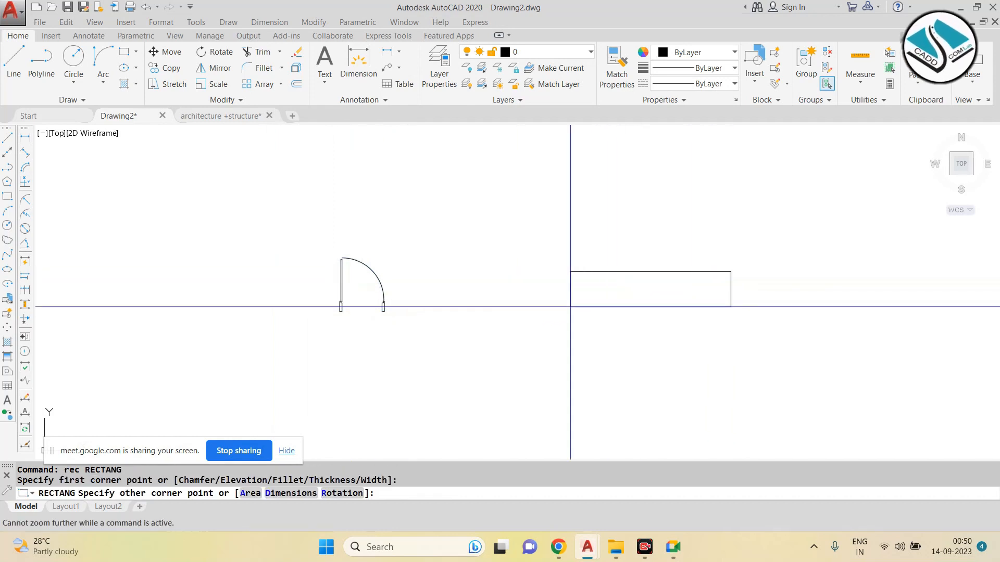
click(442, 282)
key(Escape)
Step: Copy the door block by its hinge-side jamb's lower corner onto the lower edge of the wall rectangle, with Ortho off
click(363, 262)
click(250, 353)
key(Return)
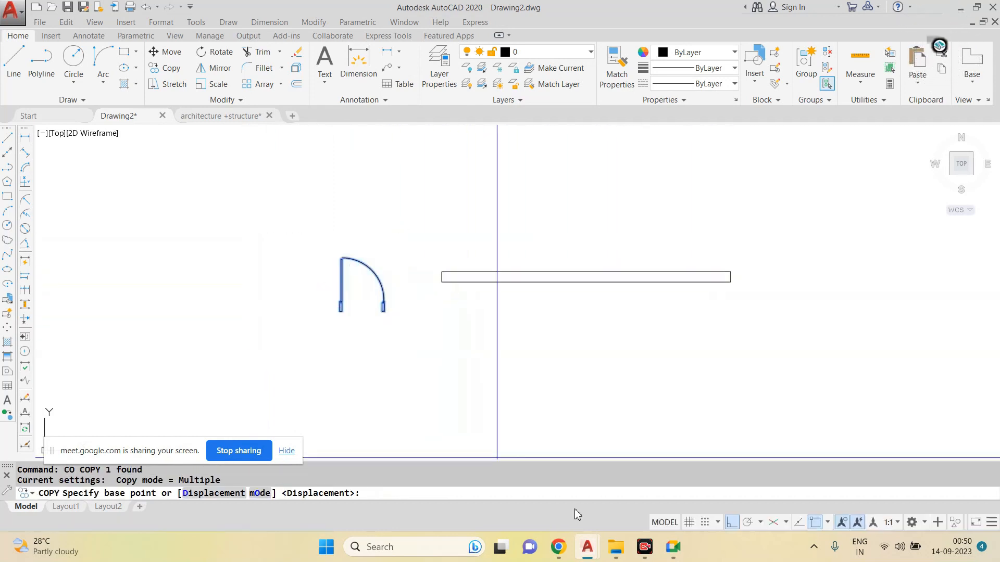
click(341, 311)
click(730, 522)
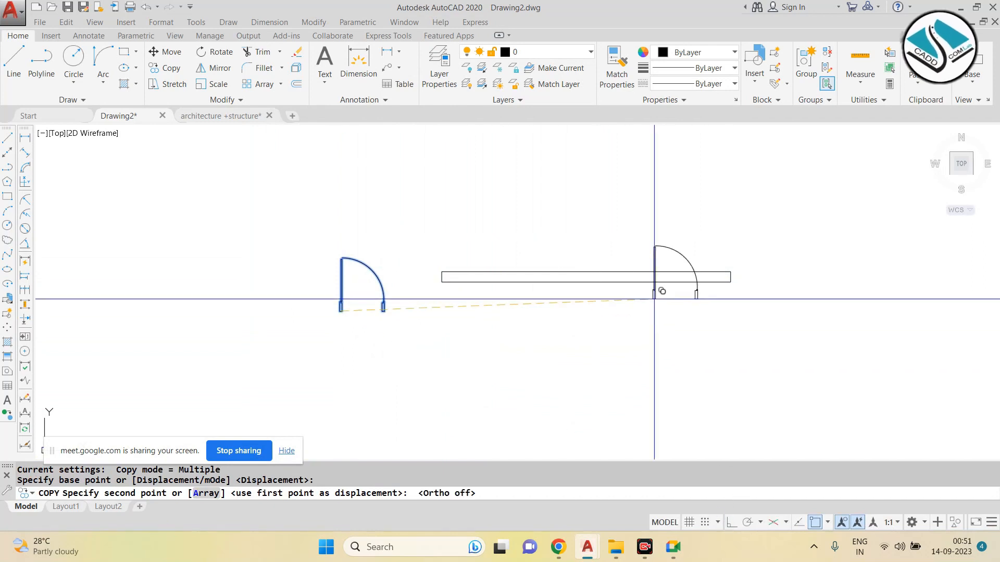
scroll(658, 290, up, 2)
click(525, 276)
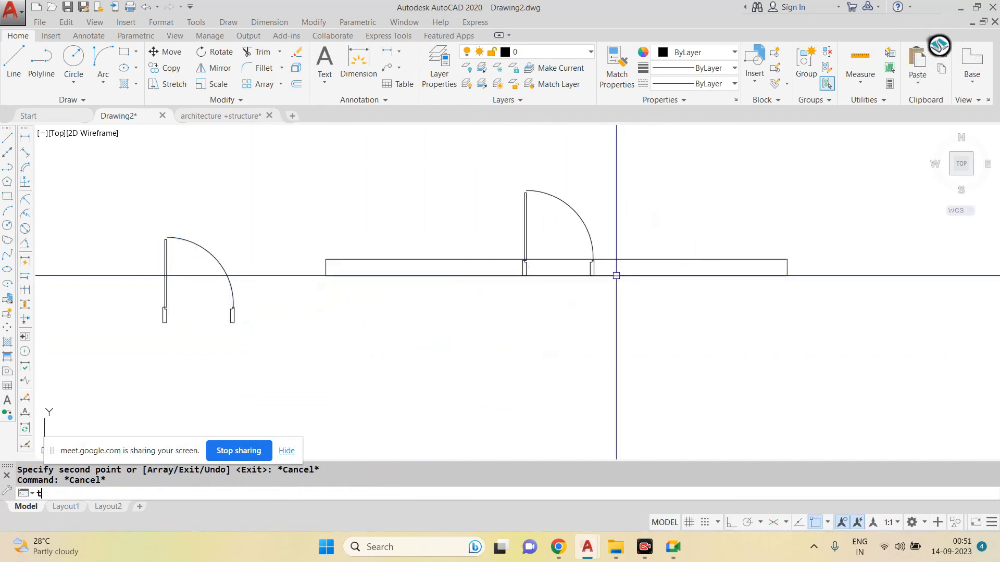
scroll(619, 269, up, 2)
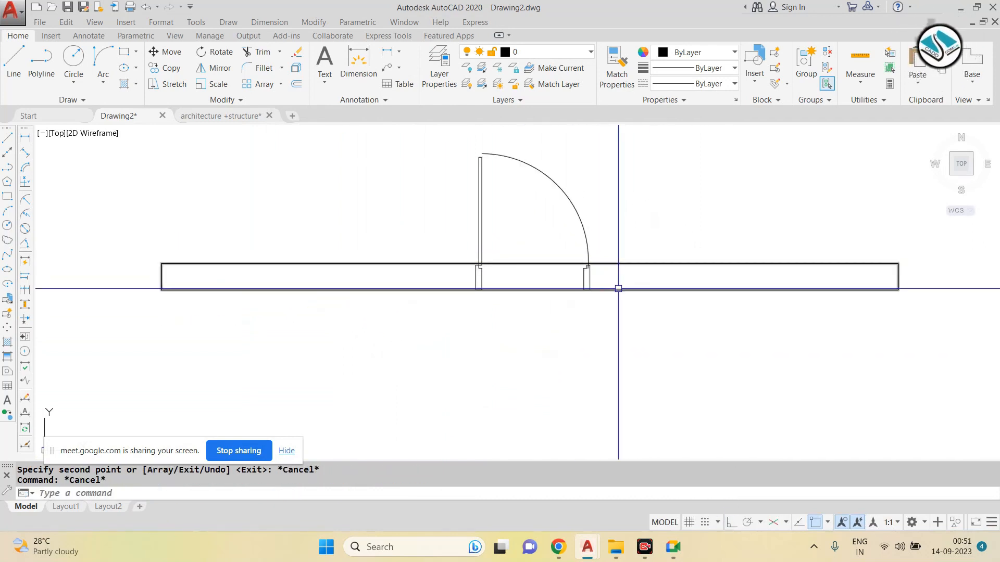
key(Escape)
Step: Flip the copied door in the wall sideways so its hinge moves to the opposite side
click(544, 177)
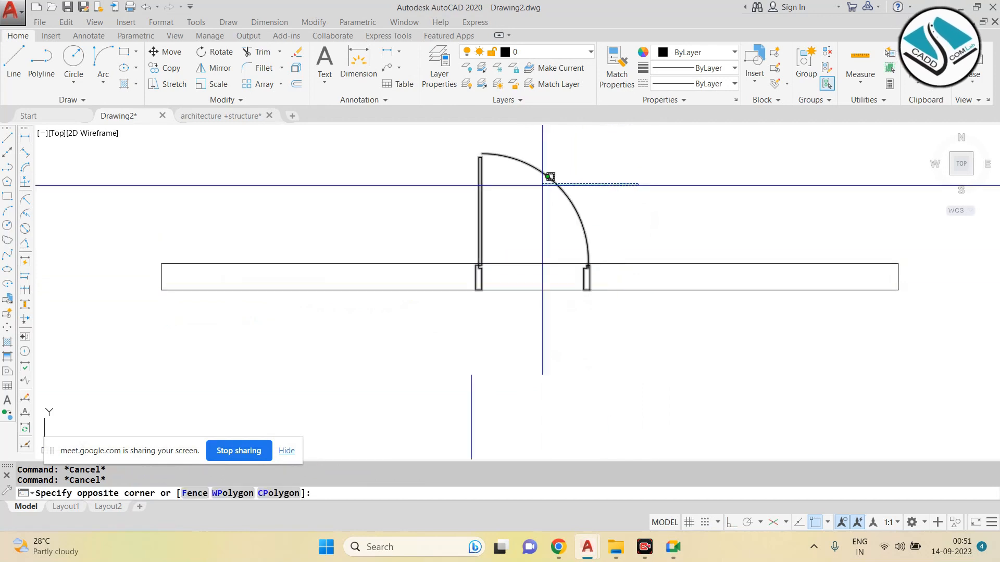
click(346, 224)
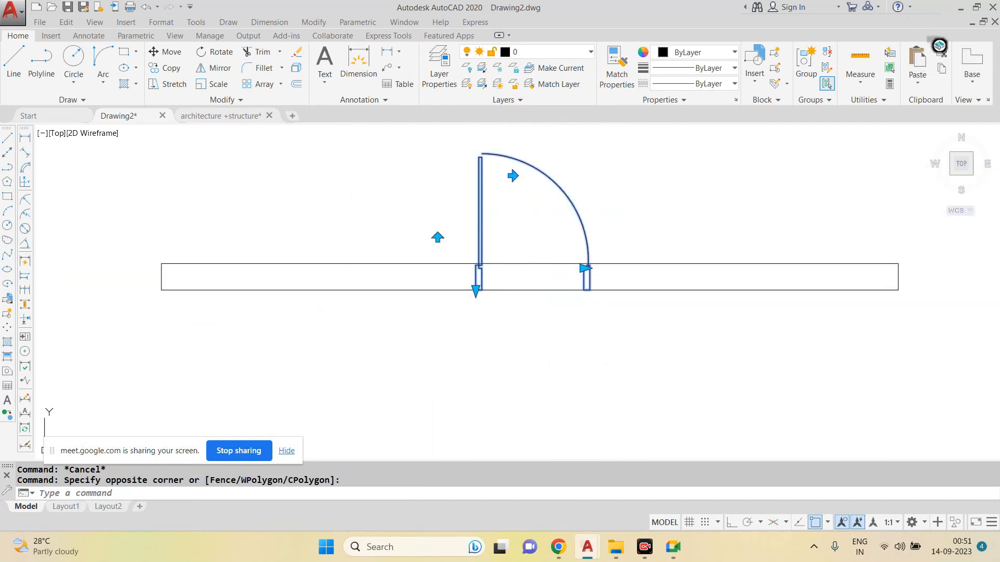
click(513, 176)
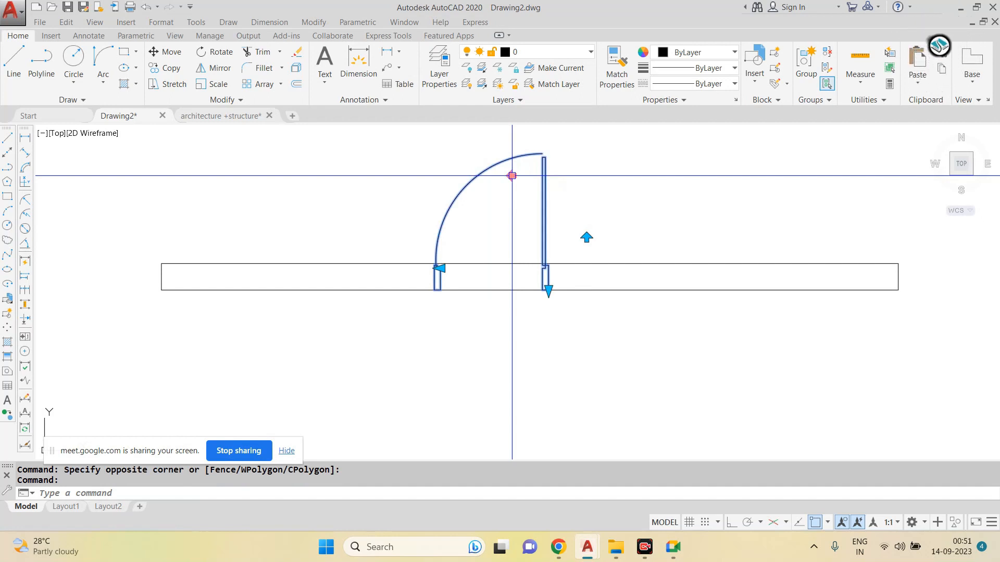
Step: Flip the door in the wall upside down and back to upright
click(547, 289)
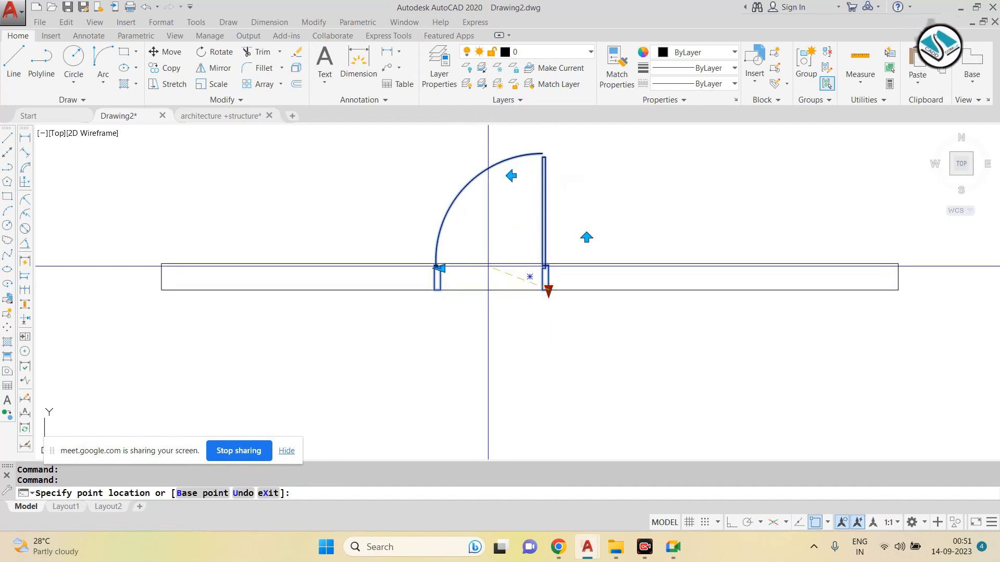
key(Escape)
click(587, 237)
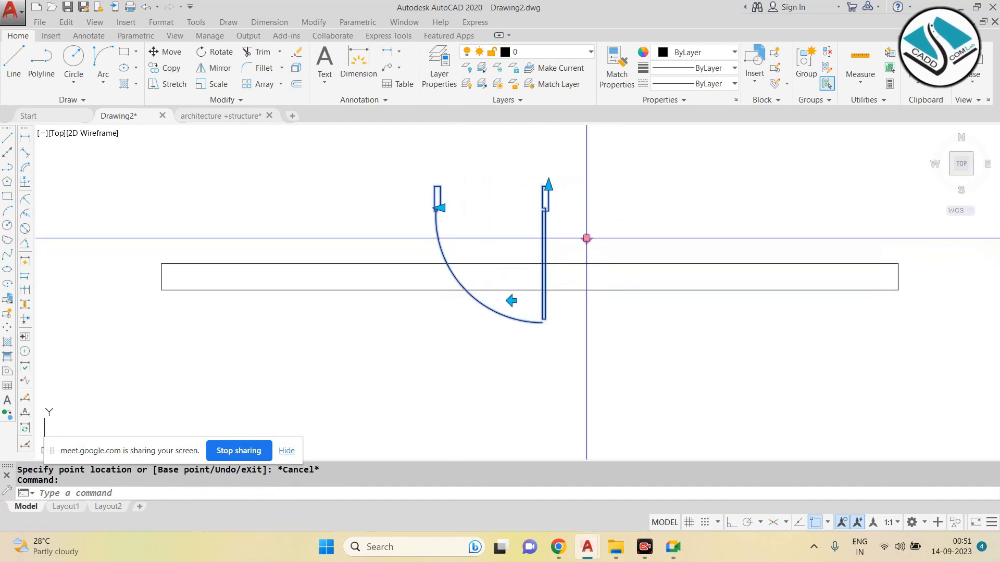
click(586, 238)
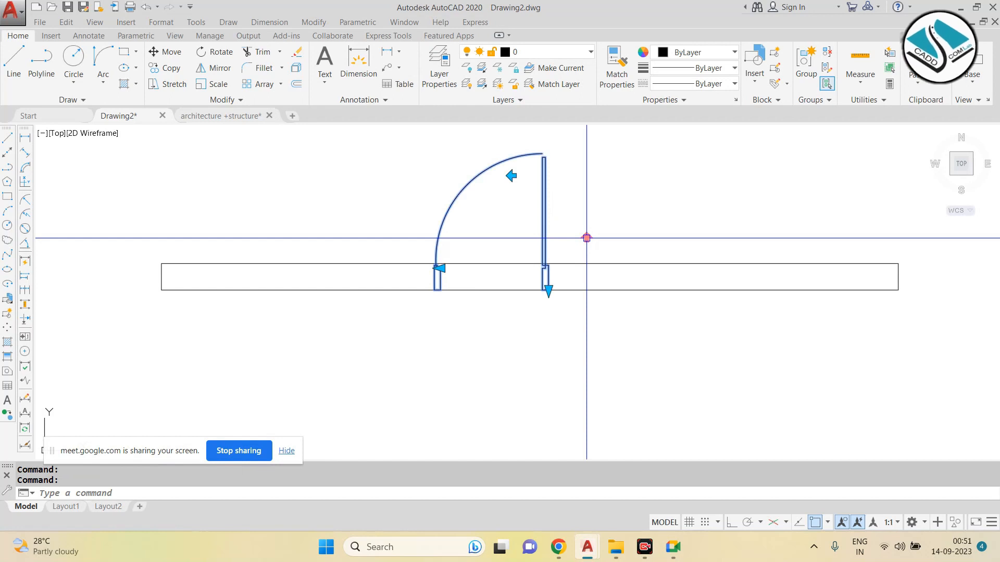
scroll(587, 238, down, 4)
key(Escape)
scroll(324, 268, up, 4)
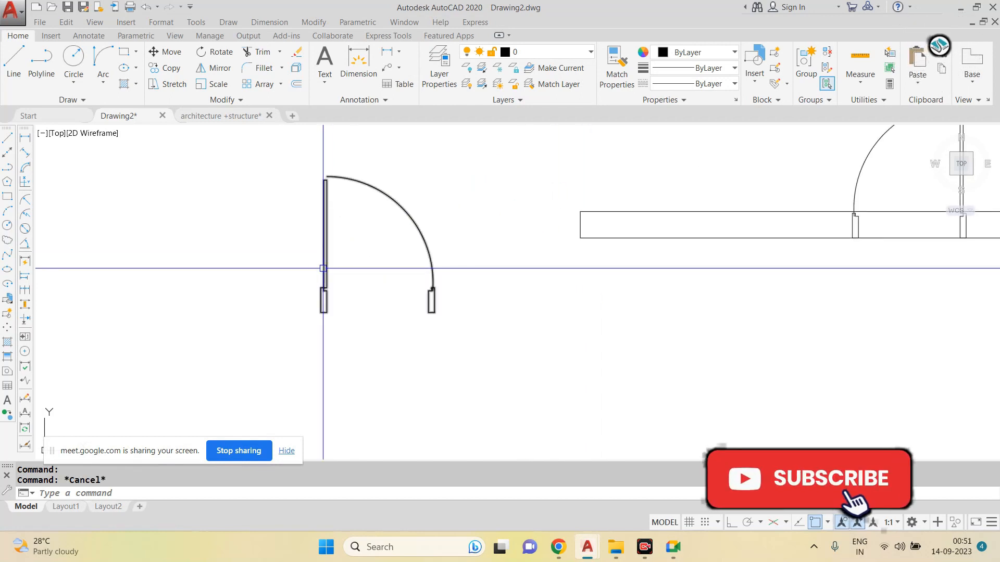
Step: Stretch the original freestanding door block to a larger opening using its linear stretch grip
scroll(462, 261, down, 2)
click(424, 235)
scroll(417, 272, up, 2)
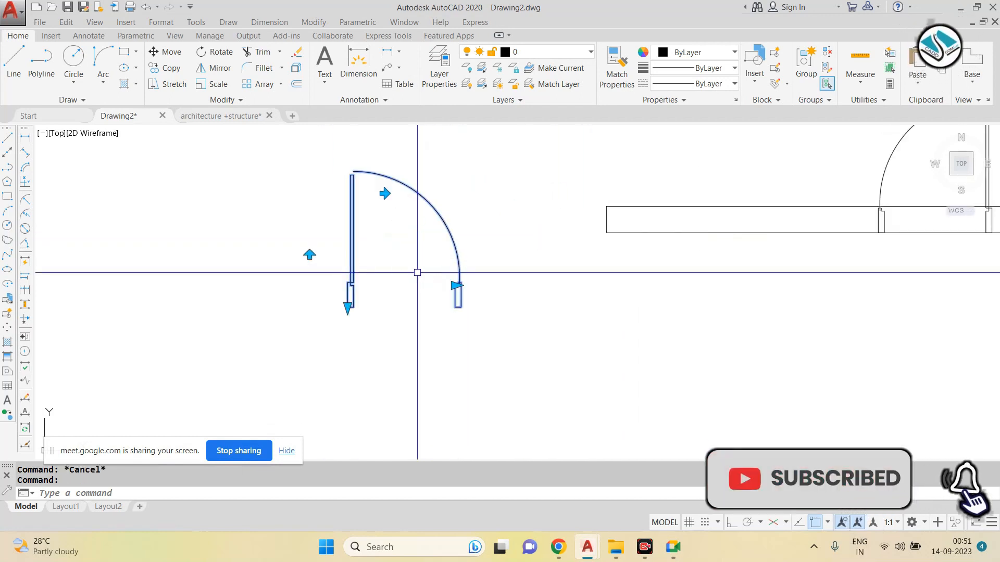
click(456, 285)
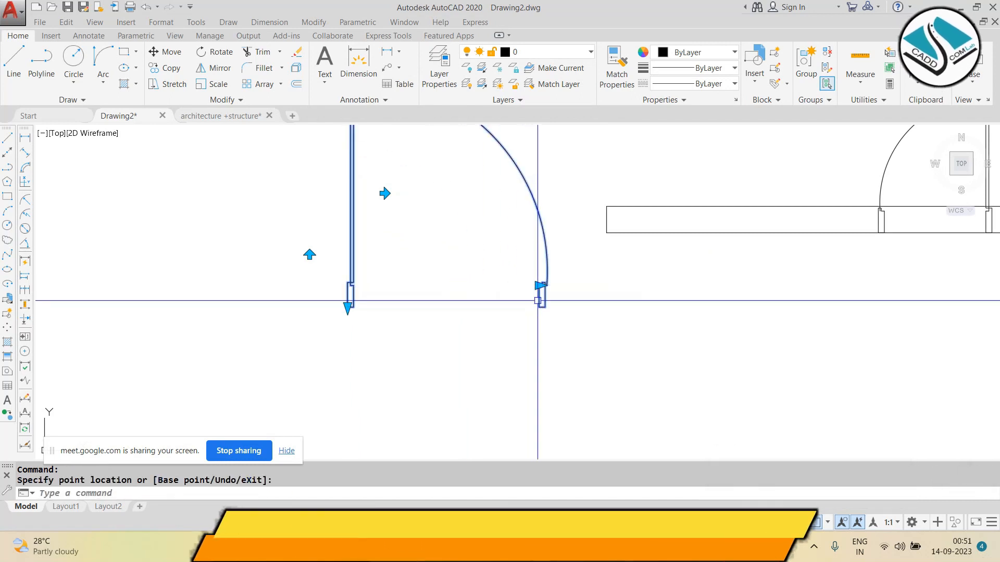
scroll(541, 298, up, 2)
scroll(523, 295, down, 4)
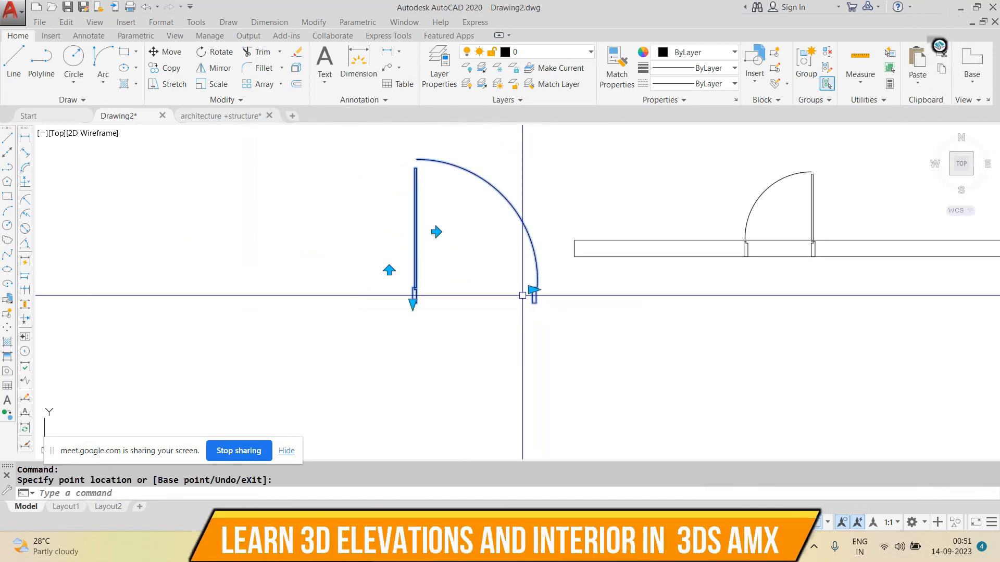
scroll(522, 295, up, 2)
scroll(464, 298, down, 2)
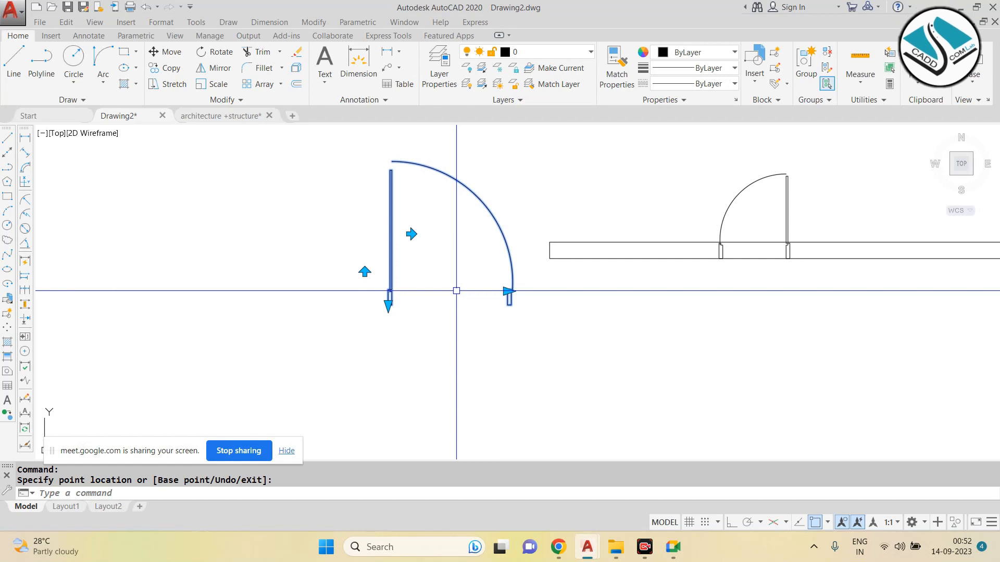
Step: Erase both door blocks and the wall rectangle from the drawing
scroll(468, 224, down, 3)
key(Escape)
click(665, 194)
click(435, 267)
text(E)
key(Return)
key(Escape)
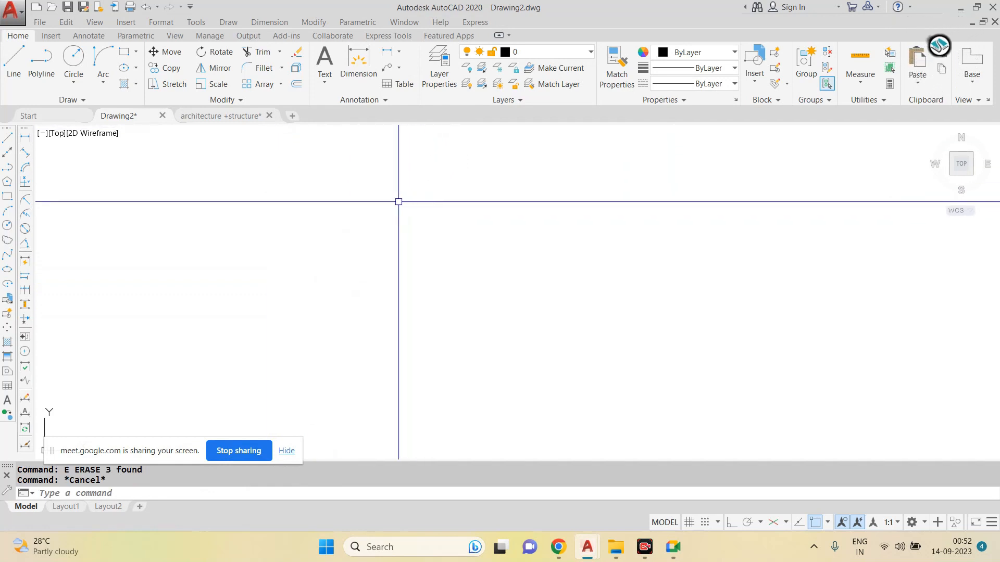
key(Escape)
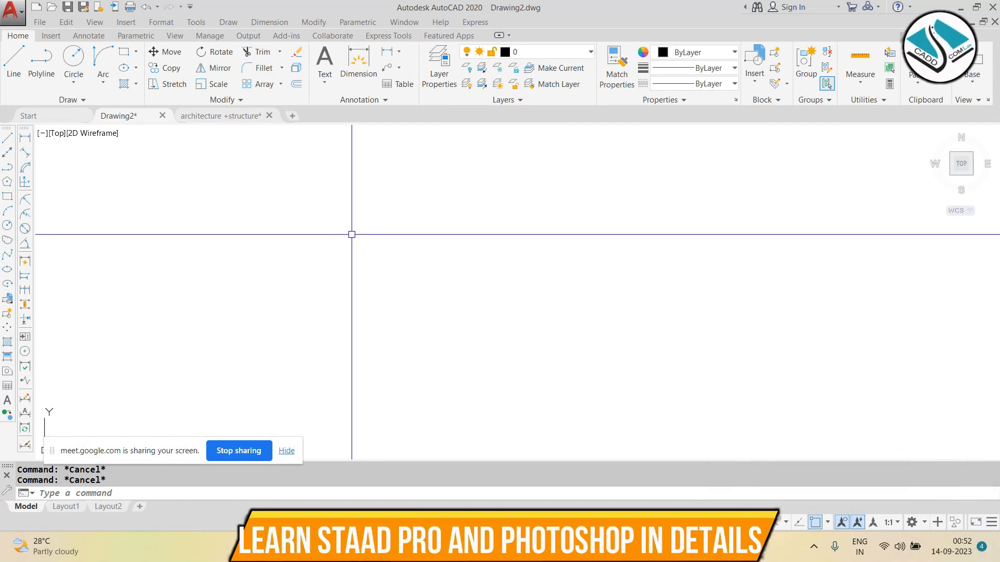
text(rec)
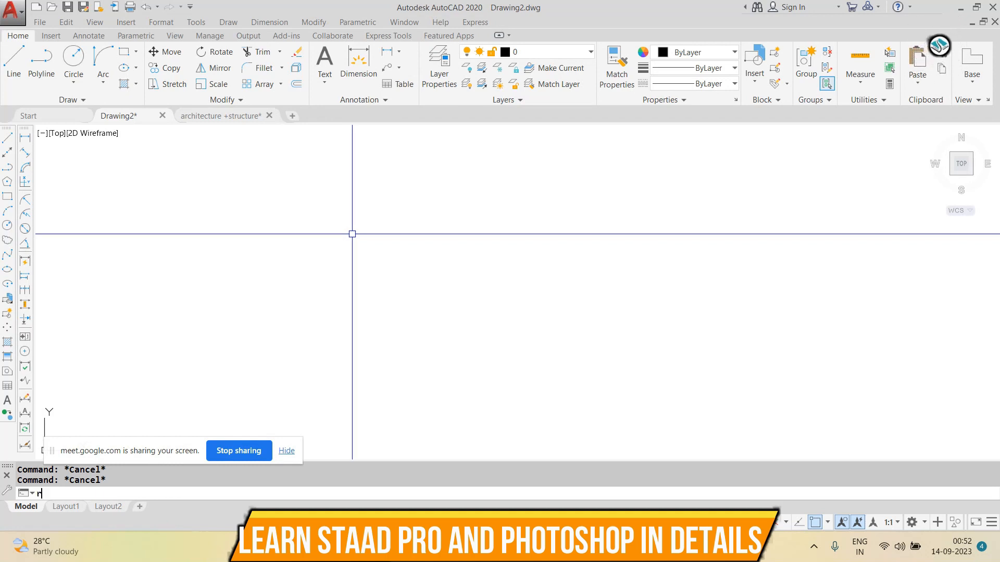
key(Return)
click(402, 222)
key(Escape)
text(rec)
key(Return)
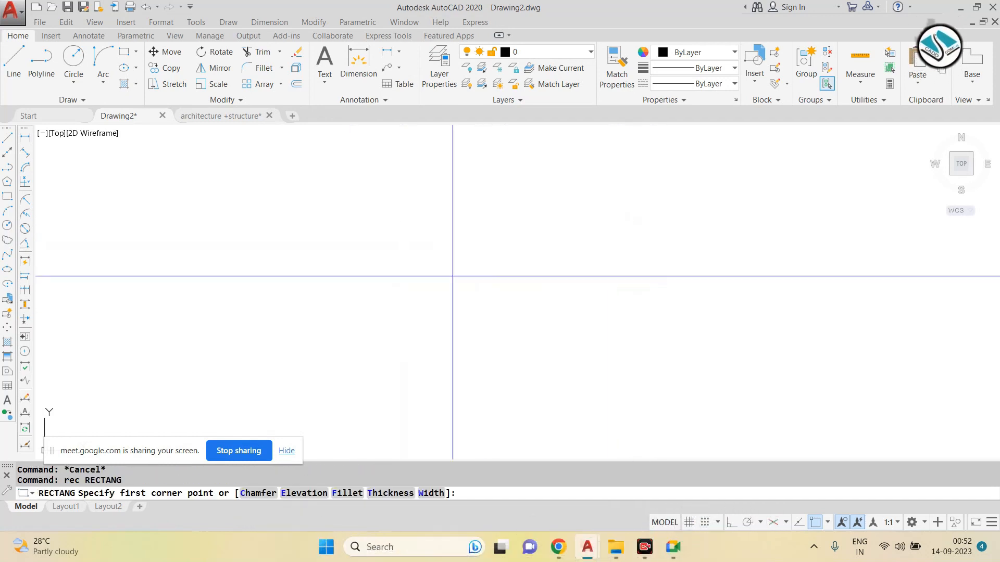
click(452, 276)
key(Escape)
key(Escape)
key(Escape)
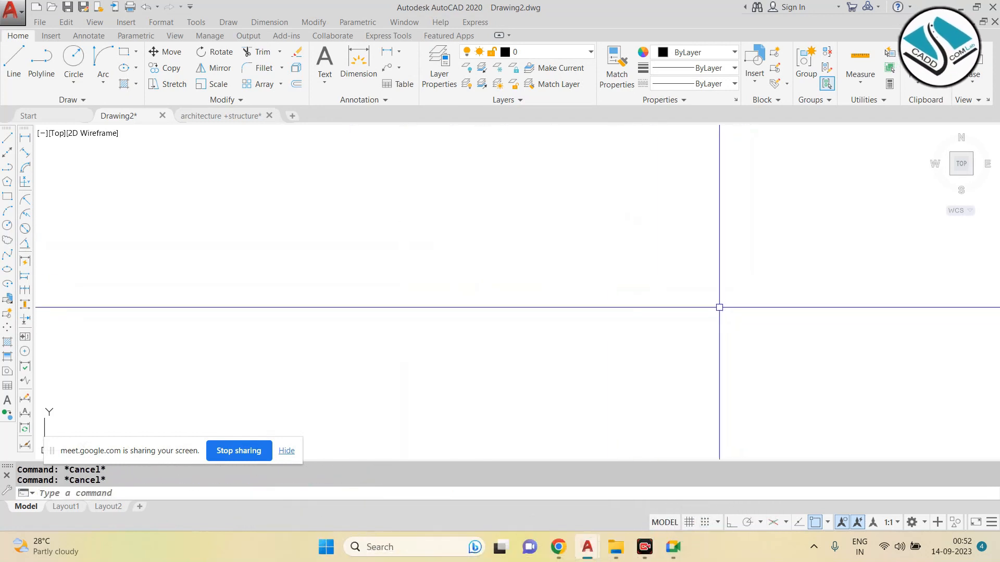
text(l)
key(Return)
key(Escape)
Step: Check the drawing units settings
text(un)
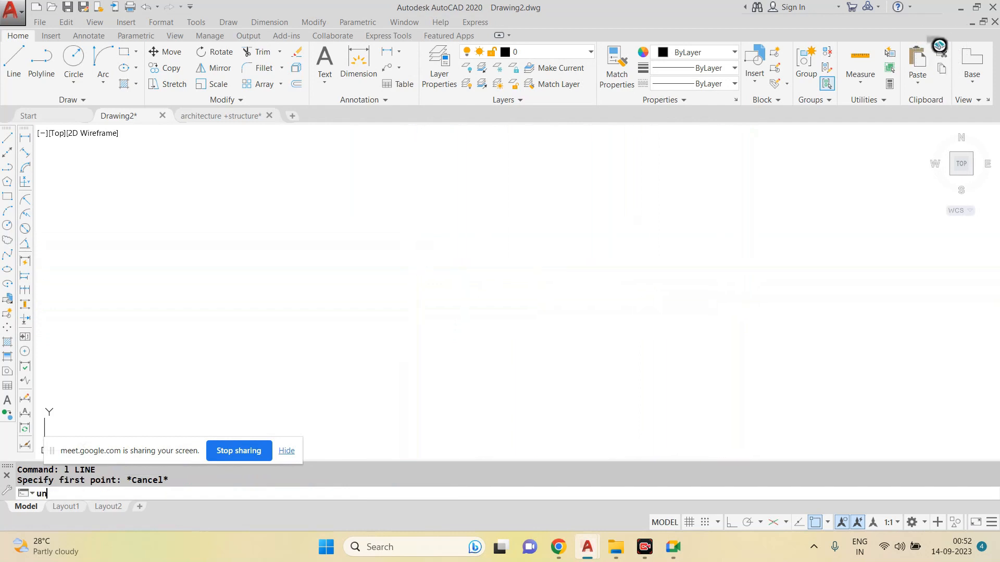
key(Return)
click(557, 371)
key(Escape)
text(rec)
key(Escape)
Step: With Ortho on, draw a 5' horizontal line, a 9" line down from its end, and a longer line back beneath it
text(l)
key(Return)
click(350, 263)
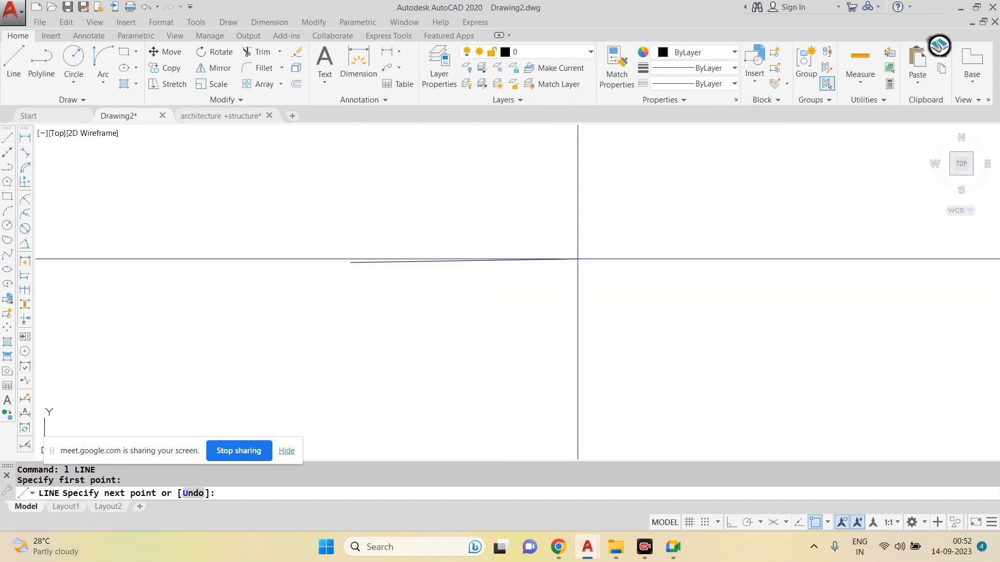
click(732, 522)
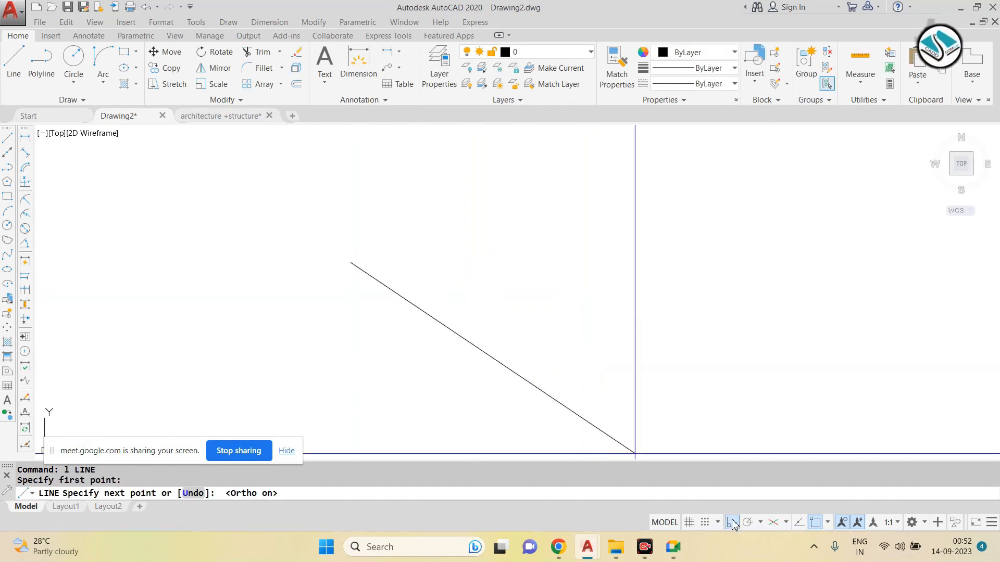
text(5')
key(Return)
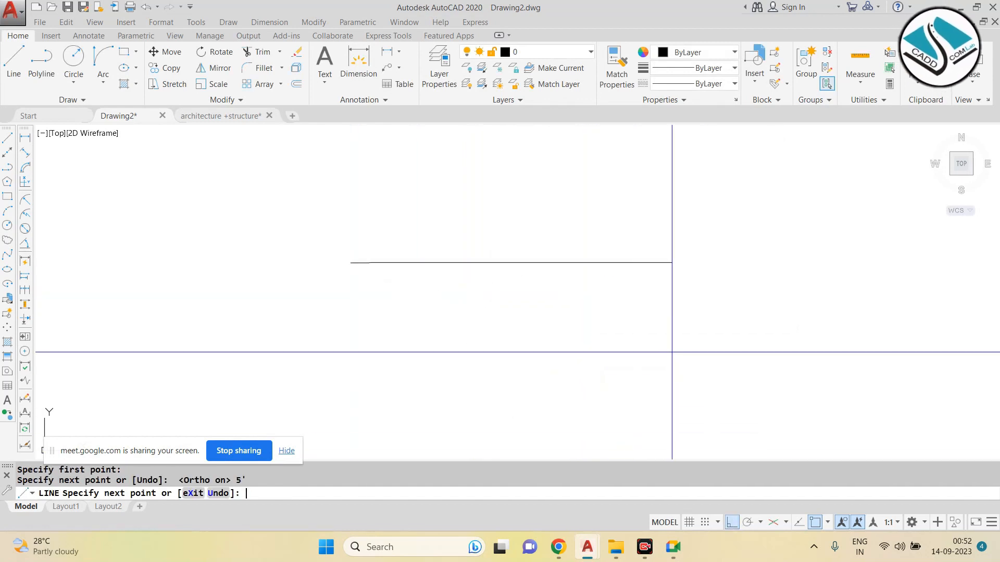
scroll(368, 283, up, 3)
text(9)
key(Return)
scroll(300, 271, up, 5)
key(Escape)
key(Return)
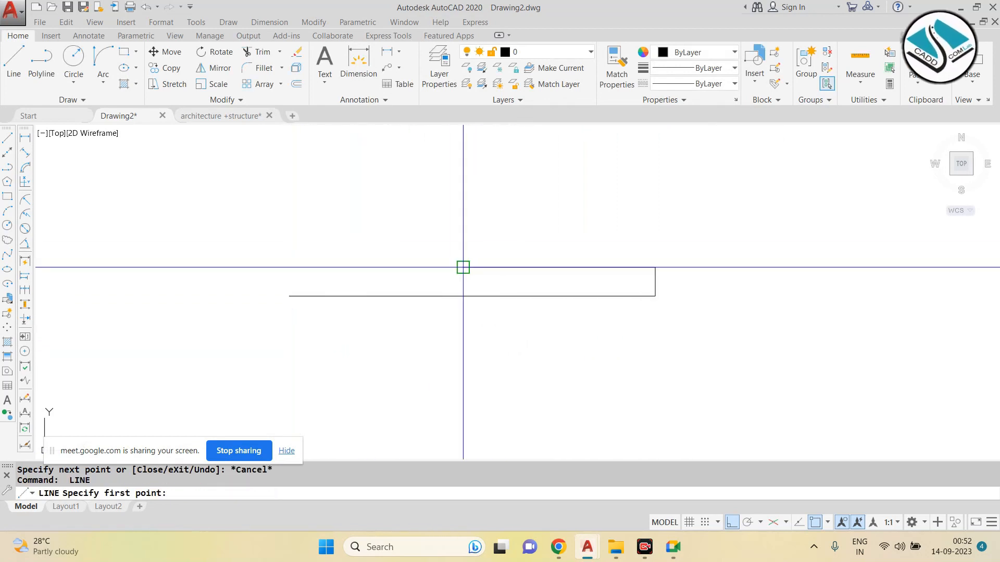
Step: Close the outline's open end with a vertical line and trim the overhanging lines to leave a rectangle
click(463, 268)
click(463, 338)
key(Escape)
text(tr)
key(Return)
key(Return)
click(456, 327)
click(417, 278)
click(547, 333)
click(438, 318)
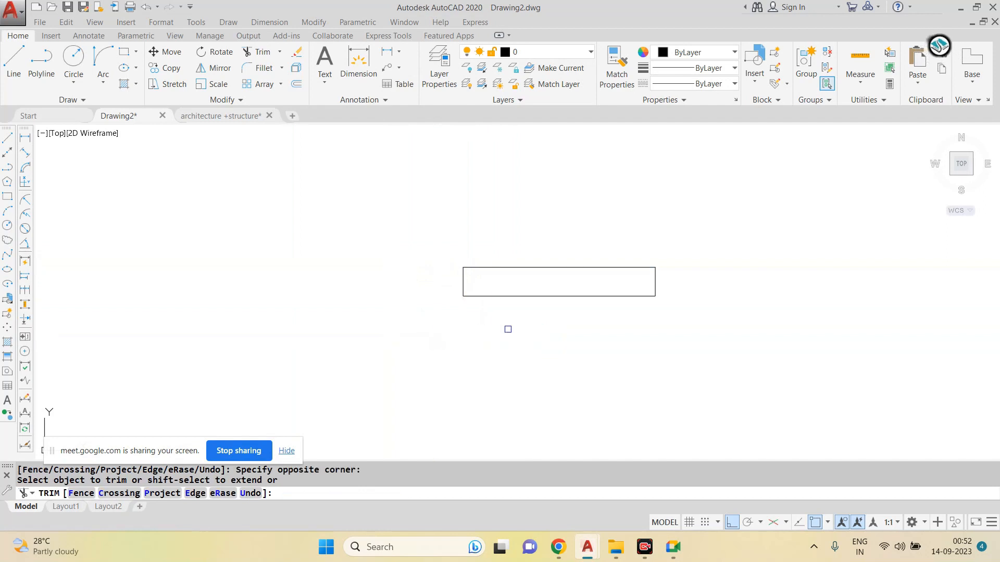
key(Escape)
Step: Draw a horizontal centre line through the rectangle between the midpoints of its two short sides
text(l)
key(Return)
click(463, 281)
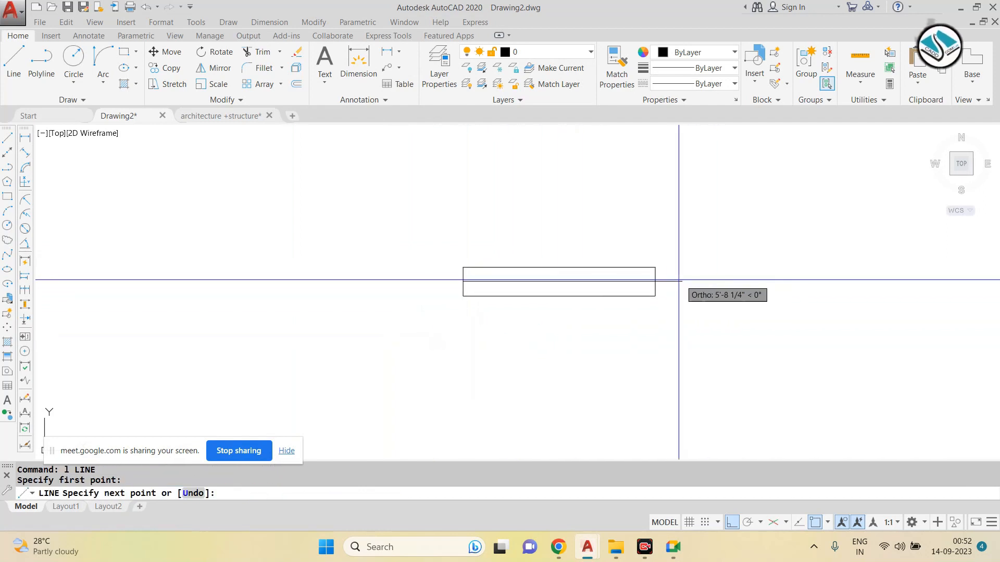
click(655, 281)
key(Escape)
middle_drag(665, 272, 628, 275)
Step: Define the rectangle and its centre line as a block named sadsad, converting the selected objects to the block
text(b)
key(Return)
text(window)
click(677, 187)
click(620, 230)
click(436, 335)
key(Return)
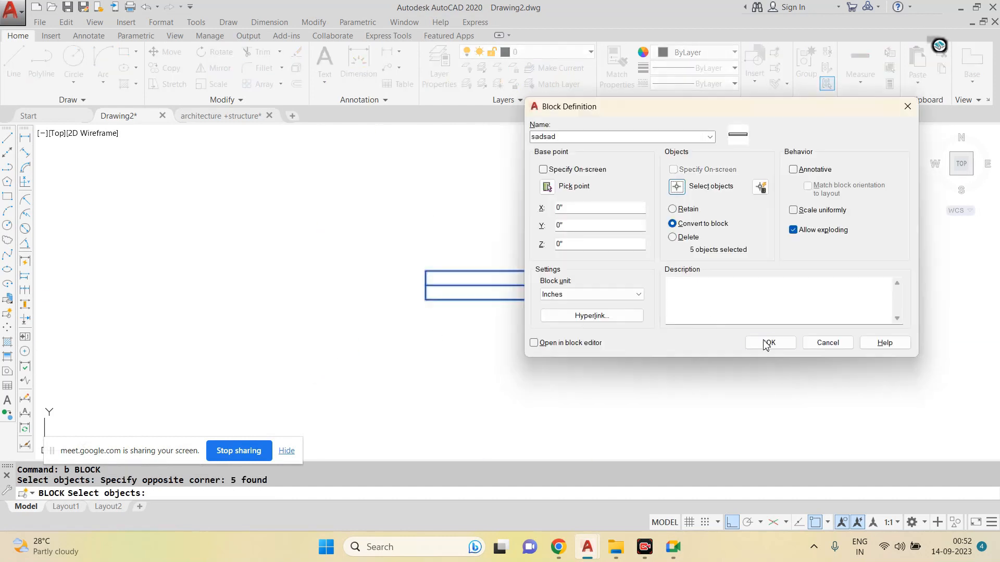
click(766, 342)
key(Escape)
Step: Open the new window block in the Block Editor
double_click(544, 272)
click(620, 307)
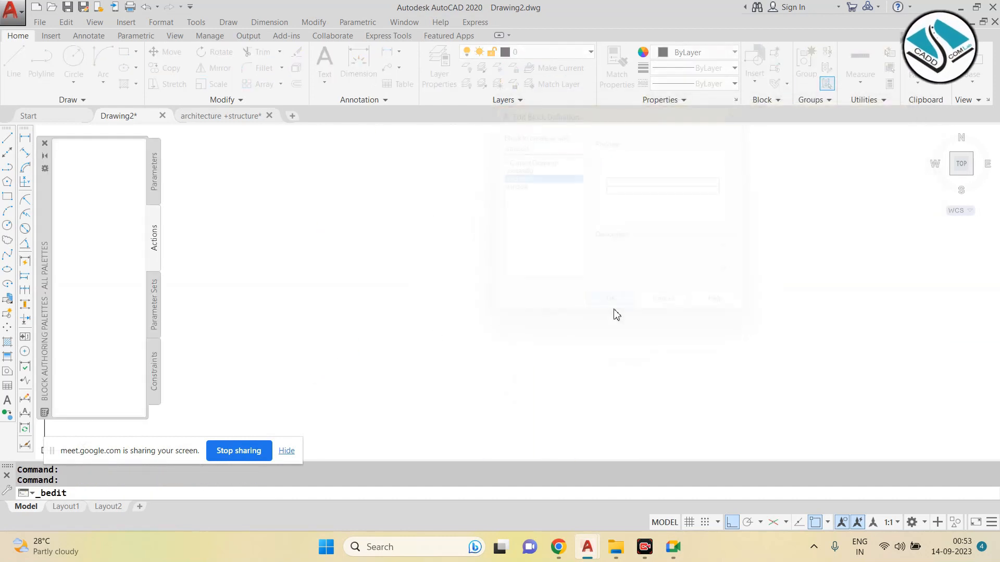
key(Escape)
Step: Add a visibility parameter to the block, placed just above the upper-left corner of the window plan
click(155, 179)
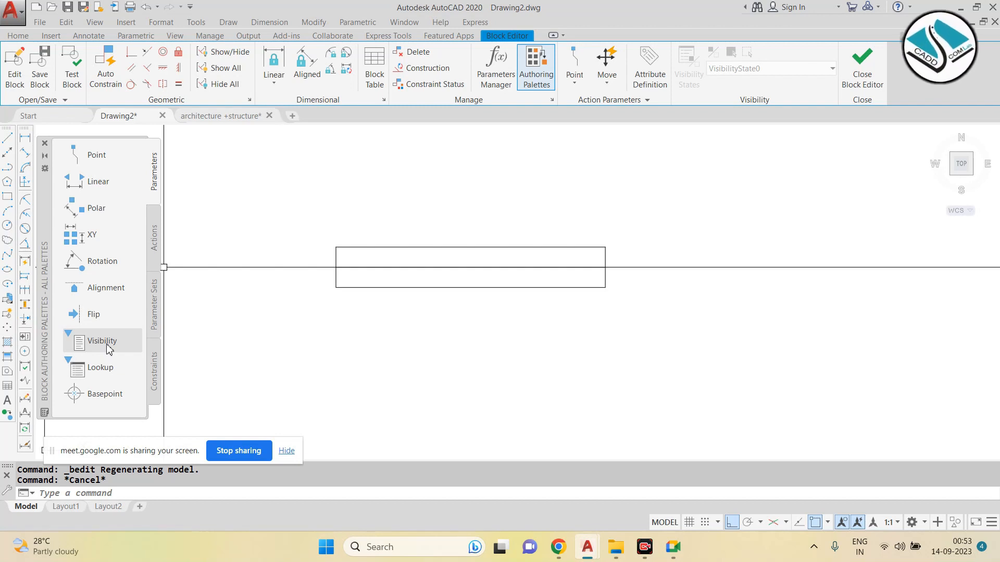
click(94, 314)
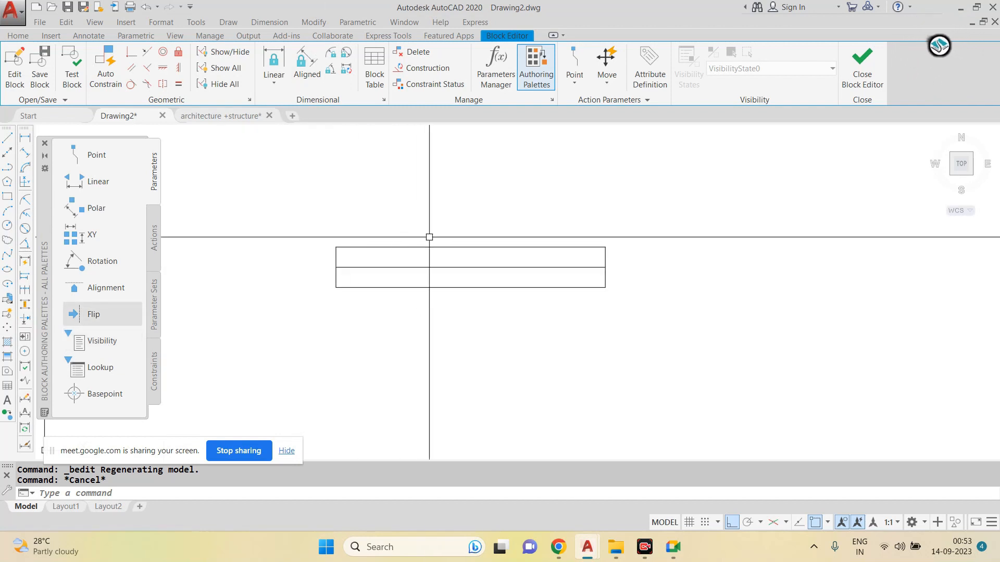
key(Escape)
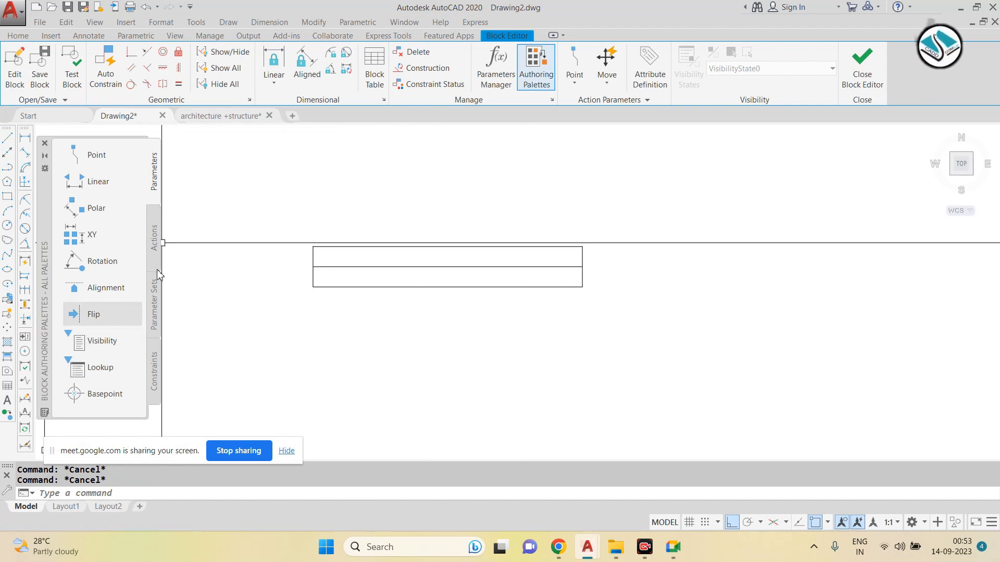
click(97, 342)
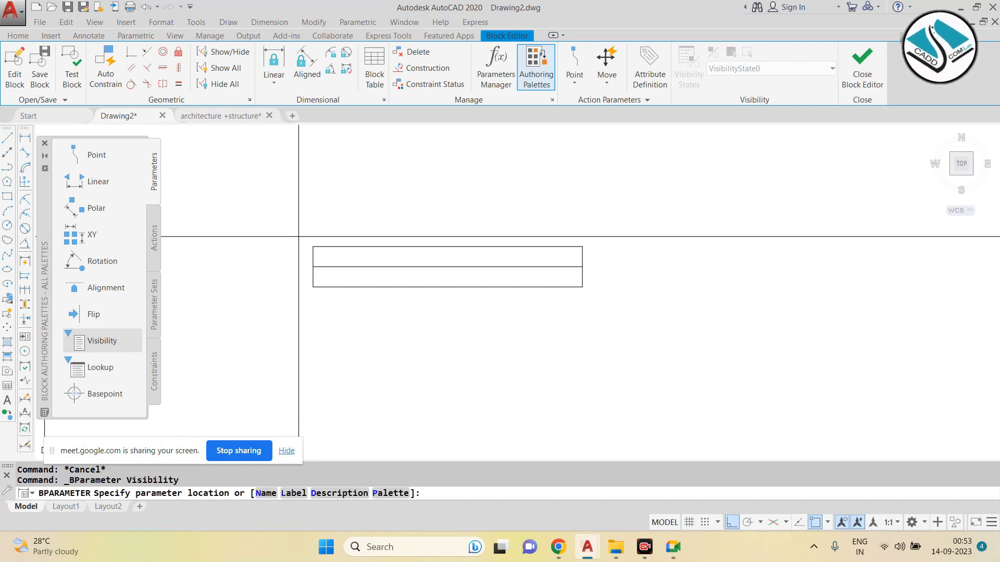
click(277, 187)
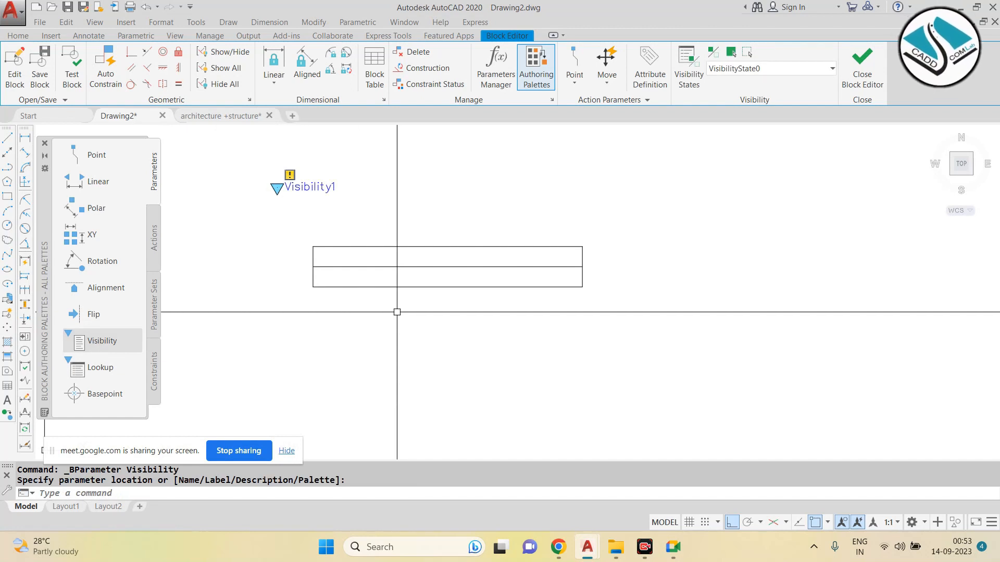
Step: Draw an upright rectangle to the right of the window plan as the outer frame of a front view
scroll(359, 291, down, 2)
middle_drag(509, 275, 415, 277)
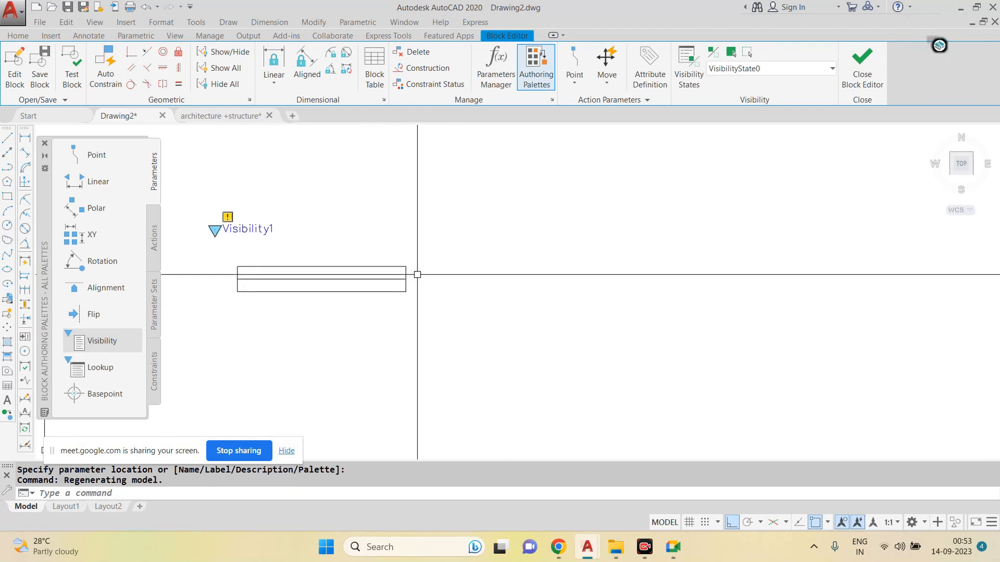
text(rec)
key(Return)
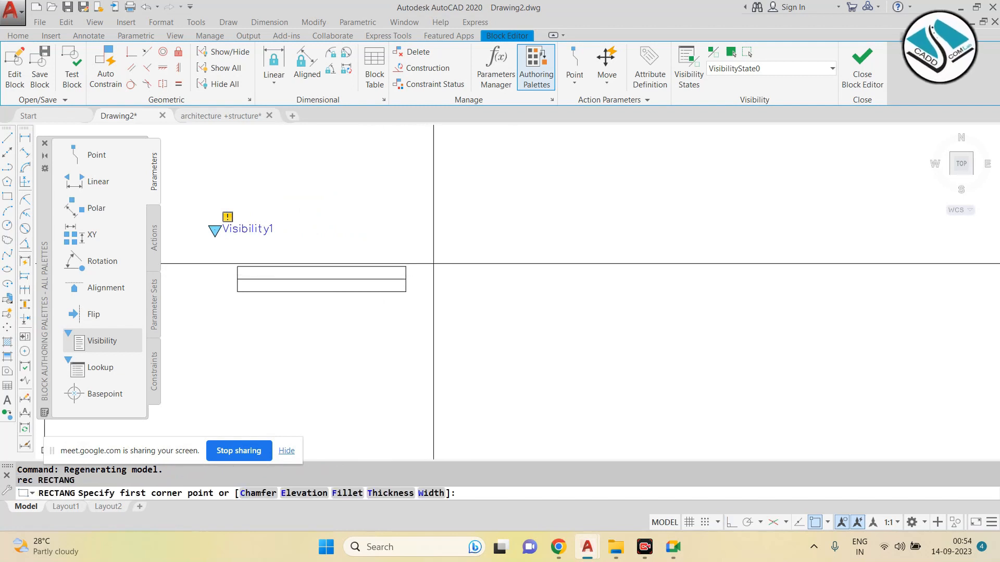
key(Escape)
text(rec)
key(Return)
click(484, 188)
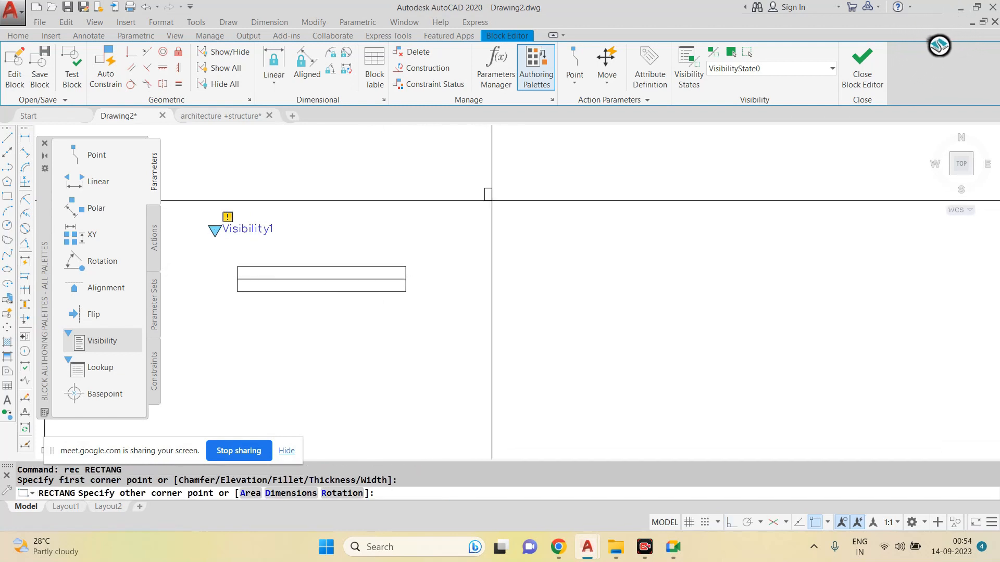
click(603, 327)
Step: Offset the upright rectangle inward by 2 to form the window frame
scroll(273, 284, up, 4)
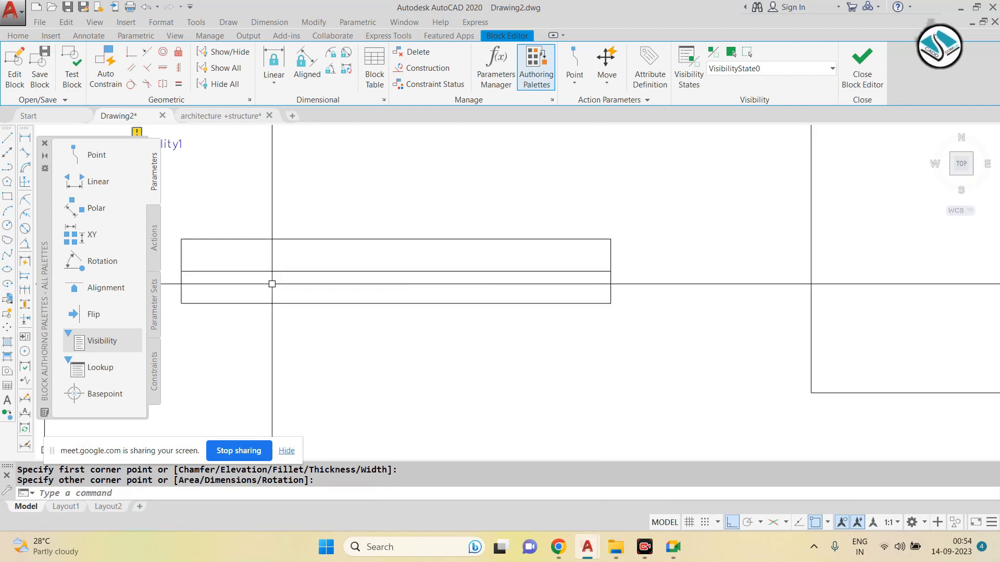
scroll(552, 268, down, 3)
scroll(553, 268, up, 2)
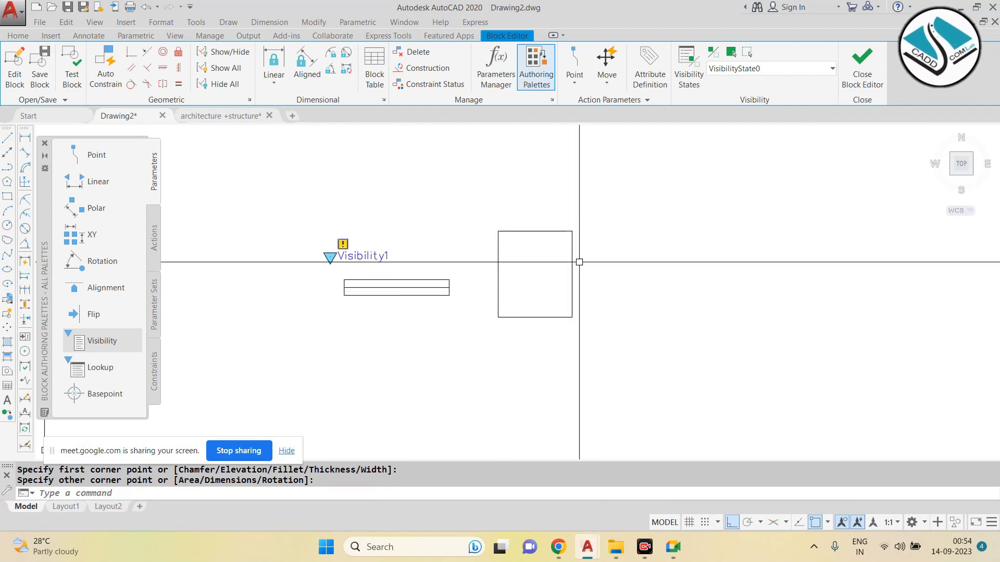
scroll(553, 267, up, 2)
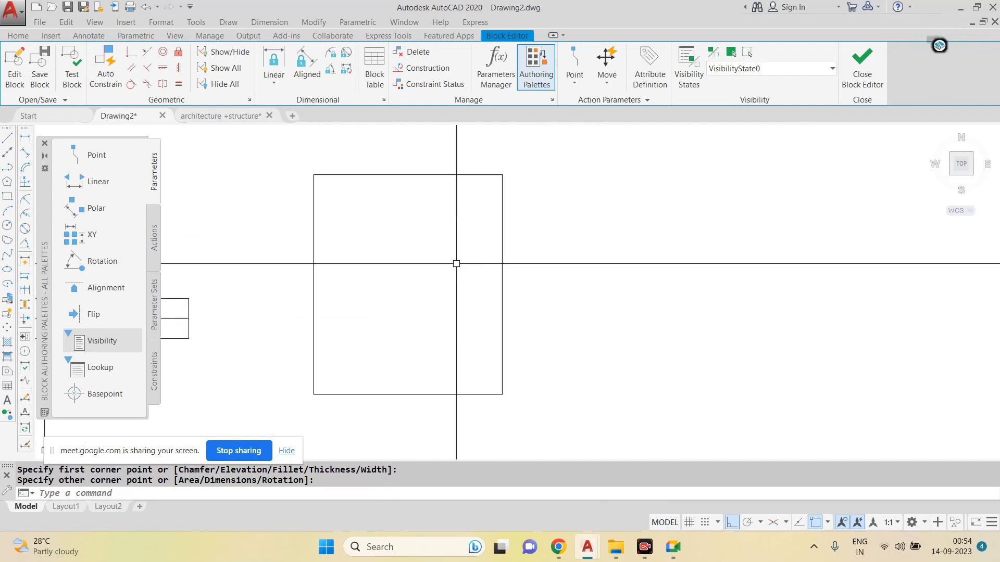
key(Escape)
text(o)
key(Return)
text(2)
key(Return)
click(402, 183)
click(401, 234)
key(Escape)
Step: Draw a vertical line between the midpoints of the inner frame's top and bottom edges to divide the window in two
text(l)
key(Return)
click(407, 184)
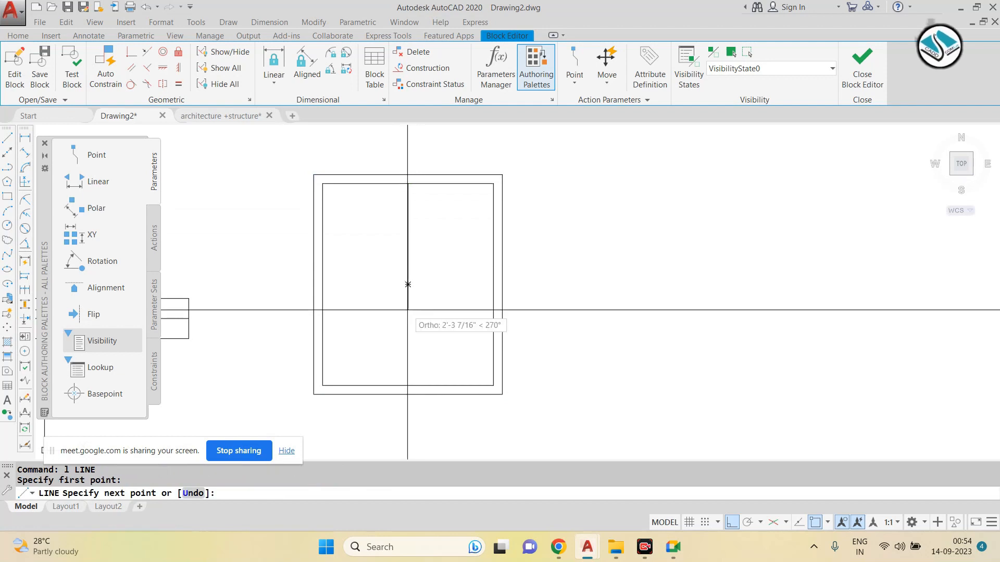
click(408, 386)
key(Escape)
scroll(399, 299, down, 4)
scroll(195, 342, up, 2)
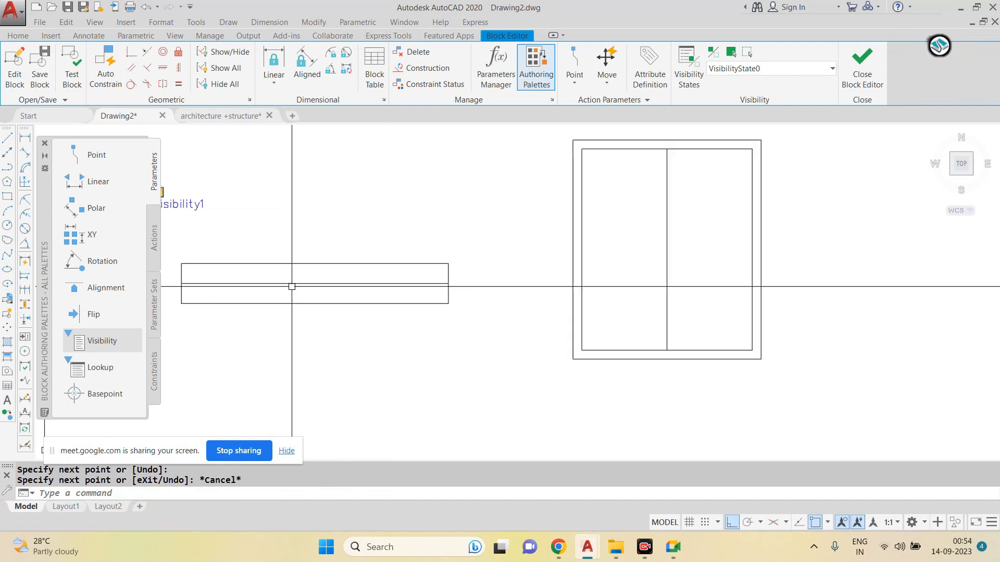
Step: Draw a second upright rectangle to the right of the two-pane front view as another window's outer frame
scroll(313, 295, down, 2)
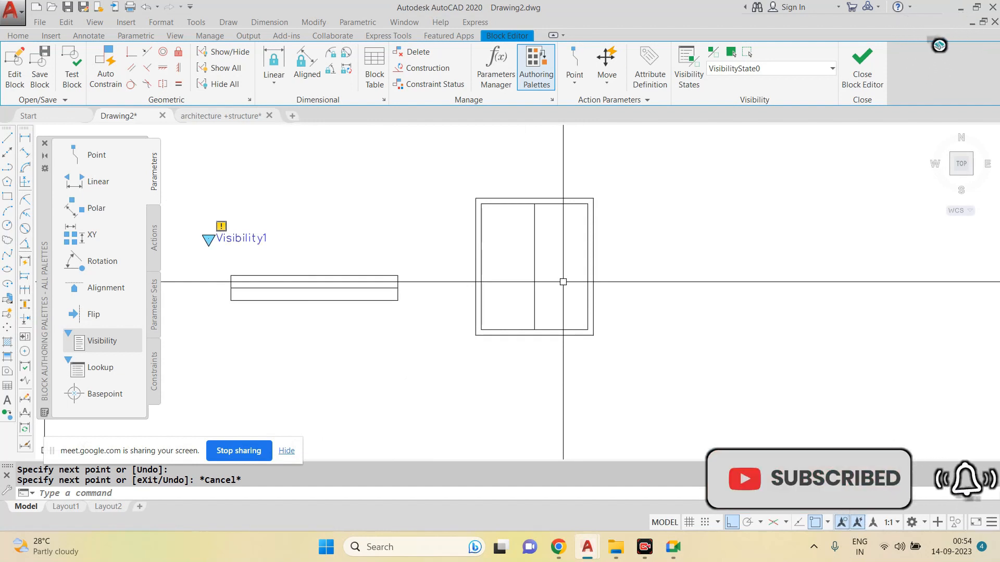
text(rec)
key(Return)
middle_drag(601, 272, 475, 281)
click(525, 200)
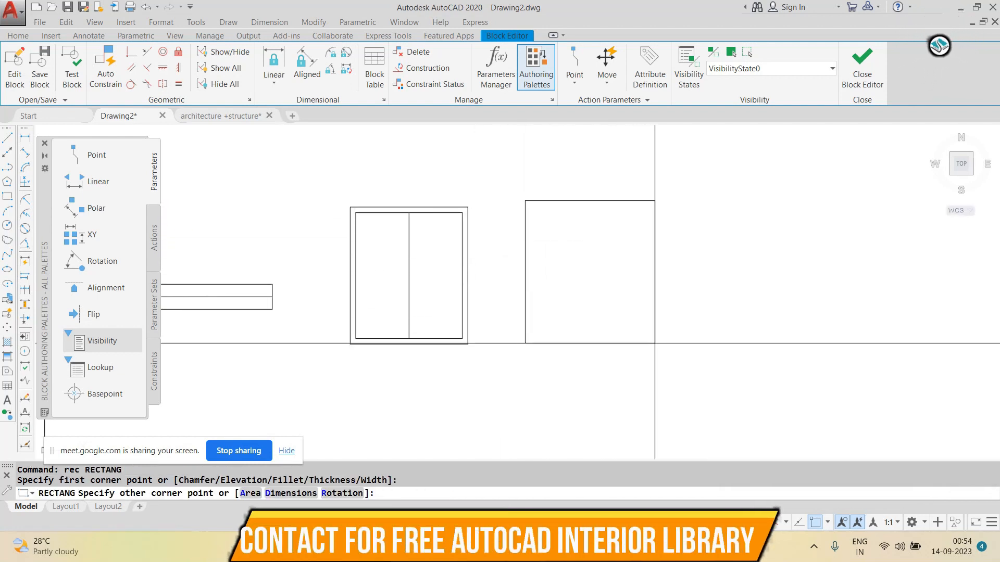
click(662, 344)
text(l)
key(Return)
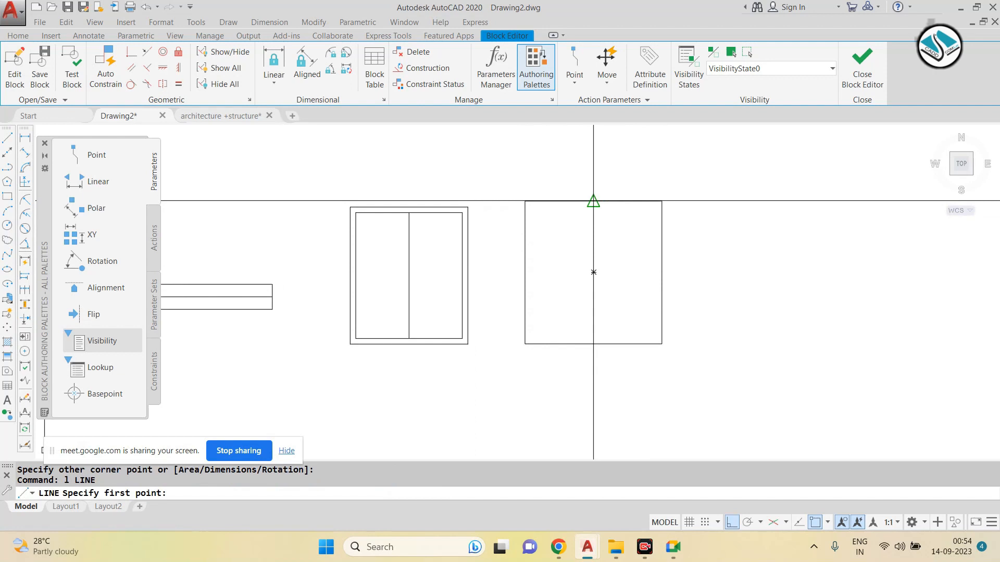
key(Escape)
key(Escape)
Step: Offset the new rectangle inward by 2 to form the second window's frame
text(o)
key(Return)
text(2)
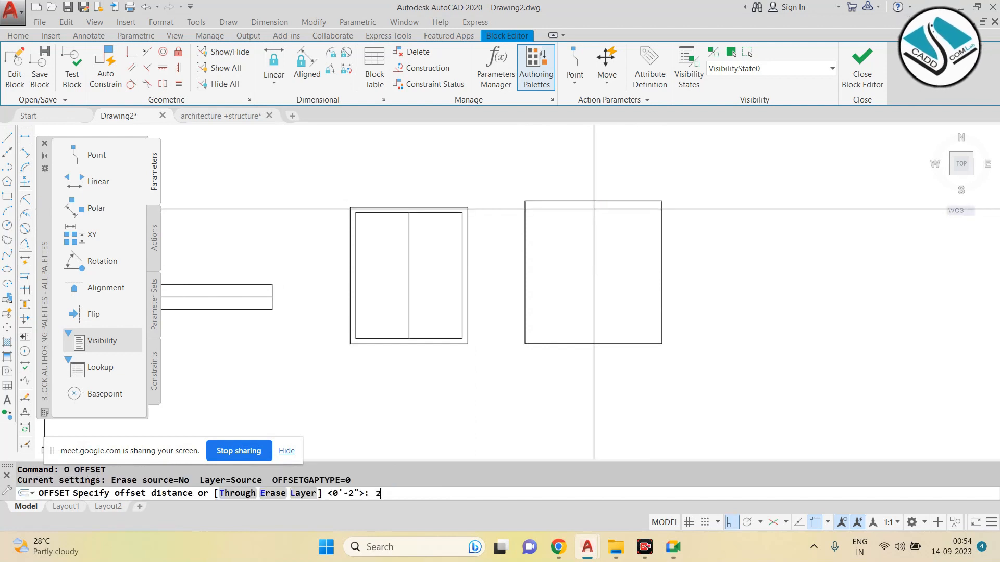
key(Return)
click(593, 201)
click(600, 261)
key(Escape)
Step: Draw horizontal and vertical lines between the midpoints of the second window's inner frame to divide it into four panes
text(l)
key(Return)
click(530, 273)
click(656, 272)
key(Escape)
key(Return)
click(593, 207)
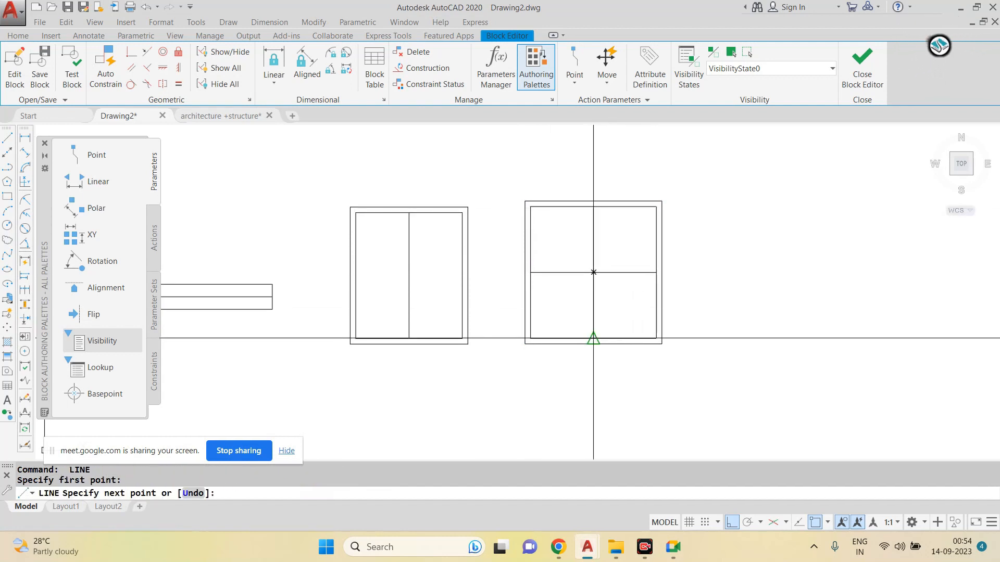
click(593, 338)
key(Escape)
scroll(580, 319, down, 1)
scroll(596, 311, up, 1)
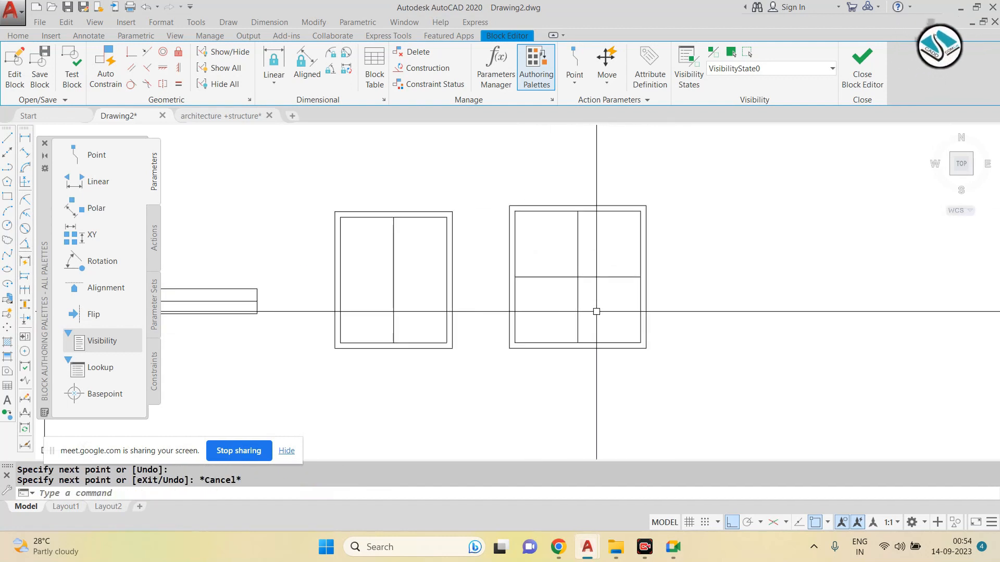
Step: Try to add a Lookup action to the visibility parameter
scroll(596, 312, down, 1)
middle_drag(295, 311, 315, 312)
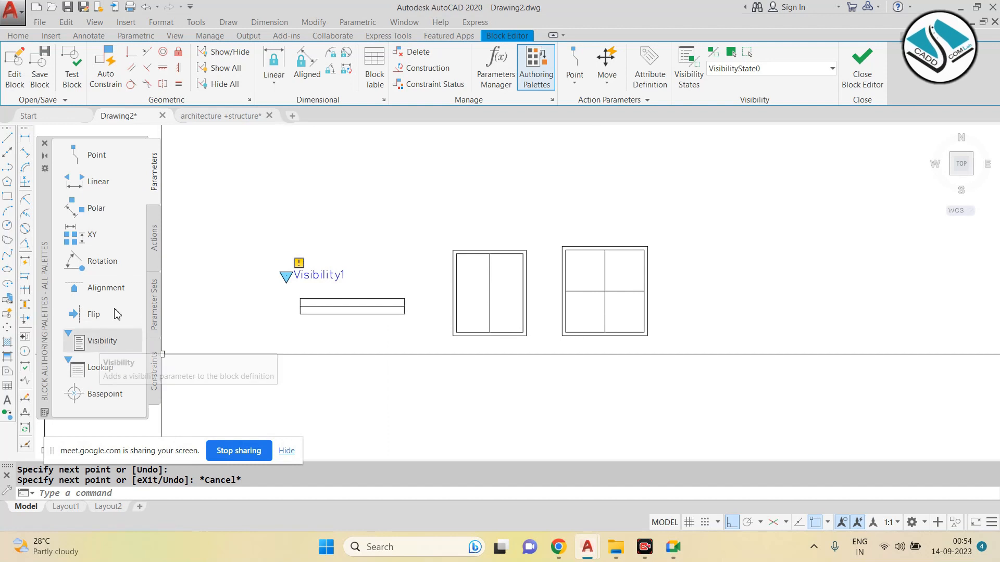
click(155, 238)
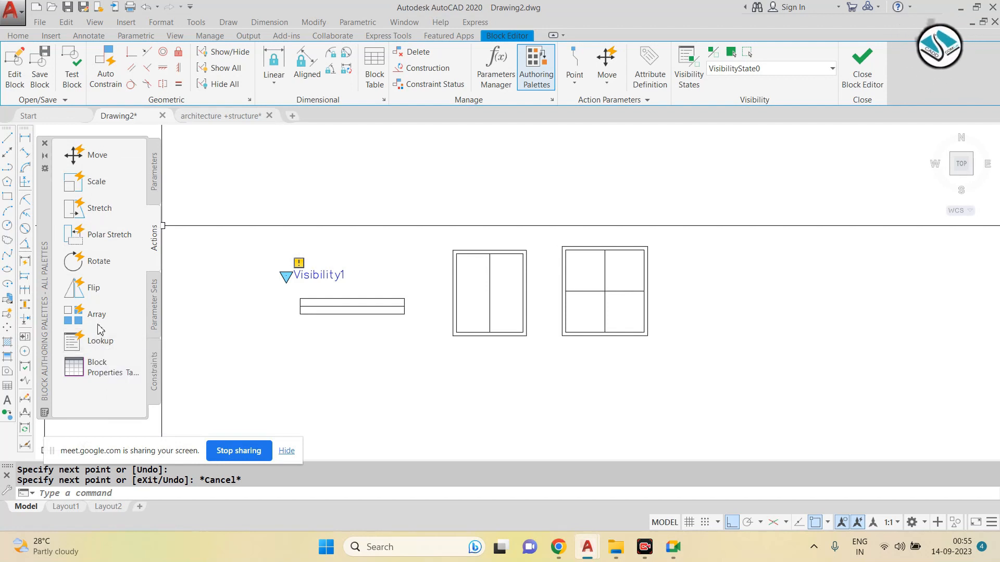
click(154, 186)
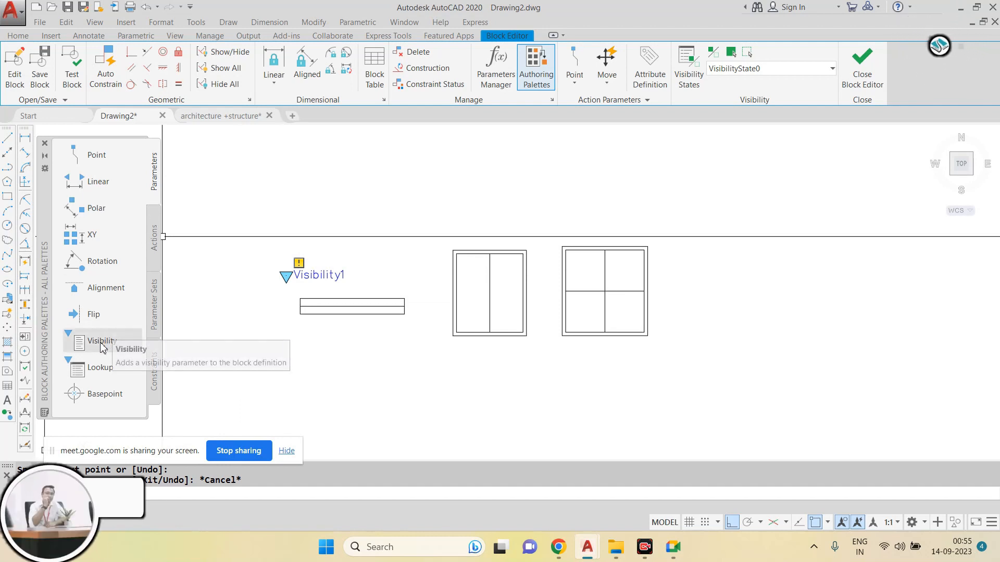
click(154, 237)
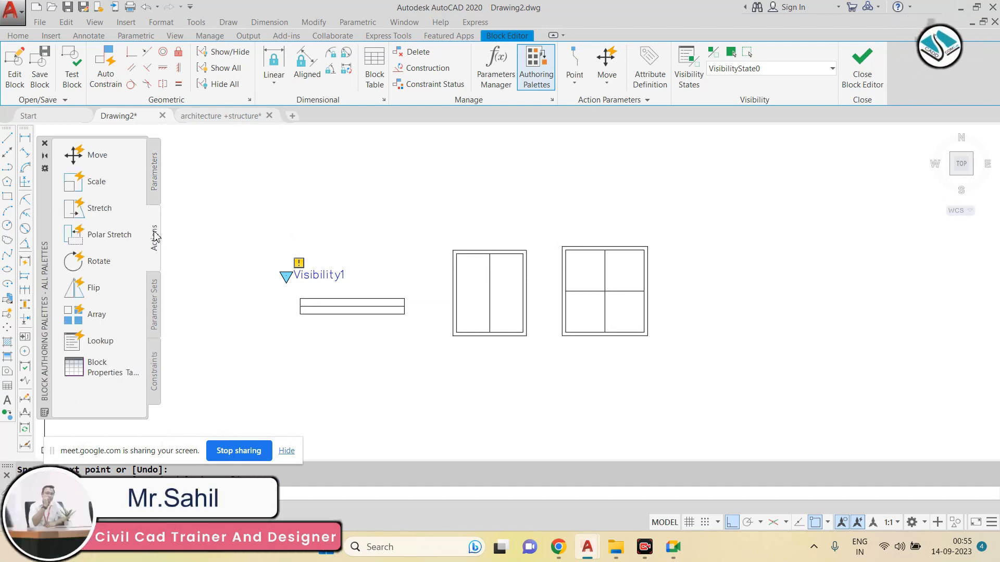
click(98, 342)
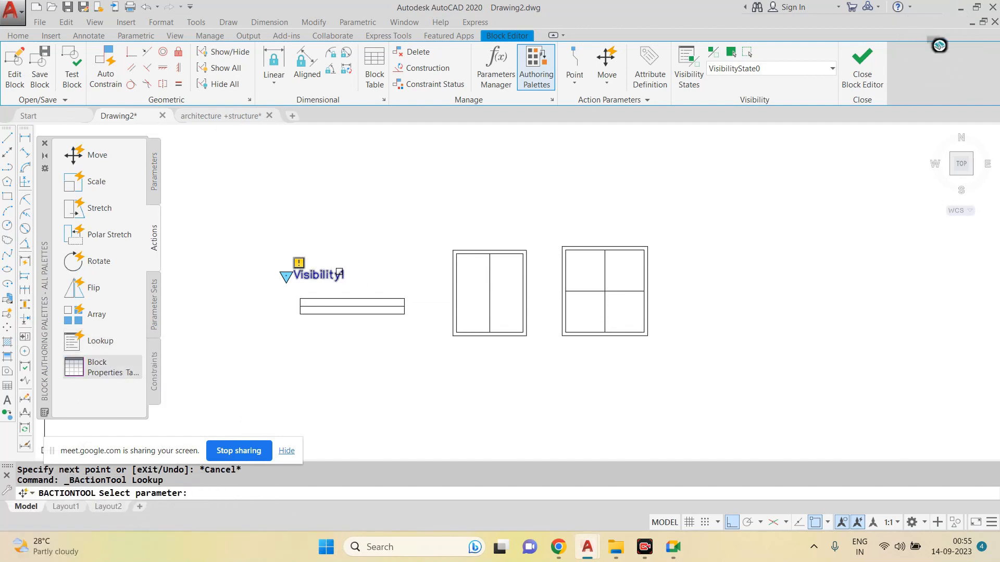
click(339, 272)
key(Escape)
key(Escape)
key(Escape)
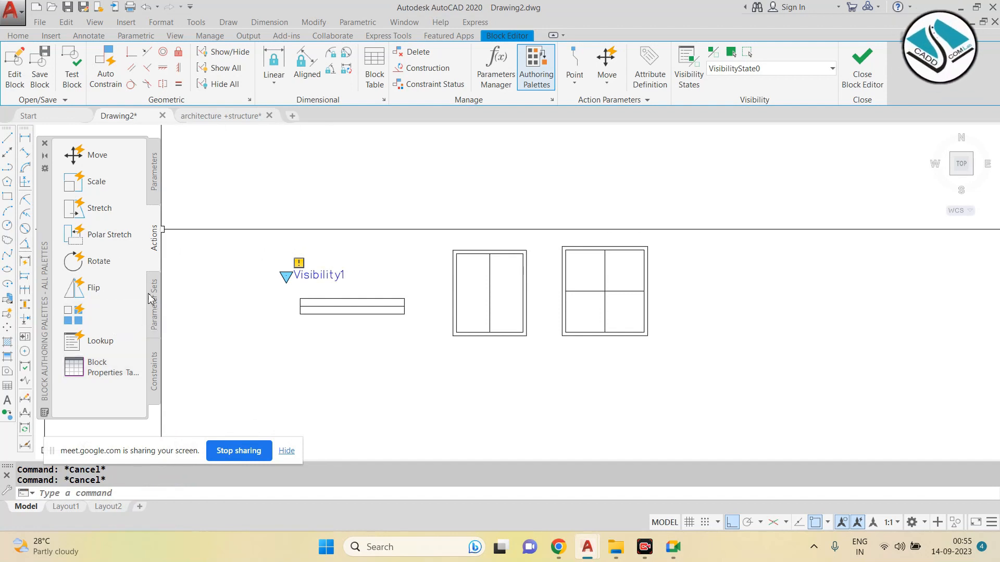
click(157, 186)
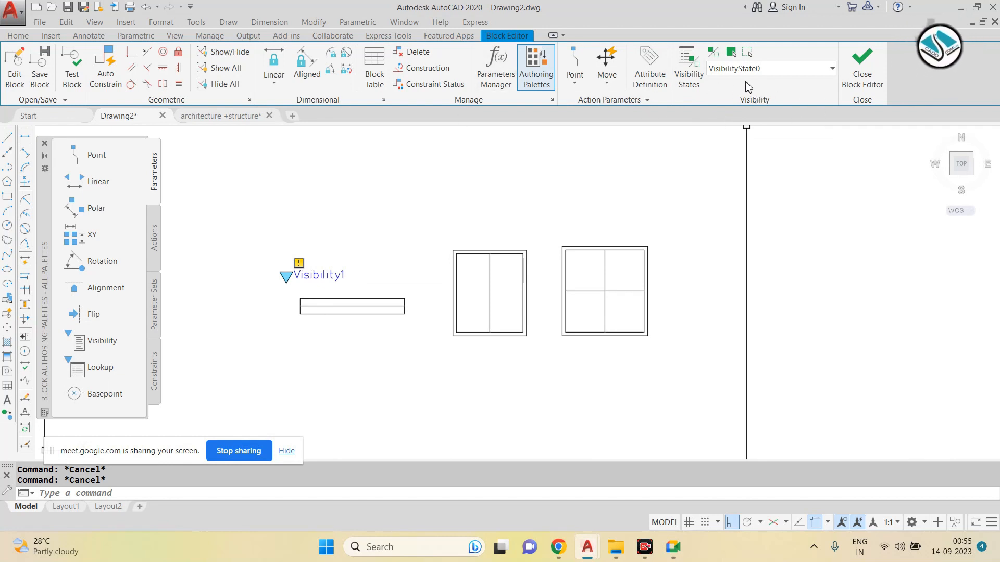
Step: Rename the block's existing visibility state as "window plan"
click(688, 63)
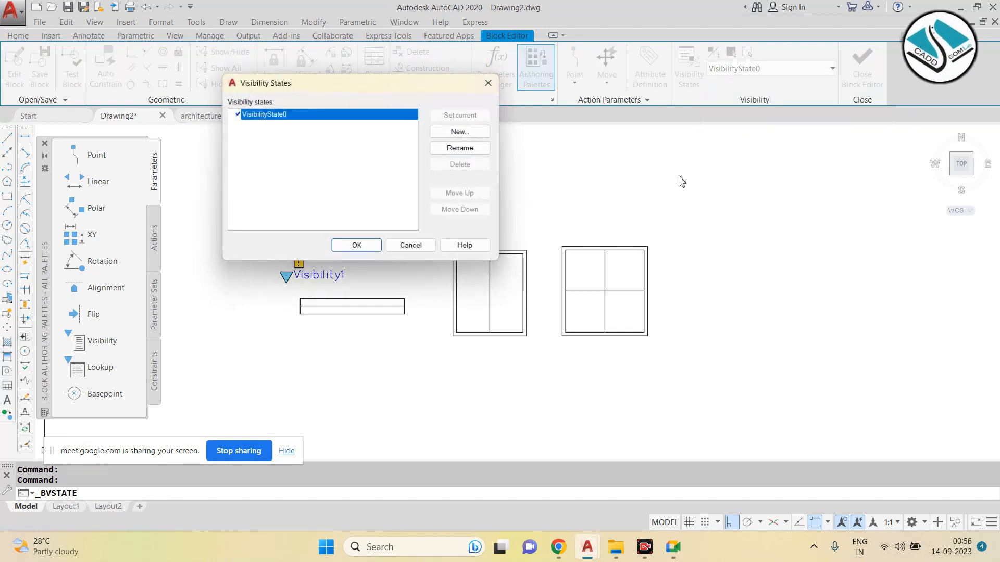
drag(311, 78, 589, 68)
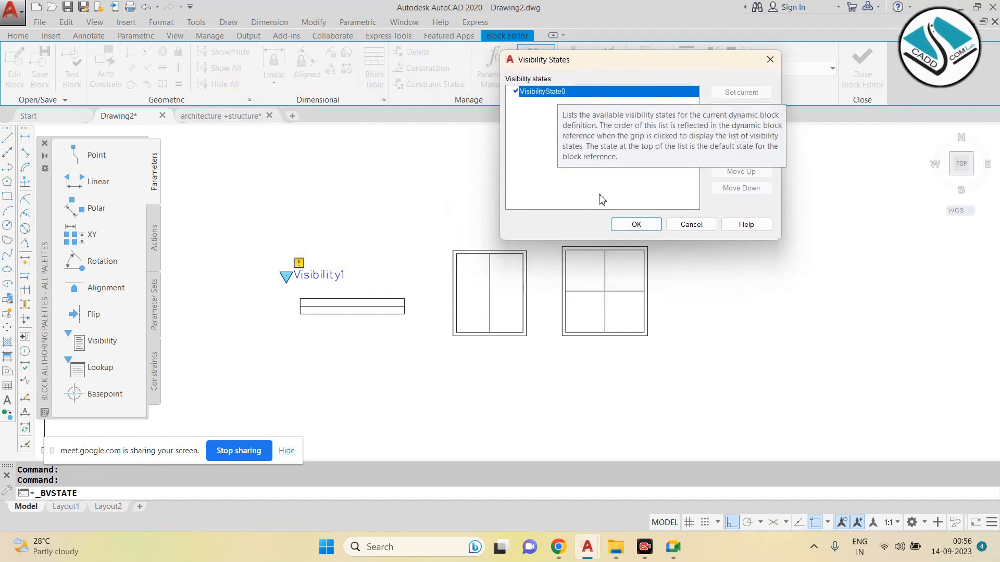
click(730, 128)
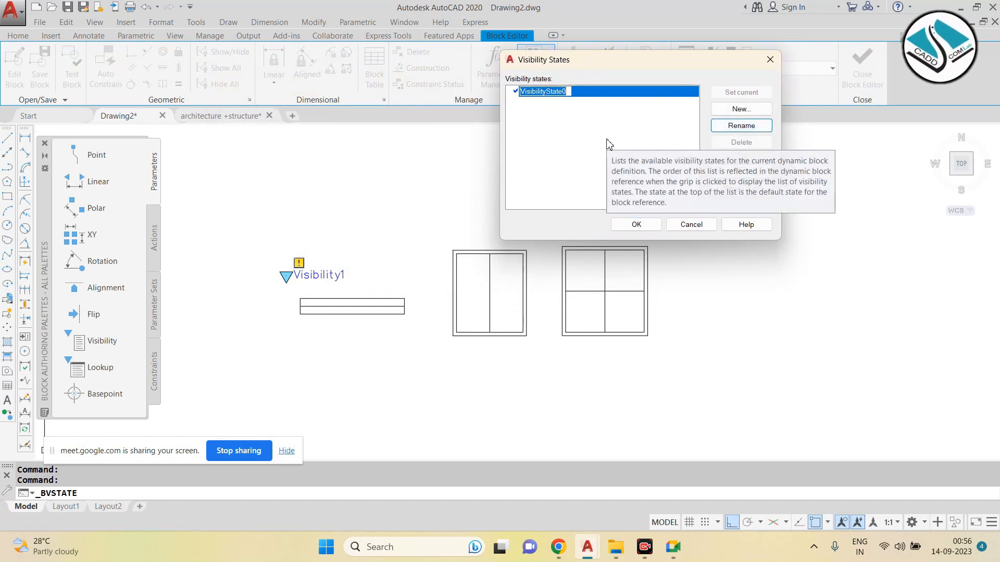
text(window plan)
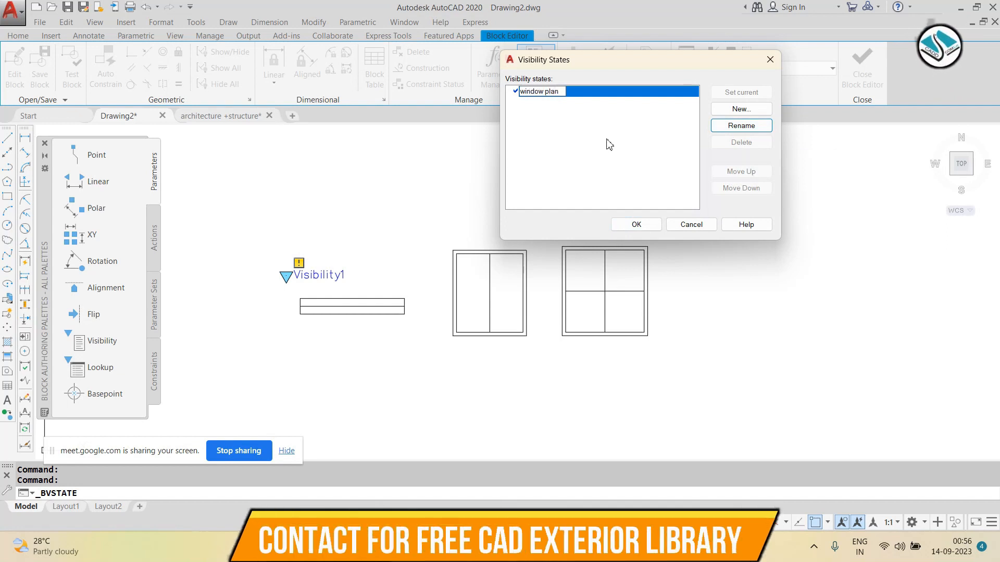
key(Return)
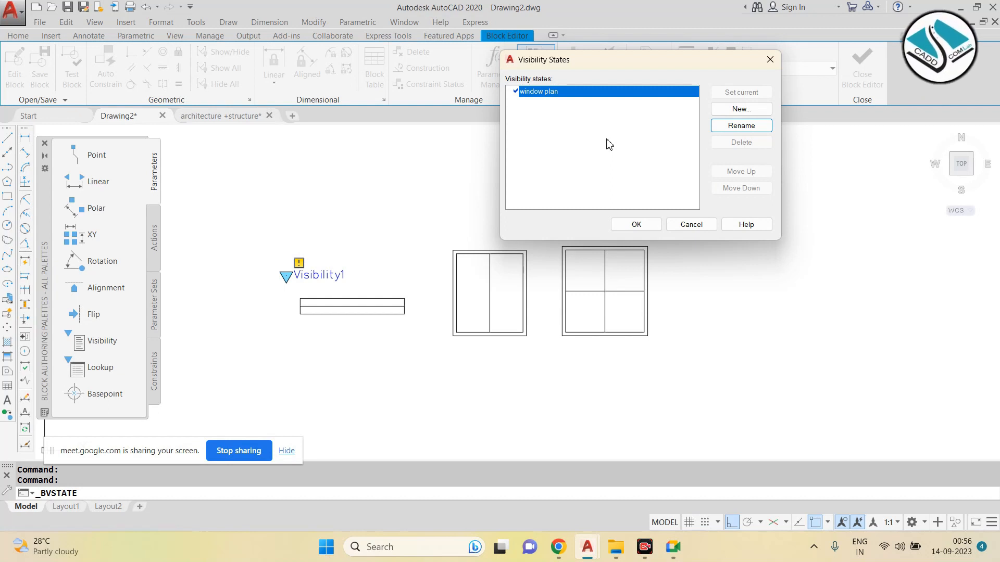
Step: Create a new visibility state named "w.e 1" that leaves the visibility of existing objects unchanged
click(740, 108)
drag(460, 234, 349, 240)
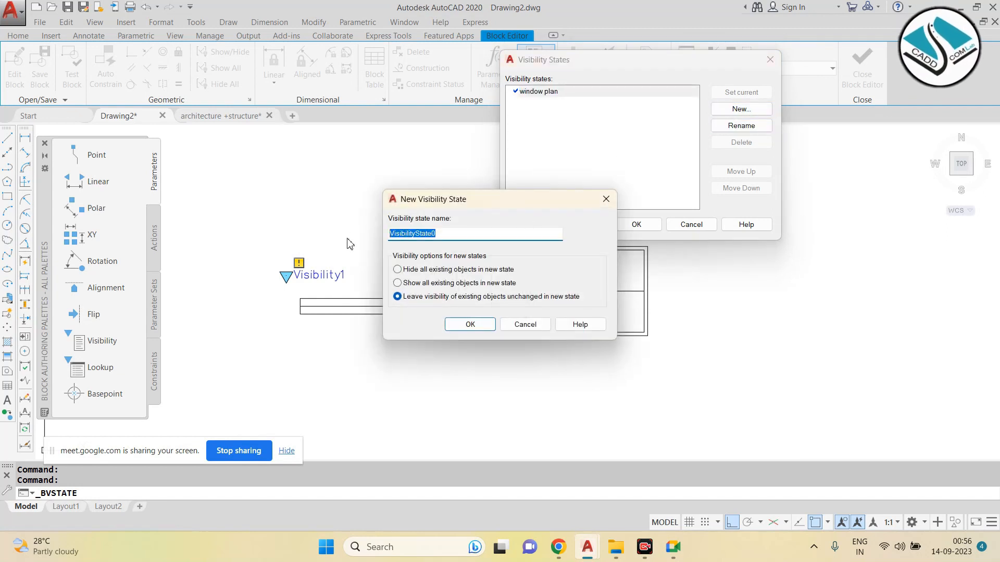
text(iwindow e)
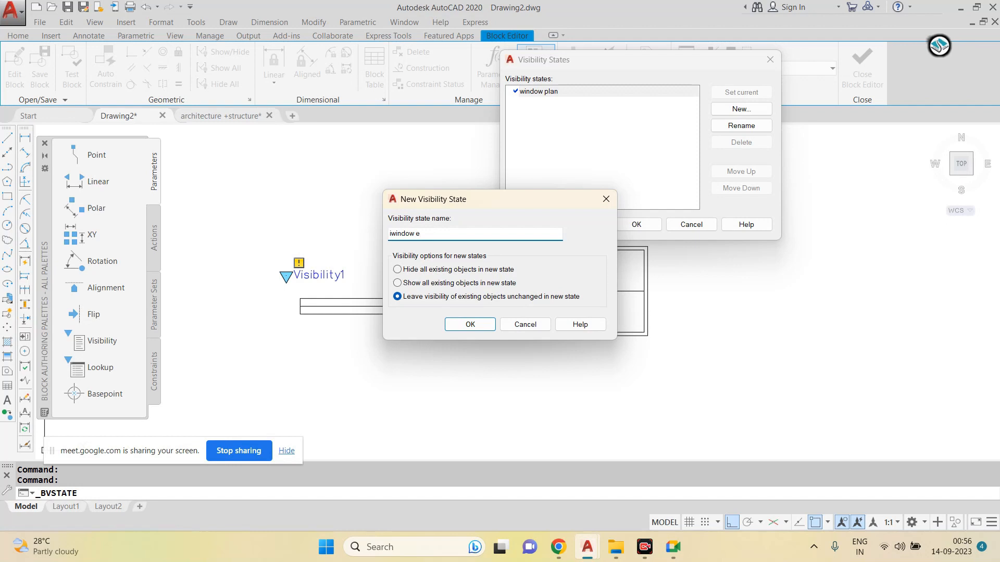
key(ctrl+a)
key(BackSpace)
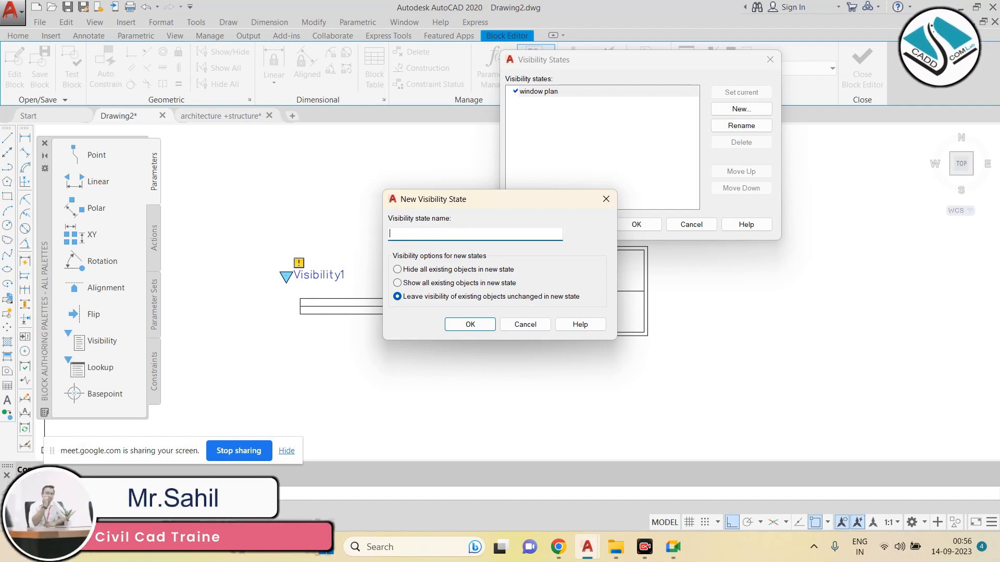
text(w.e)
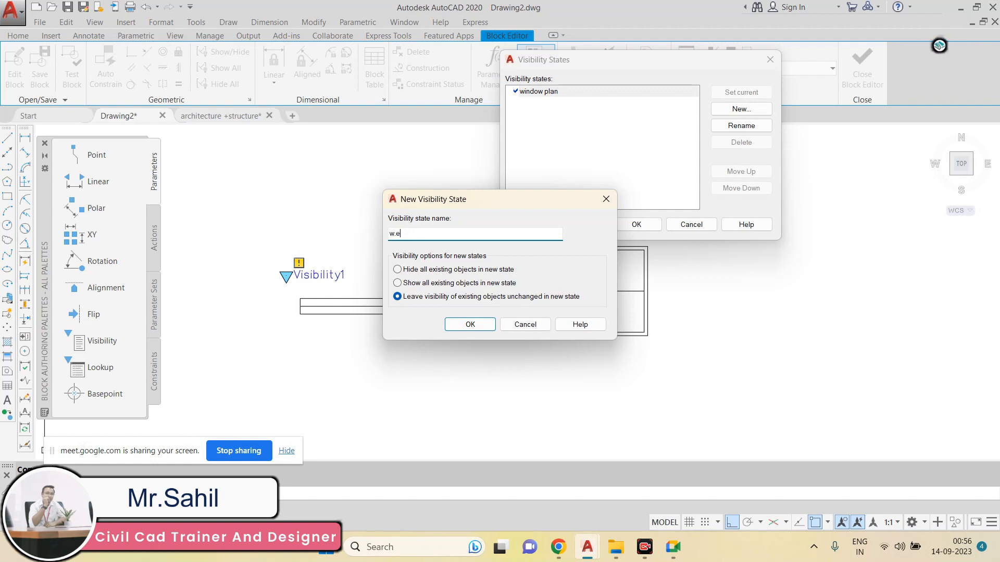
text( 1)
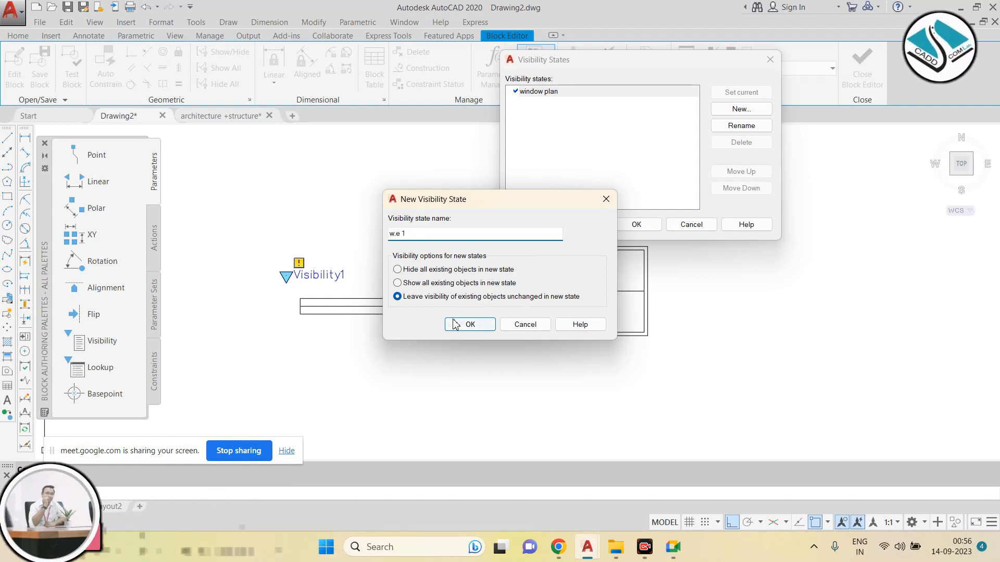
click(471, 326)
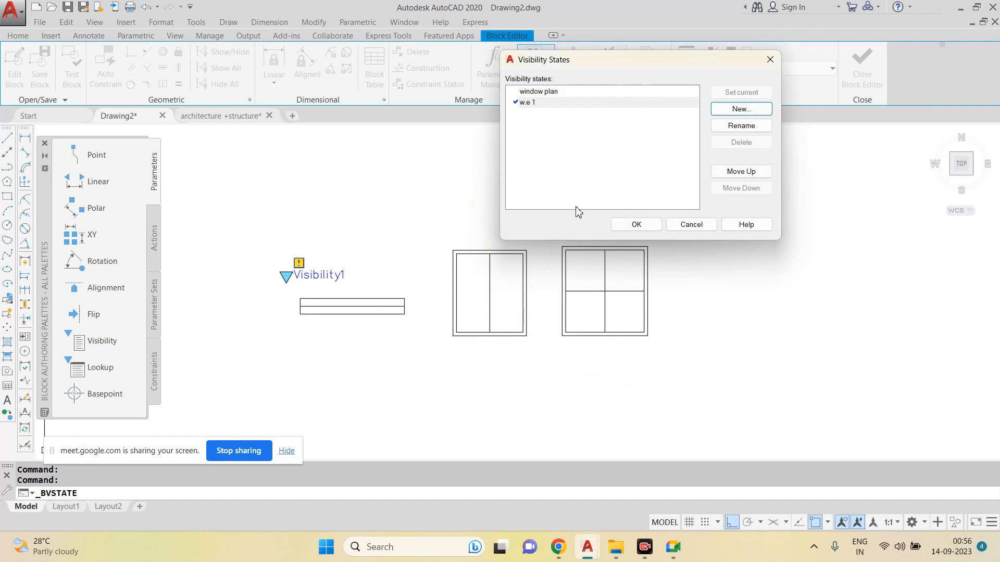
Step: Create a third visibility state named "we2" with existing objects' visibility unchanged, and accept the list of states
click(741, 110)
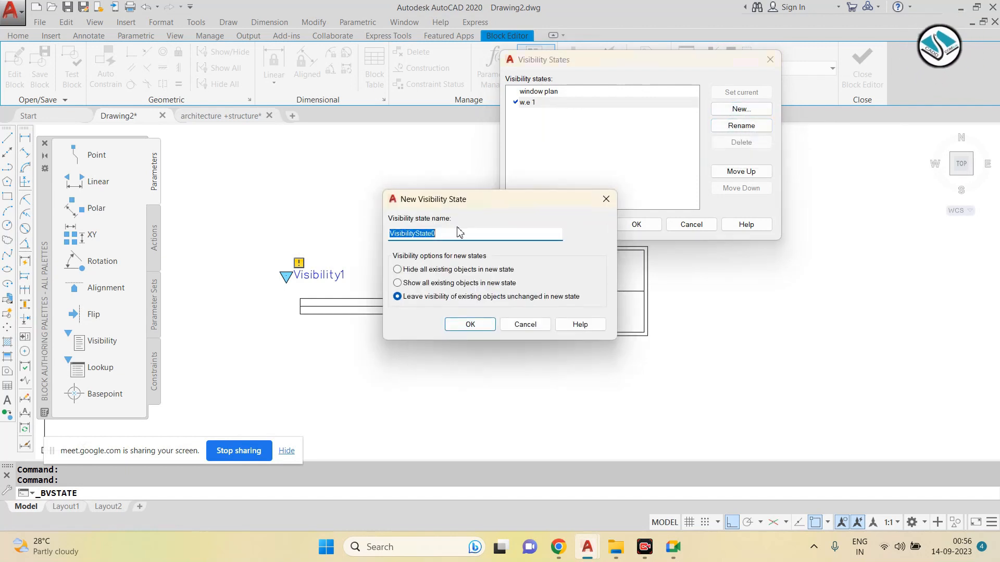
text(we2)
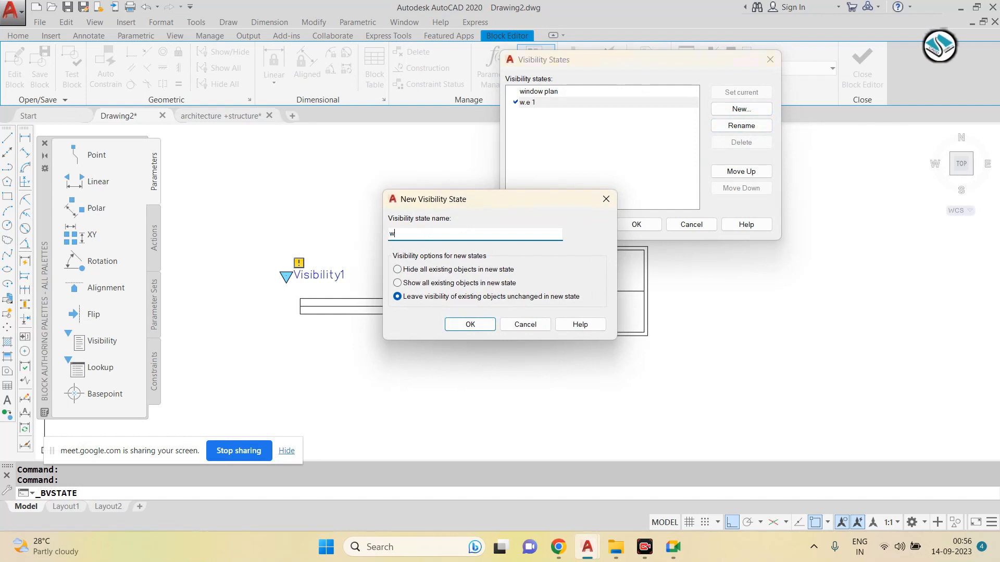
click(470, 324)
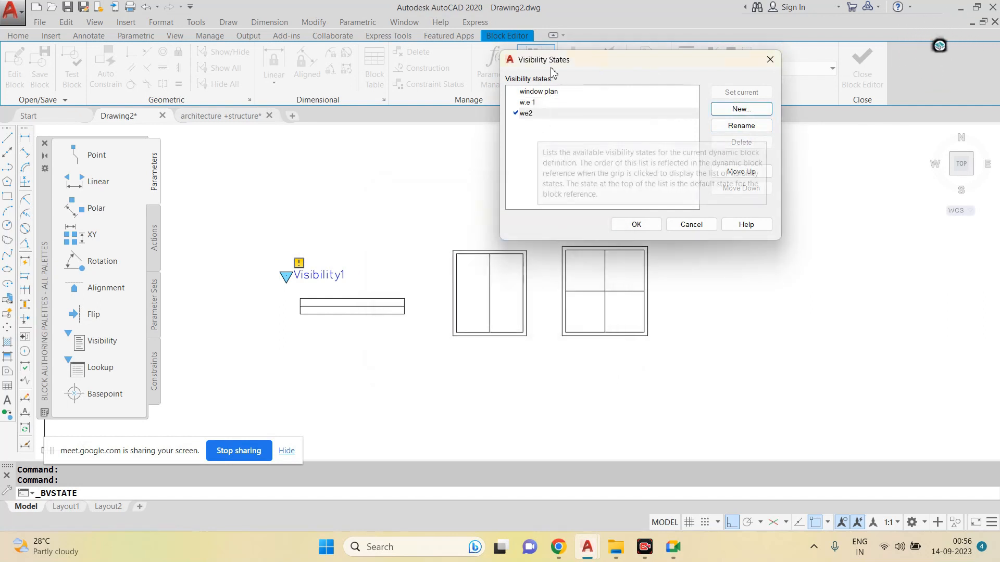
drag(683, 62, 830, 34)
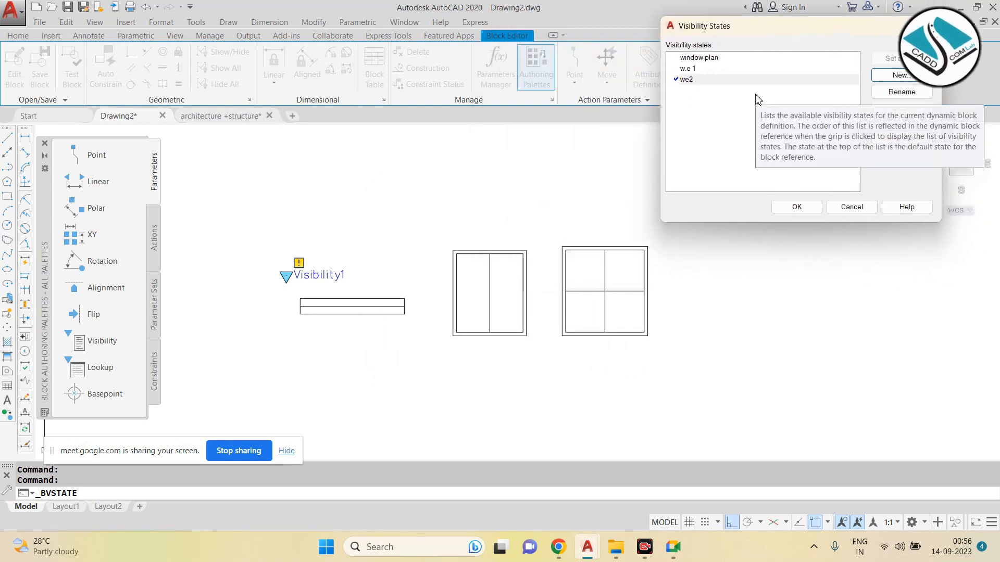
drag(709, 32, 630, 48)
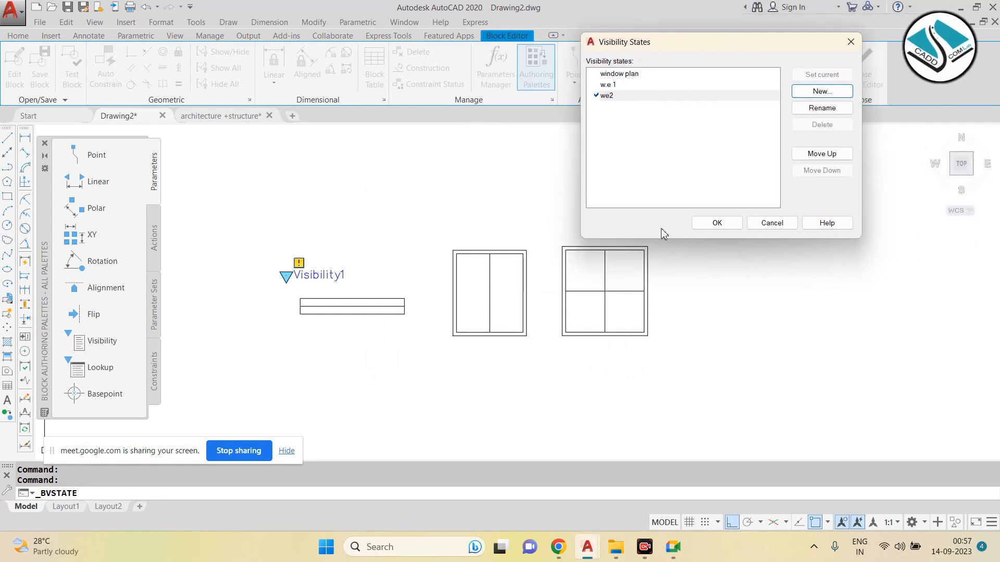
click(714, 224)
Step: Make "window plan" the current visibility state
click(766, 70)
click(729, 84)
click(718, 99)
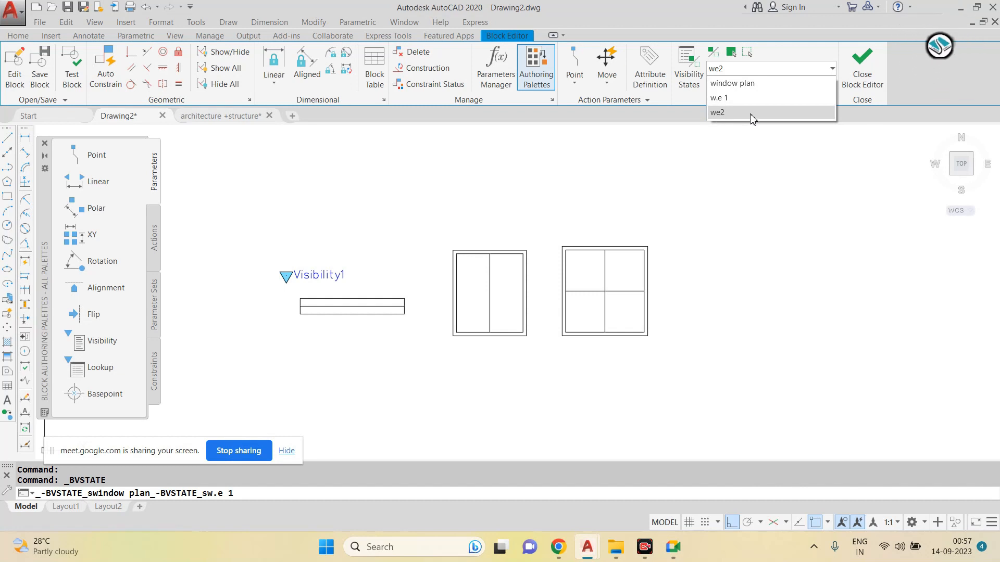
click(730, 85)
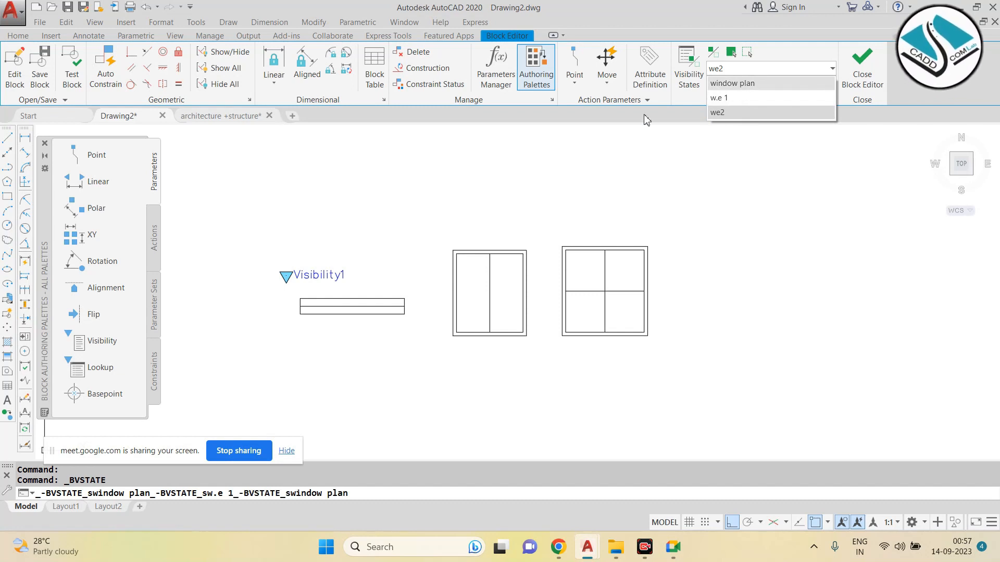
scroll(318, 345, up, 5)
scroll(393, 271, down, 2)
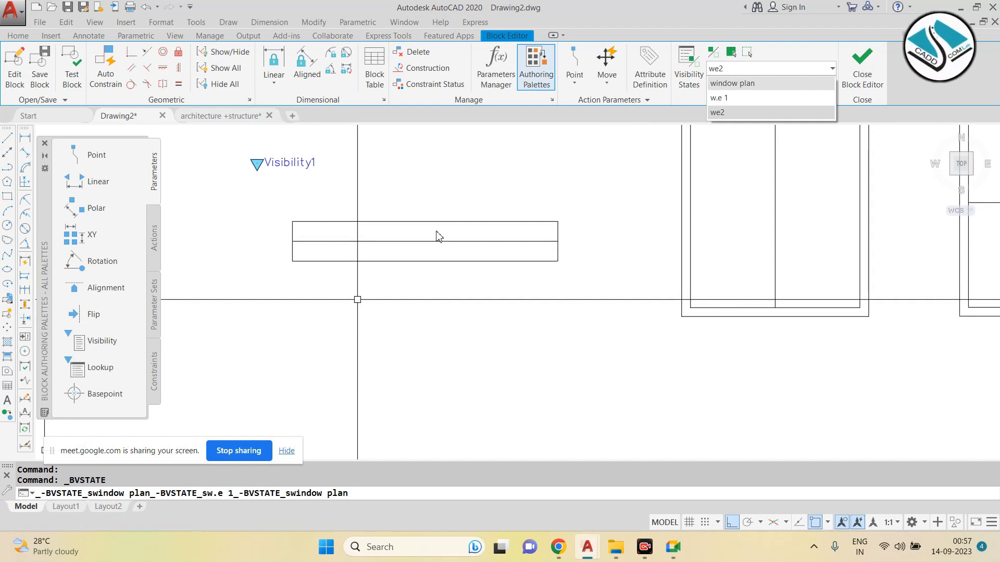
scroll(464, 277, down, 4)
click(732, 83)
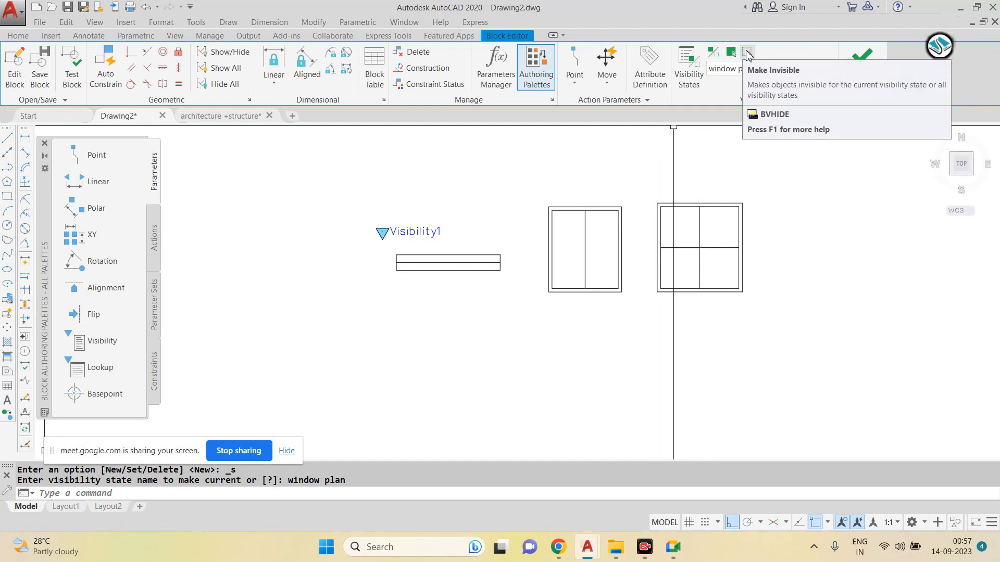
Step: Make both front-view windows invisible in the "window plan" state, leaving only the plan drawing shown
click(750, 54)
click(778, 174)
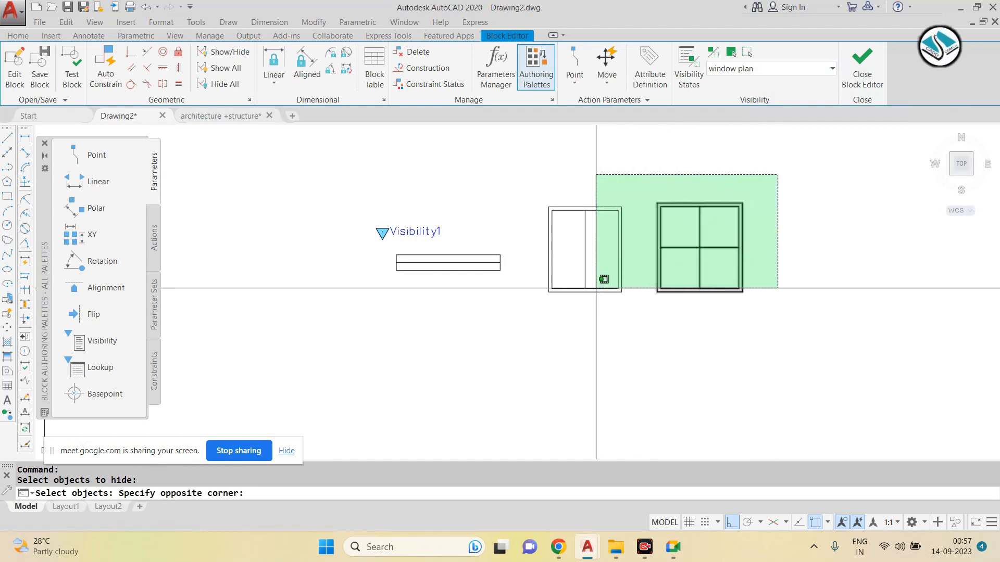
click(534, 324)
key(Return)
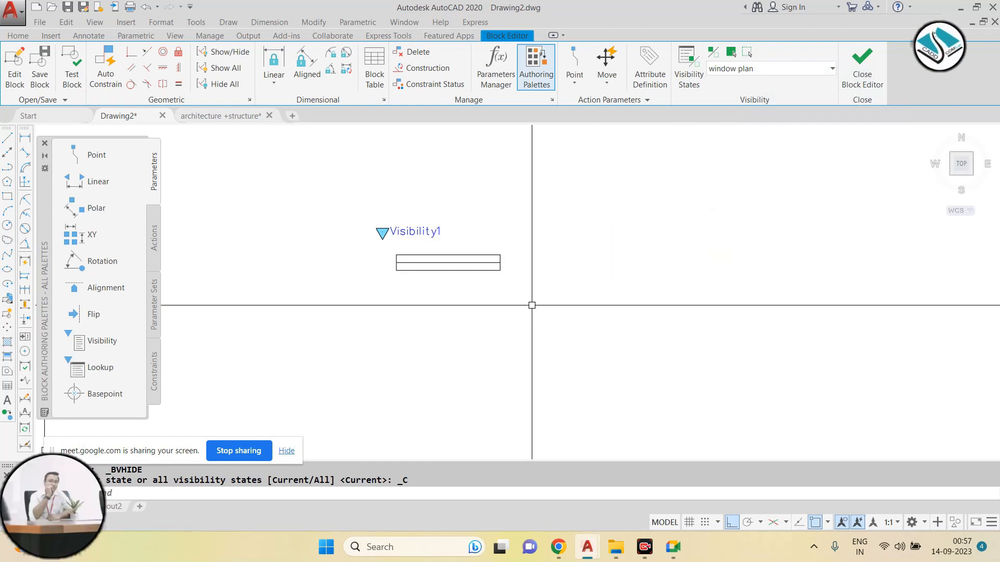
Step: Make "w.e 1" the current visibility state and hide the four-pane window and the plan drawing in it
click(772, 71)
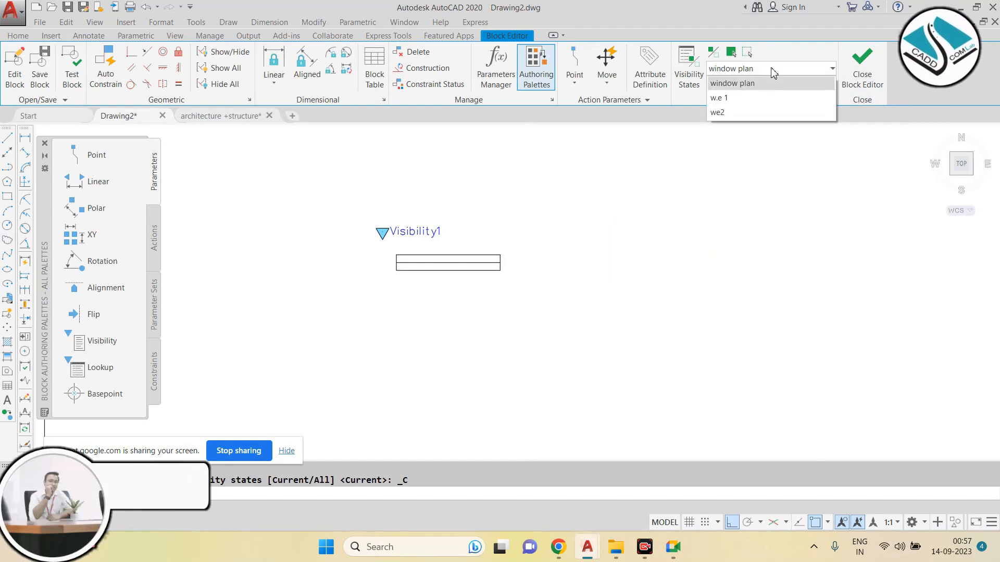
click(724, 98)
scroll(636, 214, up, 2)
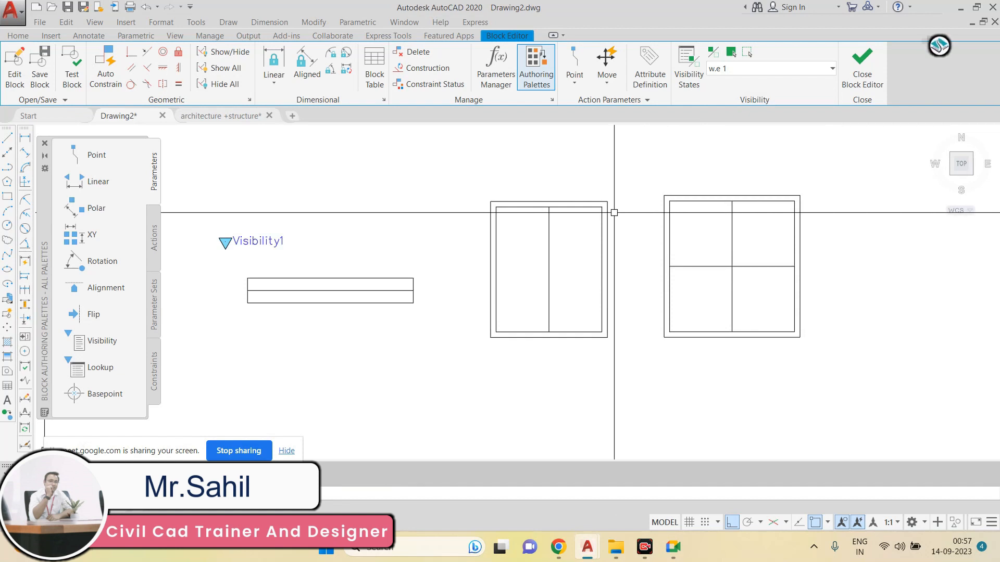
scroll(567, 219, down, 2)
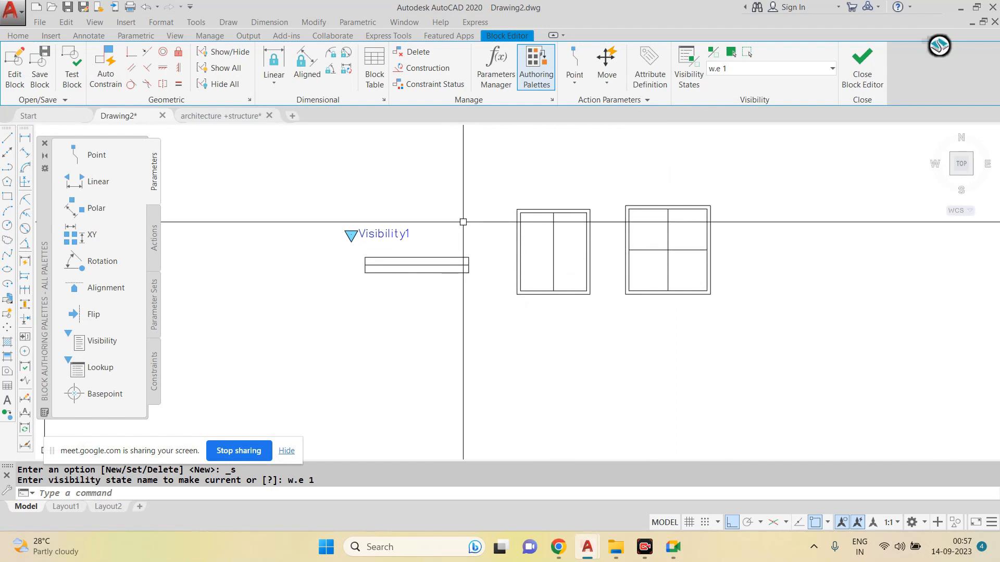
click(748, 59)
click(749, 183)
click(626, 304)
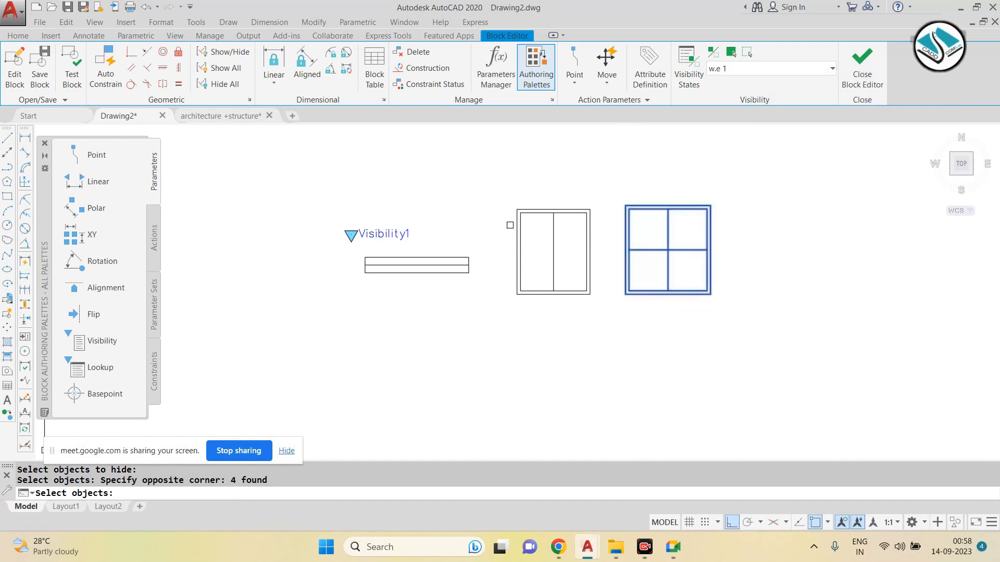
click(484, 252)
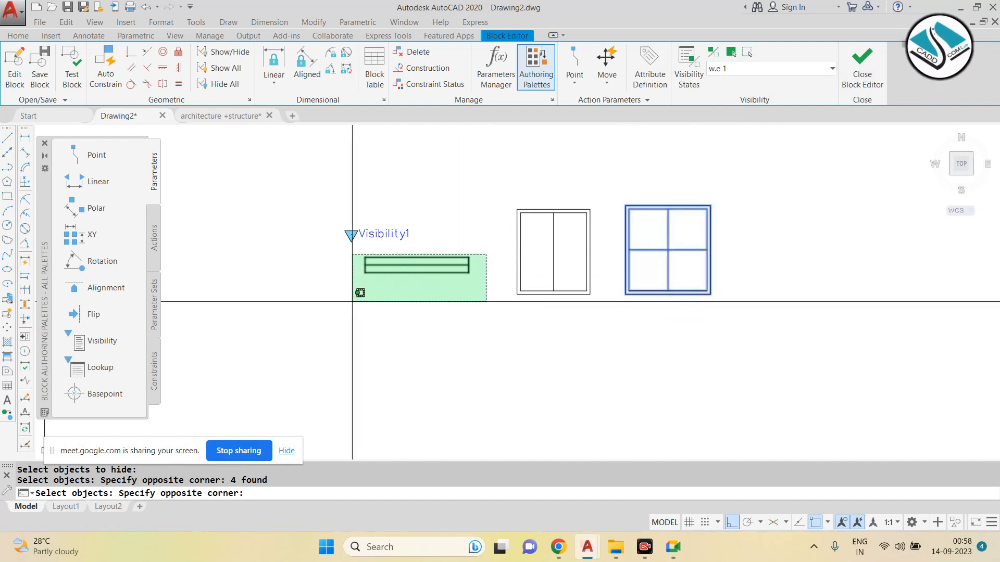
click(357, 294)
key(Return)
Step: Check the "window plan" visibility state and return to the "w.e 1" state
click(750, 68)
click(739, 83)
click(737, 69)
click(735, 99)
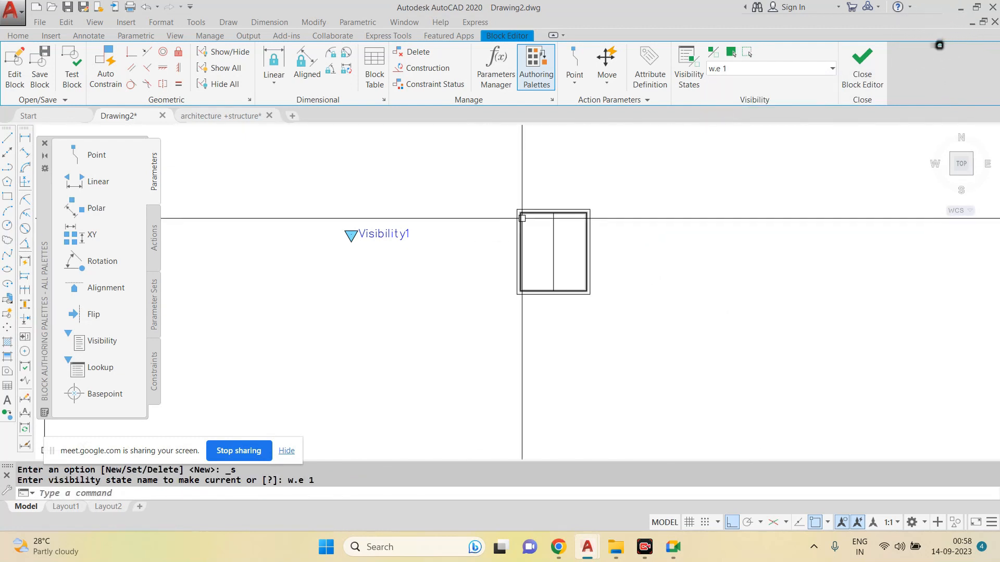
Step: Make "we2" the current visibility state and hide the two-pane window and the plan drawing in it
click(742, 69)
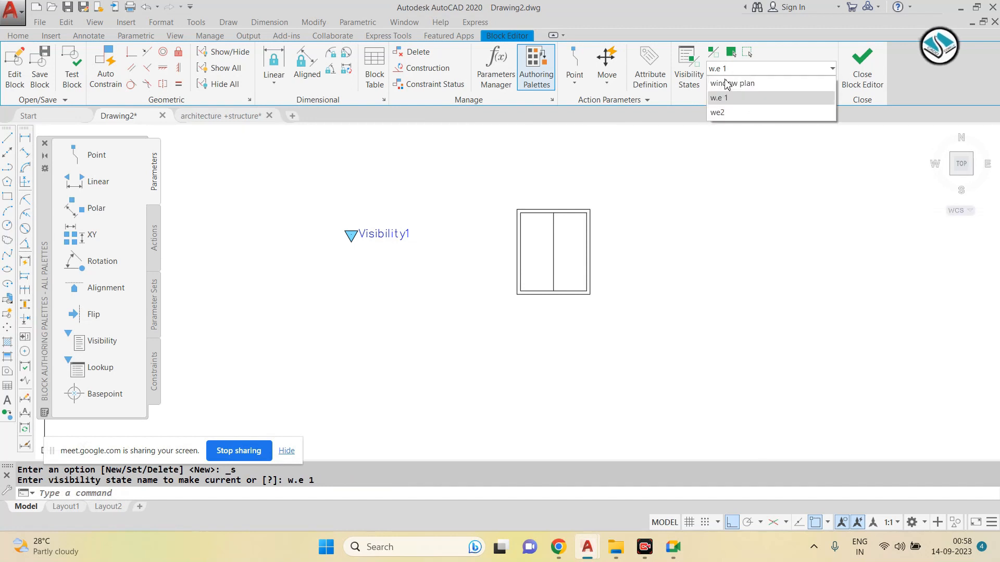
click(716, 111)
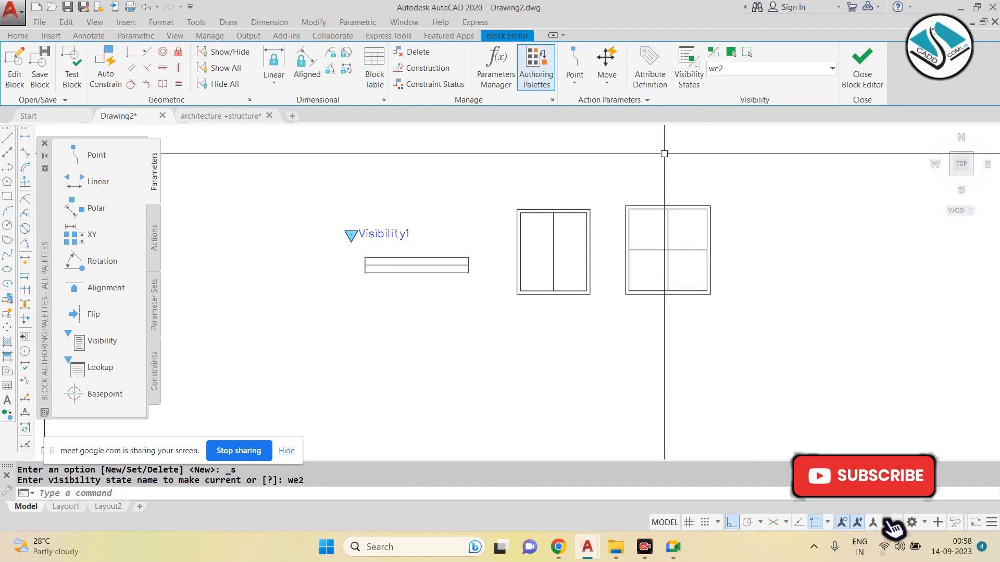
click(748, 53)
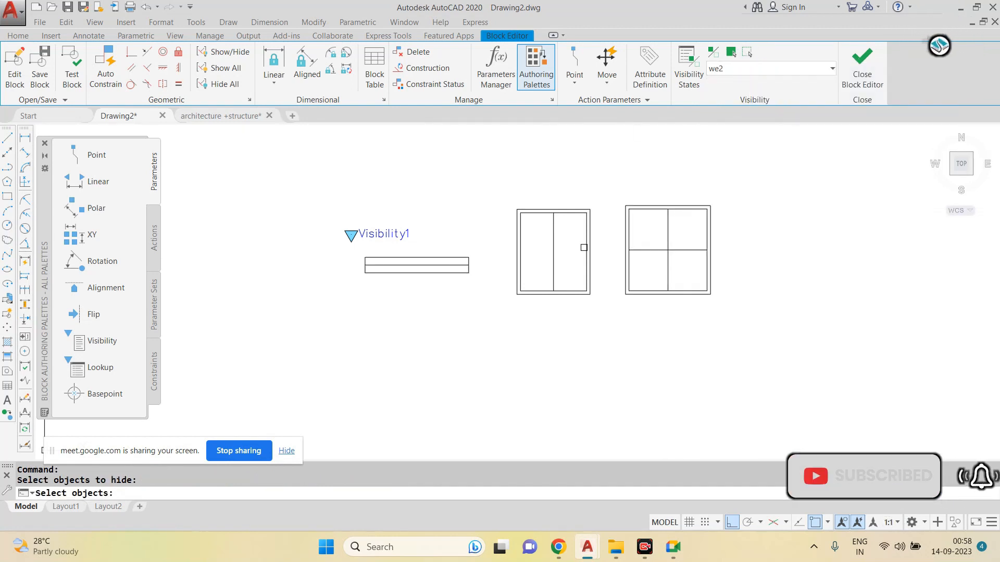
key(Escape)
key(Escape)
click(748, 52)
click(593, 196)
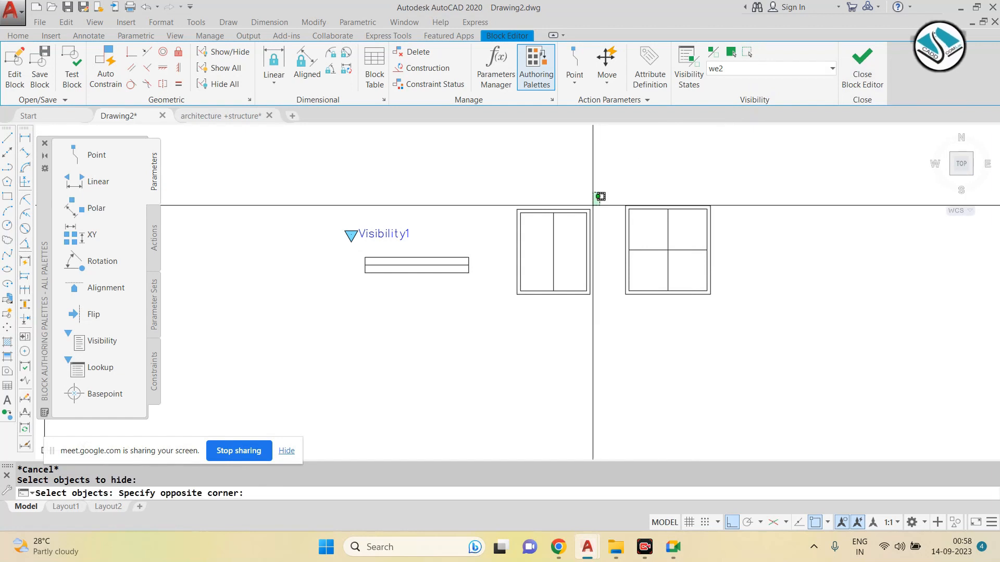
click(492, 261)
click(492, 253)
click(336, 313)
key(Return)
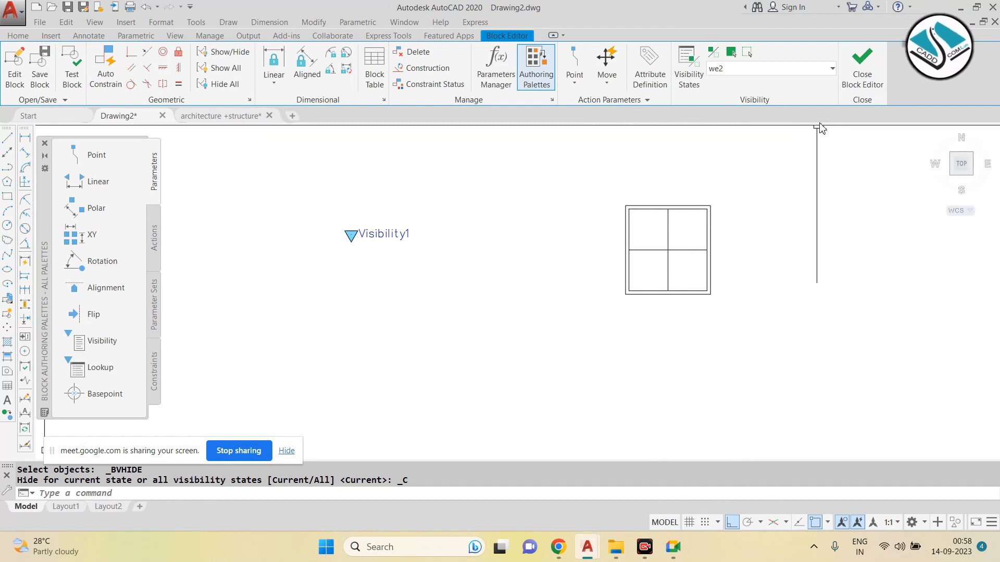
Step: Close the Block Editor saving the changes, and set the inserted window block to the "w.e 1" visibility state
click(862, 79)
click(518, 247)
click(468, 272)
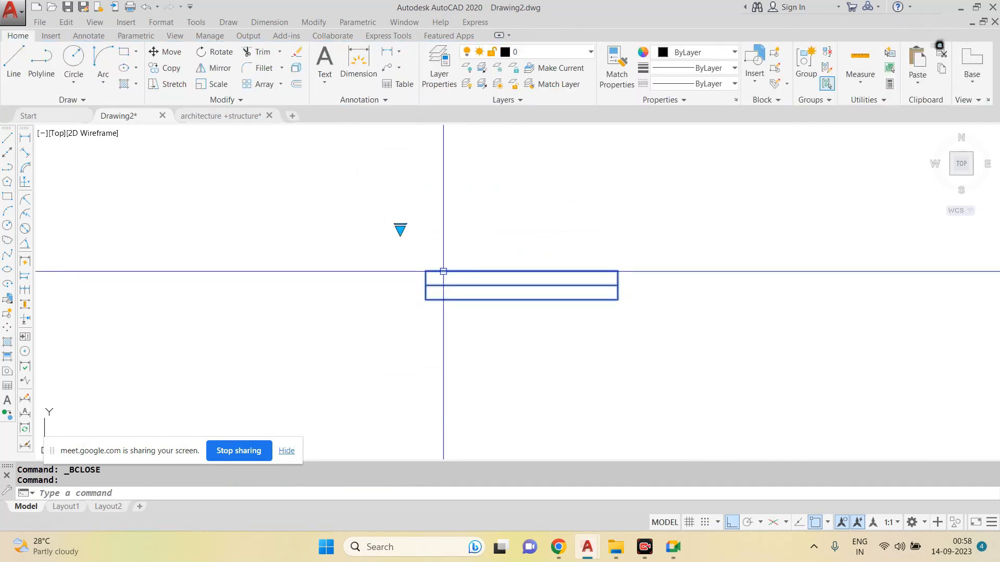
click(400, 230)
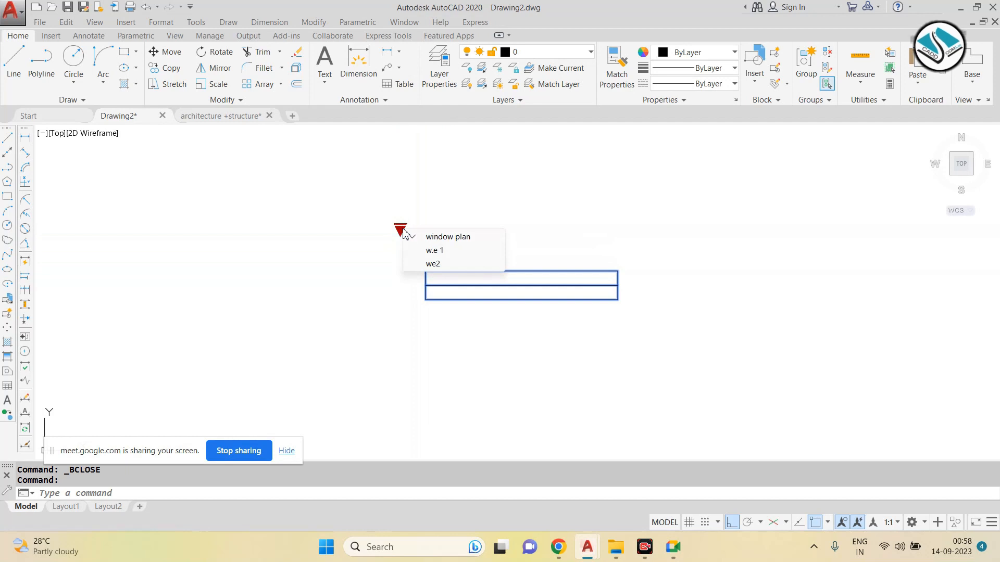
click(437, 251)
scroll(439, 253, down, 1)
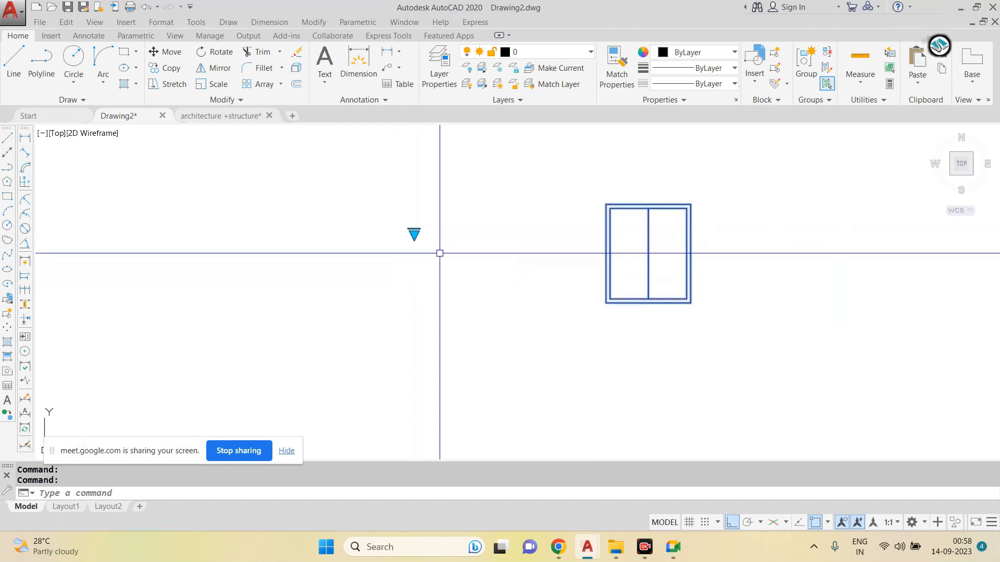
Step: Test the window block by switching through its "we2", "w.e 1" and "window plan" states, ending on "we2"
click(415, 235)
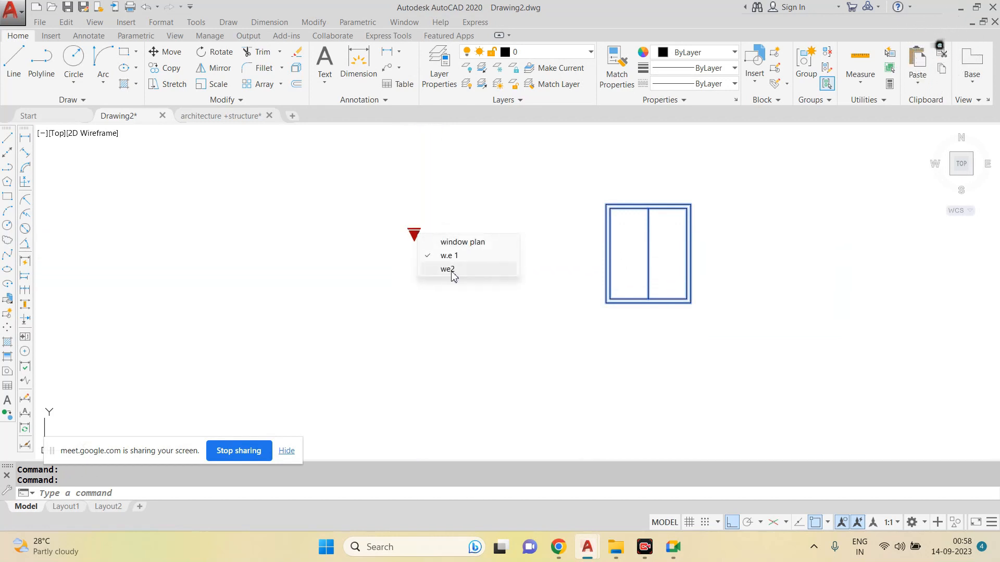
click(449, 270)
scroll(405, 271, down, 1)
click(411, 249)
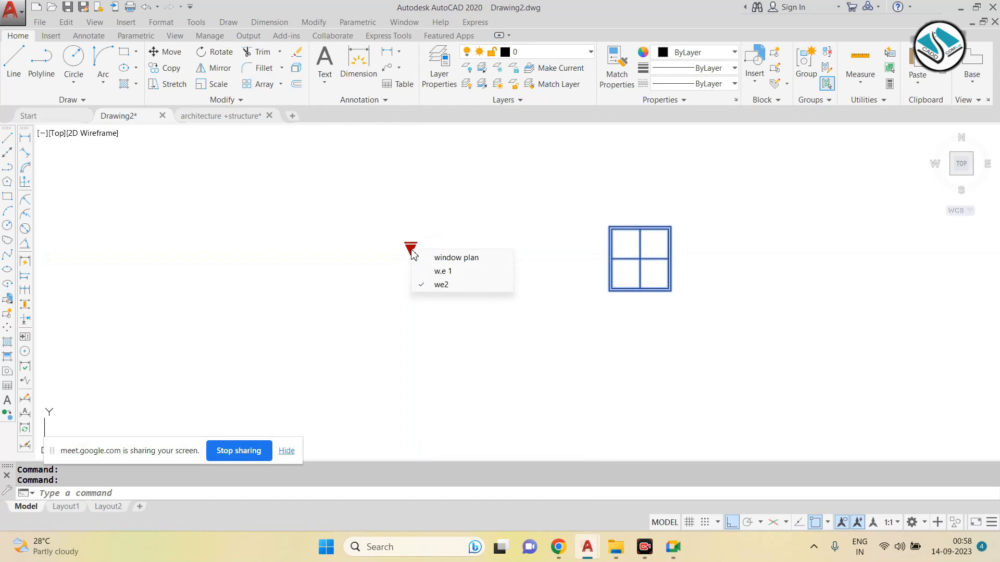
click(442, 272)
click(411, 248)
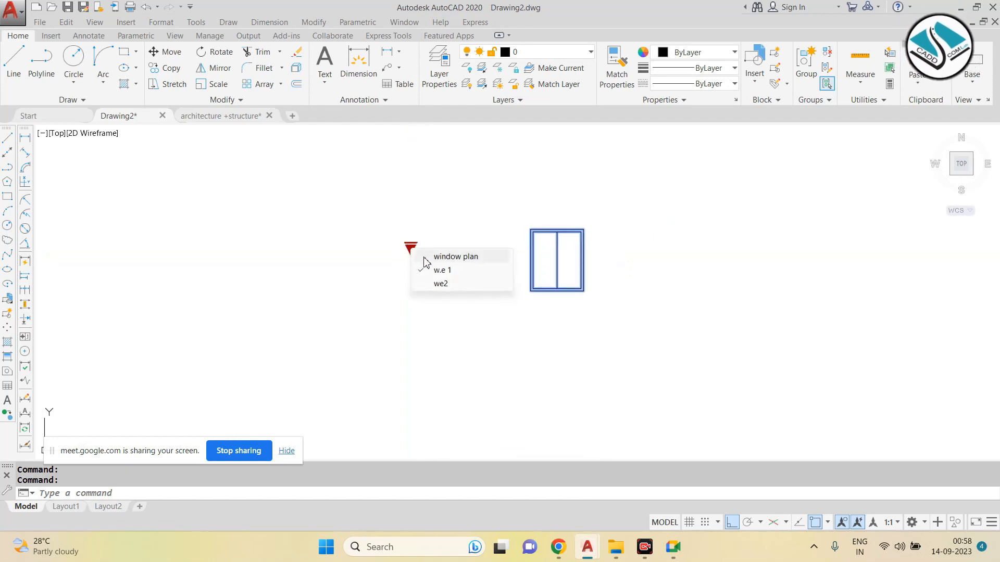
click(453, 257)
click(410, 249)
click(442, 272)
click(411, 248)
click(443, 287)
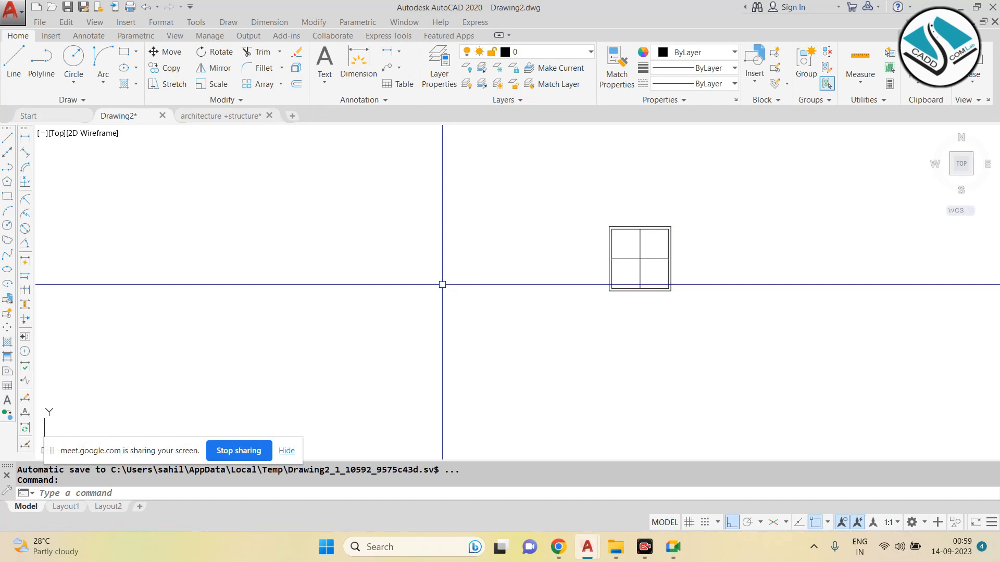
Step: Open the tool palettes and insert the Vehicles - Imperial block in the empty area beside the window
text(p)
key(Return)
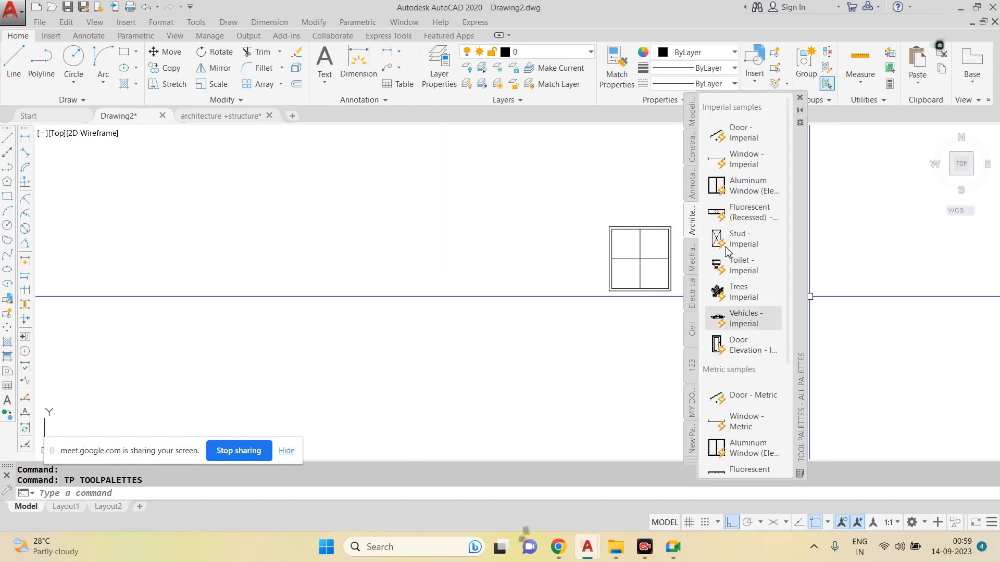
mouse_move(721, 319)
mouse_down()
mouse_move(362, 292)
mouse_move(350, 312)
mouse_move(281, 341)
mouse_up()
scroll(483, 275, up, 2)
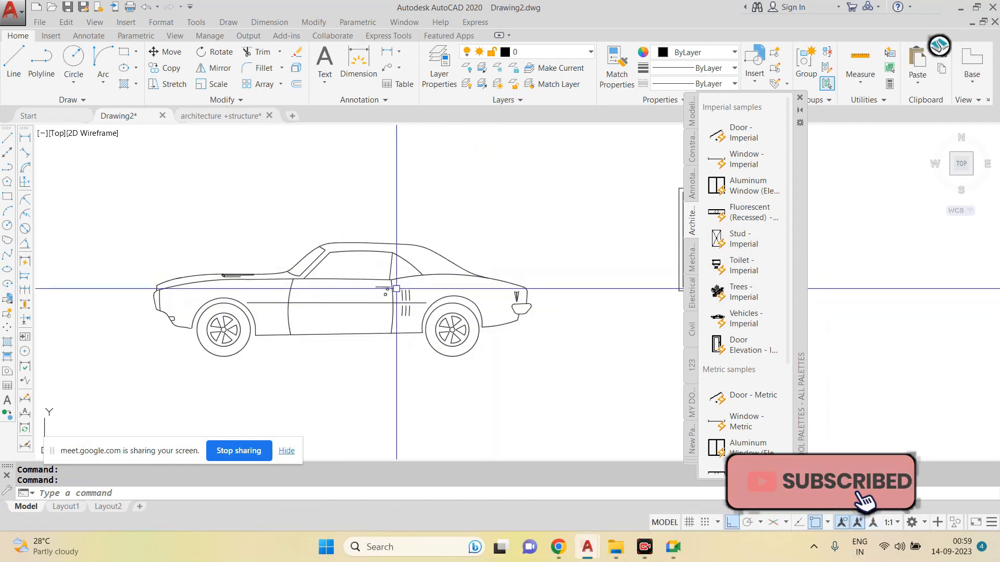
Step: Close the tool palettes and move the car block horizontally farther away from the window
click(800, 98)
scroll(677, 188, down, 1)
click(573, 194)
click(368, 295)
text(m)
key(Return)
click(454, 259)
middle_drag(172, 257, 379, 261)
click(380, 261)
key(Escape)
key(Escape)
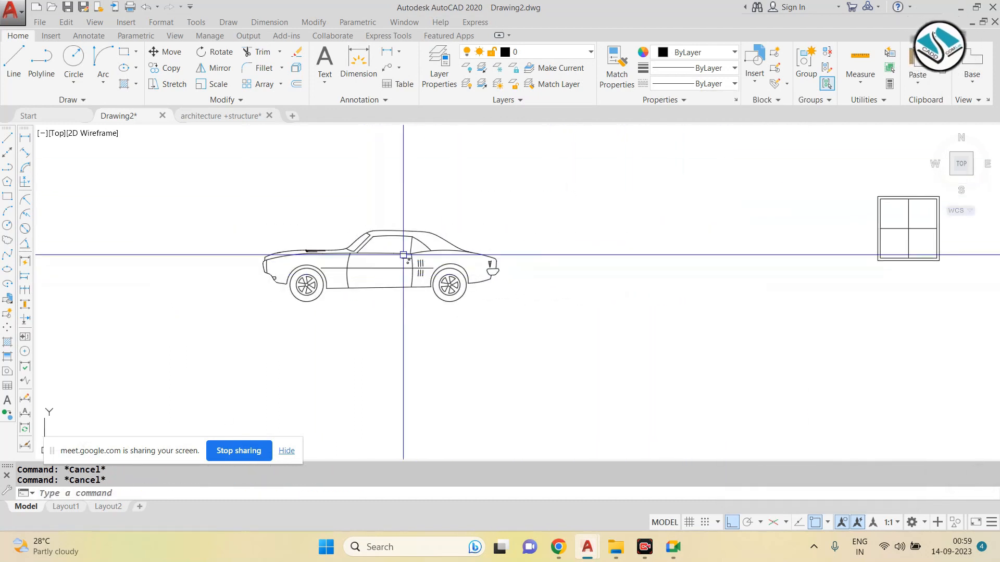
Step: Reopen the tool palettes and insert the imperial Door Elevation block just in front of the car
scroll(401, 253, up, 2)
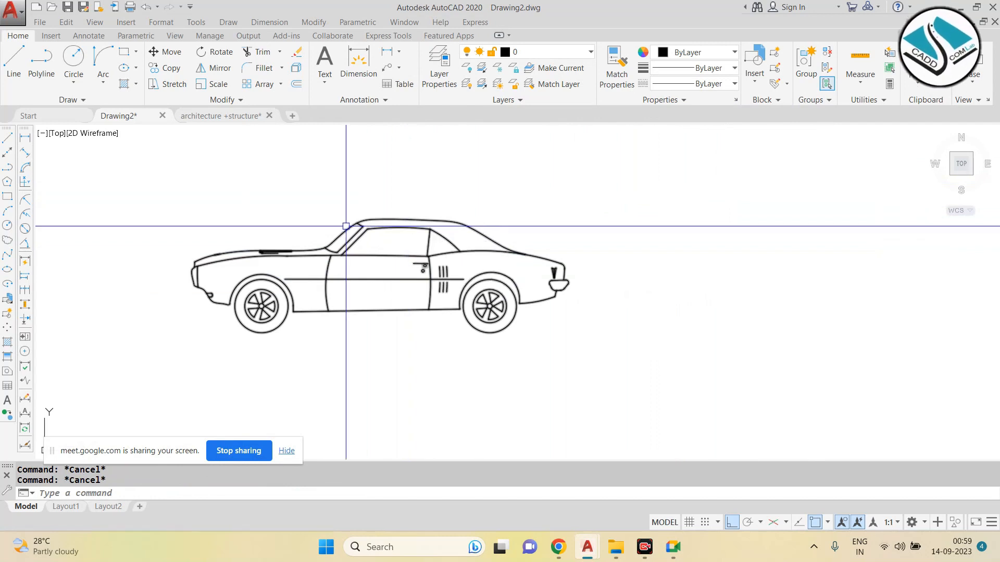
scroll(343, 227, down, 2)
text(p)
key(Return)
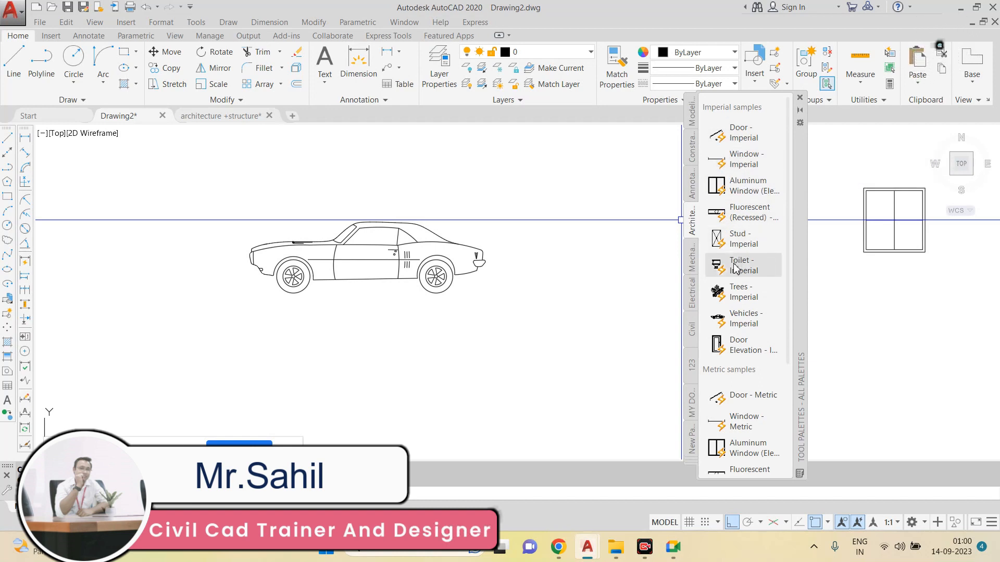
click(734, 345)
click(177, 301)
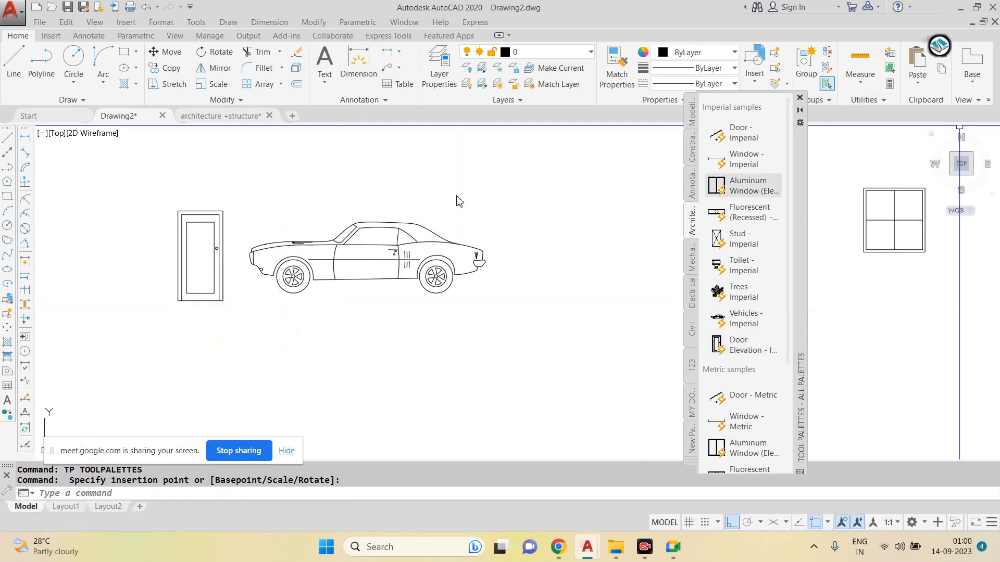
Step: Move the door elevation and the car together horizontally to the right, closer to the window
key(Escape)
click(447, 176)
click(149, 324)
text(m)
key(Return)
click(307, 263)
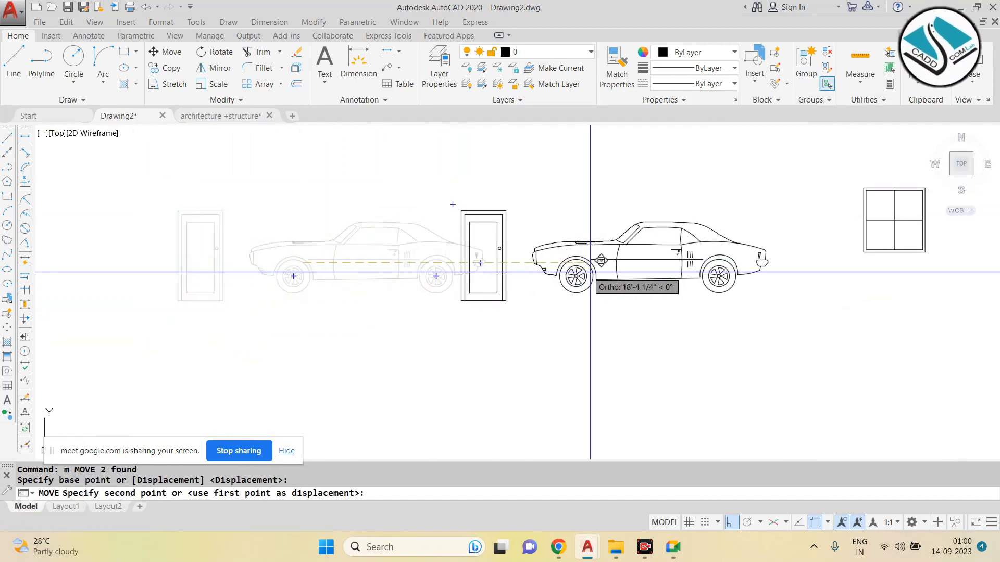
click(575, 272)
middle_drag(574, 272, 375, 279)
key(Escape)
key(Escape)
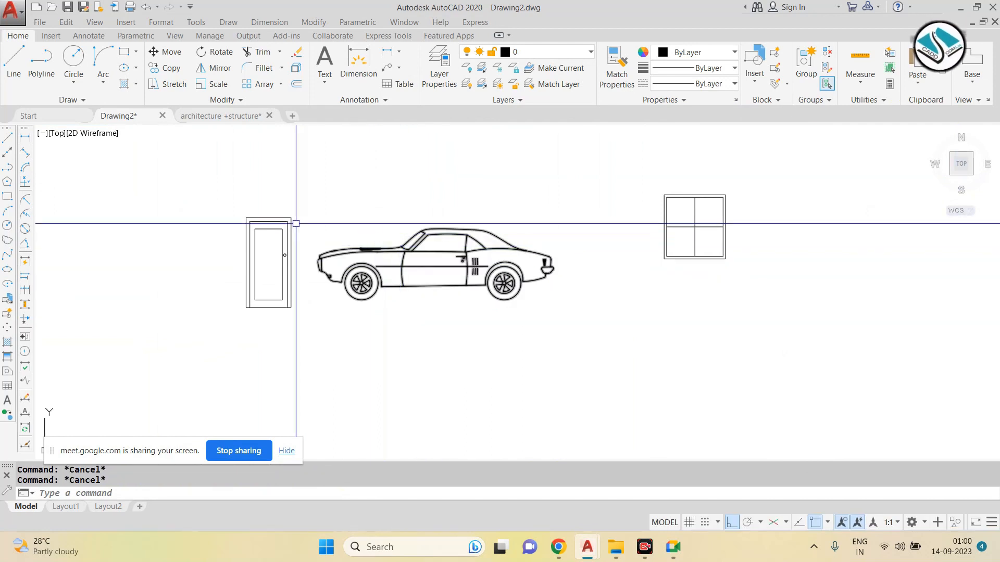
Step: Switch the vehicle block's visibility state to the sports car's front view
click(283, 280)
key(Escape)
click(446, 221)
click(432, 250)
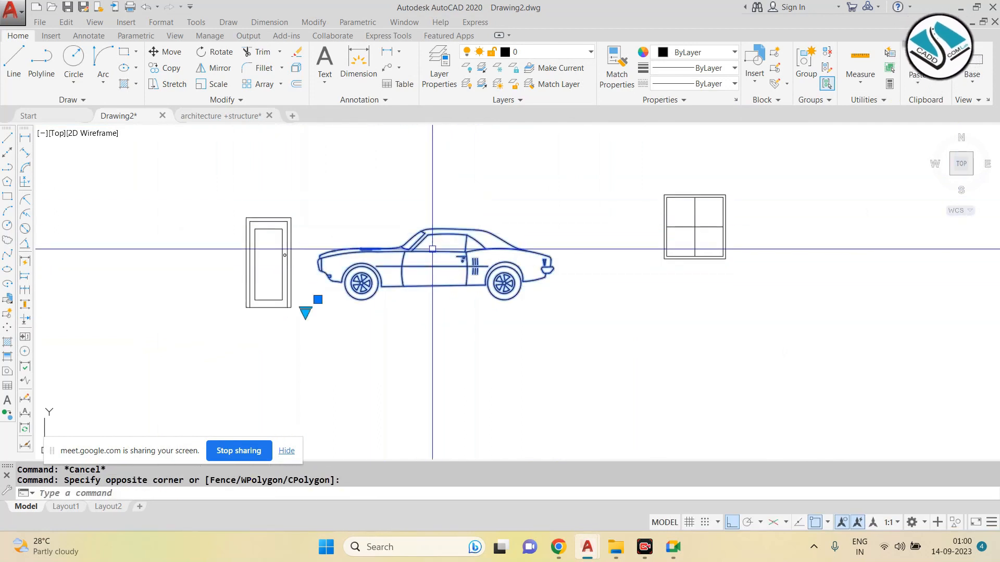
click(306, 312)
click(367, 352)
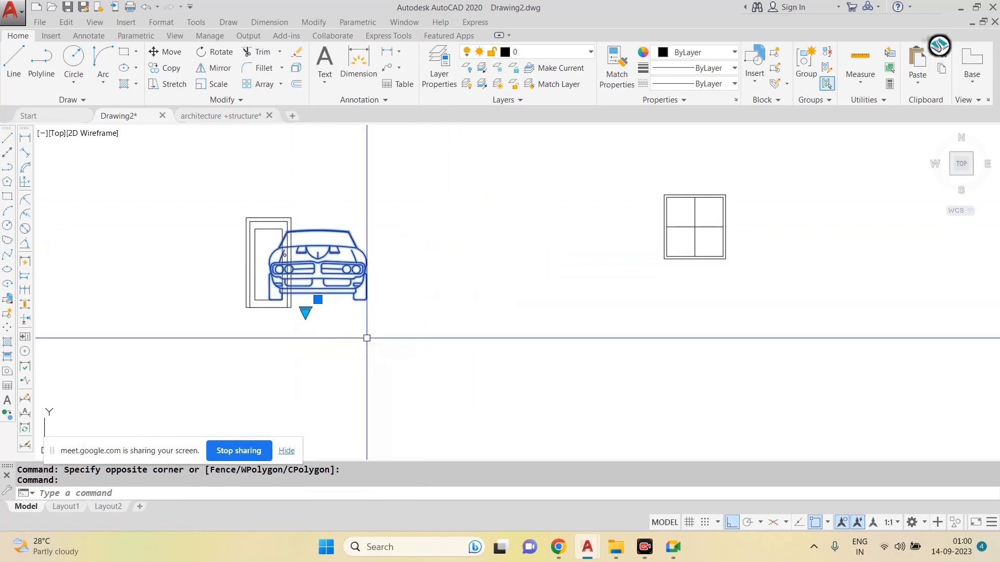
key(Escape)
Step: Erase the door elevation block
click(261, 218)
text(e)
key(Return)
Step: Switch the vehicle block through Sports Car (Rear) and the sedan's side and top views
click(367, 221)
click(318, 257)
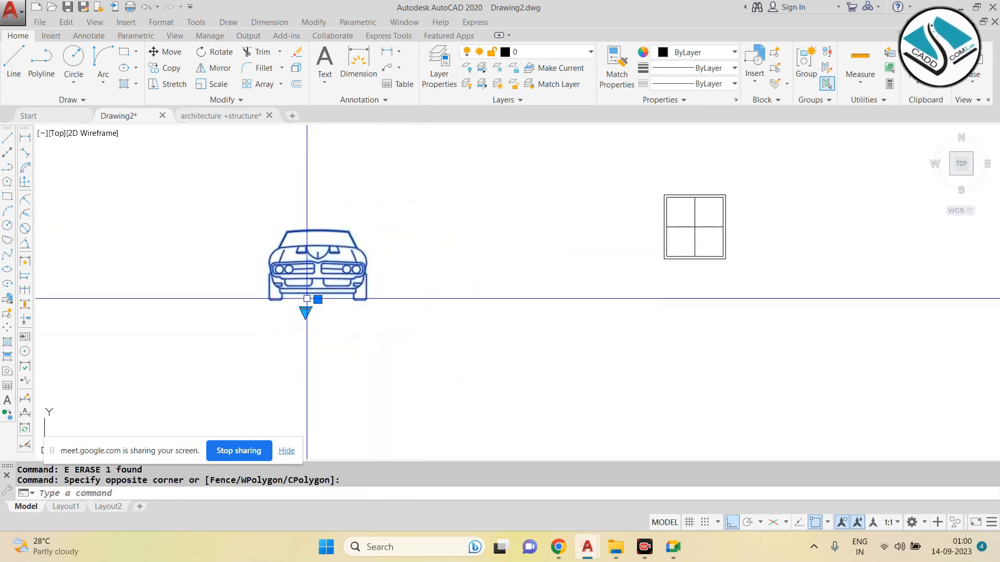
click(305, 312)
click(360, 363)
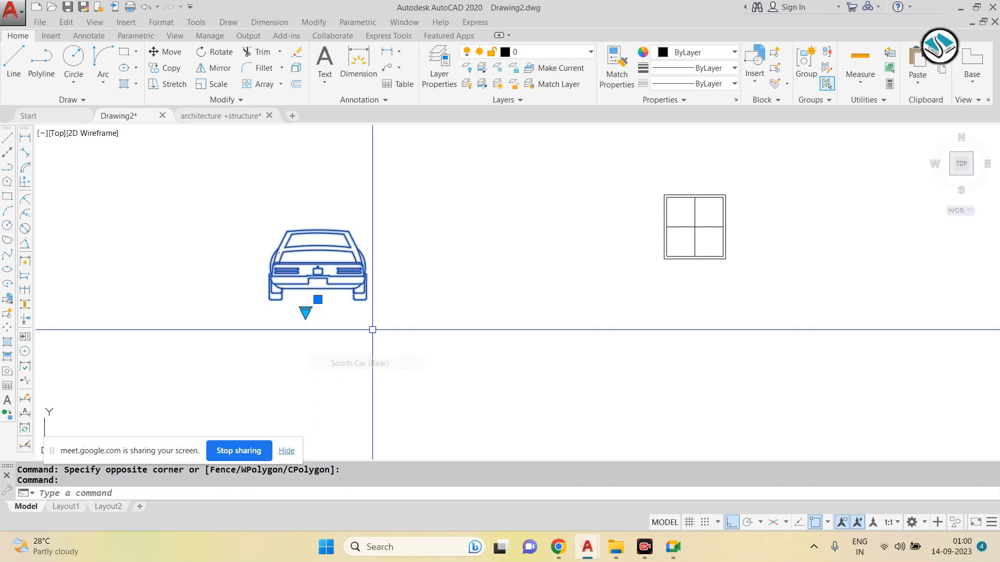
click(306, 312)
click(367, 378)
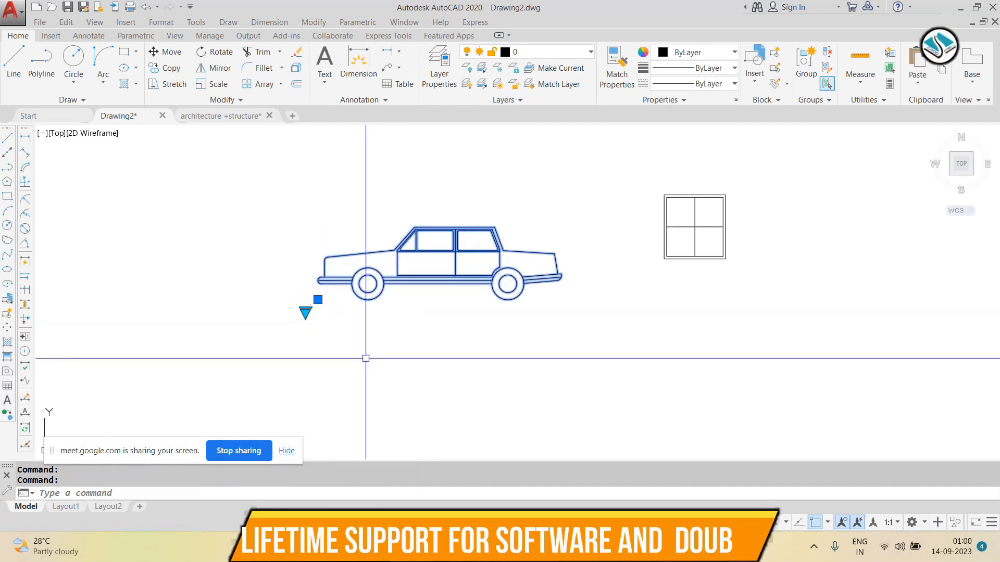
click(305, 311)
click(348, 386)
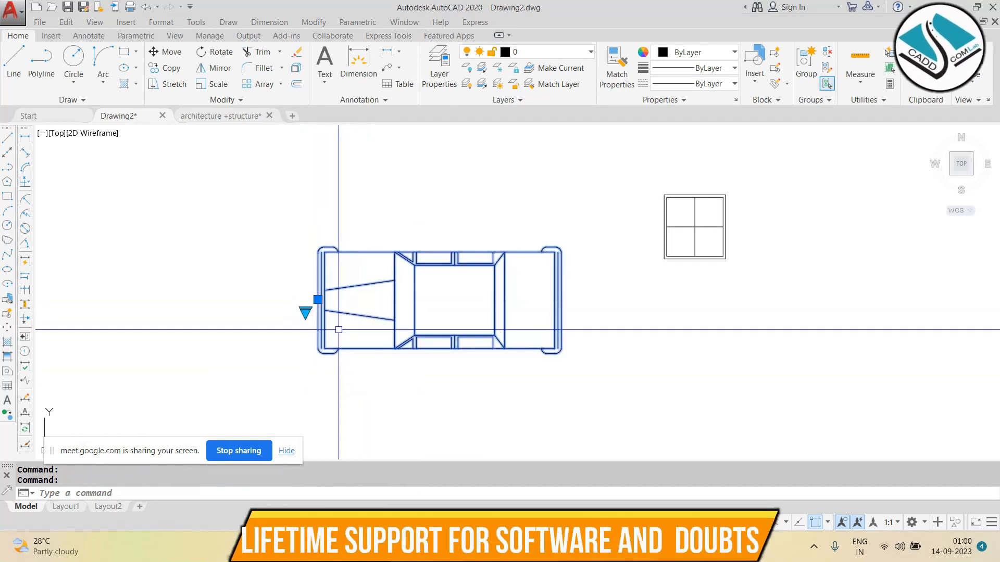
Step: Switch the vehicle block through the truck's side view and Truck (Top), ending on the truck's front view
click(306, 312)
click(362, 430)
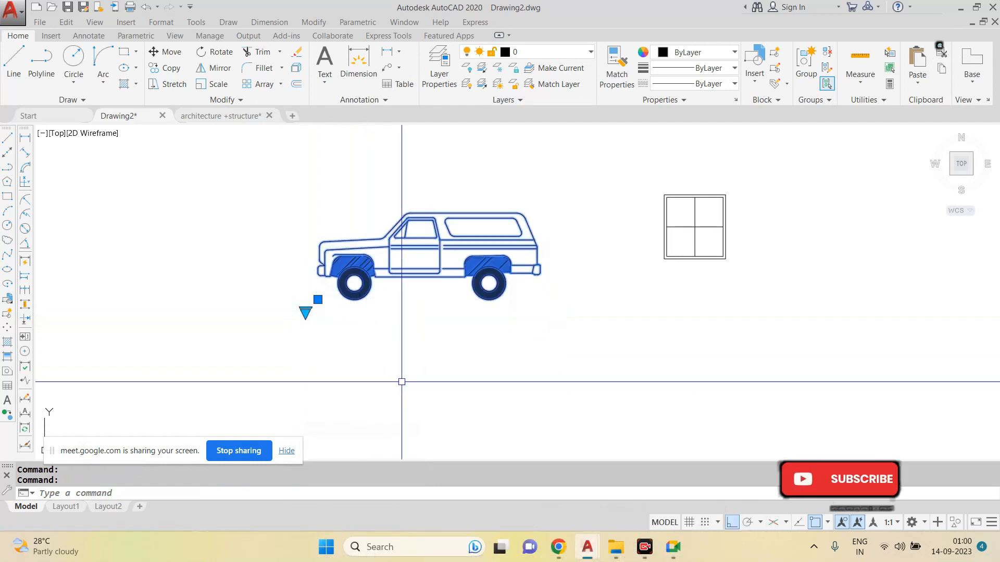
click(305, 311)
click(348, 443)
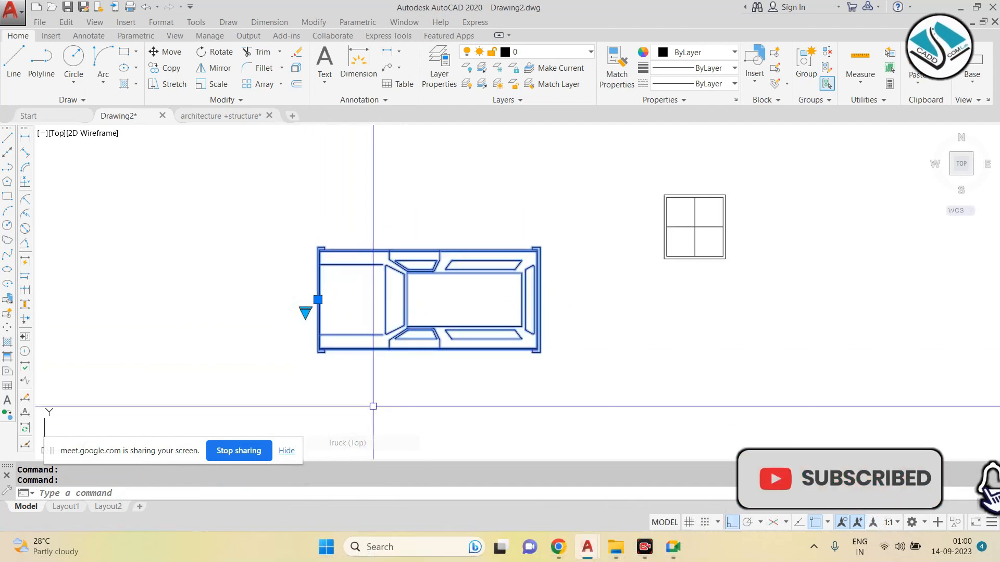
click(306, 311)
click(359, 459)
key(Escape)
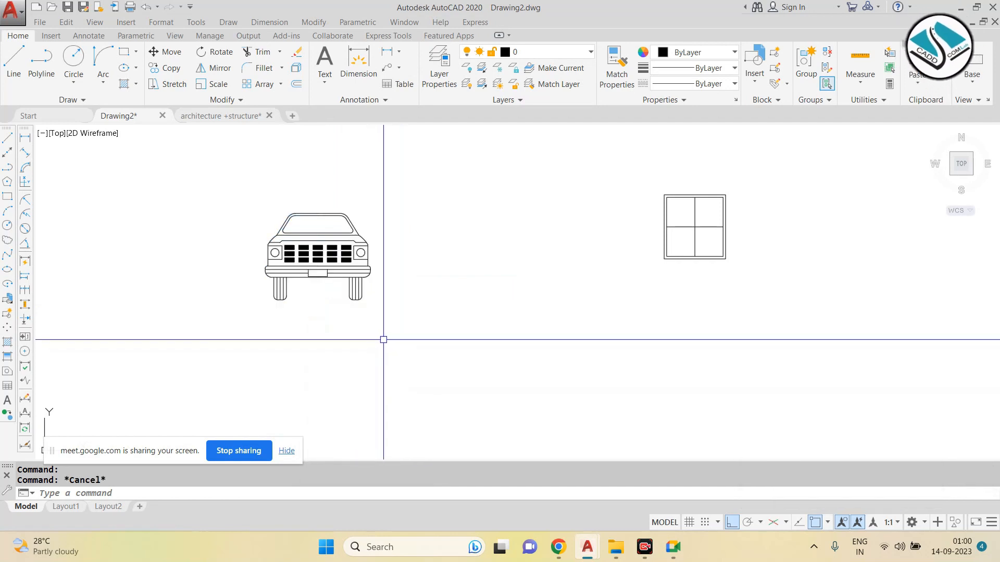
Step: Switch the window block's visibility state to the two-pane elevation and on to the plan view
key(Escape)
middle_drag(670, 217, 545, 222)
scroll(545, 222, up, 2)
scroll(545, 221, up, 2)
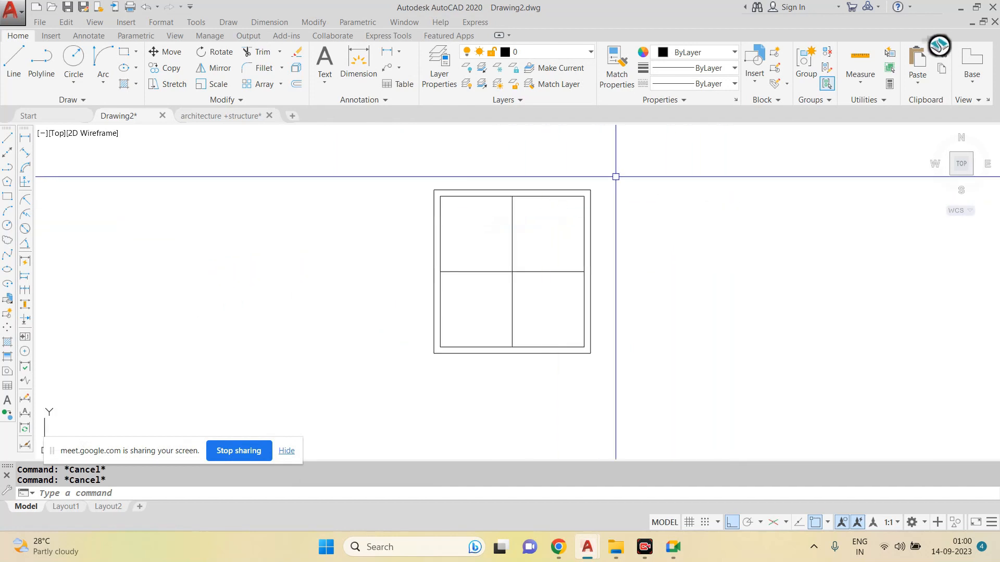
click(545, 217)
scroll(459, 244, down, 4)
click(251, 245)
click(281, 264)
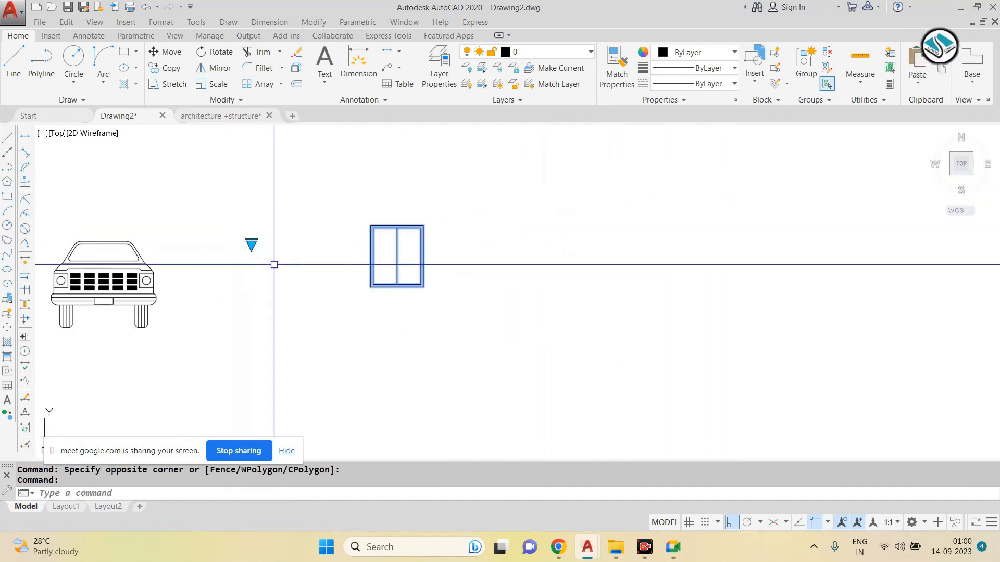
click(251, 244)
click(295, 253)
scroll(439, 263, down, 2)
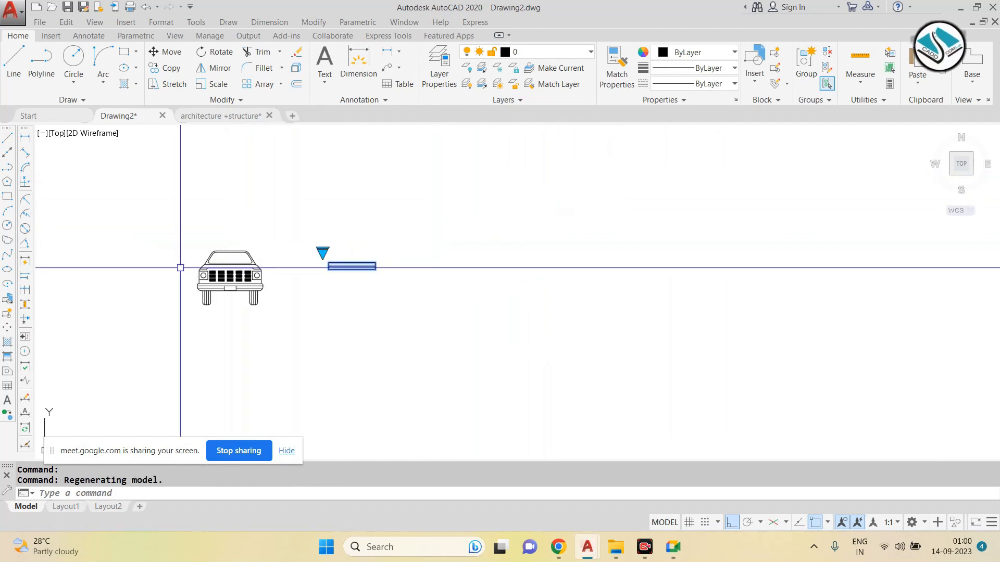
scroll(202, 261, up, 3)
key(Escape)
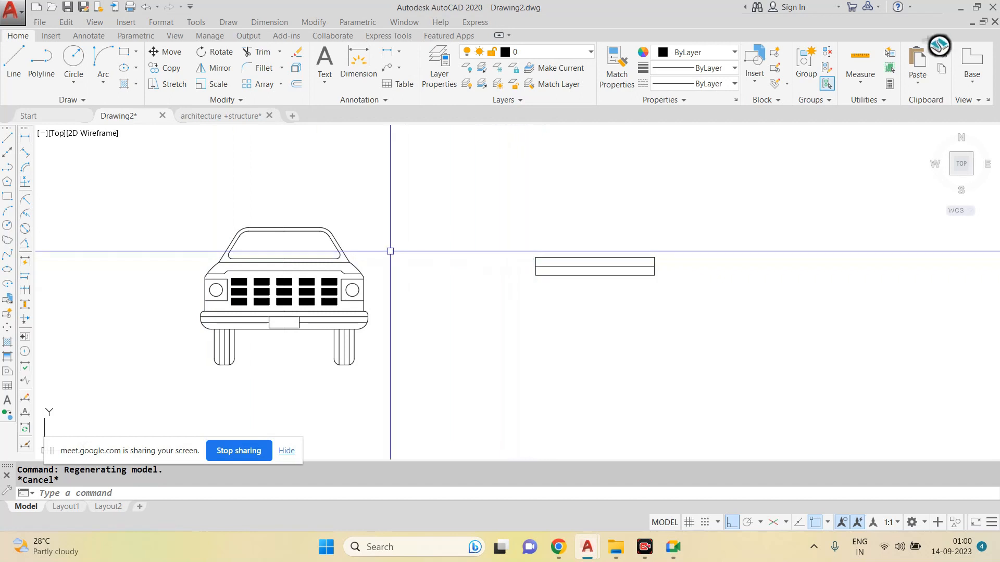
Step: Examine the visibility states offered by the truck block without changing its current view
scroll(390, 248, down, 3)
scroll(416, 245, up, 3)
click(350, 255)
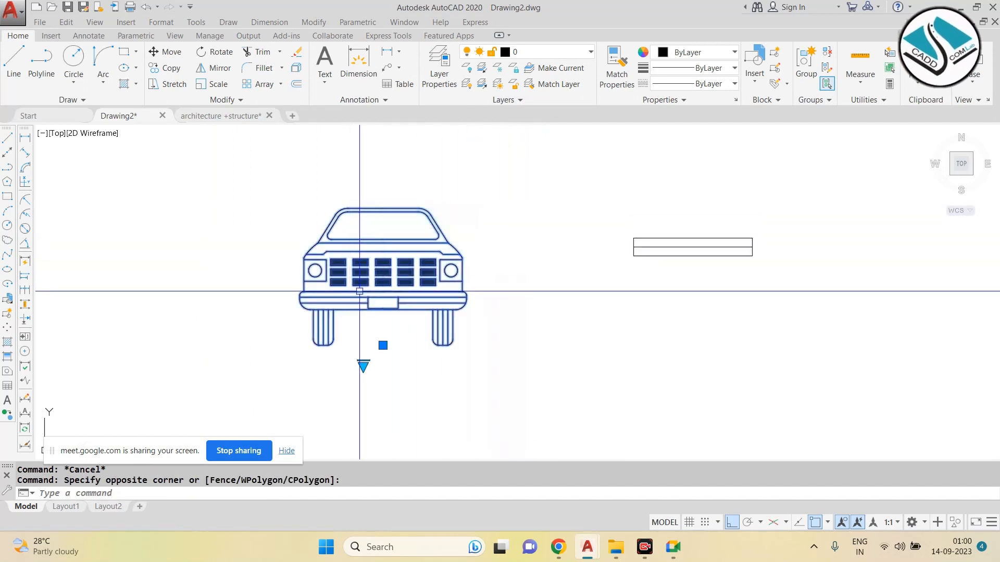
click(363, 366)
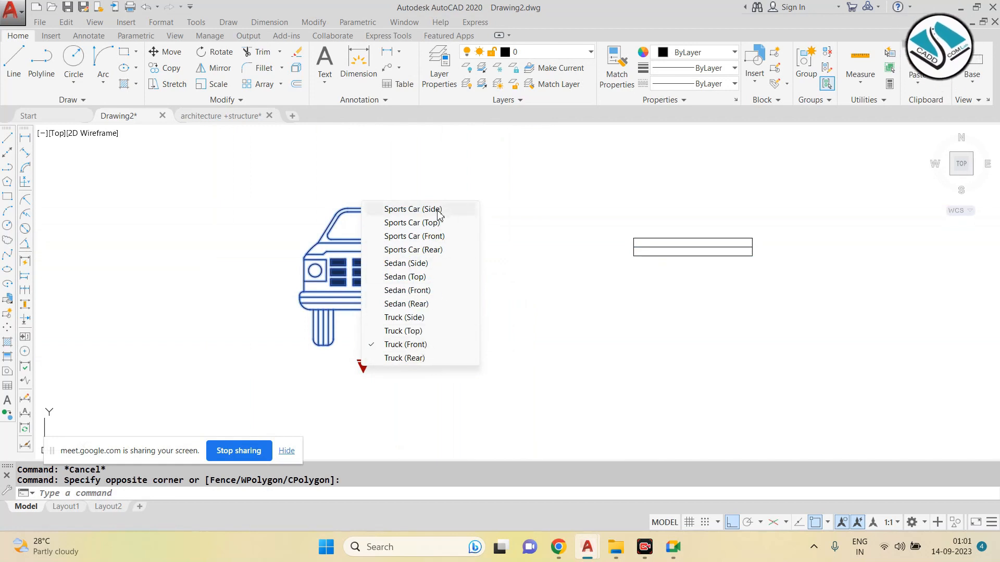
click(561, 227)
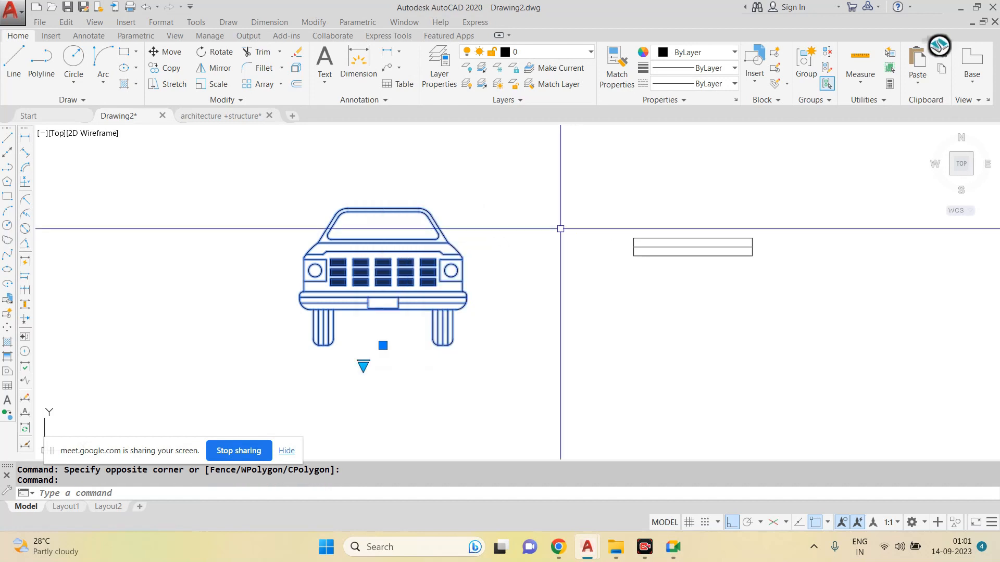
key(Escape)
key(Escape)
Step: Erase both the truck block and the window block from the drawing
scroll(447, 257, down, 4)
click(578, 222)
click(286, 339)
text(e)
key(Return)
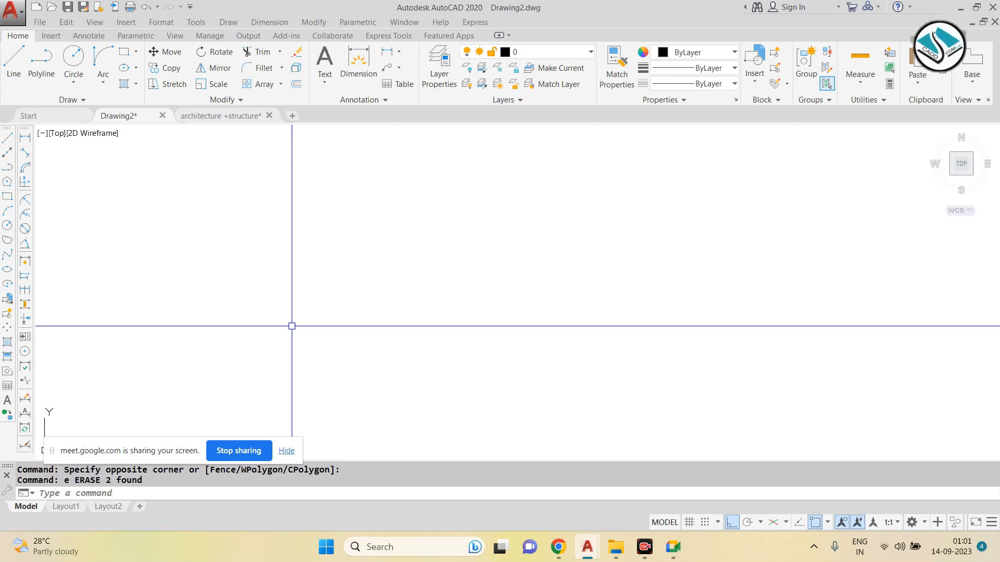
key(Escape)
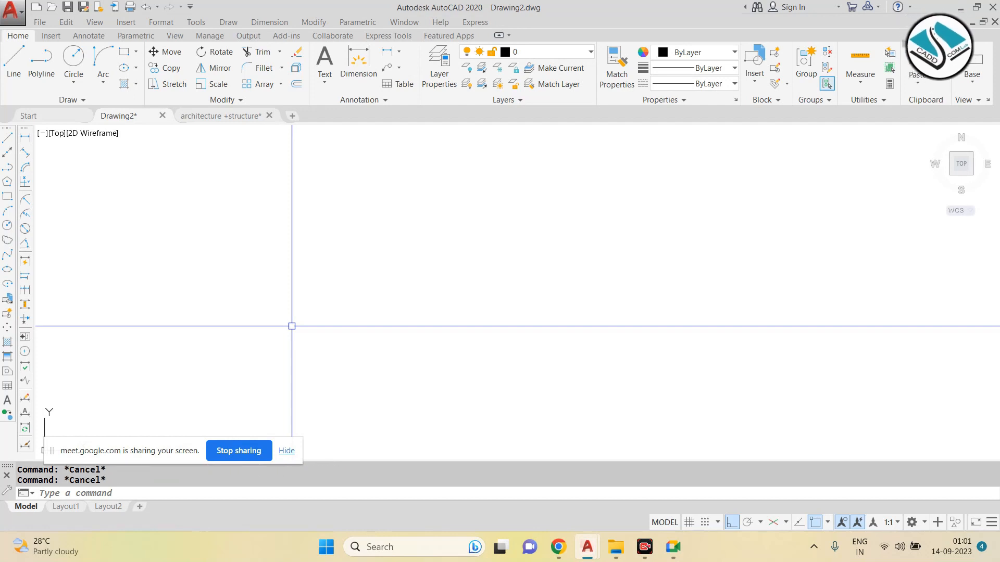
Step: Check the drawing units settings
text(UN)
key(Return)
key(Escape)
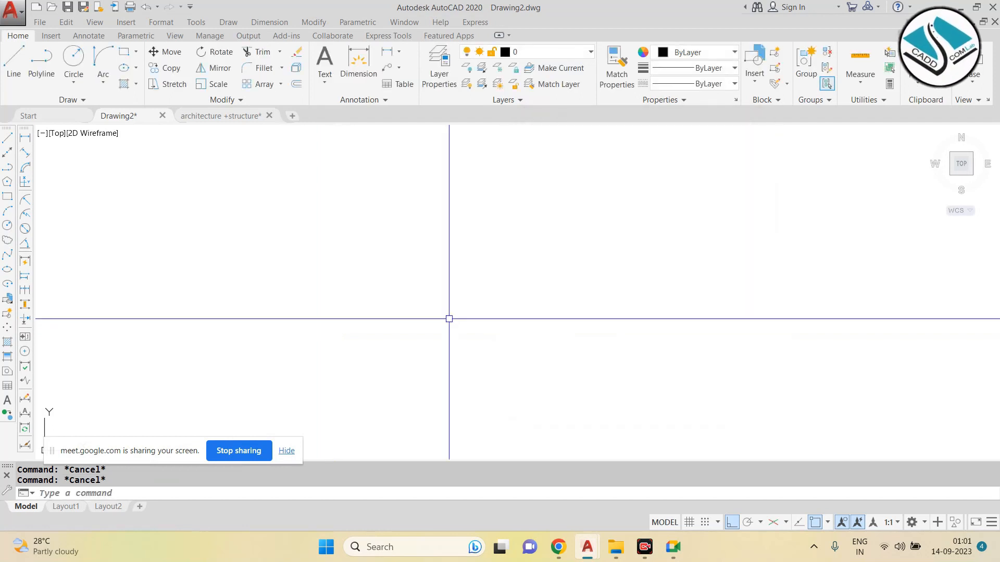
text(rec)
key(Return)
click(419, 264)
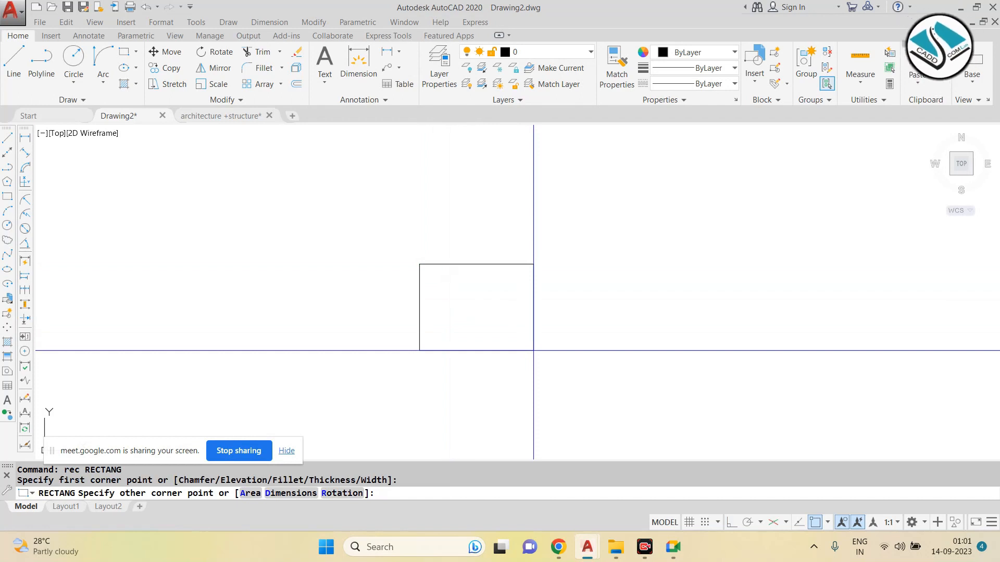
text(d)
key(Return)
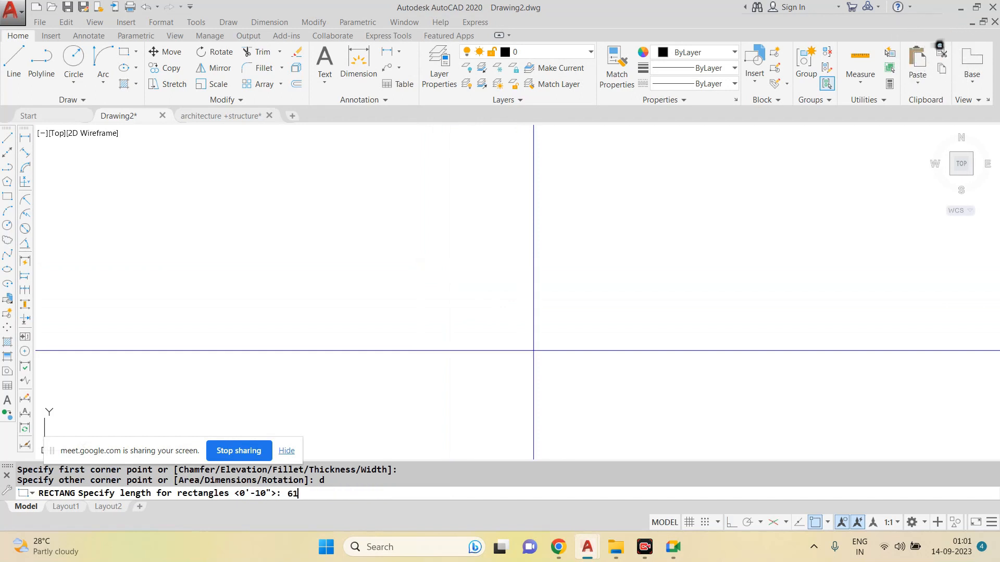
key(Return)
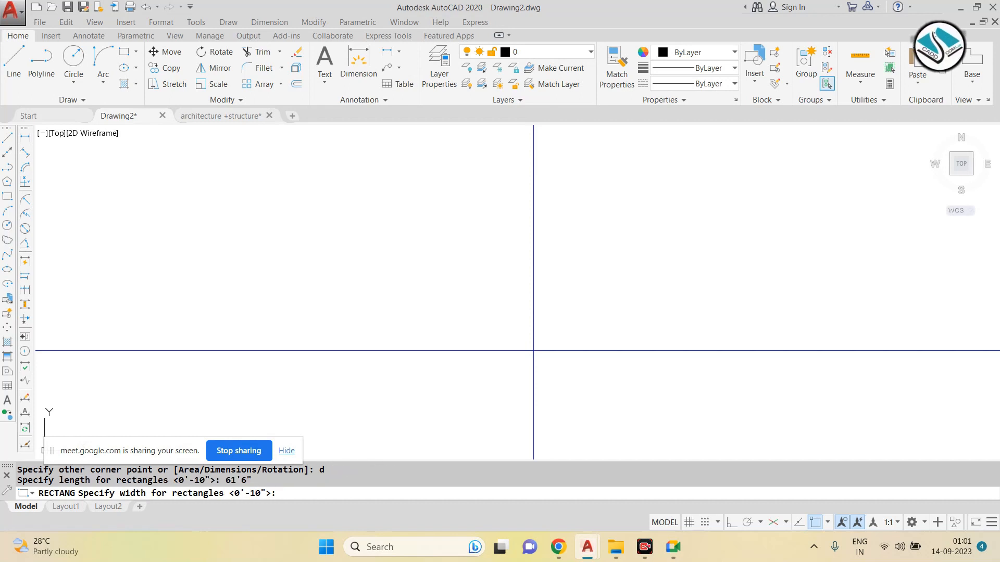
key(Escape)
key(Escape)
Step: Draw a rectangle 1'6" long and 1'6" wide in the empty drawing area
text(rec)
key(Return)
click(463, 284)
text(d)
key(Return)
text(1'6)
key(Return)
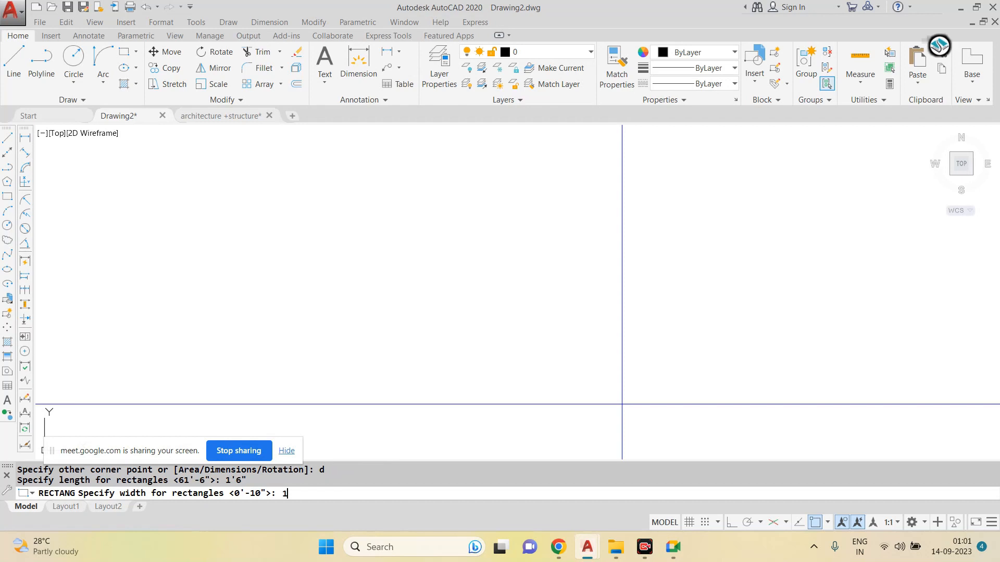
text(1'6")
key(Return)
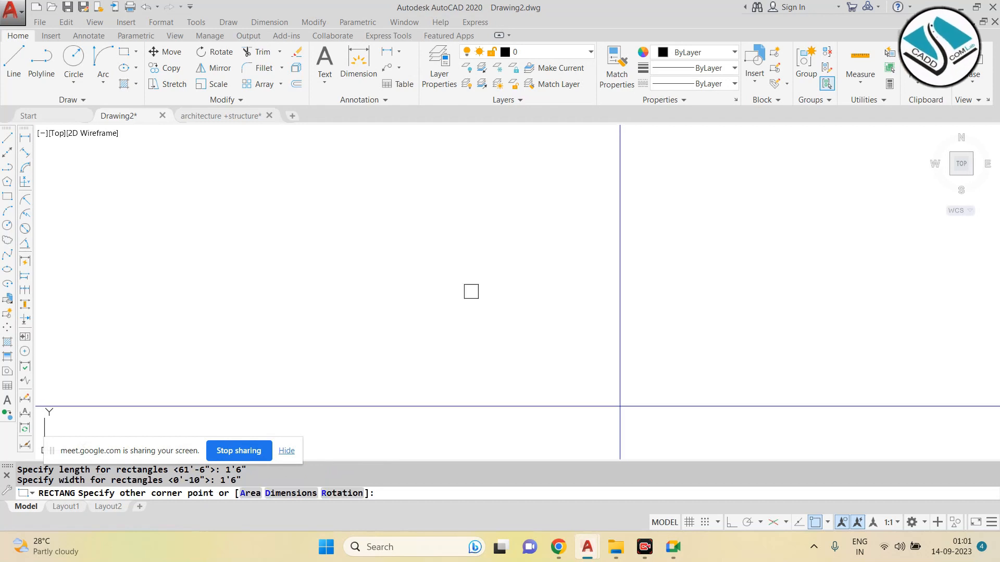
click(483, 310)
Step: Offset the square 2" inward to form its inner frame
scroll(482, 310, up, 8)
scroll(404, 275, up, 1)
scroll(489, 280, down, 1)
key(Escape)
text(o)
key(Return)
text(2)
key(Return)
click(422, 187)
click(427, 258)
key(Escape)
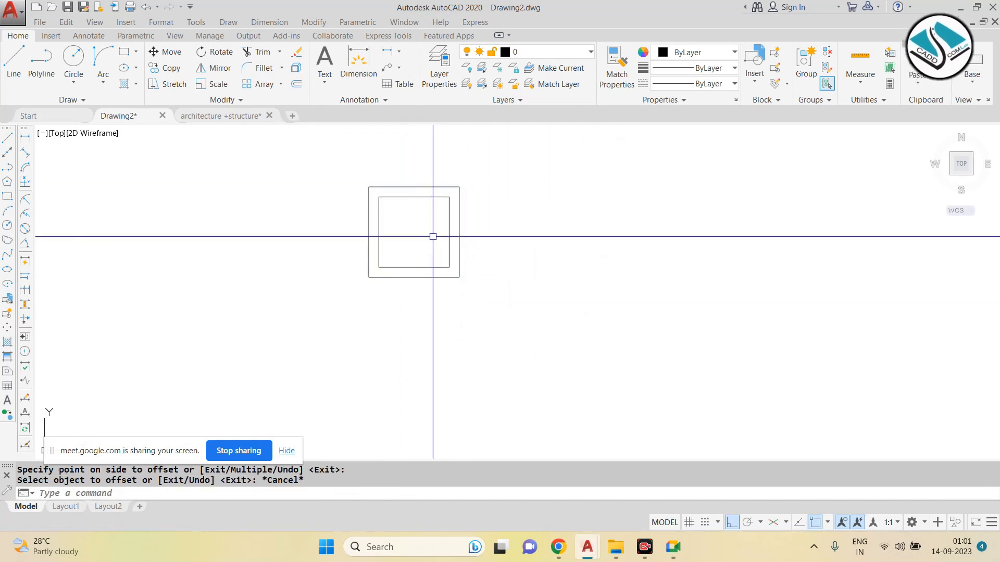
key(Escape)
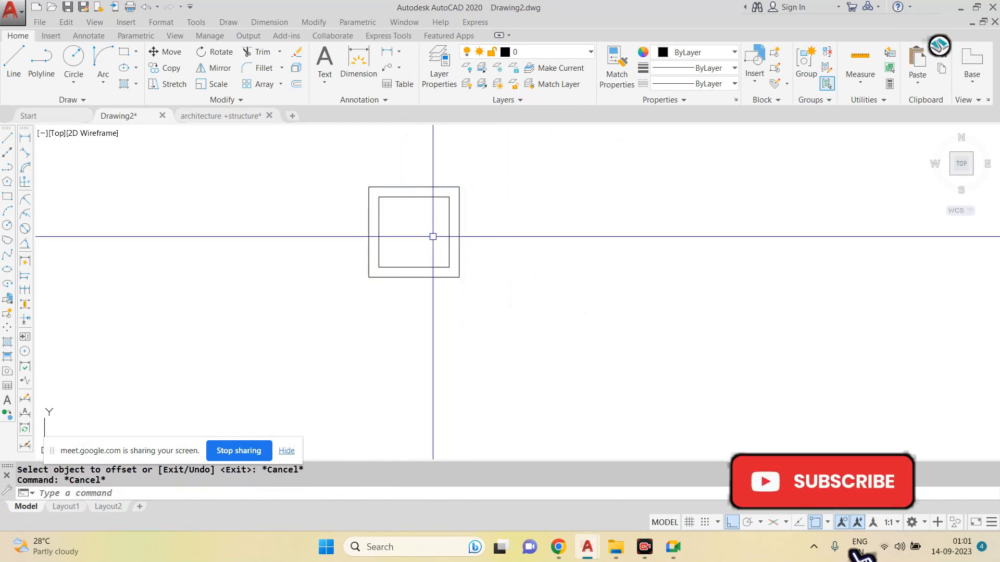
Step: Define a block from the two concentric squares
text(b)
key(Return)
click(676, 189)
click(455, 174)
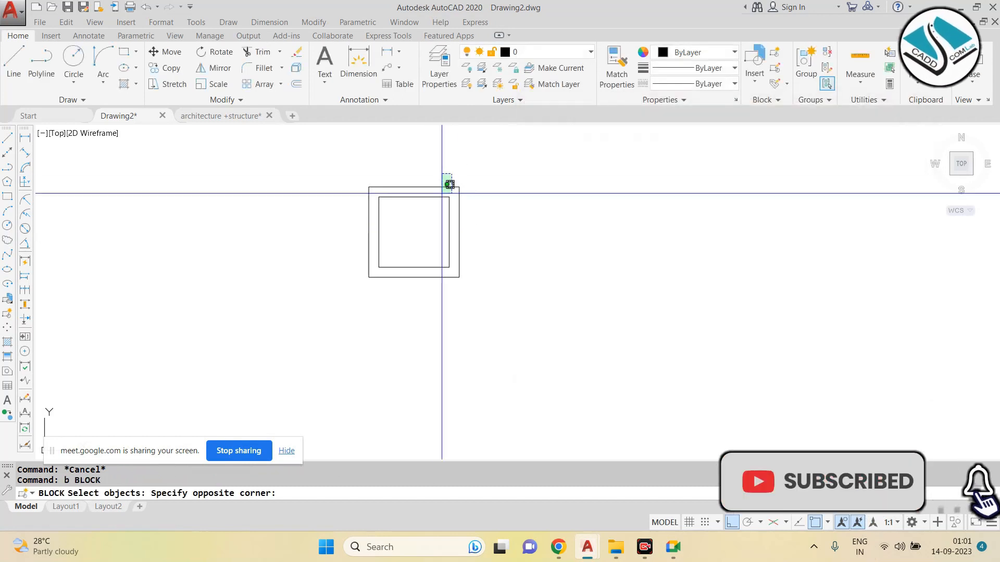
click(318, 291)
key(Return)
click(770, 342)
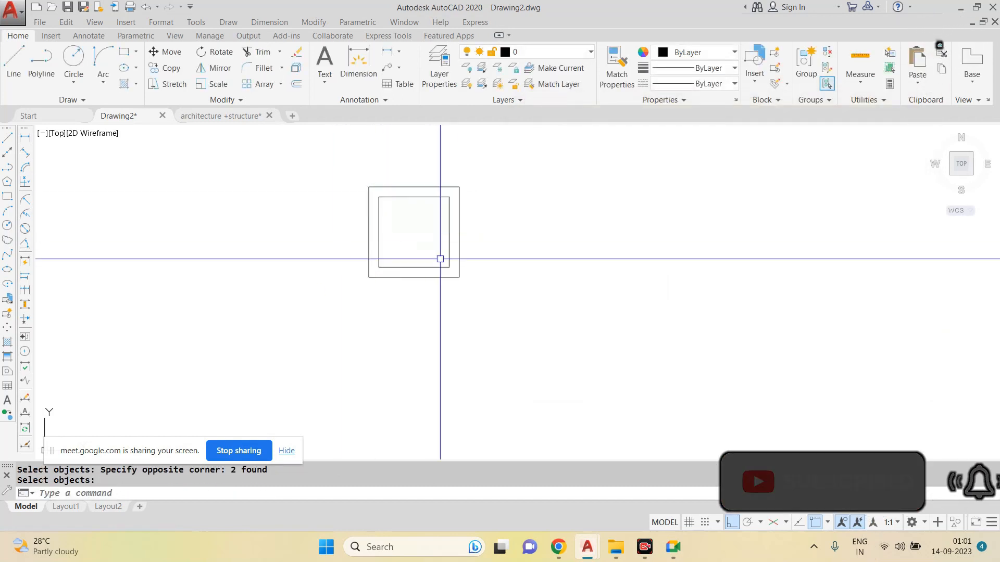
Step: Open the concentric-squares block in the Block Editor
double_click(429, 203)
click(612, 304)
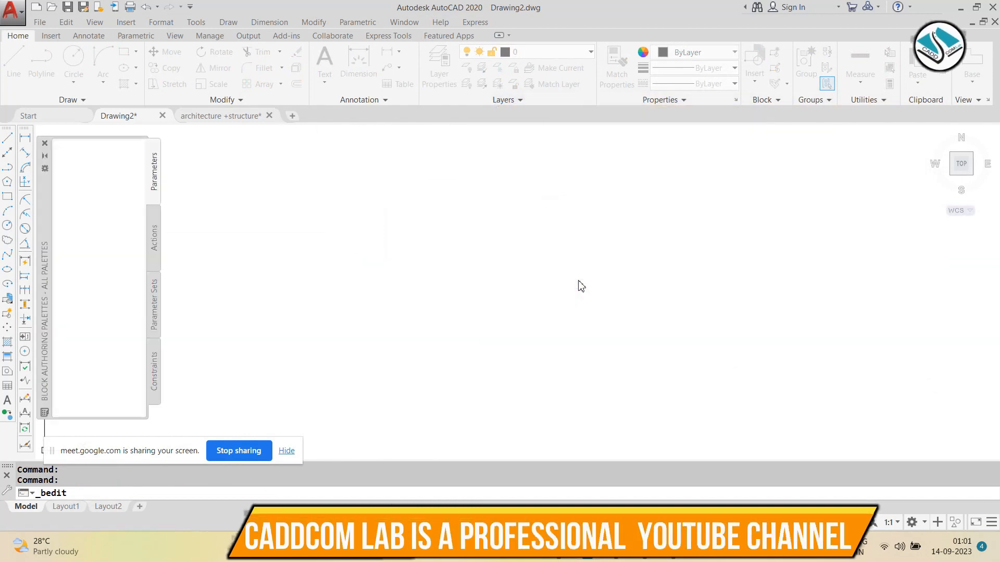
scroll(532, 260, down, 2)
middle_drag(458, 250, 331, 219)
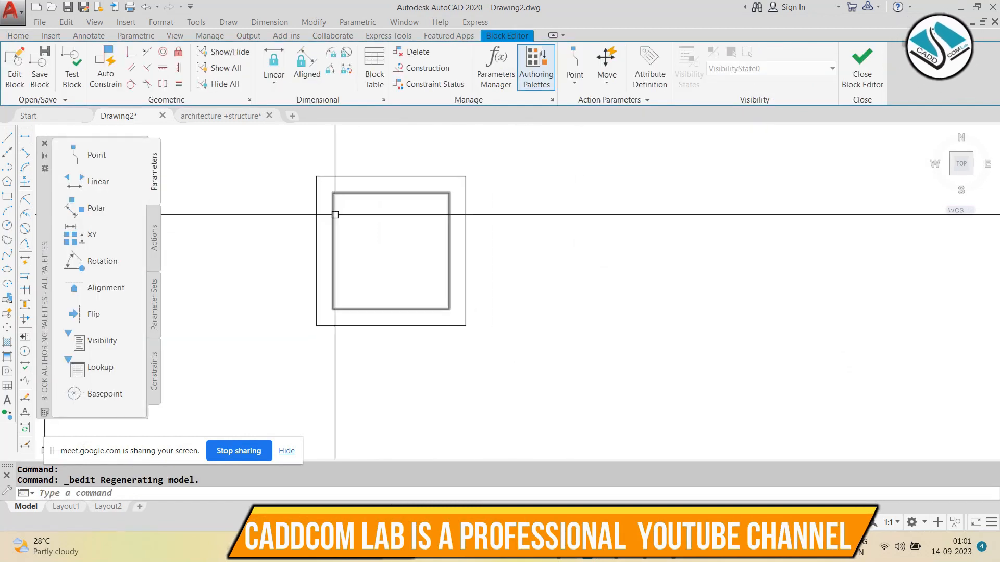
scroll(367, 212, down, 1)
scroll(434, 203, up, 1)
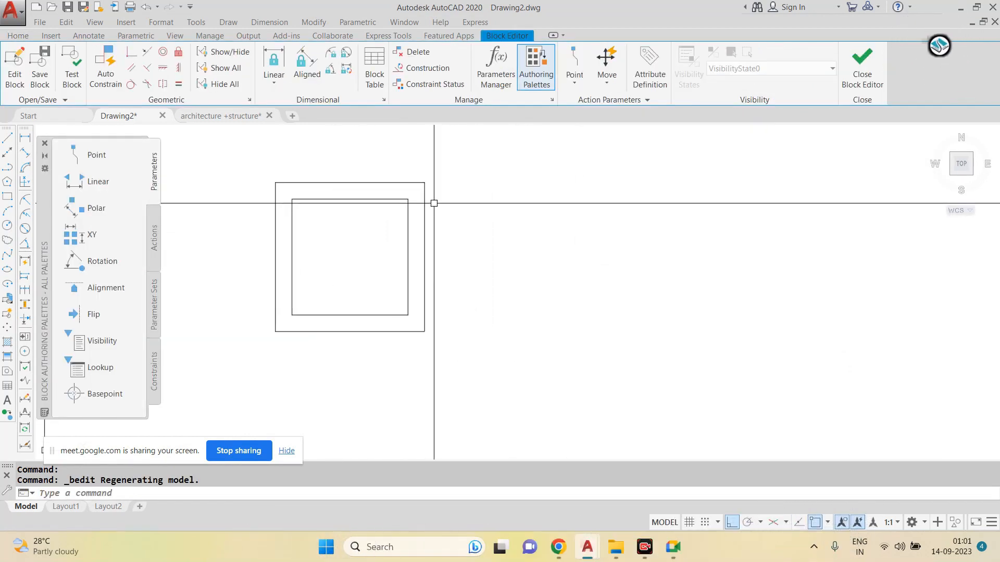
key(Escape)
click(458, 171)
key(Escape)
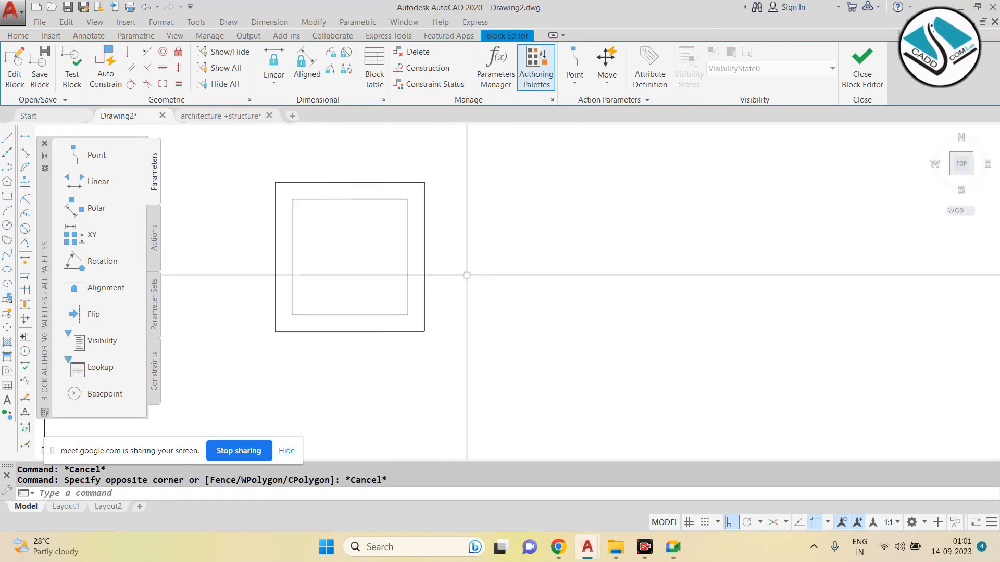
middle_drag(466, 275, 404, 281)
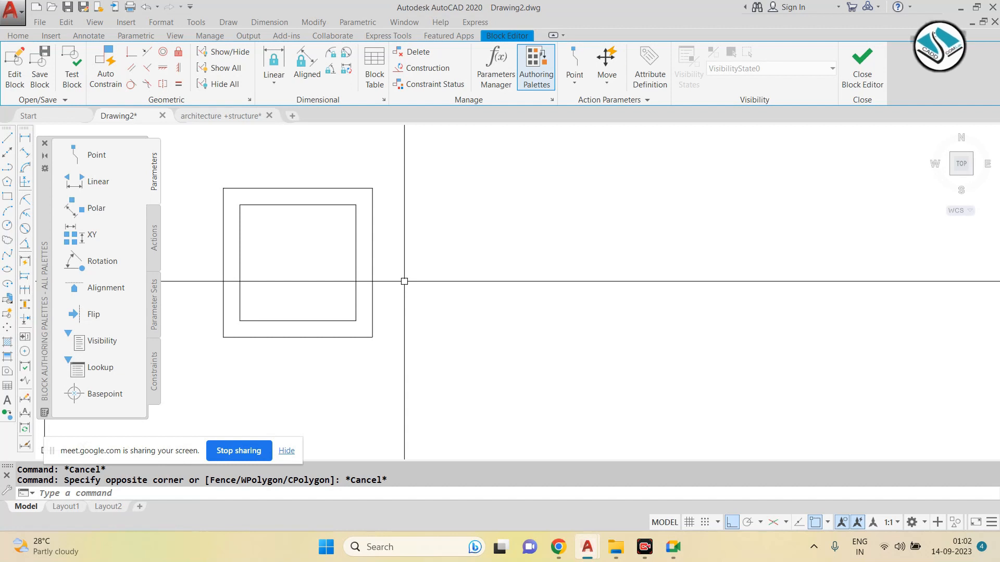
text(re)
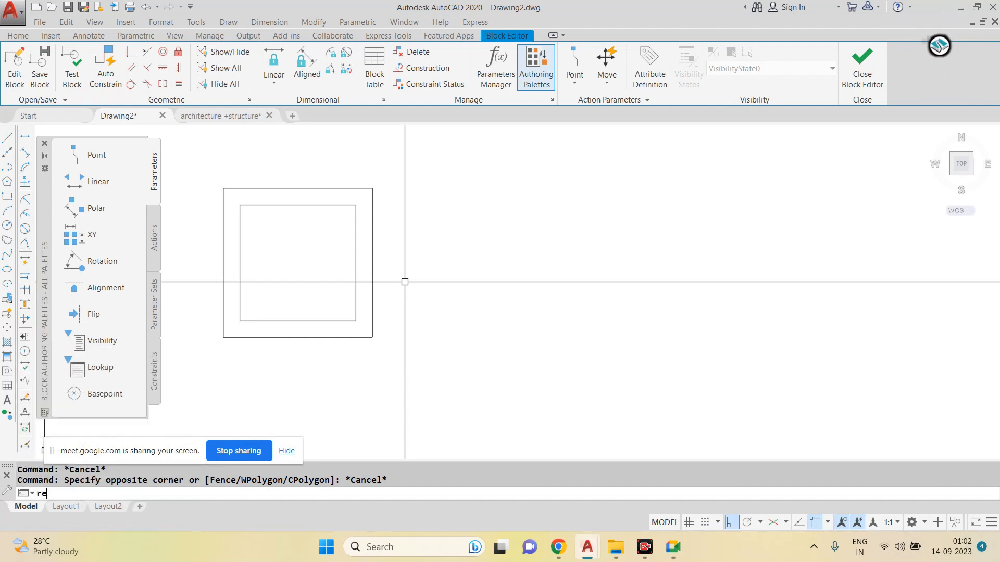
text(c)
key(Return)
click(492, 182)
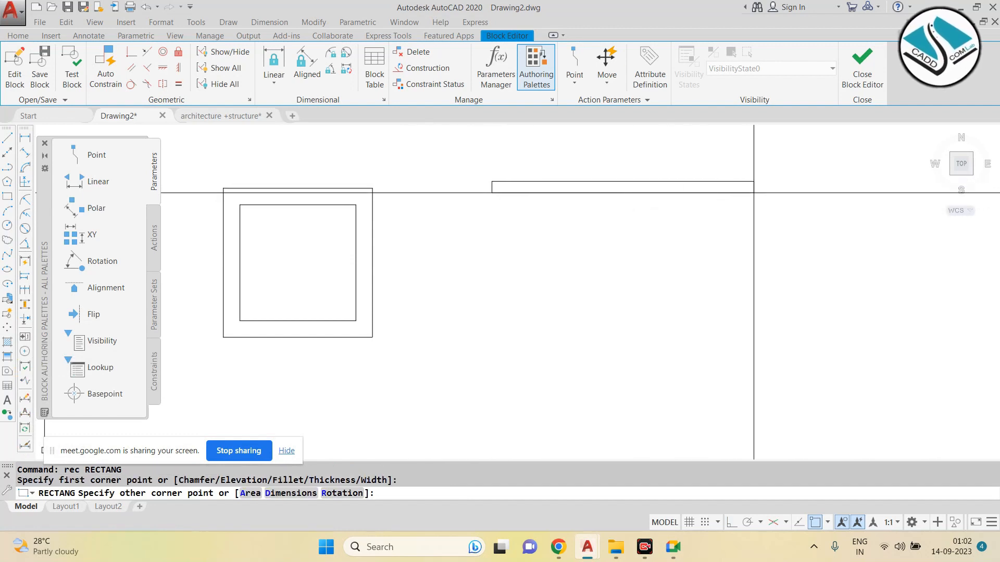
click(739, 196)
text(l)
key(Return)
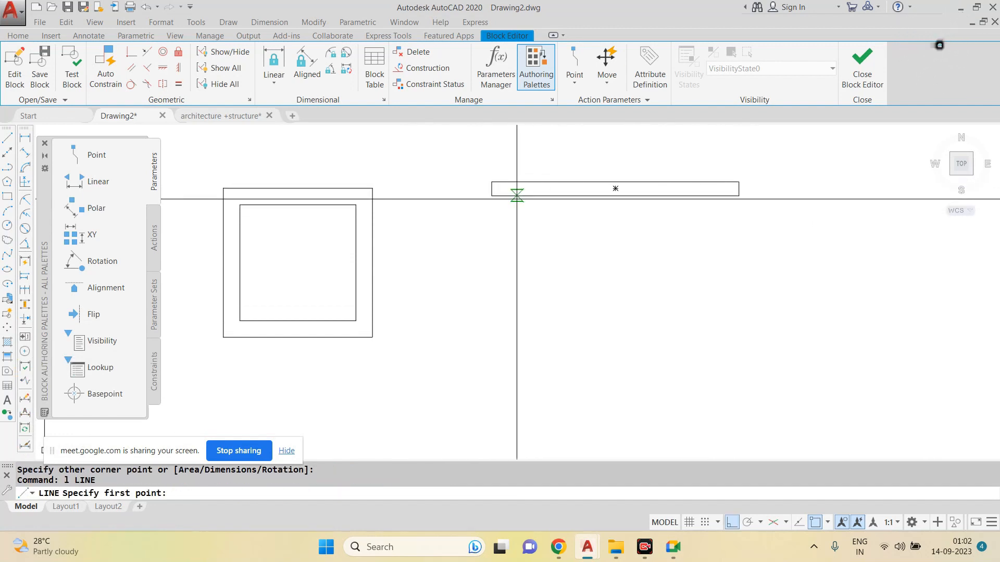
key(Escape)
click(620, 185)
click(613, 242)
text(e)
key(Return)
Step: Draw a wide rectangle to the right of the concentric squares, roughly as tall as the outer square
text(re)
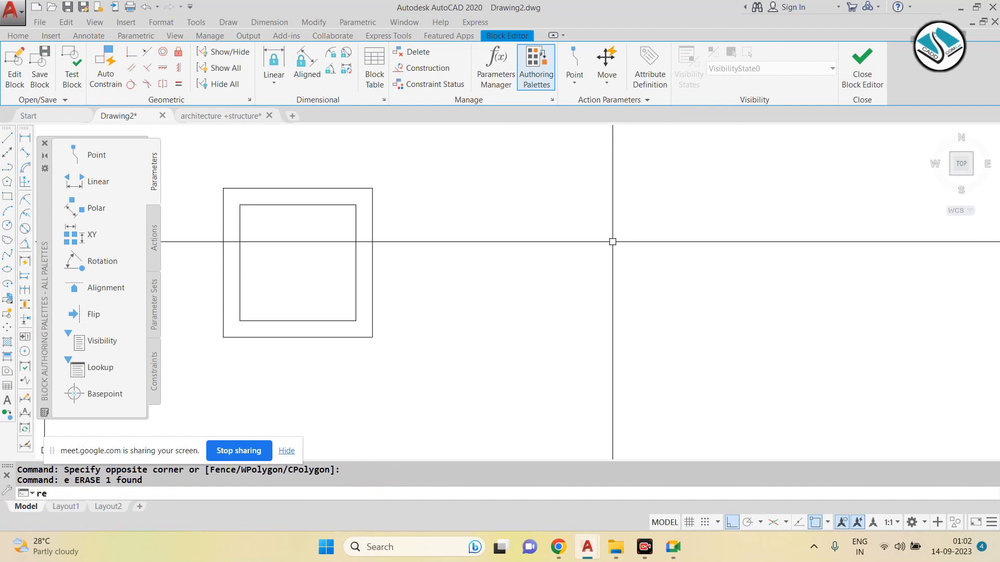
text(c)
key(Return)
click(485, 180)
click(751, 338)
key(Escape)
key(Escape)
Step: Draw a horizontal line across the wide rectangle between the midpoints of its two short sides
text(l)
key(Return)
click(484, 259)
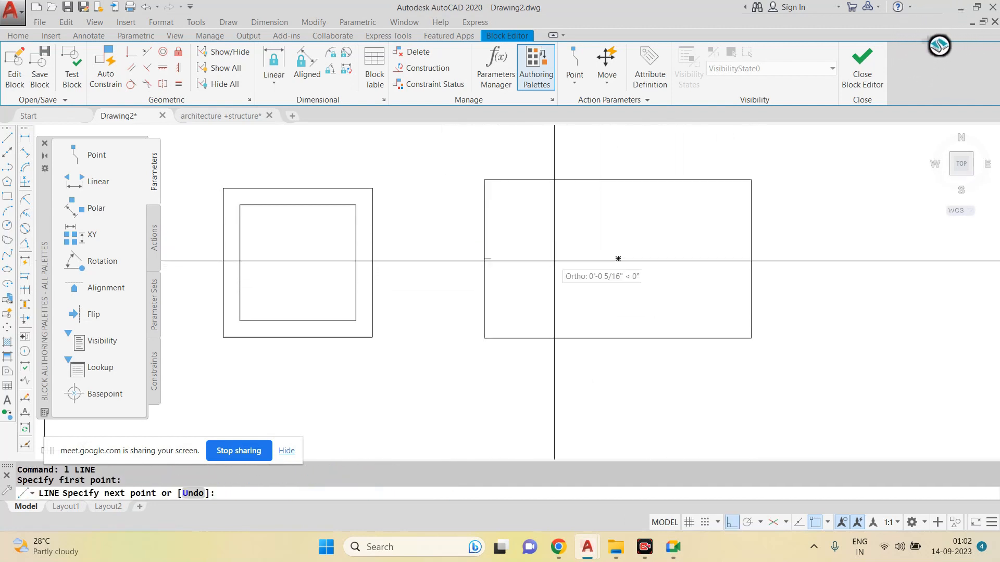
click(752, 259)
key(Escape)
Step: Offset the wide rectangle 2" inward to form its inner frame
text(o)
key(Return)
text(2)
key(Return)
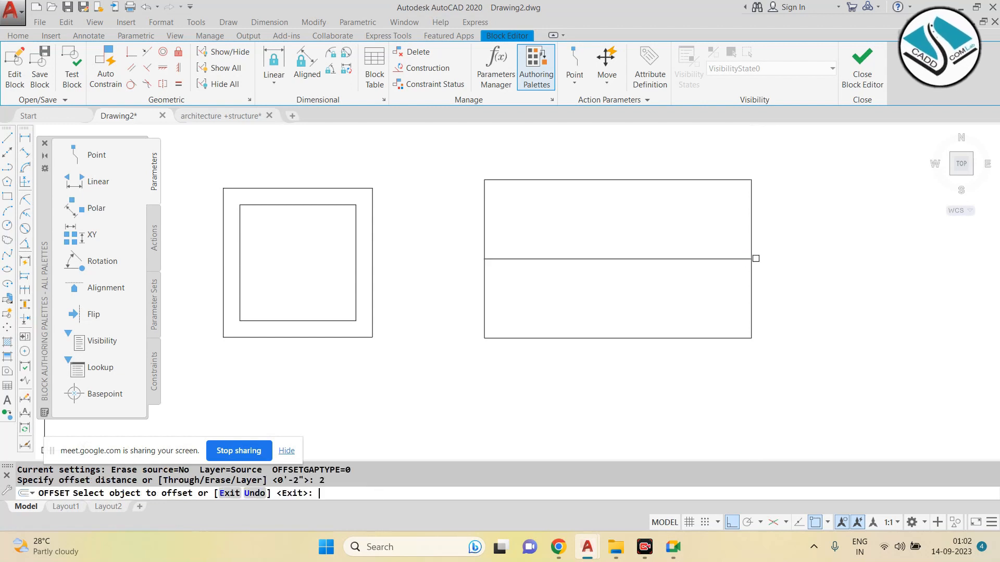
click(604, 181)
click(599, 223)
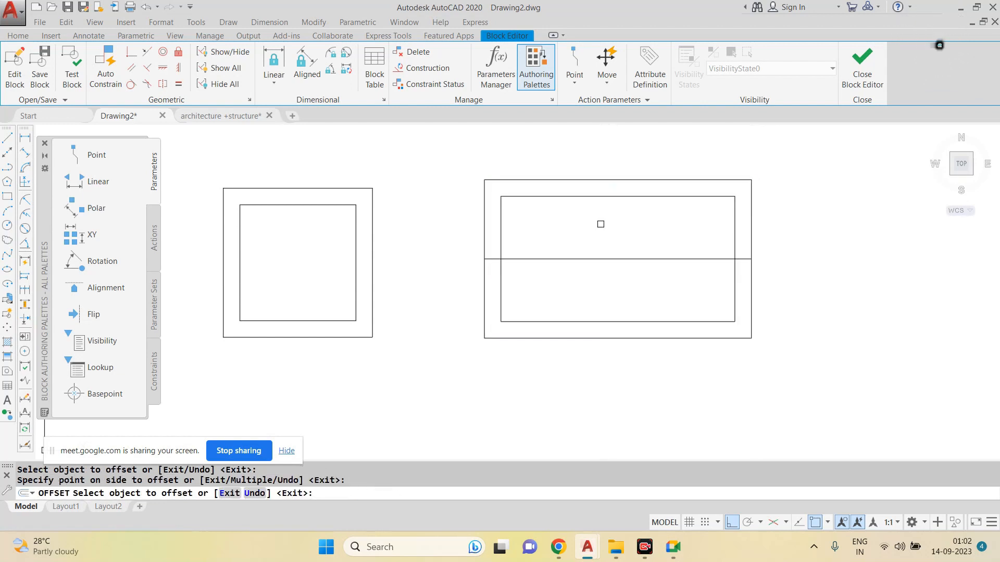
key(Escape)
key(Escape)
key(Escape)
Step: Trim both ends of the horizontal midline back to the wide rectangle's inner frame
text(tr)
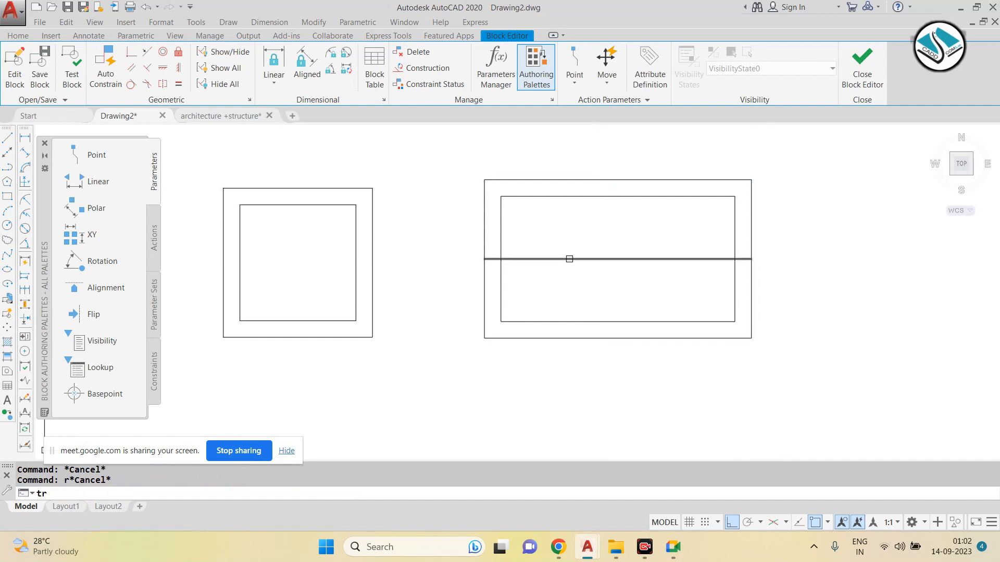
key(Return)
key(Return)
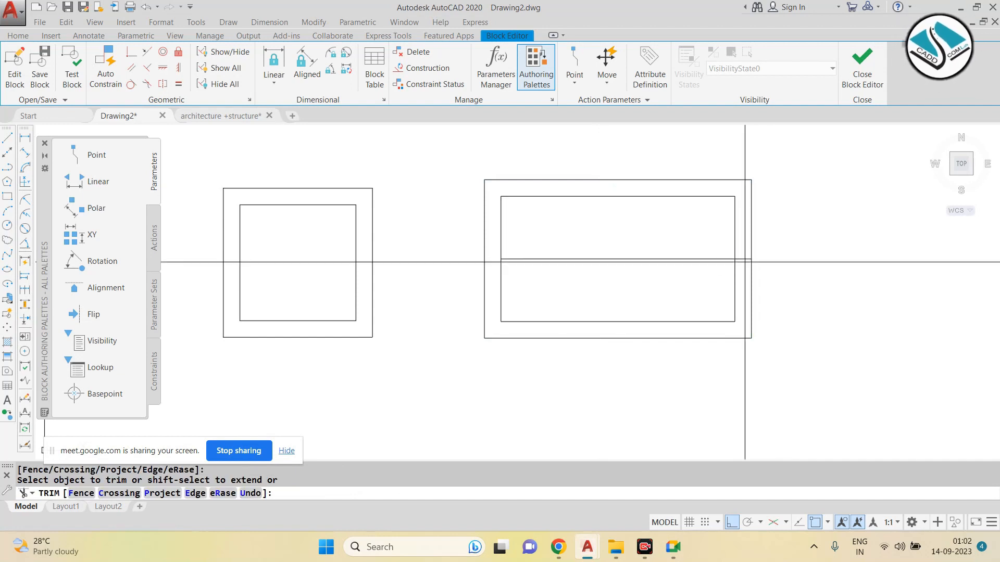
click(749, 261)
key(Escape)
key(Escape)
text(tr)
key(Return)
key(Return)
click(750, 260)
click(748, 261)
key(Escape)
Step: Offset the wide rectangle's horizontal midline 1" above and below
text(o)
key(Return)
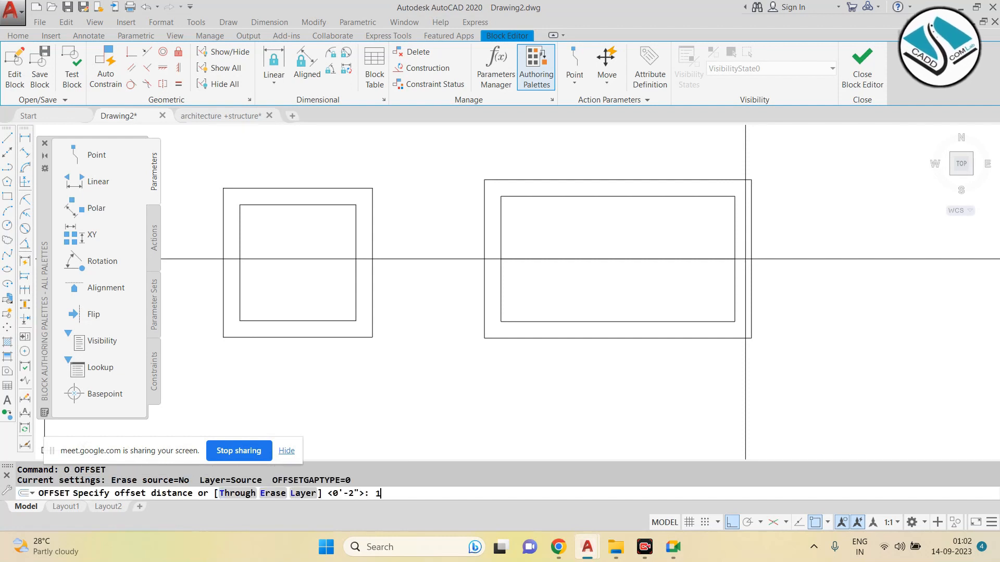
text(1)
key(Return)
scroll(562, 299, up, 2)
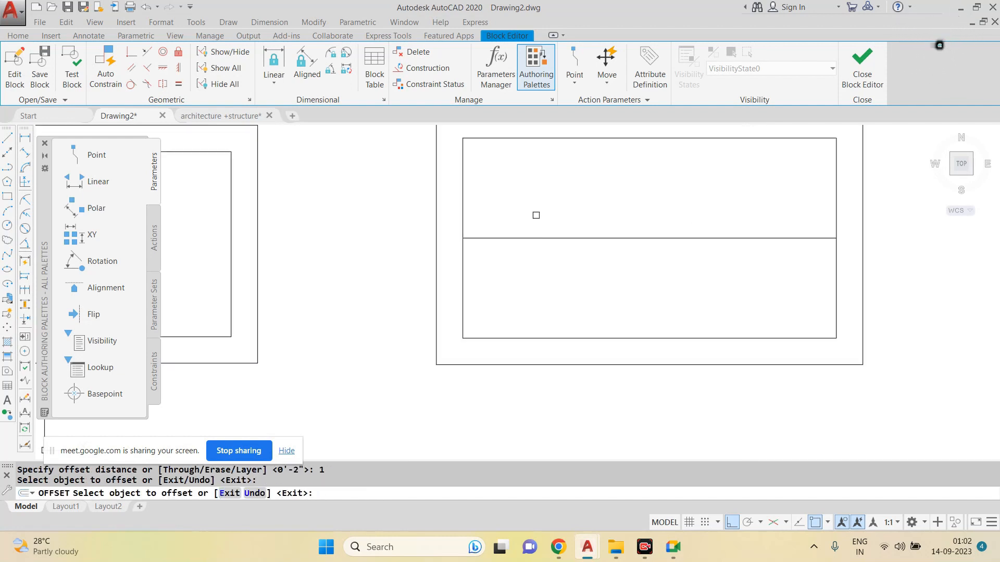
click(534, 237)
click(535, 232)
key(Escape)
Step: Erase the original midline from between its two offset lines in the wide rectangle
click(493, 265)
text(e)
key(Return)
key(Escape)
click(515, 238)
text(e)
key(Return)
scroll(508, 260, down, 3)
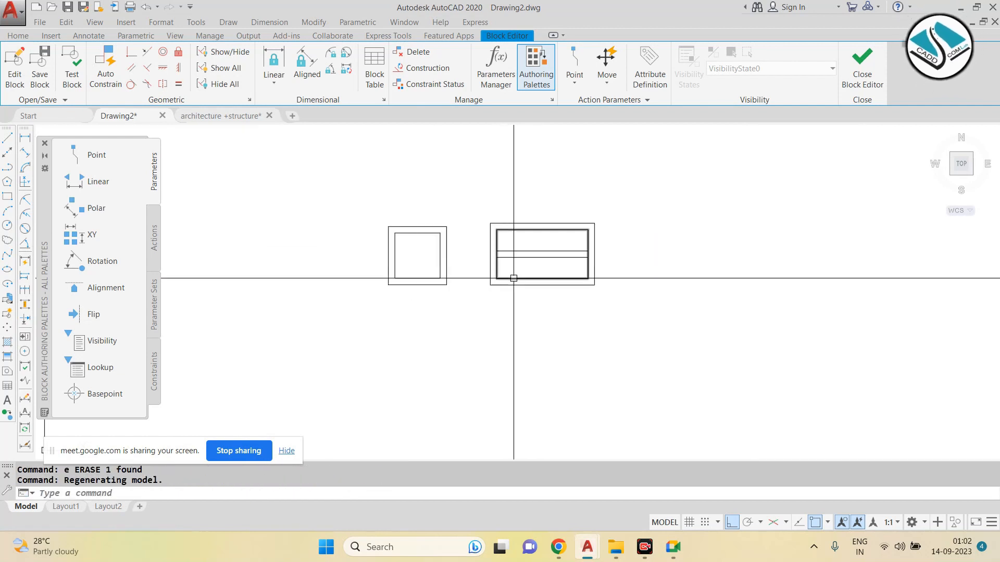
Step: Trim the inner frame's short sides between the two horizontal lines so the wide rectangle contains two separate drawer panels
key(Escape)
scroll(507, 245, up, 2)
text(tr)
key(Return)
click(501, 253)
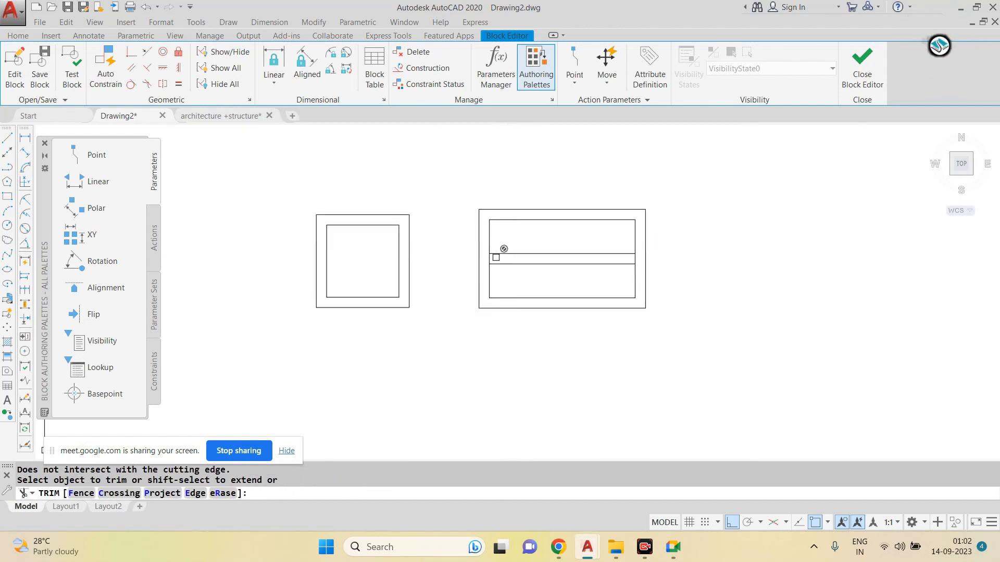
scroll(500, 257, up, 2)
scroll(553, 265, down, 3)
key(Escape)
Step: Draw a third, narrower rectangle to the right of the two-panel rectangle, about equally tall
middle_drag(663, 252, 575, 250)
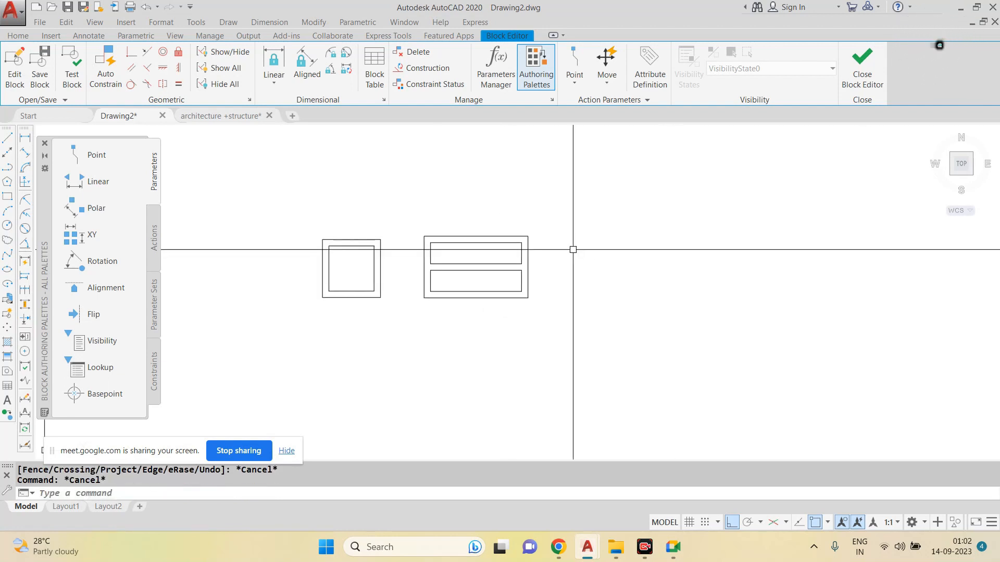
scroll(574, 248, up, 2)
text(rec)
key(Return)
click(566, 227)
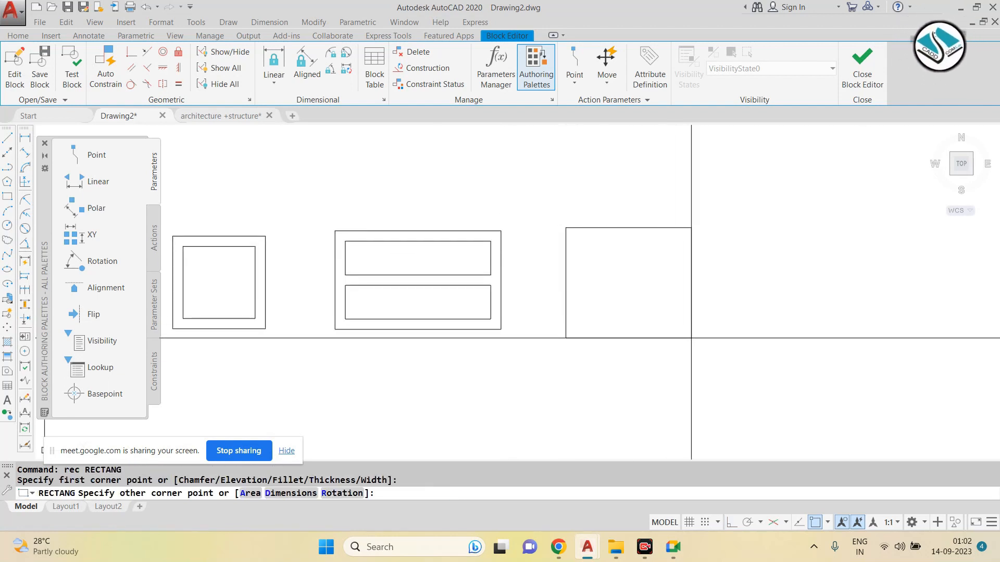
click(687, 330)
key(Escape)
key(Escape)
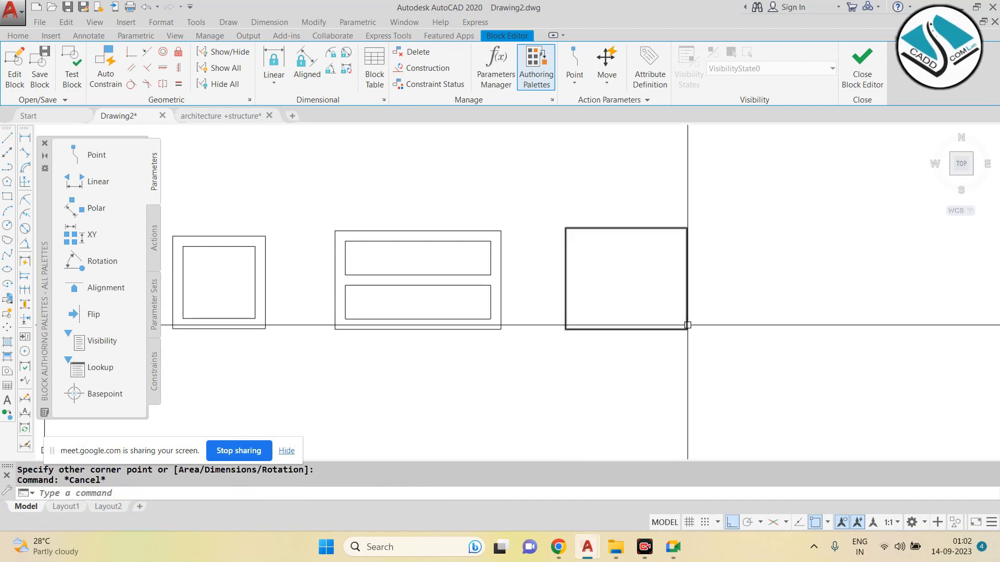
Step: Offset the third rectangle 2" inward
text(io)
key(Return)
text(2)
key(Return)
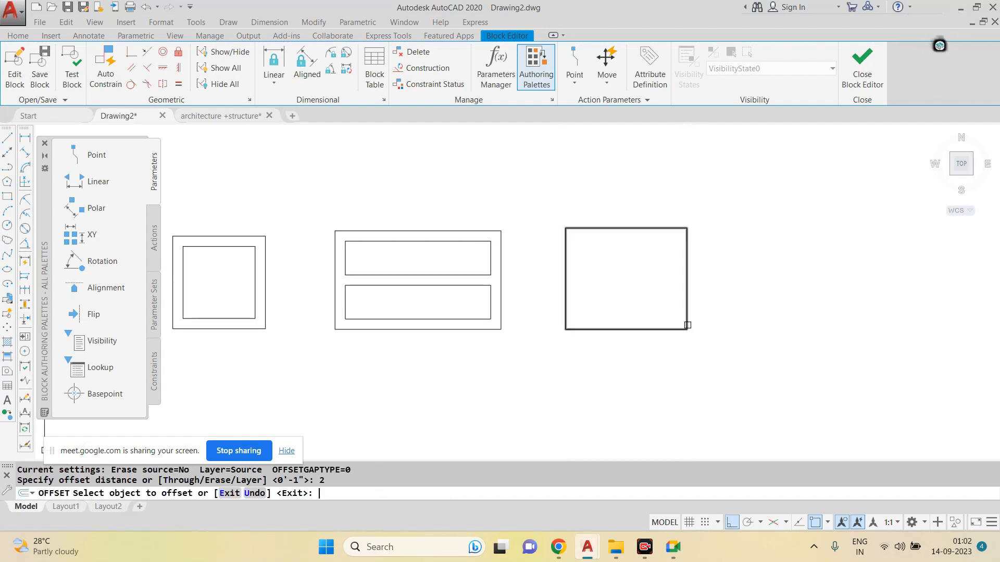
click(688, 325)
click(661, 307)
key(Escape)
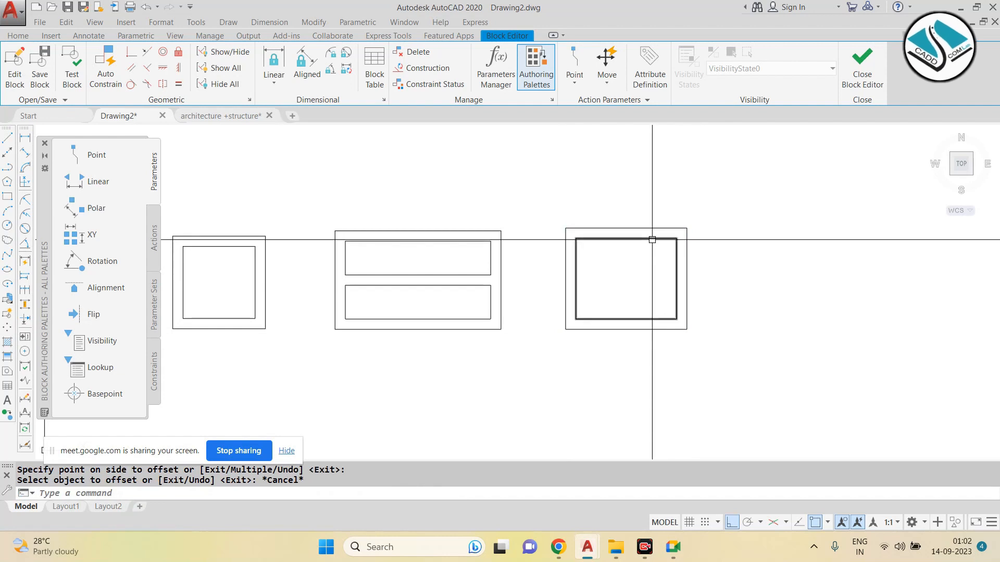
Step: Erase the third rectangle's inner frame
click(652, 239)
text(e)
key(Return)
Step: Erase the inner square of the leftmost view, keeping only its outer outline
scroll(599, 260, down, 2)
key(Escape)
scroll(395, 263, up, 2)
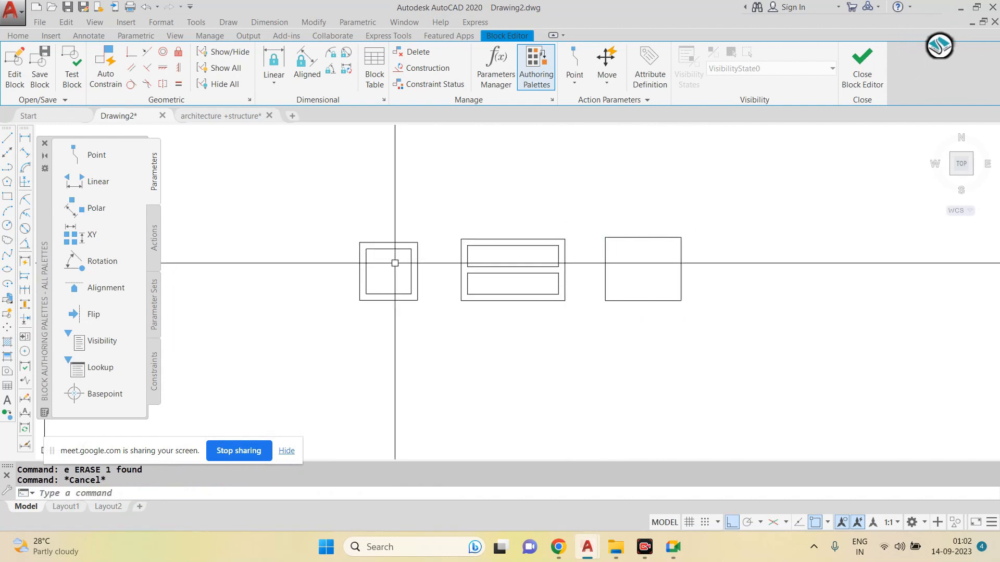
click(404, 239)
text(e)
key(Return)
Step: Draw a small rectangular foot under the two-panel rectangle's bottom edge, starting in line with the panels' left side
text(rec)
key(Return)
scroll(517, 309, up, 4)
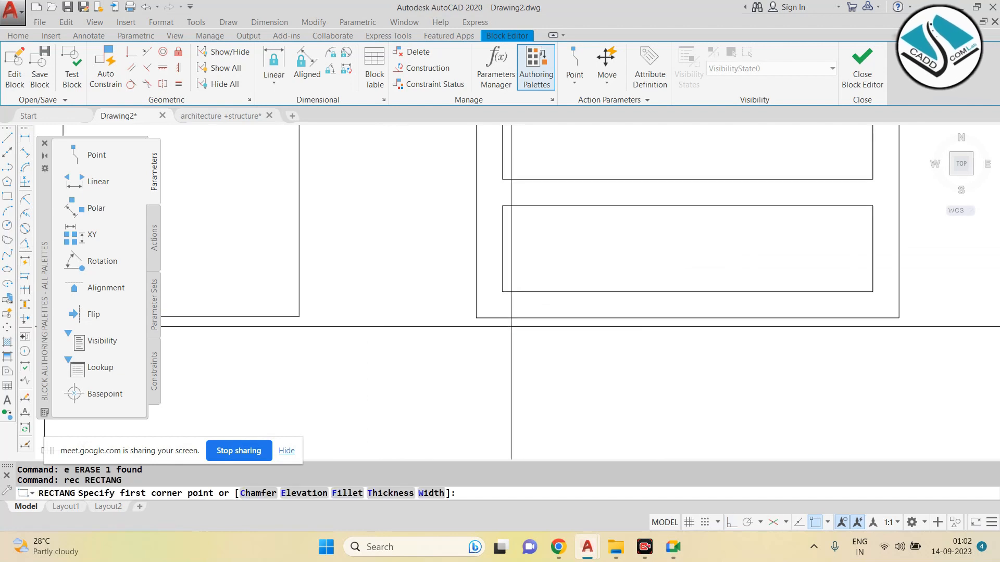
click(495, 319)
key(Escape)
key(Return)
click(503, 318)
click(537, 342)
Step: Copy the foot to the right end of the two-panel rectangle and to both ends under the third rectangle
click(521, 341)
click(504, 352)
text(co)
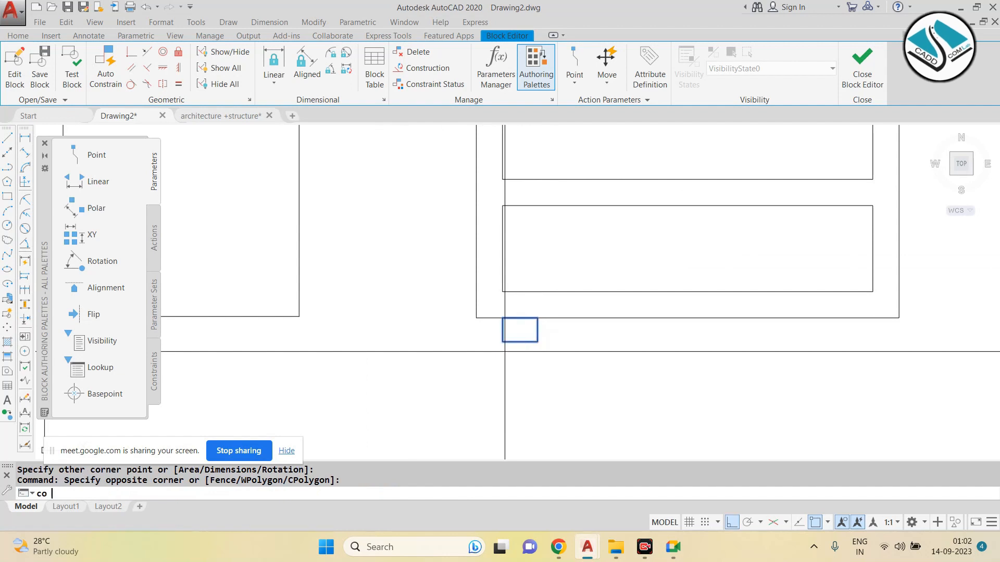
key(Return)
click(538, 317)
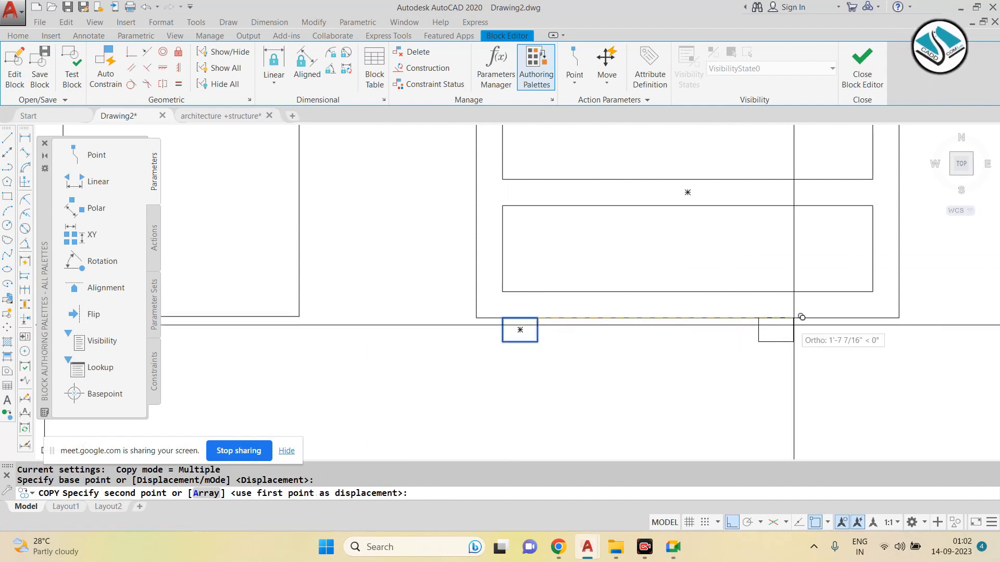
click(849, 317)
scroll(849, 318, down, 3)
scroll(667, 306, up, 3)
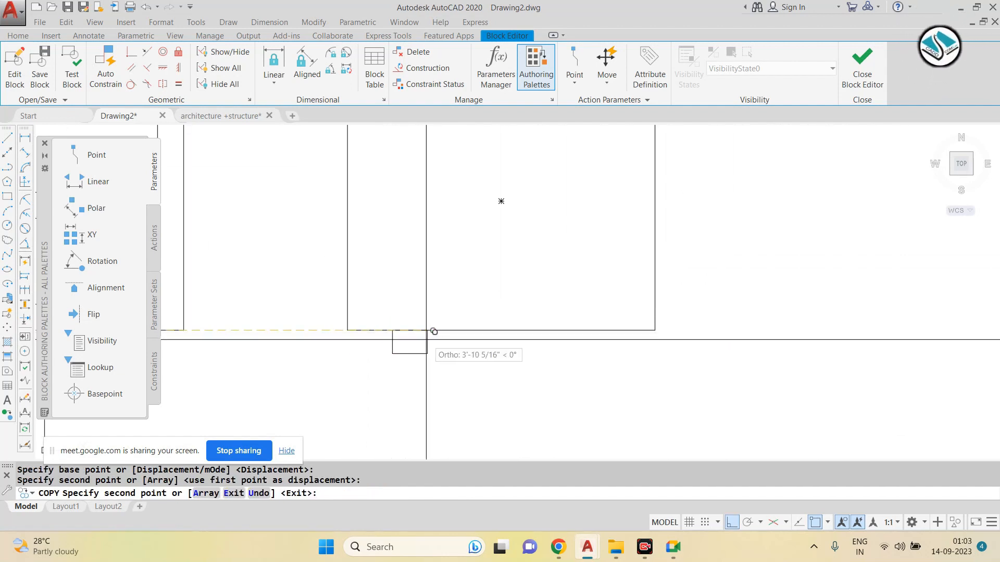
click(410, 331)
key(Escape)
scroll(602, 359, down, 3)
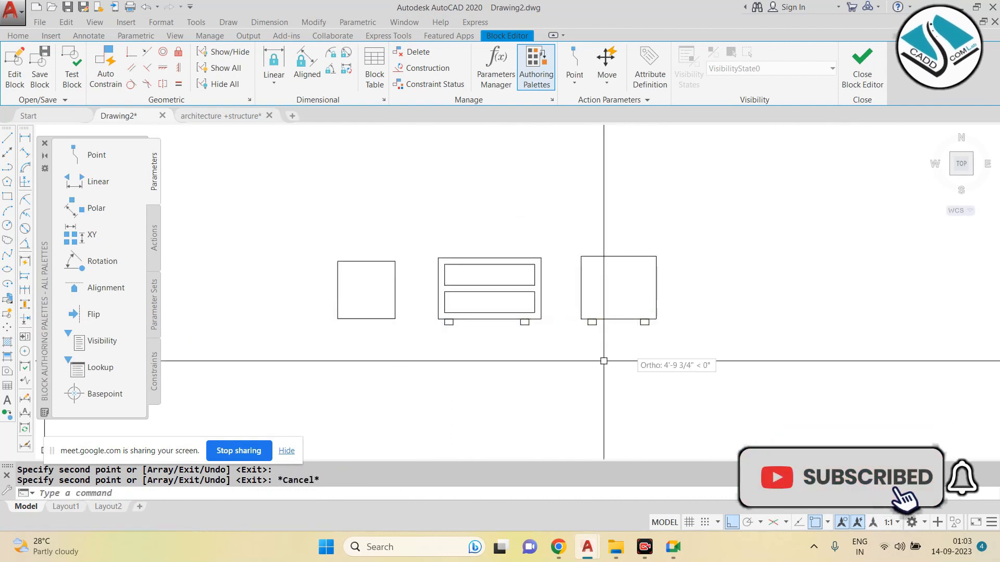
scroll(518, 327, up, 2)
key(Escape)
key(Escape)
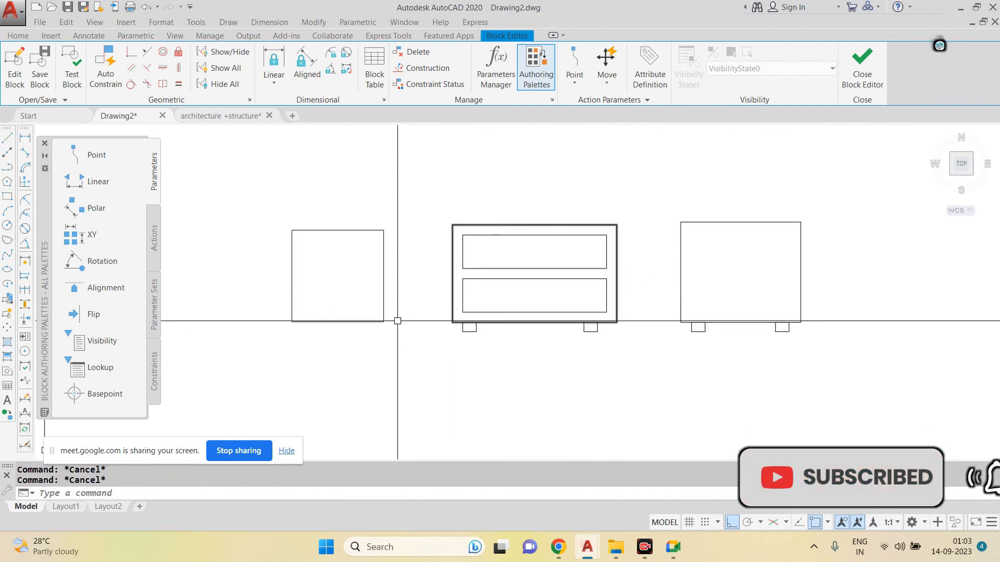
middle_drag(315, 285, 323, 284)
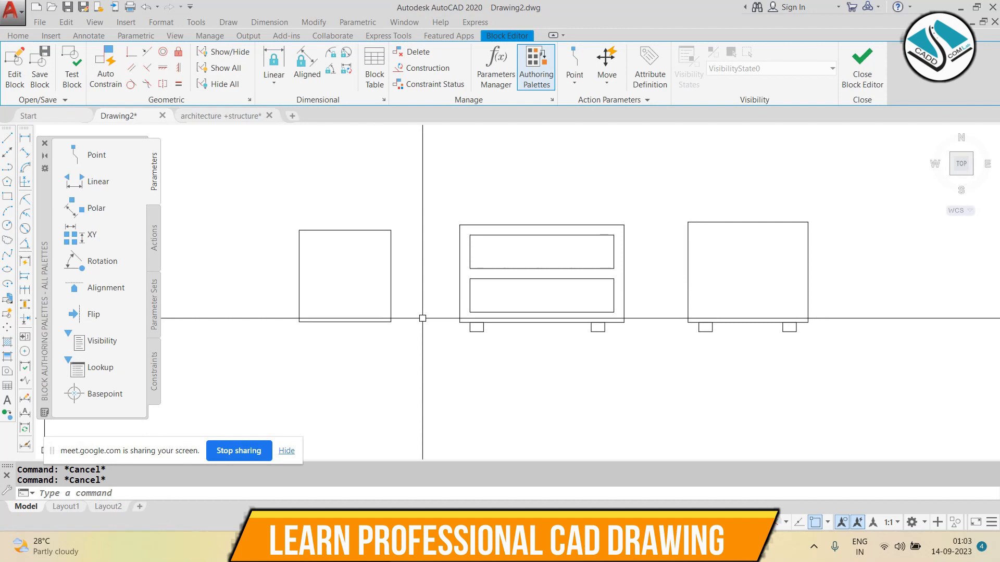
scroll(419, 319, up, 2)
scroll(416, 302, down, 3)
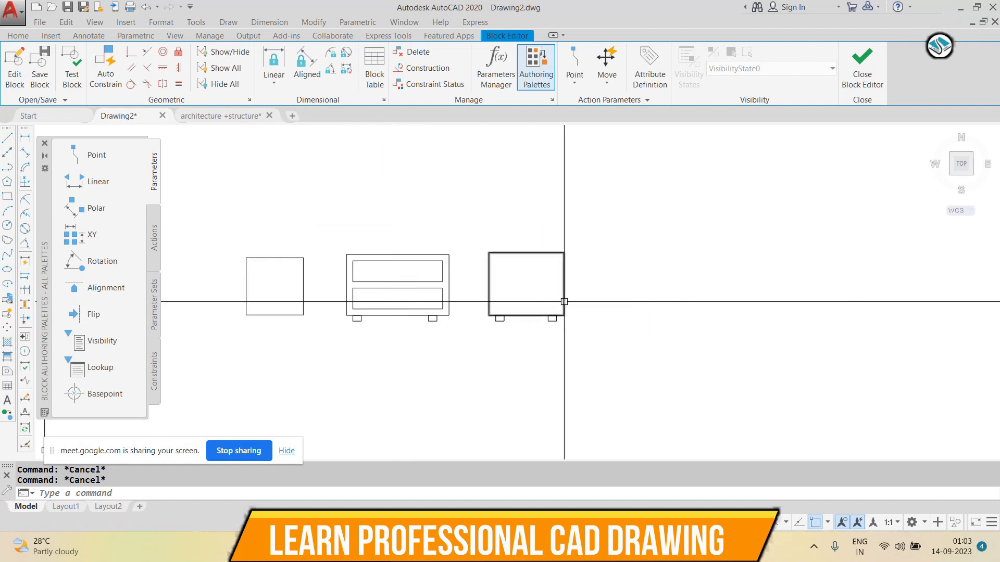
scroll(562, 296, up, 2)
scroll(516, 292, down, 2)
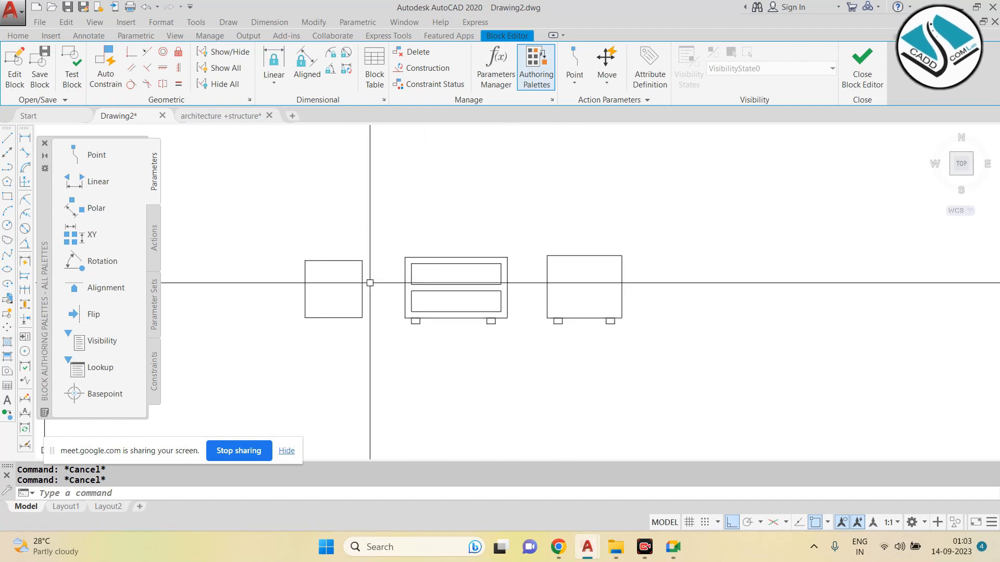
middle_drag(387, 282, 444, 290)
scroll(472, 271, up, 2)
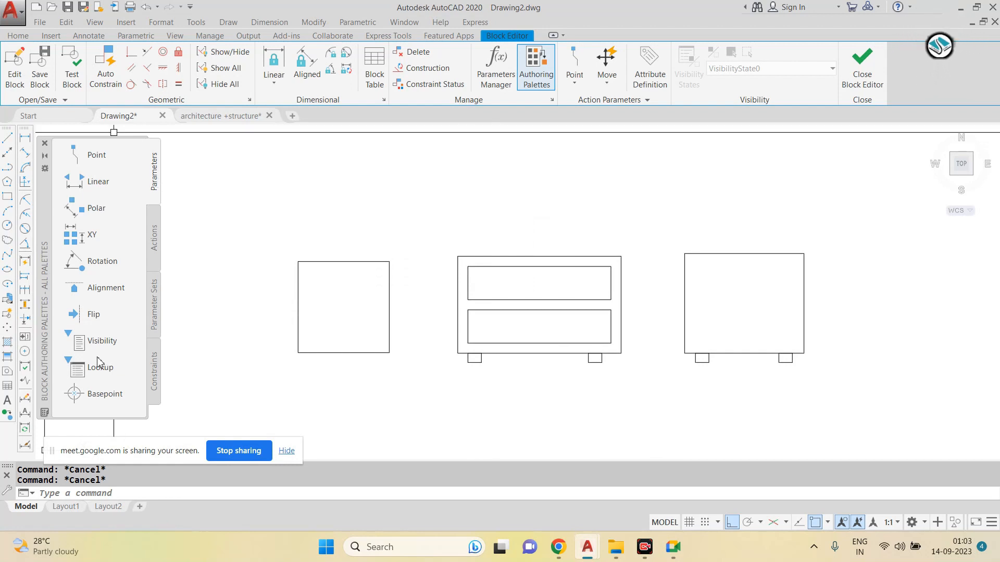
Step: Place a Visibility parameter above the plain square on the left
click(102, 341)
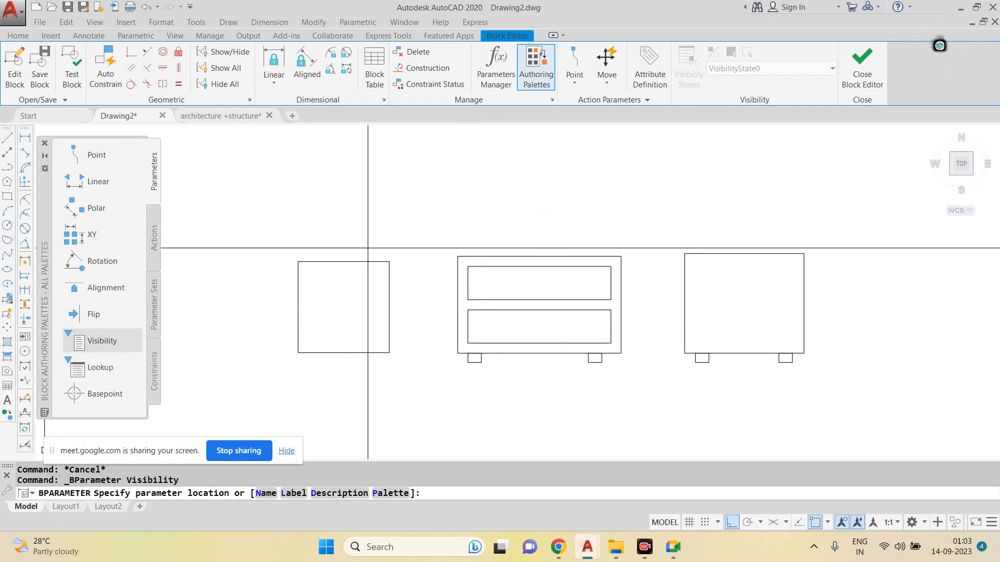
click(289, 211)
key(Escape)
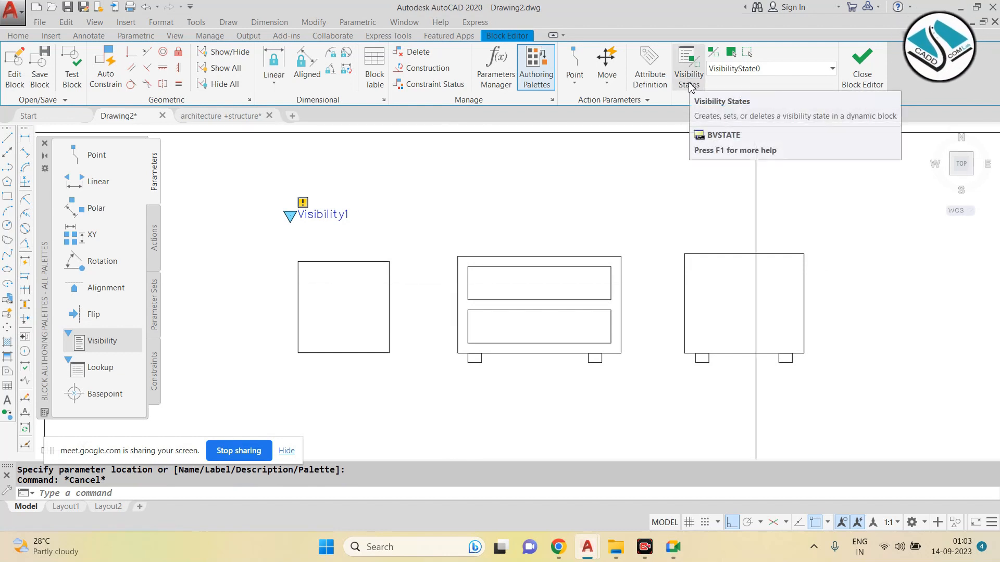
Step: Rename the default visibility state as "table top view"
click(695, 66)
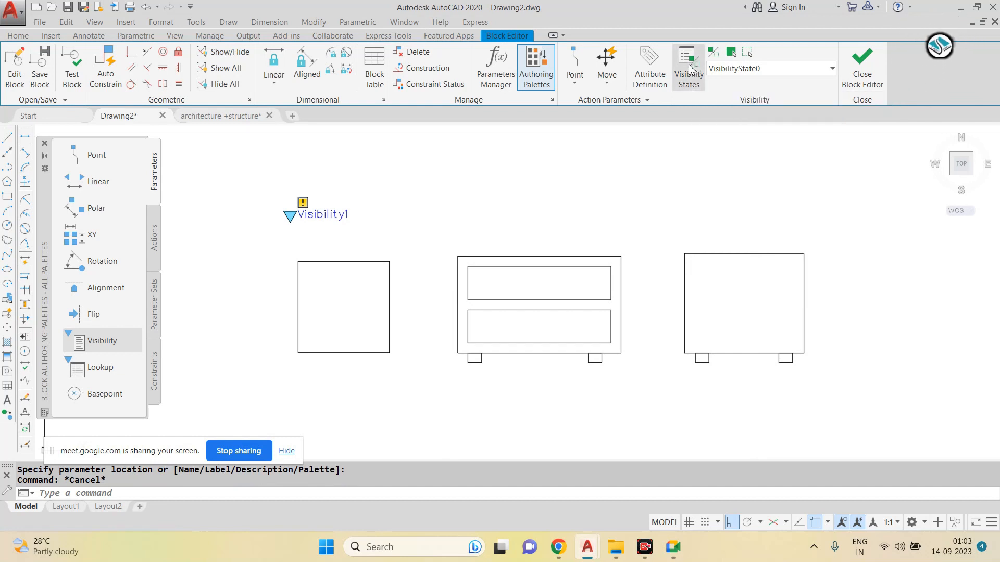
click(701, 101)
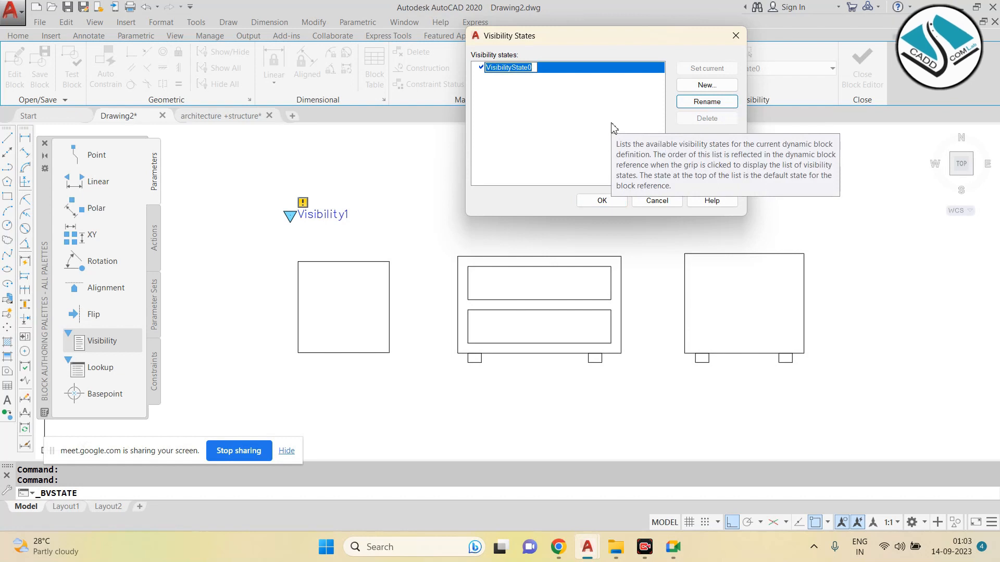
text(table top view)
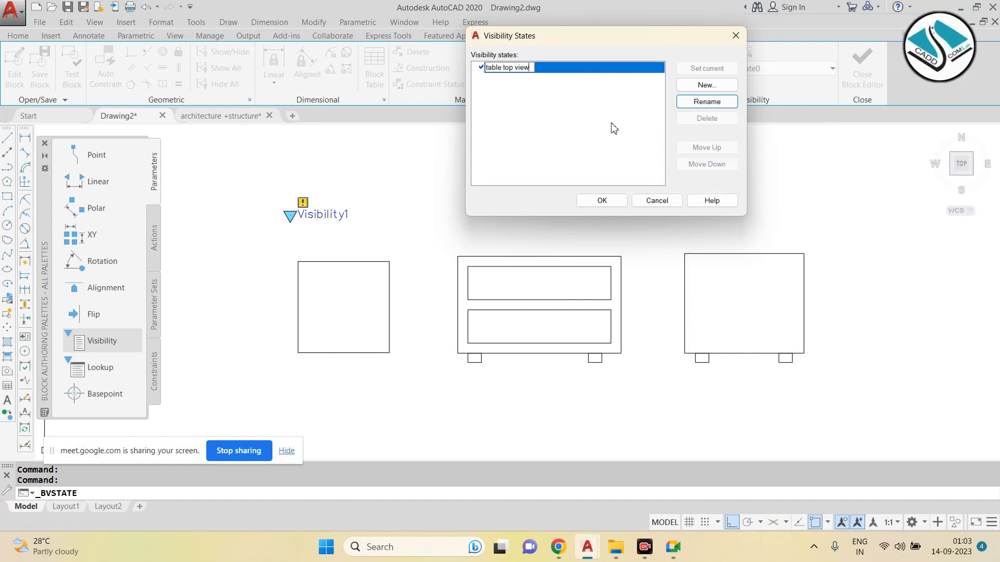
Step: Add visibility states "table front elevation" and "side view of the table", leaving existing objects' visibility unchanged, and accept the state list
click(713, 89)
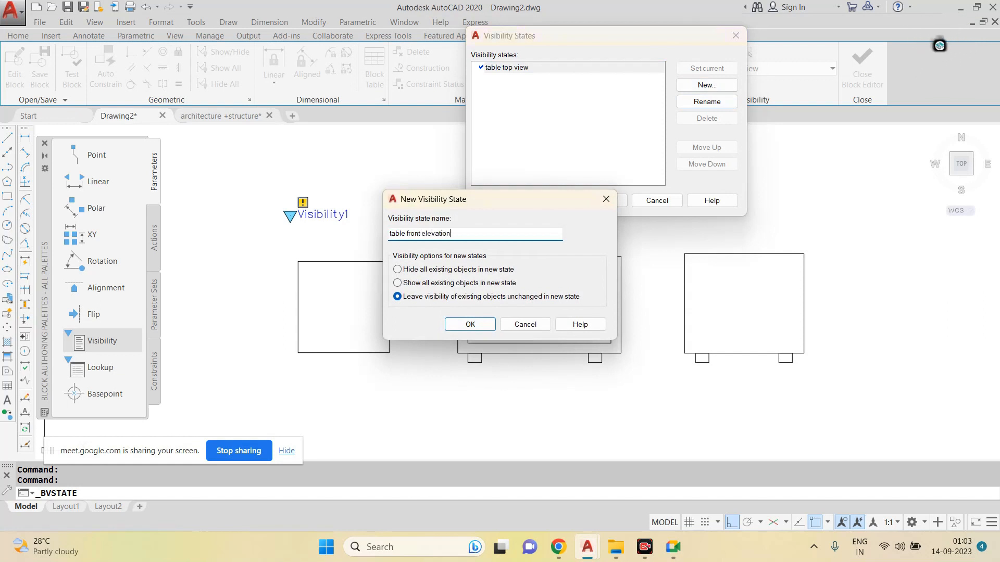
key(Return)
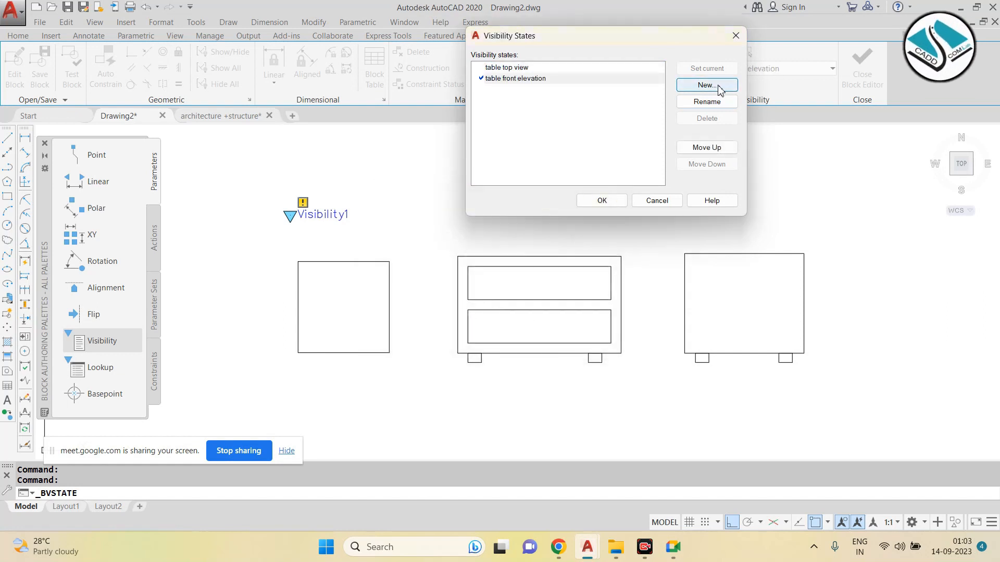
click(719, 87)
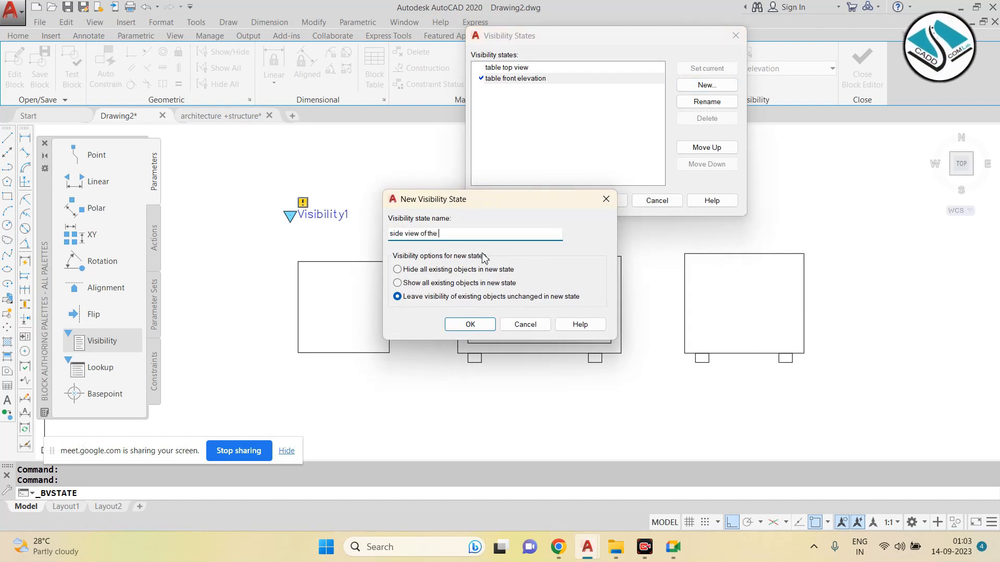
click(471, 325)
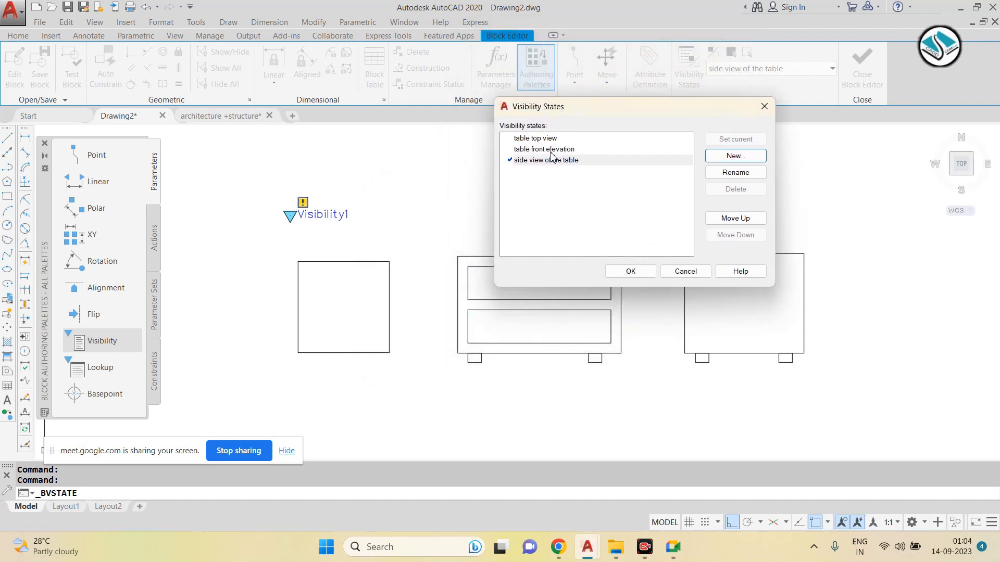
click(544, 140)
click(552, 149)
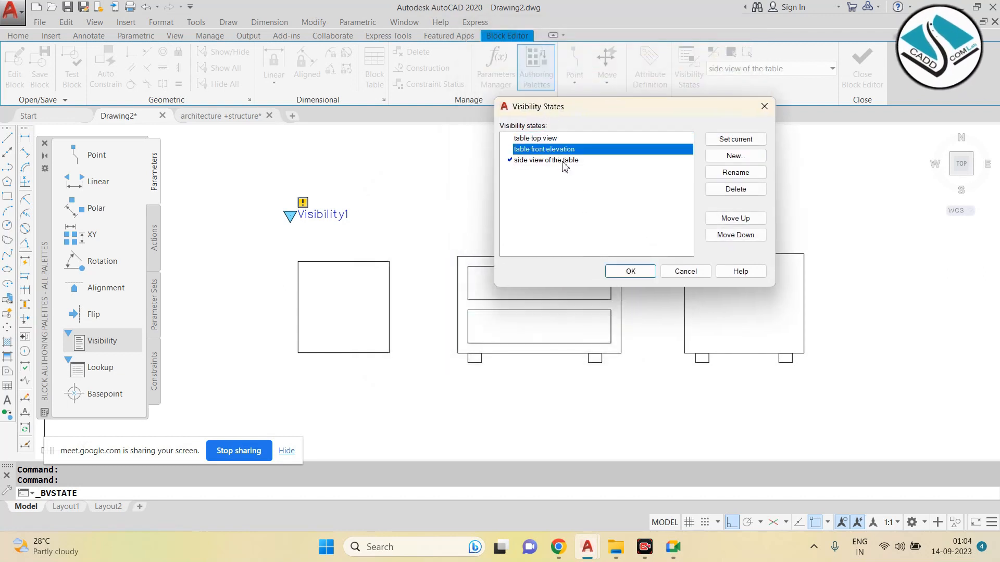
click(564, 161)
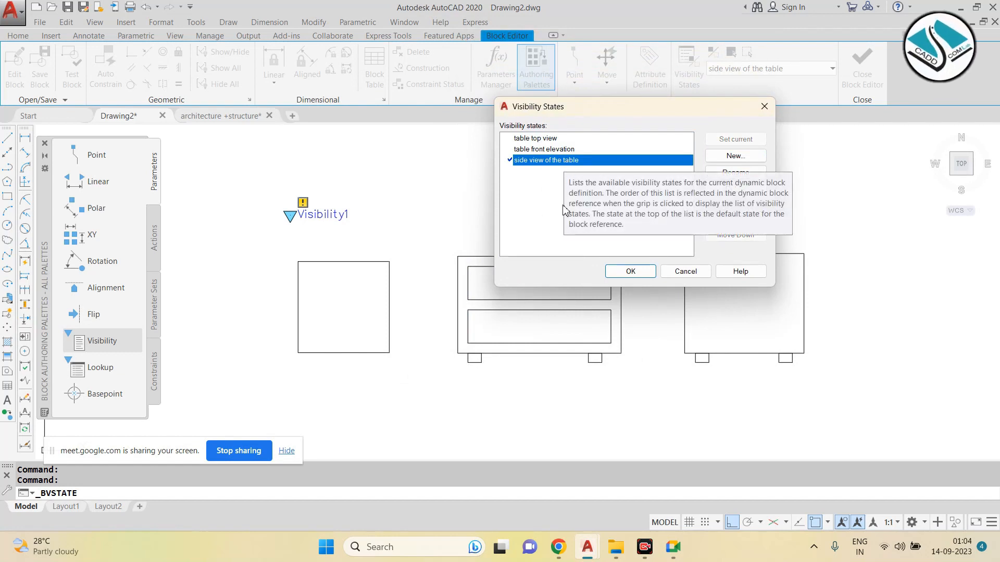
click(630, 271)
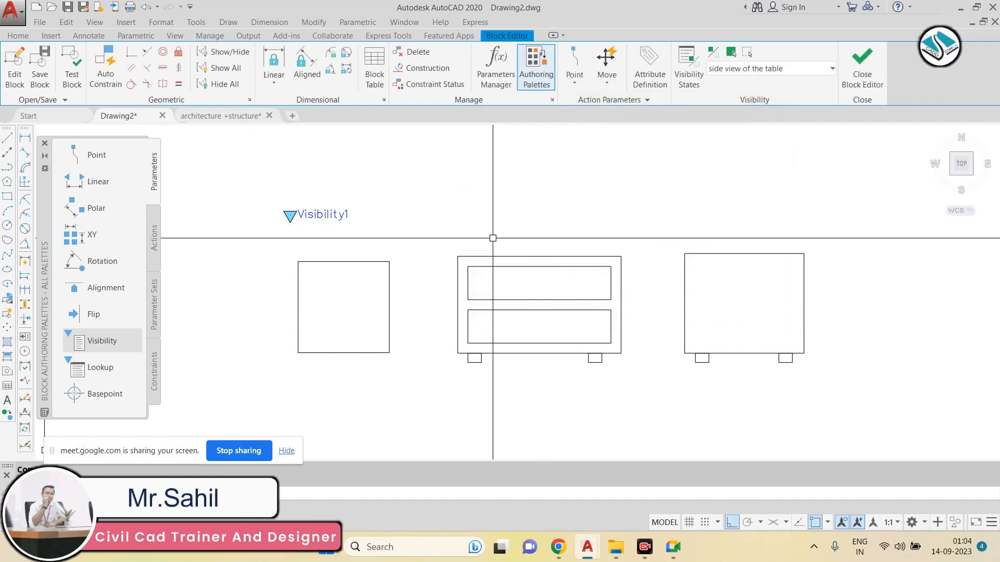
Step: Make "table top view" the current visibility state
middle_drag(493, 238, 494, 221)
click(790, 69)
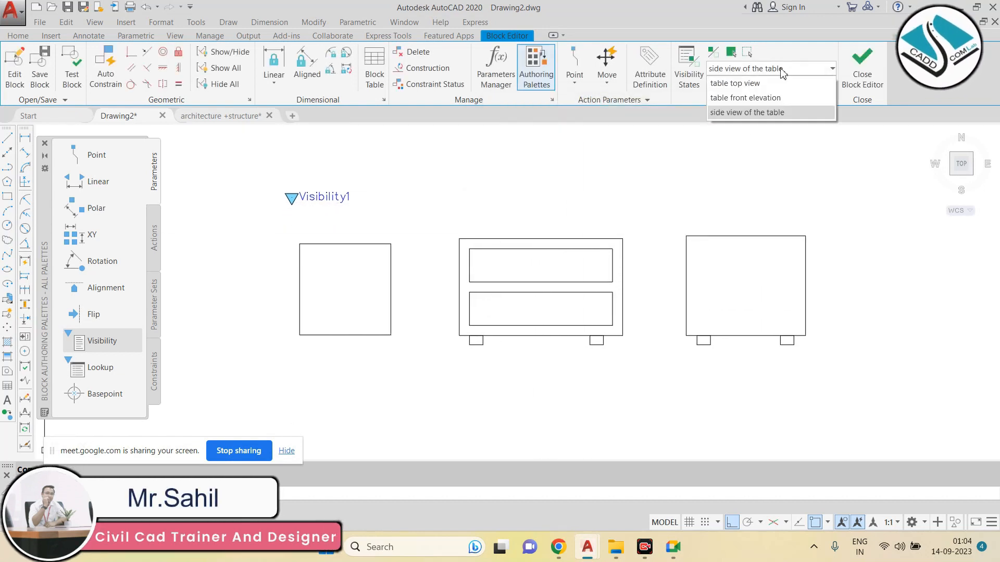
click(765, 85)
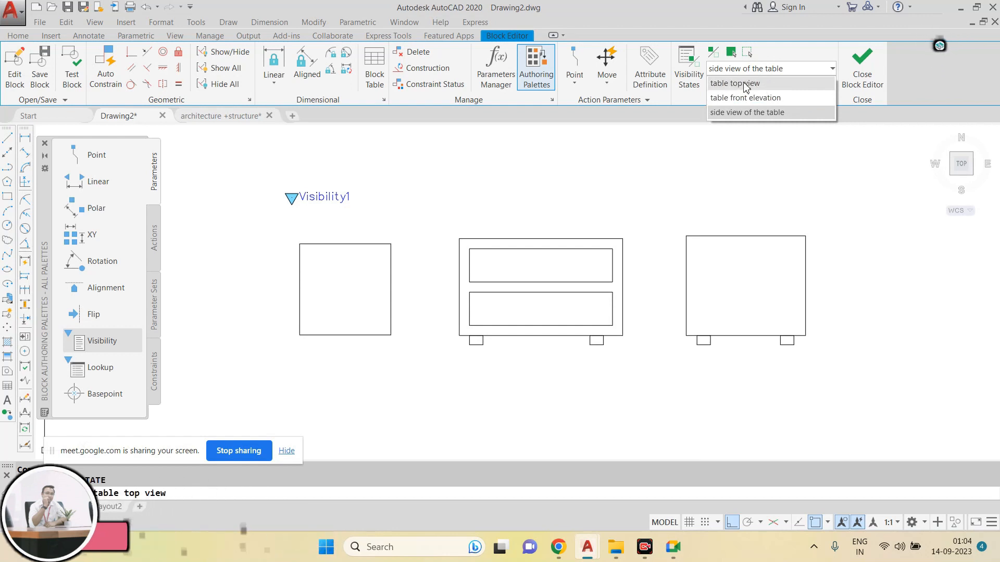
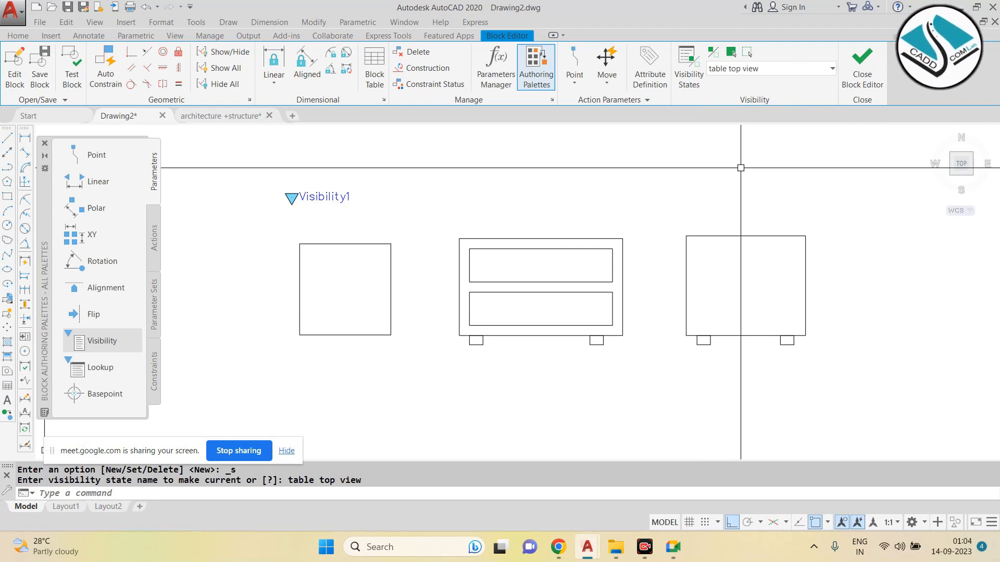
Step: Hide the front elevation and side view drawings in the current "table top view" state
click(748, 52)
click(831, 190)
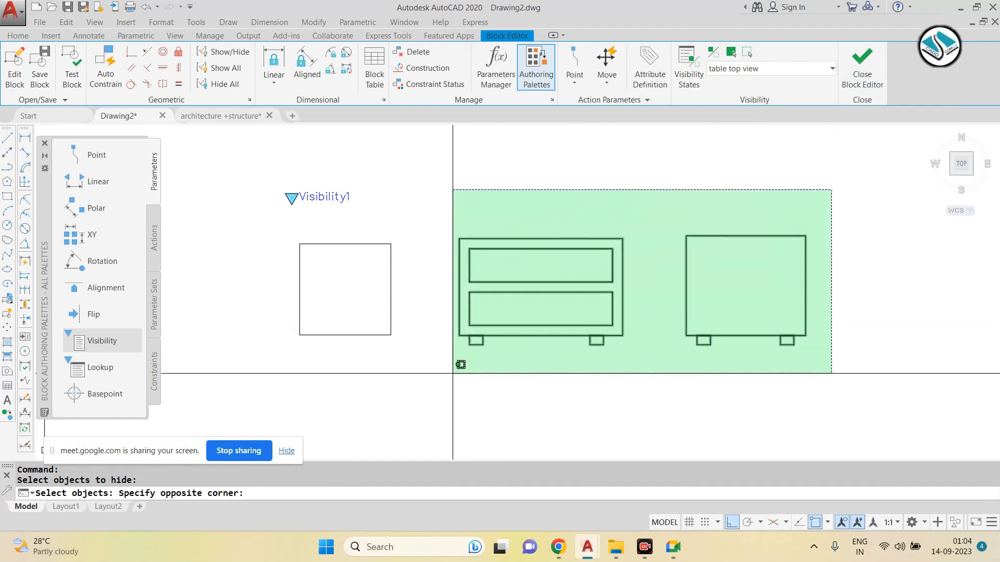
click(453, 374)
key(Return)
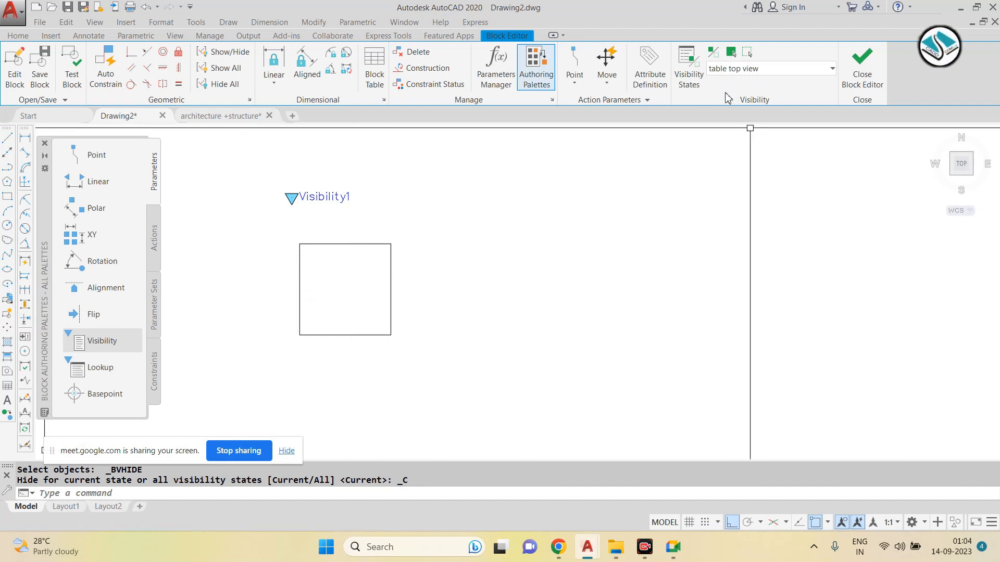
Step: Make "table front elevation" the current visibility state and hide the top view square and the side view in it
click(763, 69)
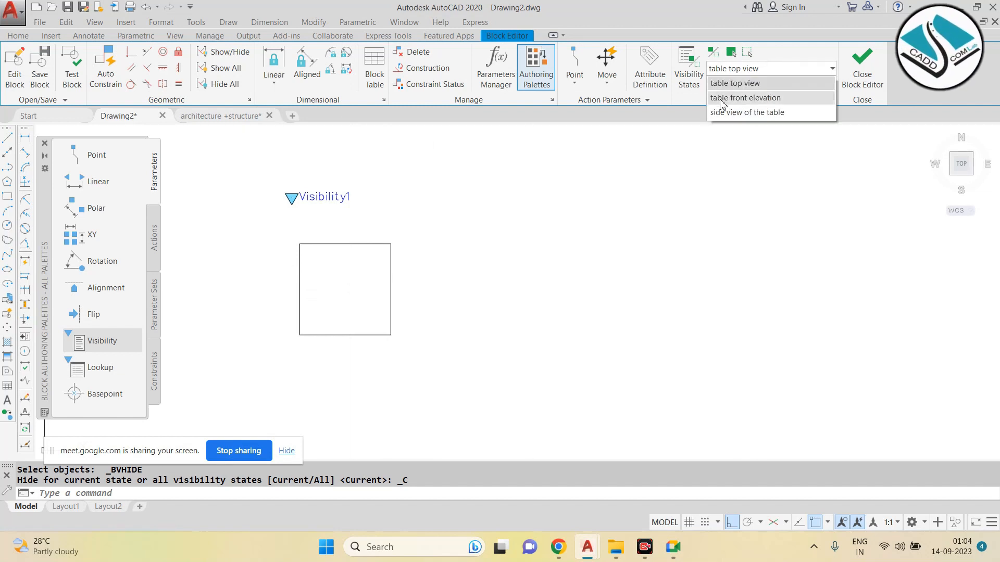
click(752, 99)
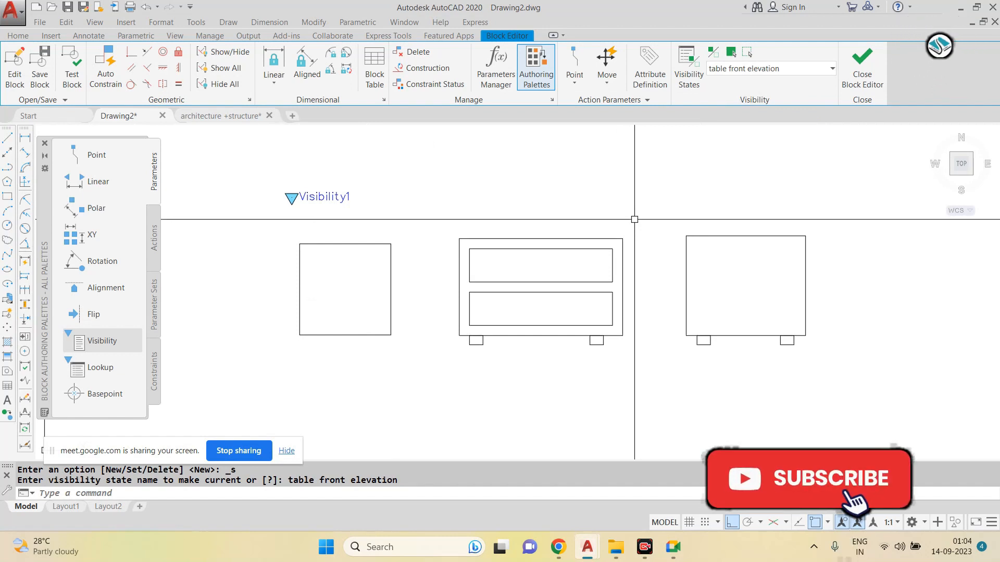
click(750, 54)
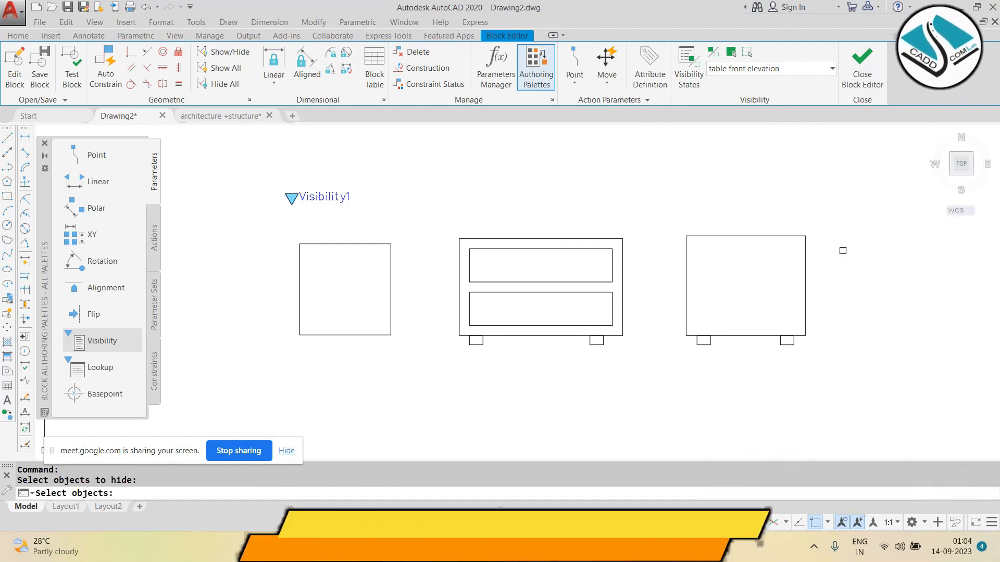
click(837, 224)
click(680, 380)
click(425, 235)
click(253, 363)
key(Return)
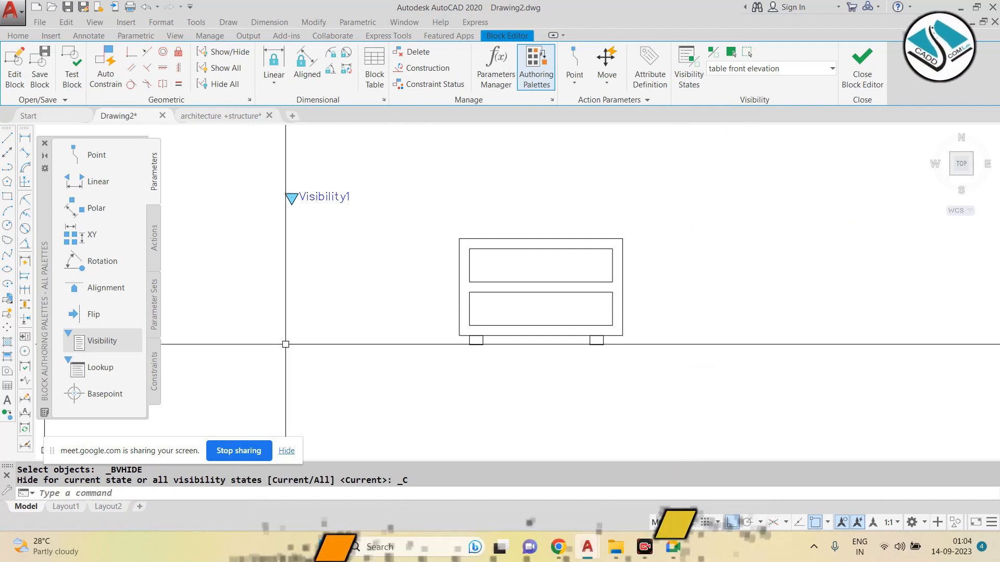
Step: Make "side view of the table" the current visibility state and hide the top view square and front elevation in it
click(770, 70)
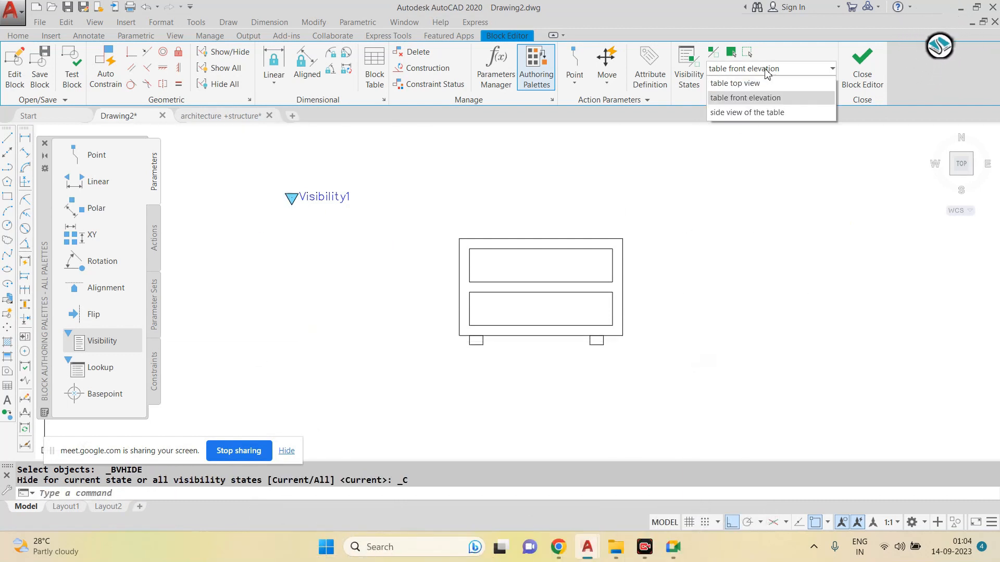
click(750, 112)
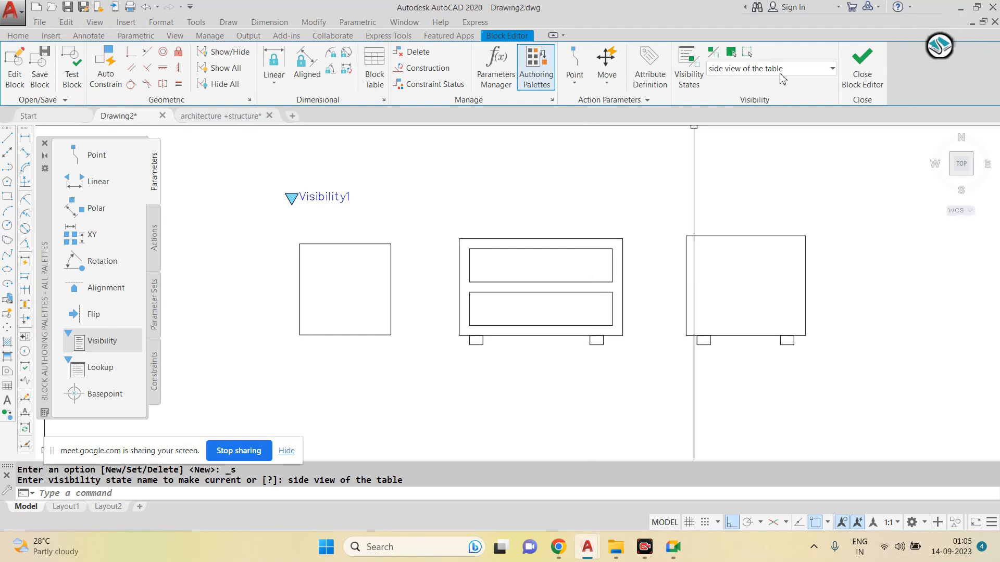
click(749, 53)
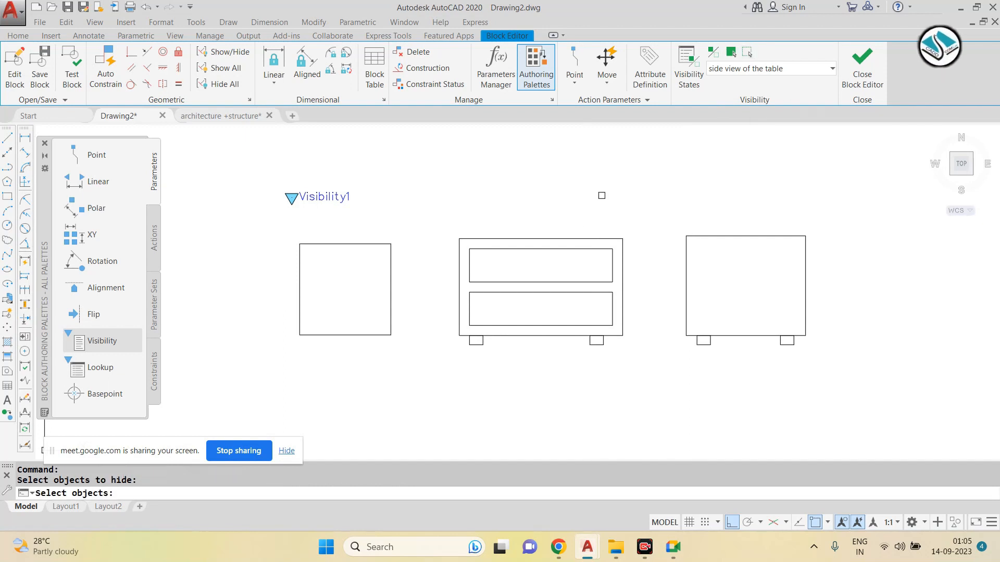
click(636, 226)
click(270, 393)
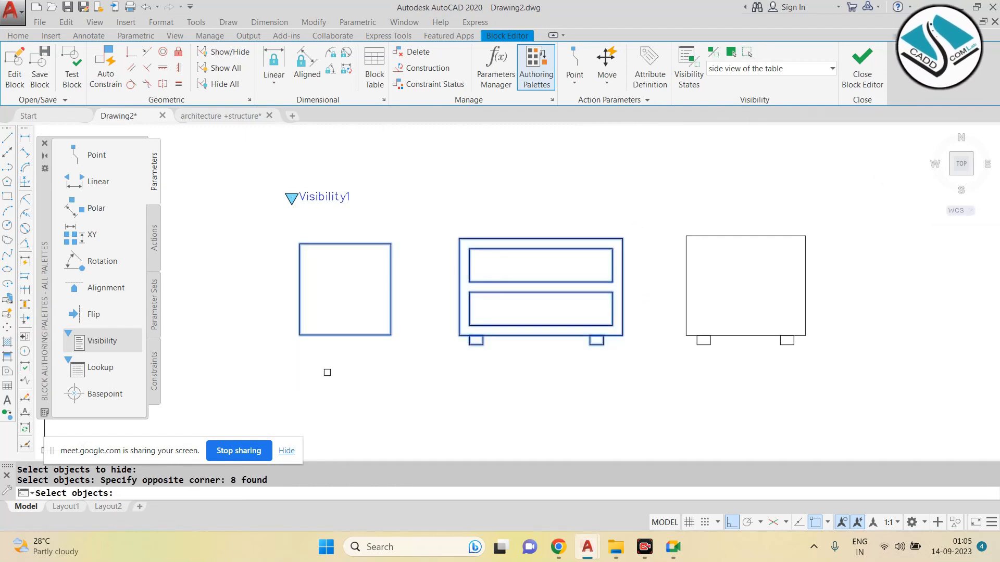
key(Return)
Step: Check the visible objects in the "table top view", "table front elevation" and "side view of the table" states in turn
click(769, 72)
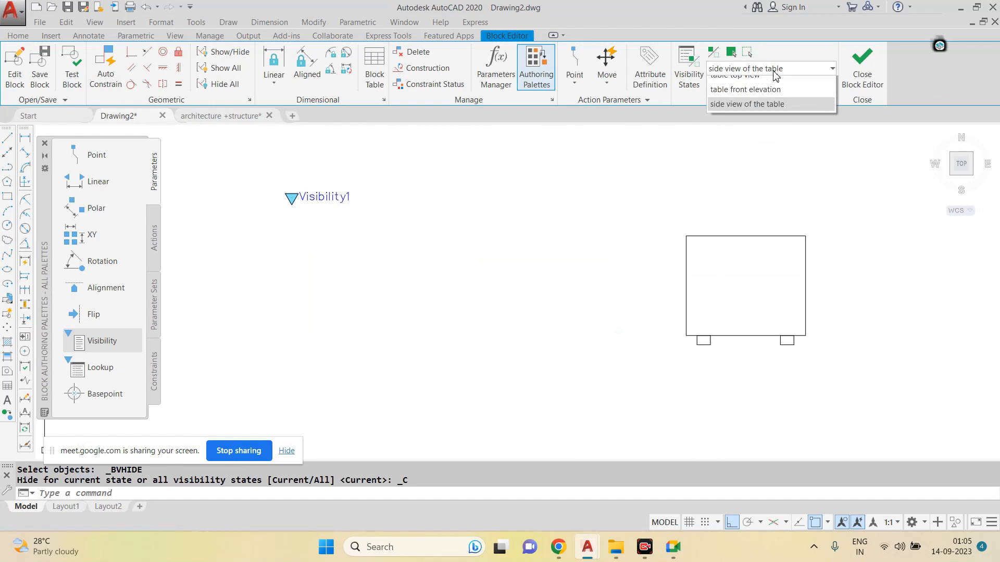
click(740, 82)
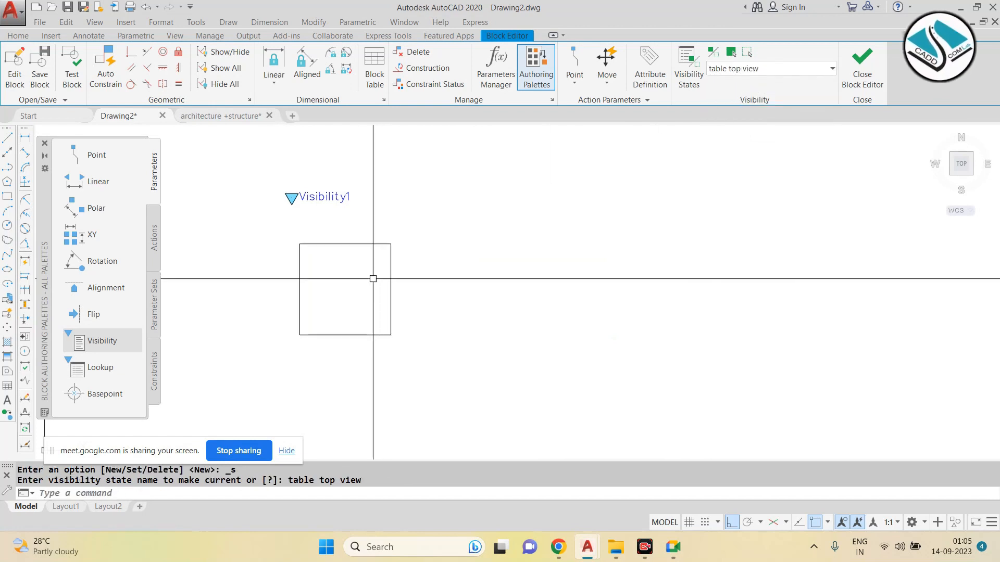
click(760, 74)
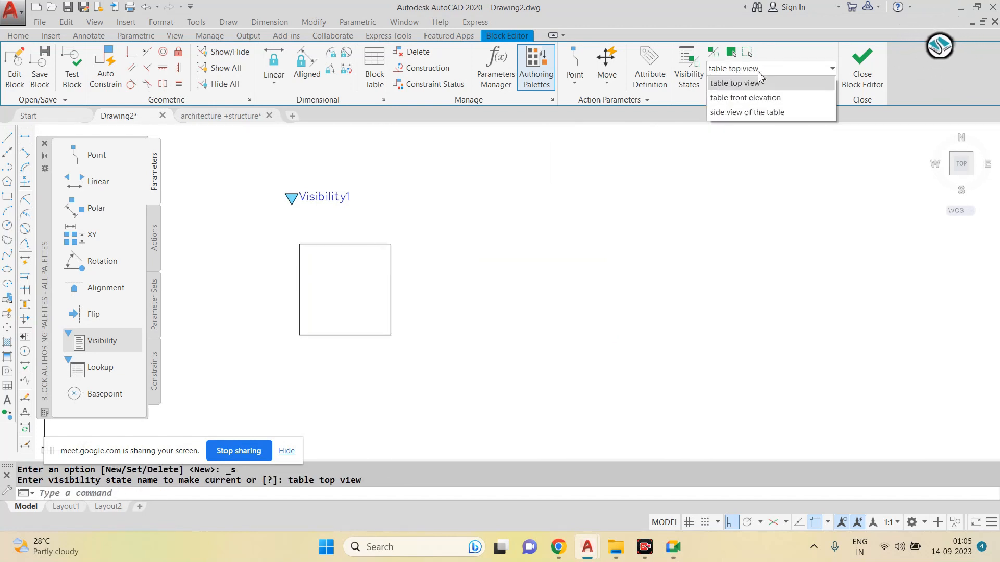
click(750, 99)
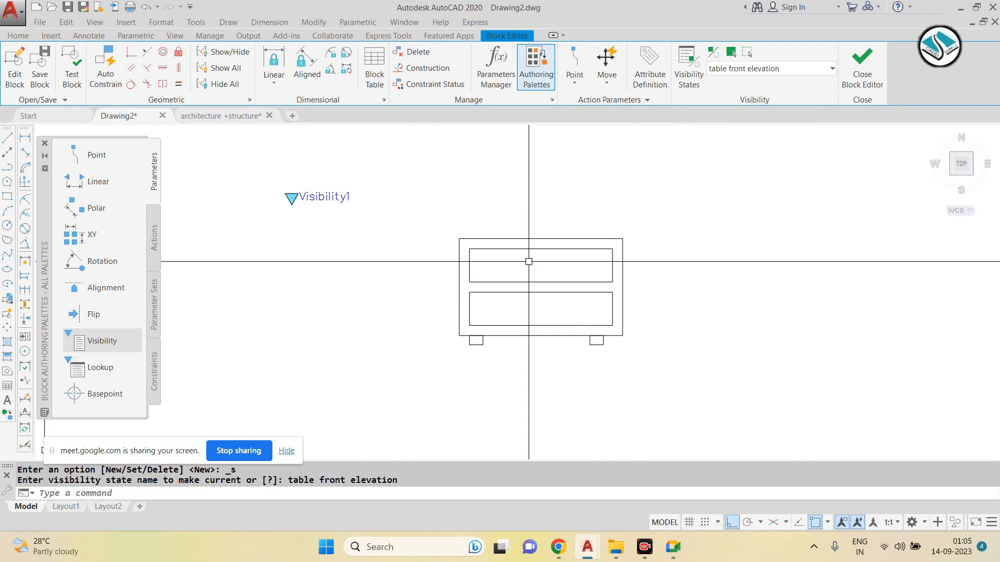
click(758, 73)
click(729, 113)
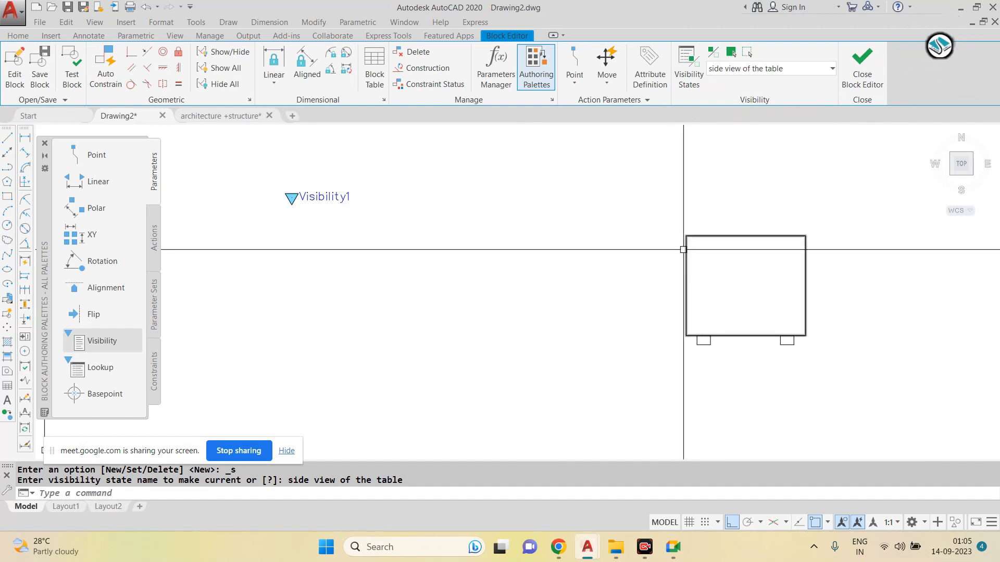
Step: In the "table front elevation" state, move the front elevation drawing beneath the Visibility parameter
click(756, 68)
click(738, 97)
click(681, 178)
click(393, 384)
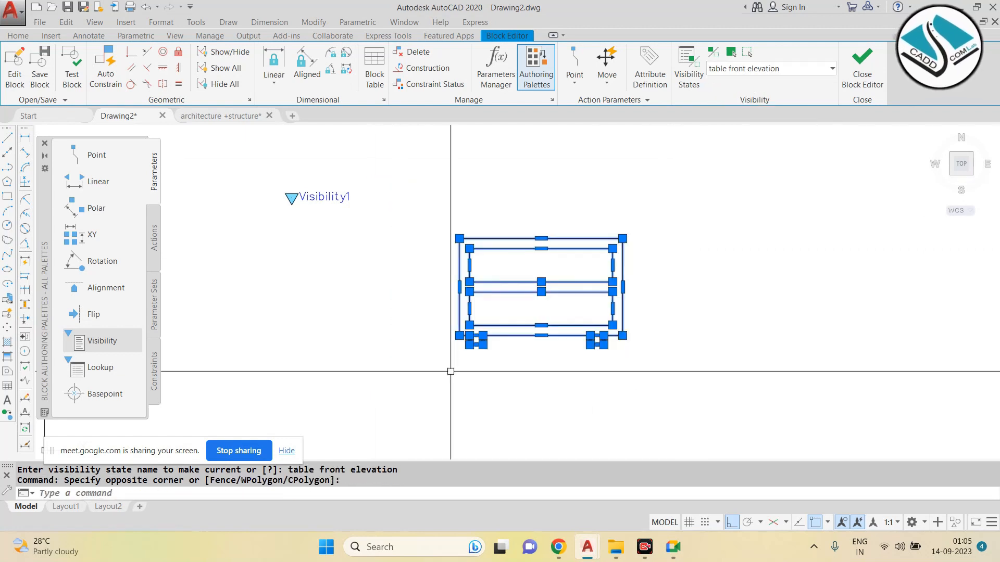
text(m)
key(Return)
click(542, 305)
key(Escape)
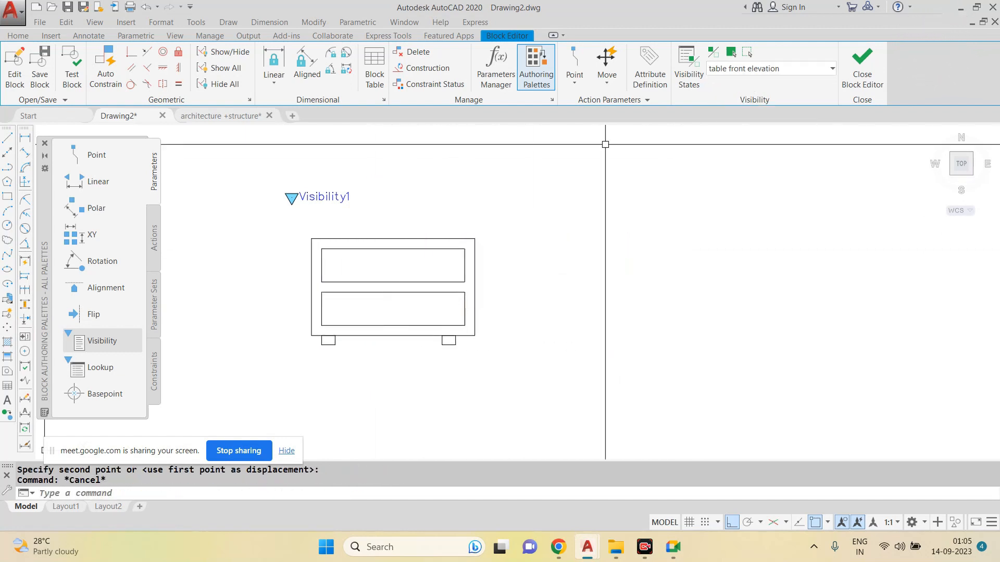
Step: In the "side view of the table" state, move the side view drawing beneath the Visibility parameter
click(755, 69)
click(743, 112)
click(845, 204)
click(552, 408)
text(m)
key(Return)
click(727, 278)
key(Escape)
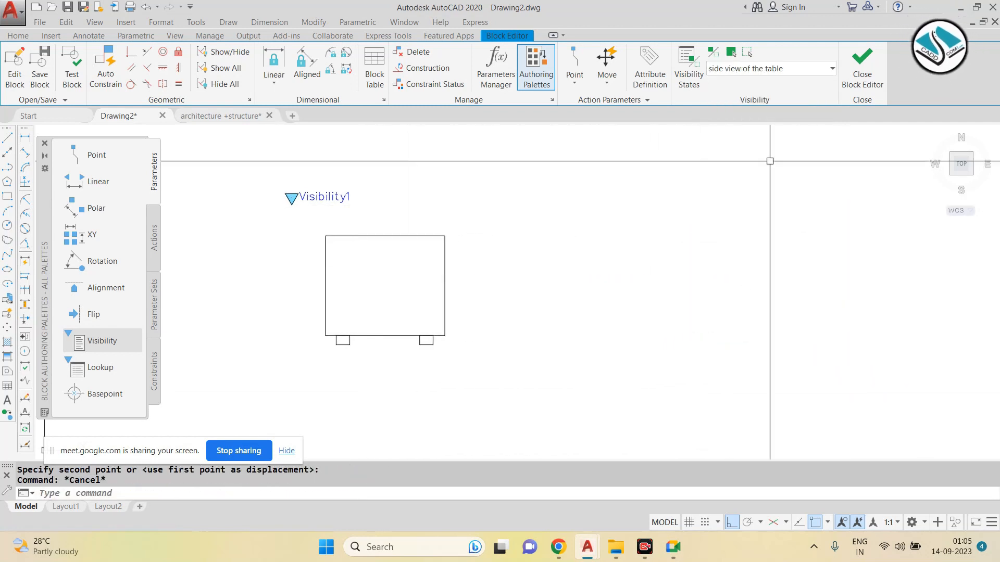
Step: Cycle through all three visibility states to compare the positions of the views
click(771, 68)
click(748, 84)
click(757, 68)
click(746, 98)
click(759, 68)
click(745, 114)
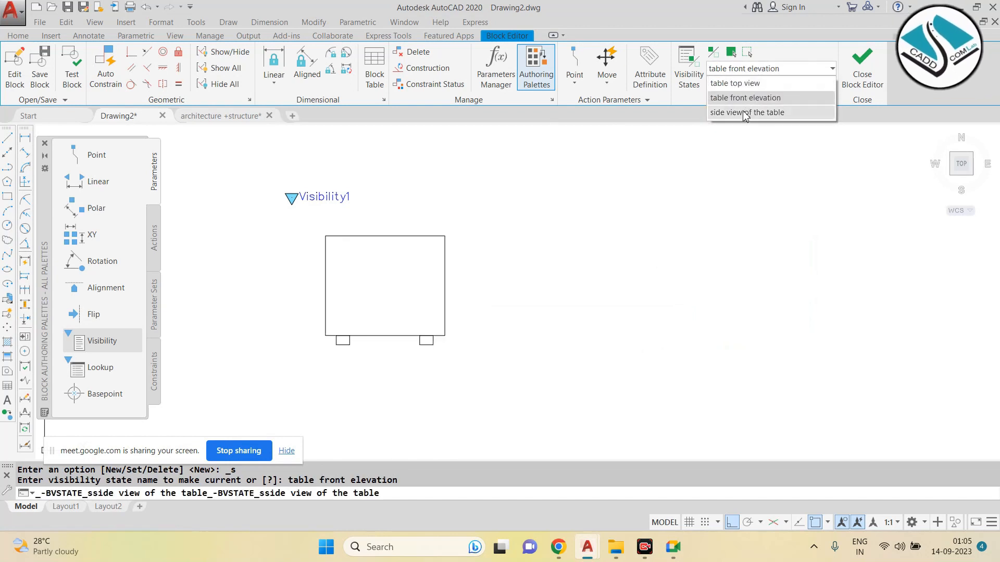
key(Escape)
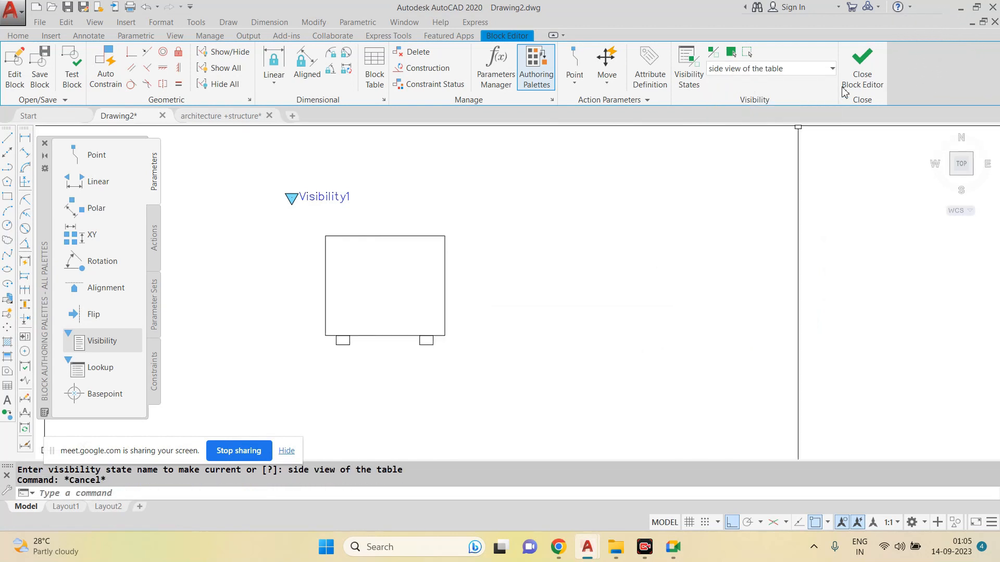
Step: Save and close the edited block, and switch the placed block to "table front elevation" and finally "side view of the table"
click(862, 68)
click(532, 246)
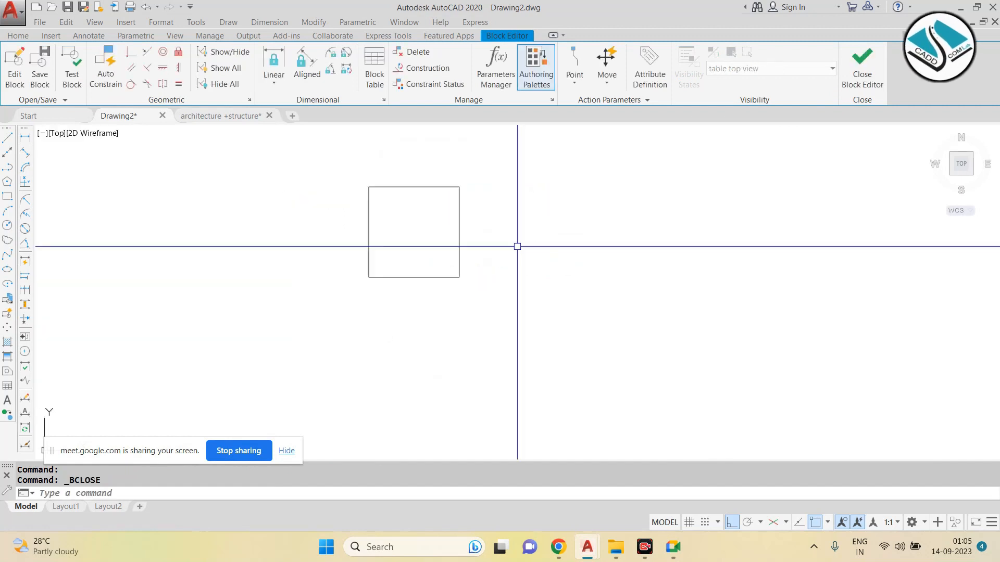
click(361, 141)
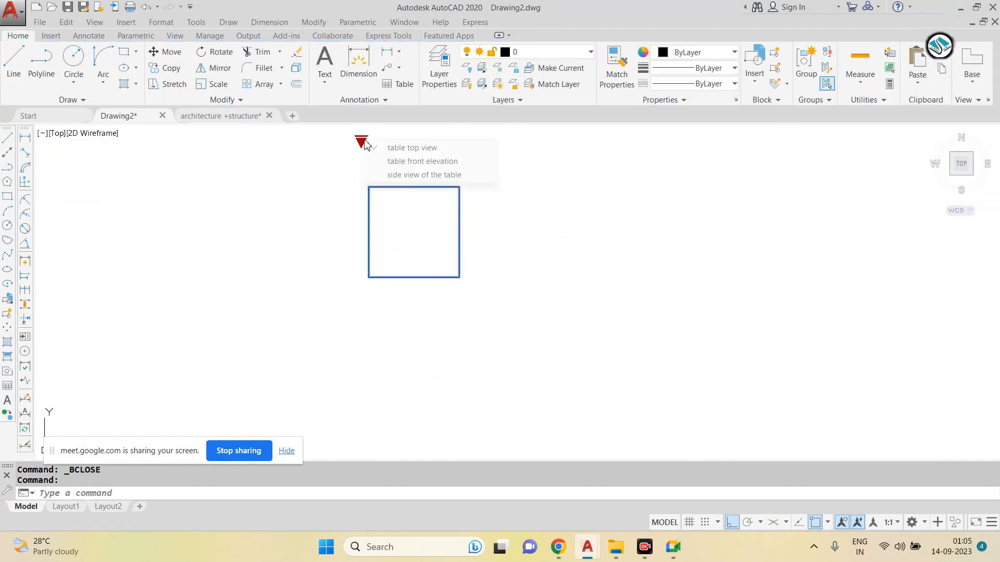
click(416, 163)
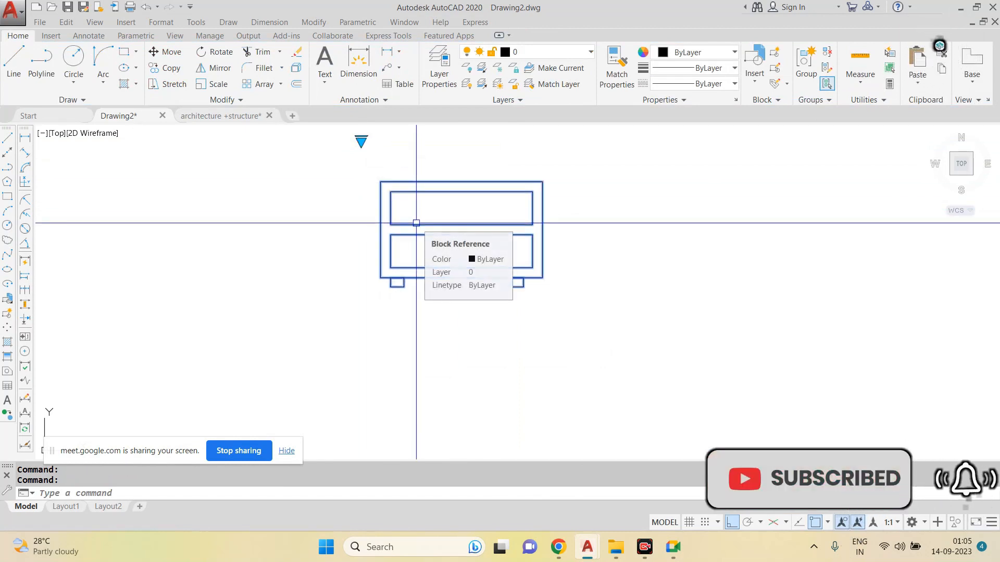
click(361, 142)
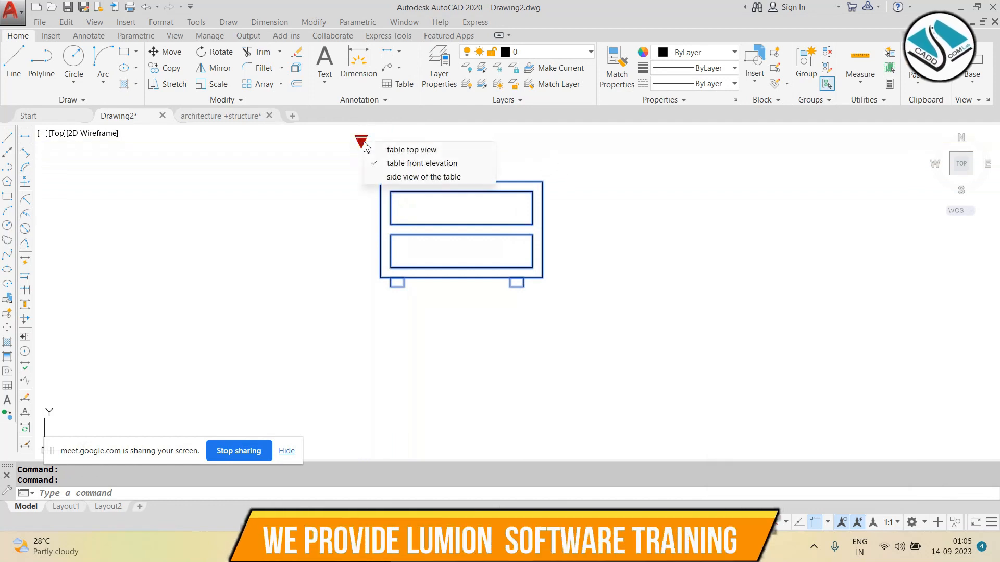
click(391, 179)
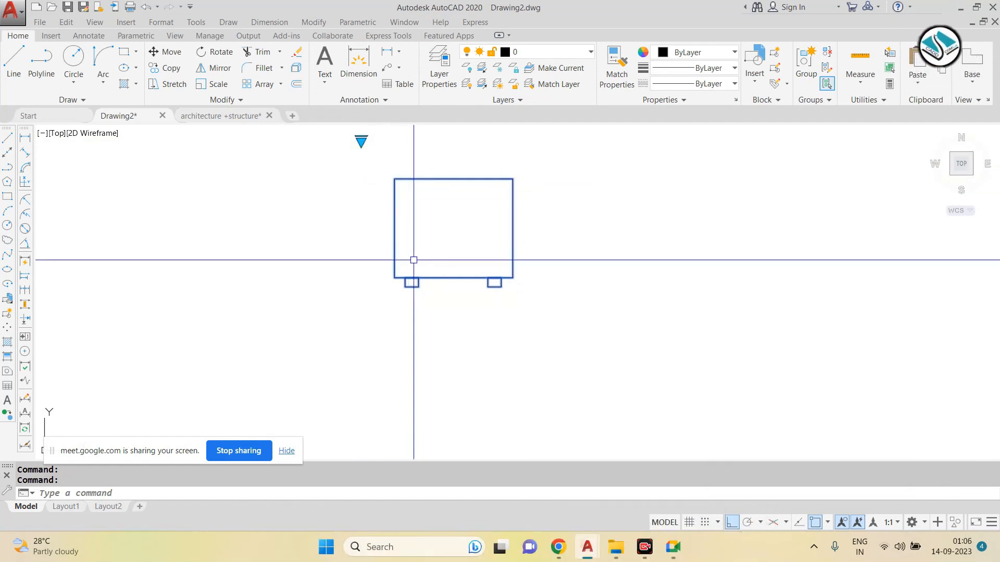
key(Escape)
Step: Copy the side-view table block horizontally to the right of the original
click(471, 234)
click(393, 306)
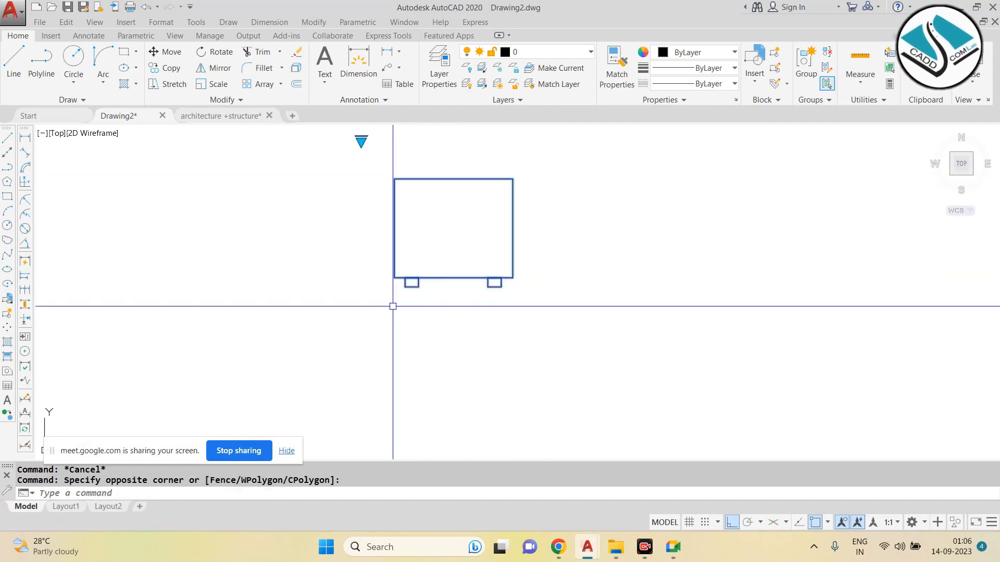
text(co)
key(Return)
scroll(360, 313, down, 1)
scroll(402, 283, up, 1)
scroll(375, 282, down, 1)
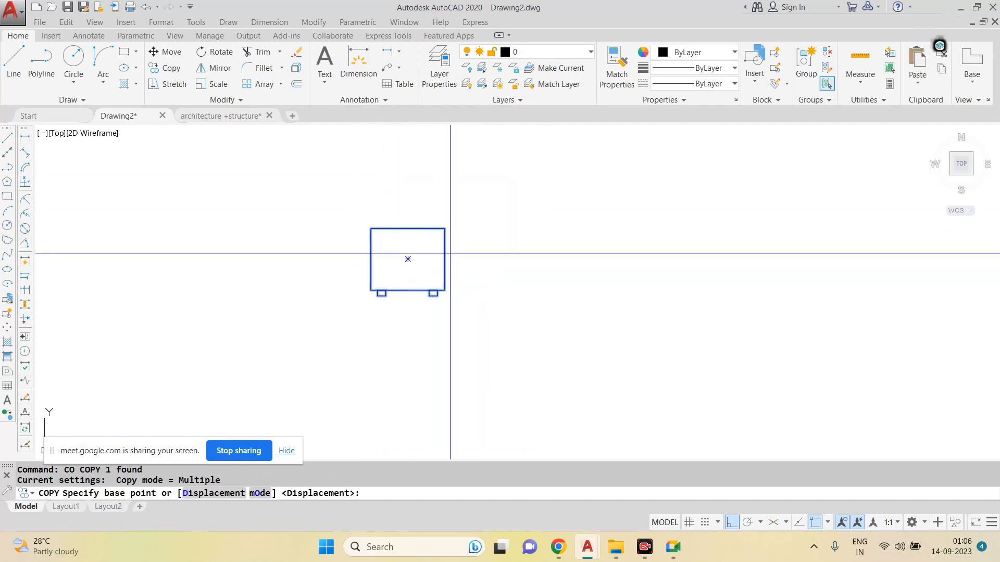
scroll(450, 253, up, 2)
click(380, 284)
click(819, 279)
key(Escape)
key(Escape)
click(480, 212)
click(401, 256)
text(co)
key(Return)
click(380, 263)
scroll(400, 310, down, 3)
key(Escape)
Step: Switch the original table block on the left to the "table top view" state
click(466, 245)
click(384, 314)
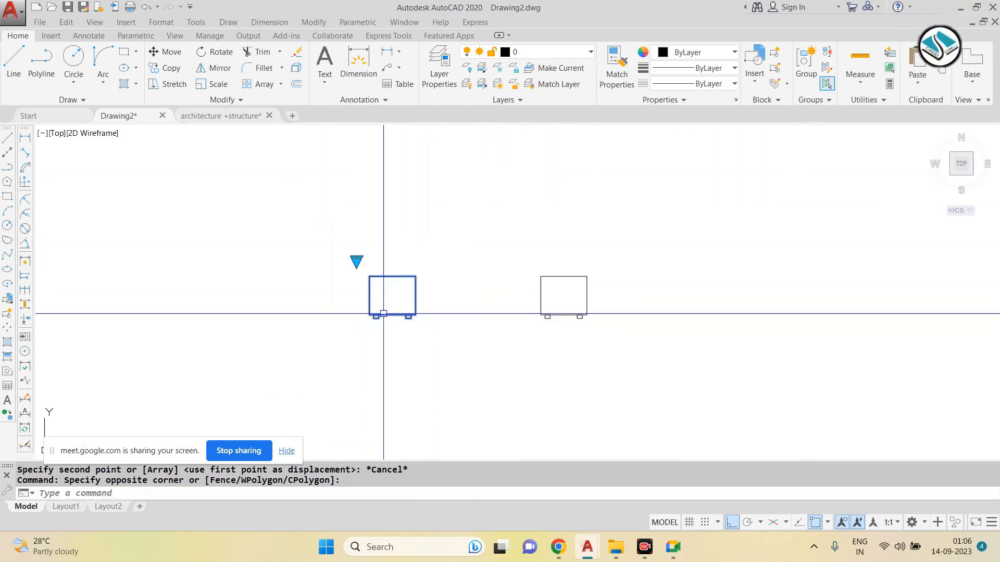
scroll(383, 313, up, 3)
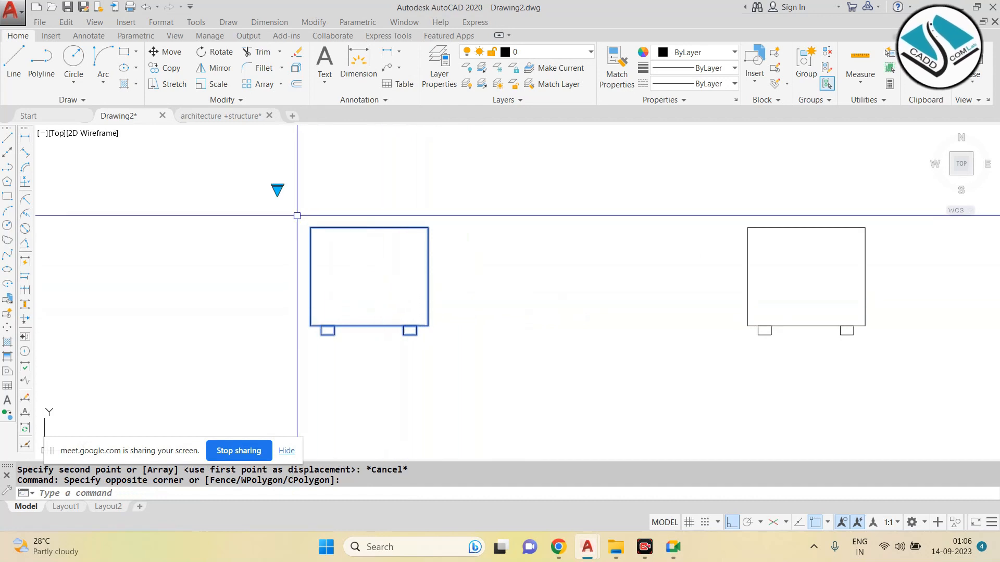
click(278, 190)
click(348, 197)
key(Escape)
Step: Copy the top-view table block to the right of the side-view block
click(408, 212)
click(277, 307)
text(co)
key(Return)
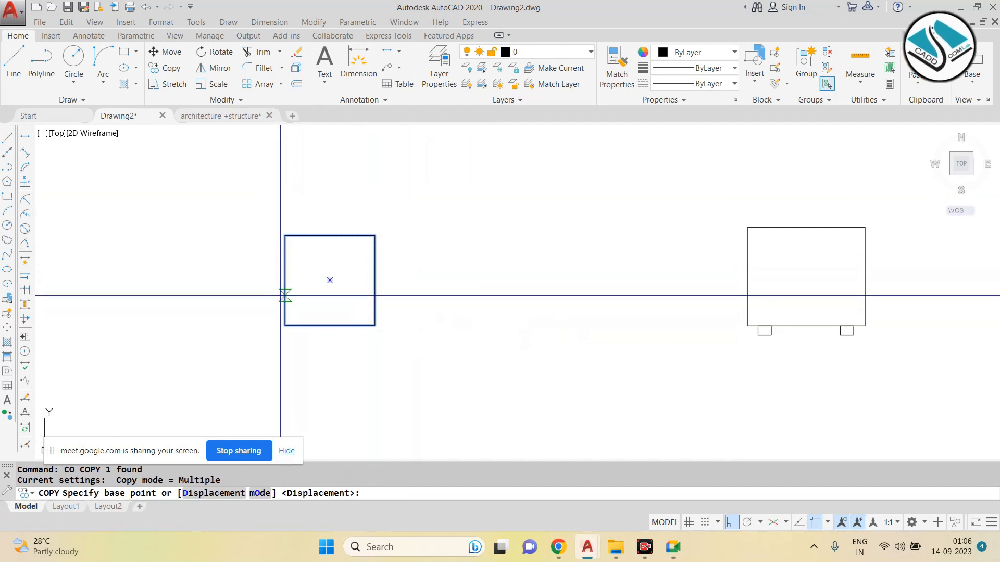
click(280, 295)
scroll(280, 295, down, 4)
click(562, 279)
key(Escape)
Step: Switch the new rightmost block copy to the "table front elevation" state
scroll(607, 297, up, 6)
click(500, 311)
scroll(512, 299, down, 2)
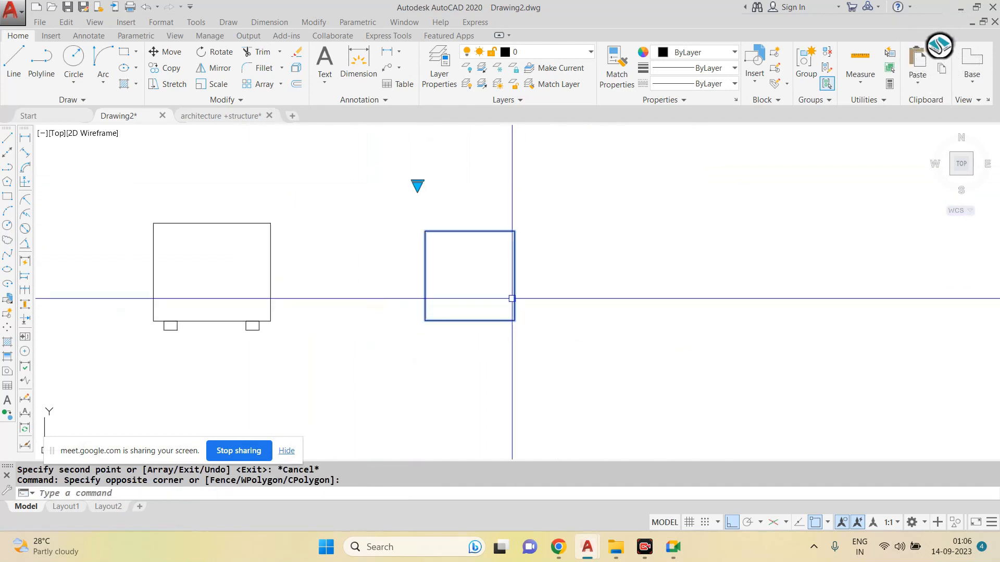
click(417, 187)
click(510, 212)
key(Escape)
scroll(420, 355, down, 2)
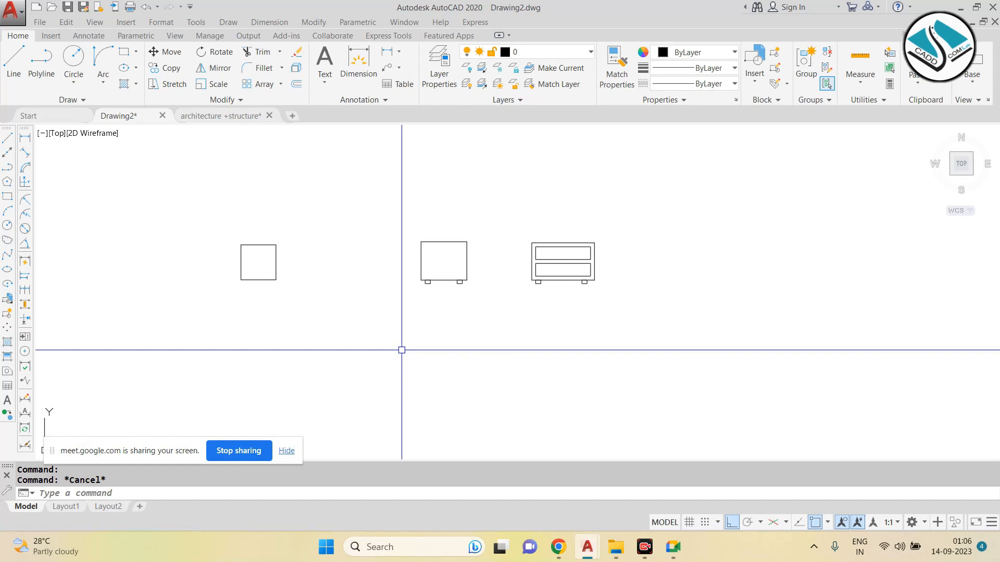
scroll(402, 257, up, 2)
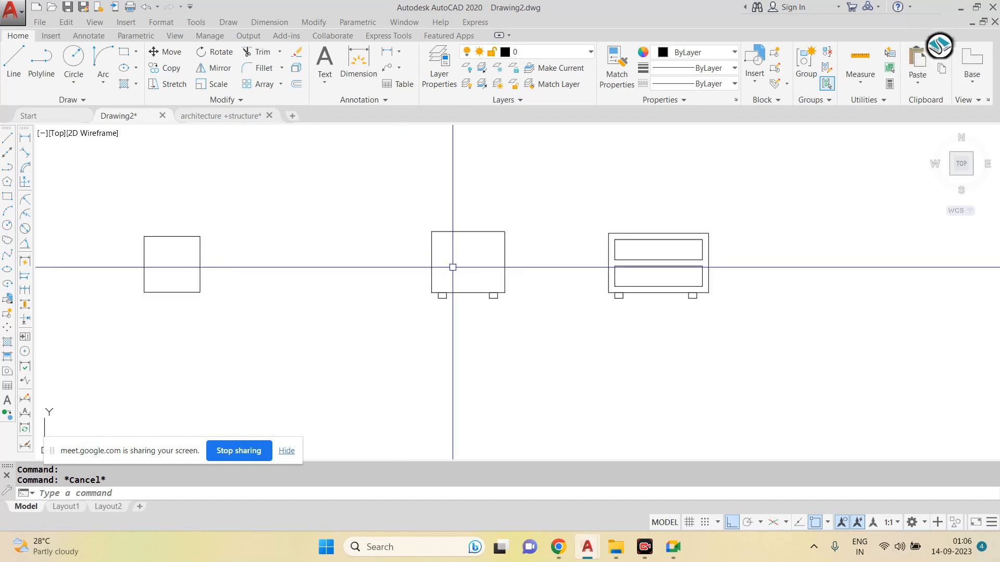